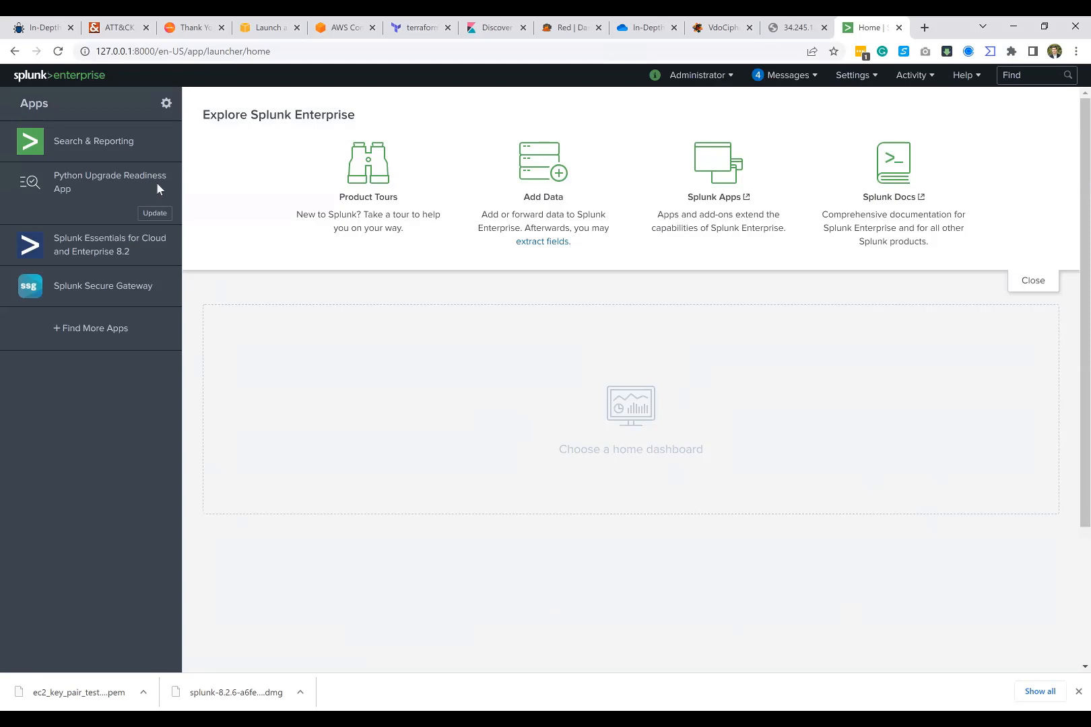
Step: Add data by uploading the local log file 5295-win82-sysmon.evtx as the source
click(532, 185)
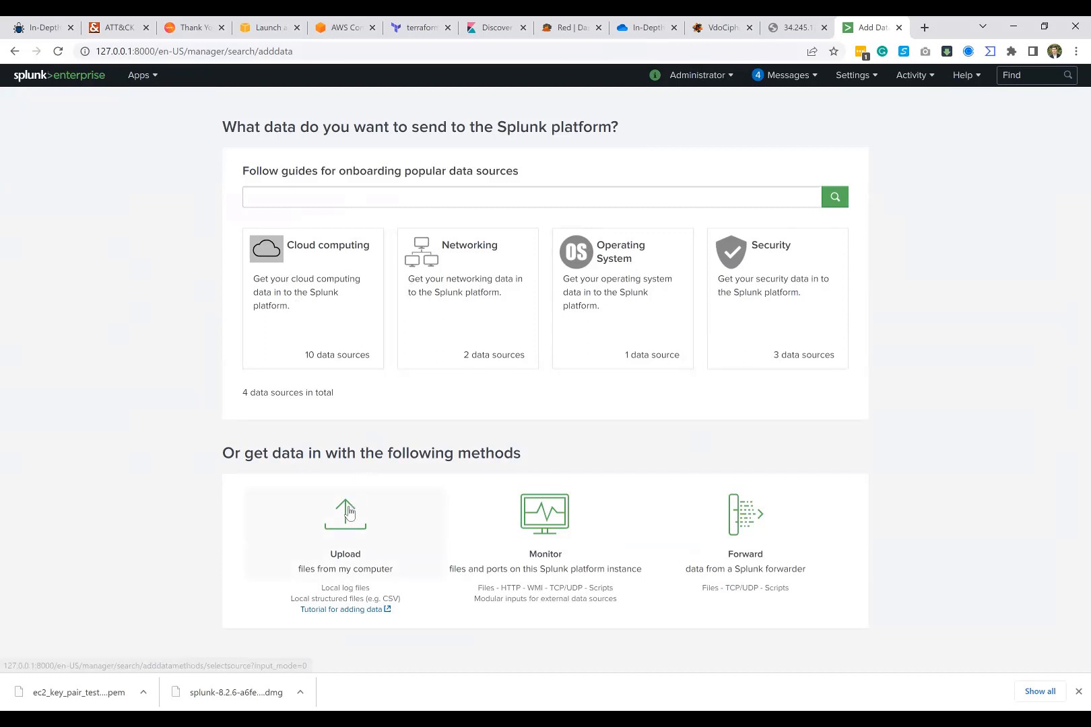
click(347, 512)
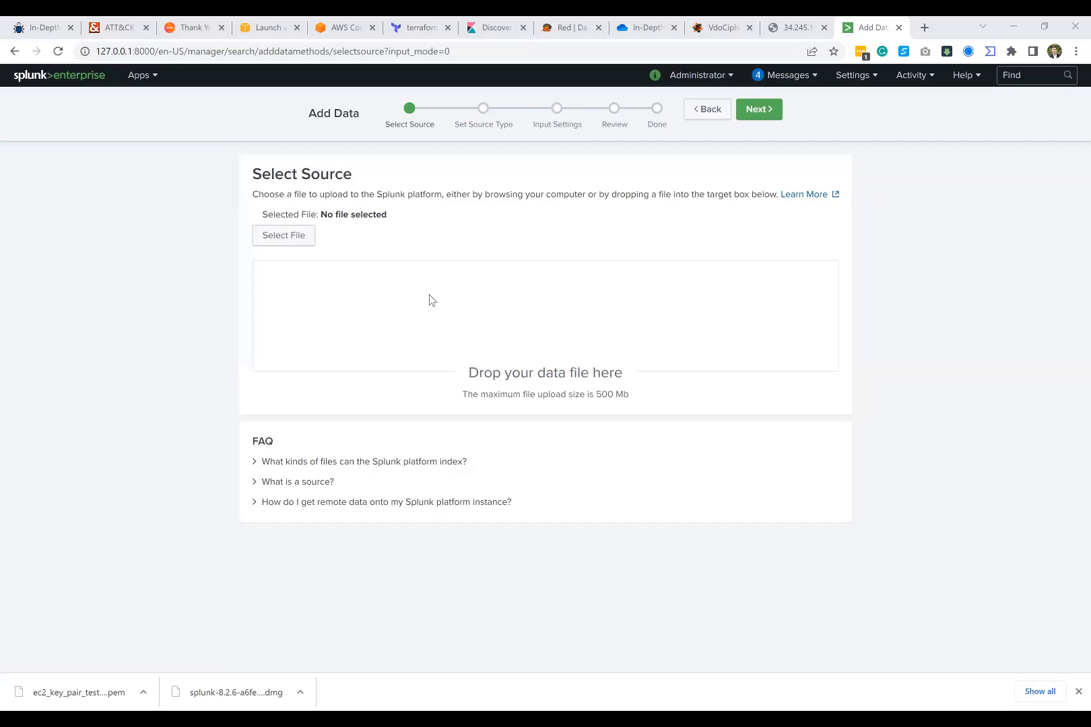
drag(431, 300, 432, 300)
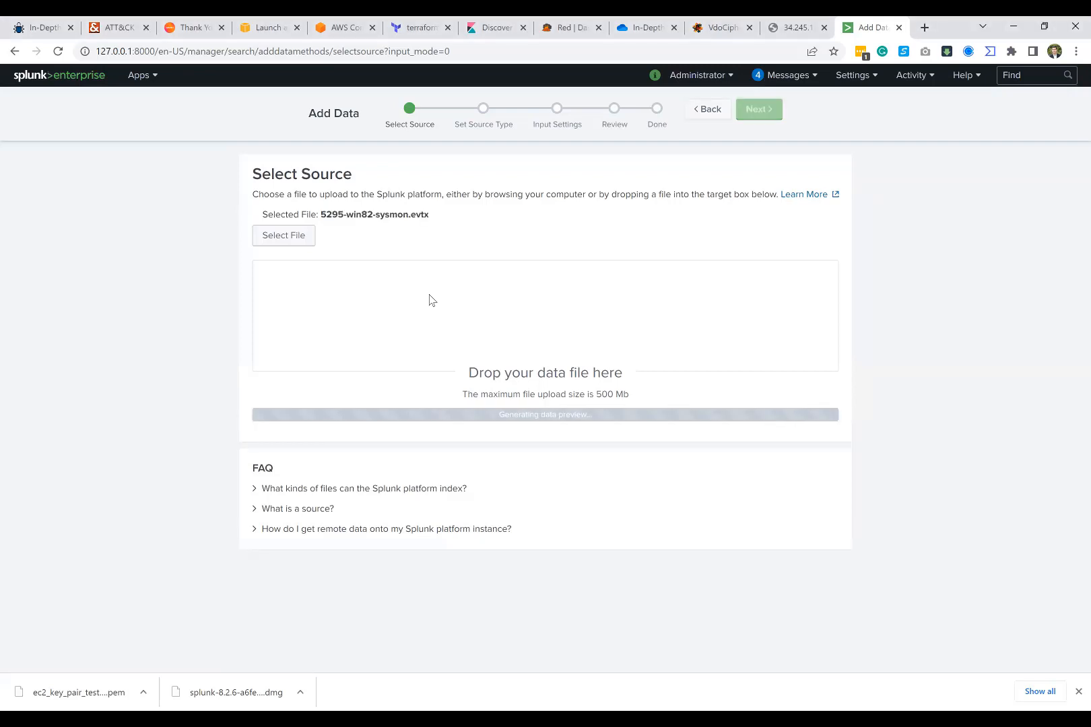
drag(320, 214, 439, 216)
click(439, 218)
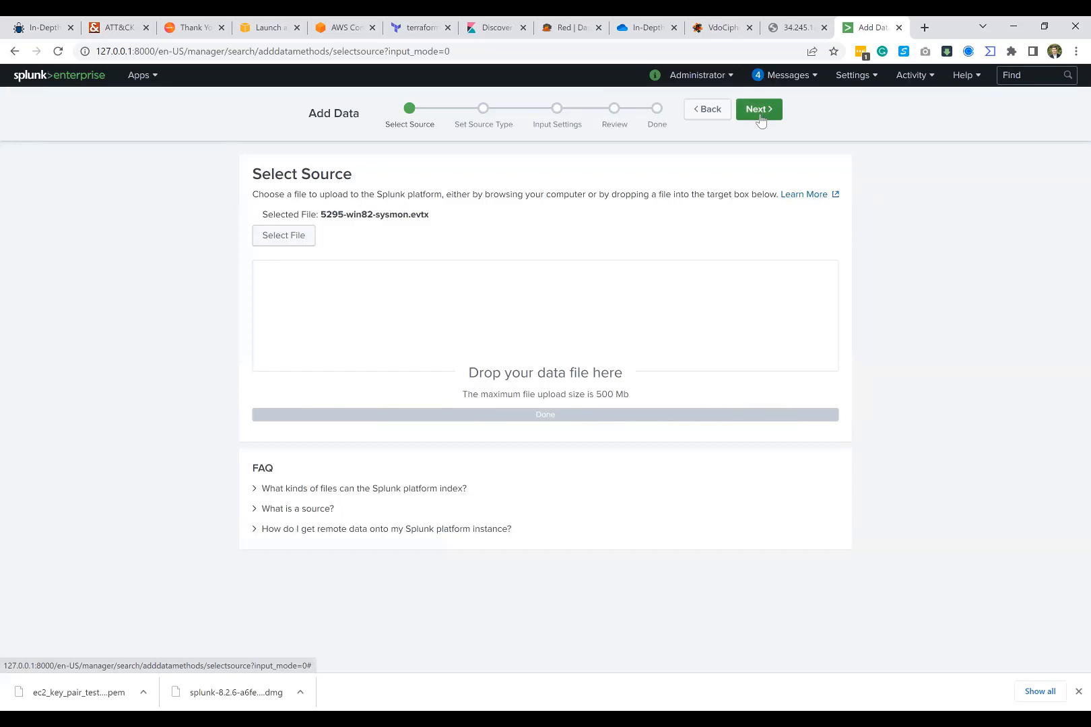
mouse_move(578, 395)
mouse_down()
mouse_move(636, 393)
mouse_move(572, 398)
mouse_up()
click(580, 395)
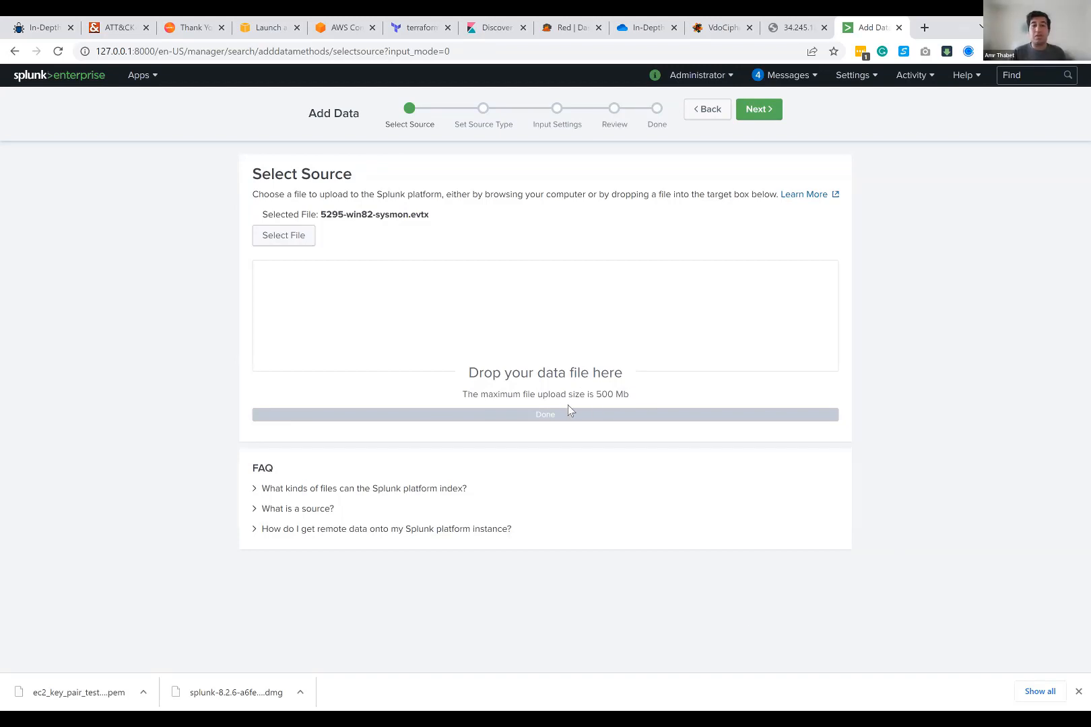
Step: Continue from the selected source file to the source type stage
drag(567, 404, 509, 395)
click(591, 382)
drag(460, 123, 501, 125)
click(501, 125)
drag(484, 194, 594, 192)
click(591, 191)
click(758, 109)
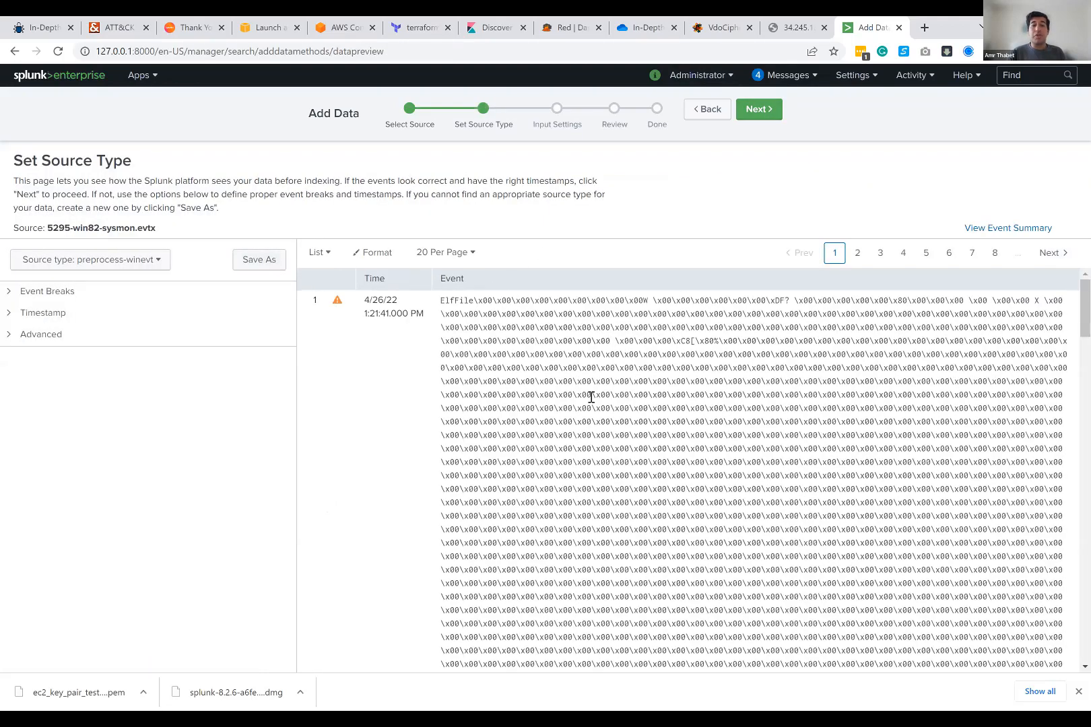
Step: Examine how the raw events of the Sysmon file are parsed and timestamped in the data preview
scroll(564, 345, down, 5)
scroll(565, 344, down, 8)
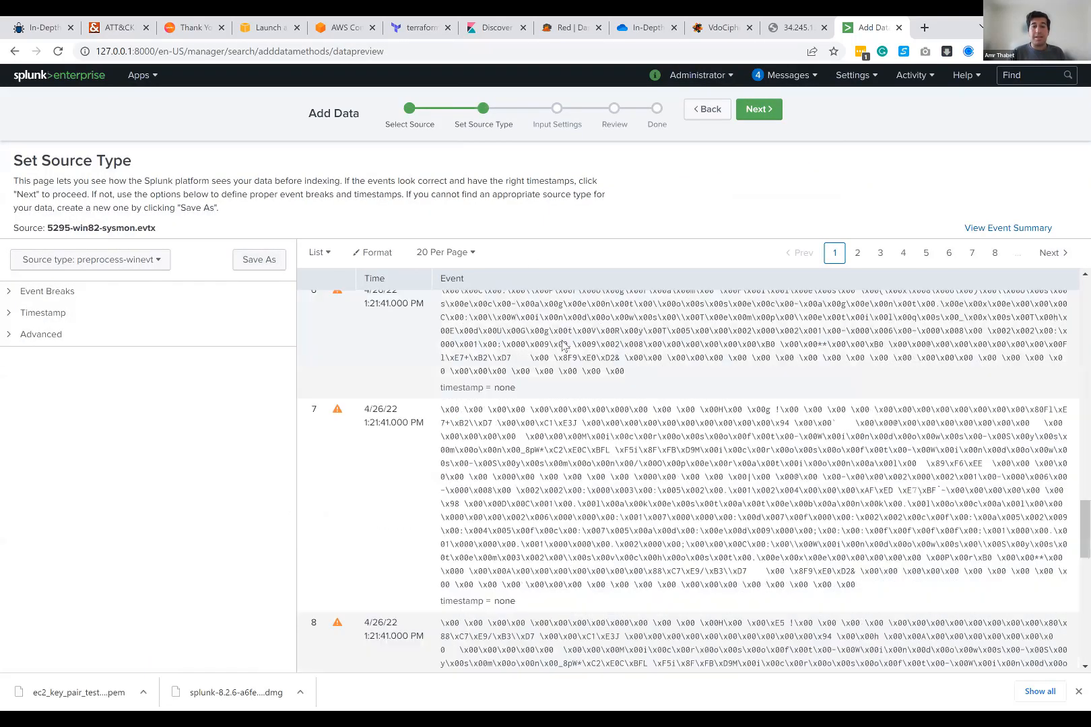
scroll(563, 341, up, 12)
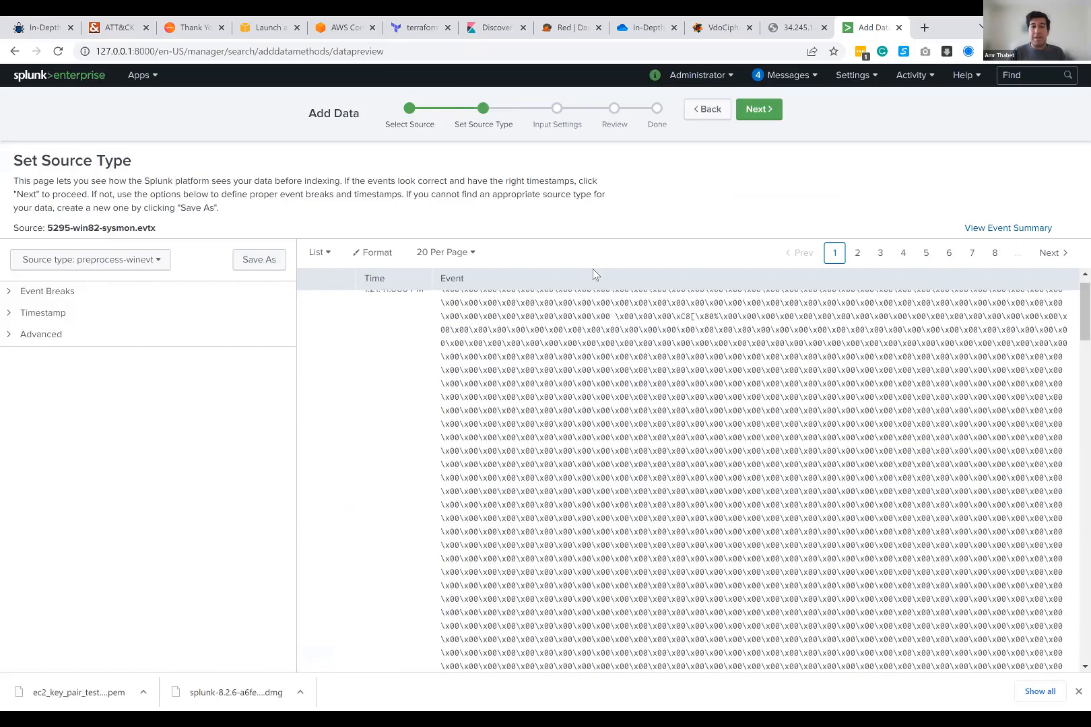
click(755, 112)
click(701, 111)
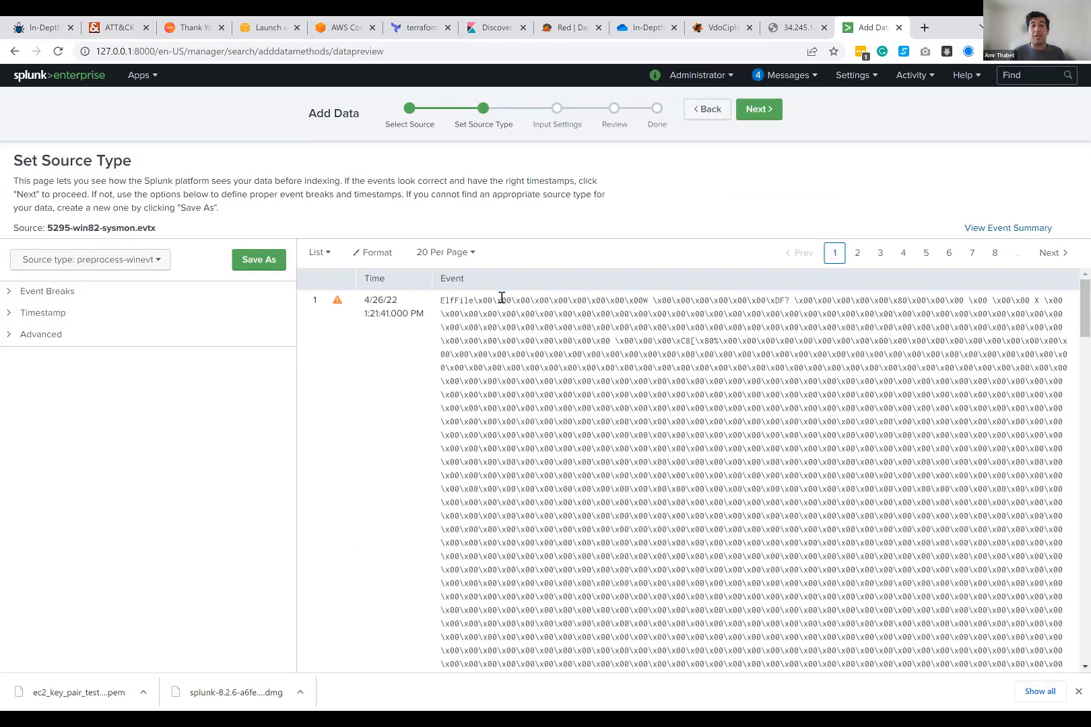
scroll(498, 334, down, 1)
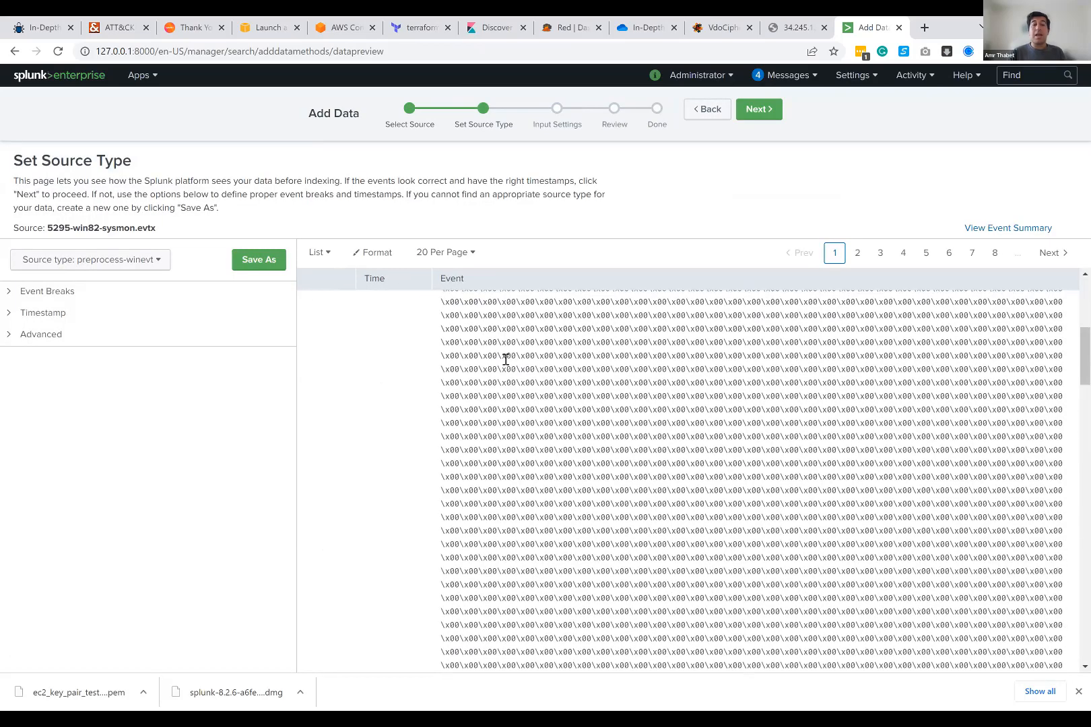
scroll(526, 323, up, 1)
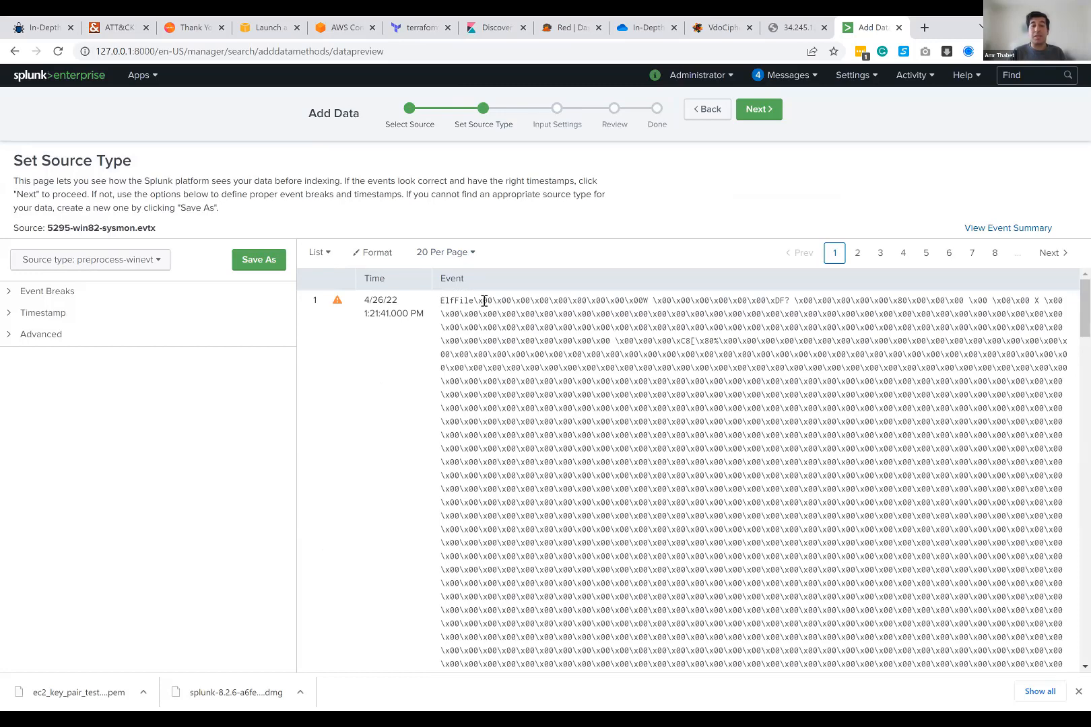
scroll(572, 337, down, 10)
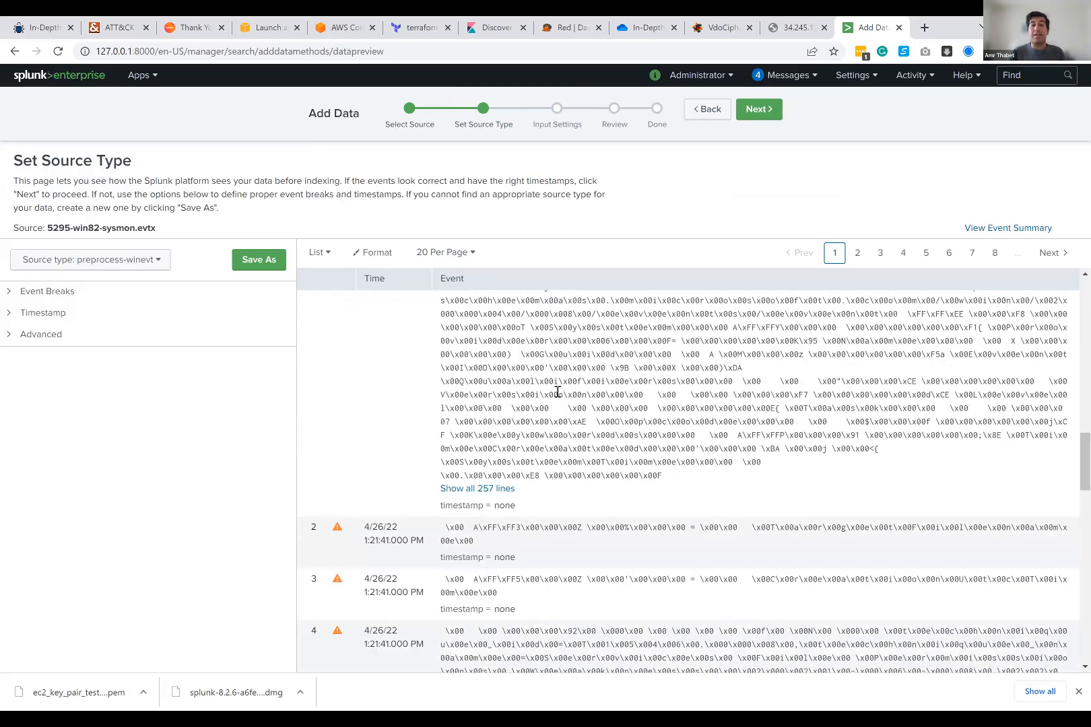
scroll(568, 515, down, 5)
scroll(586, 377, up, 4)
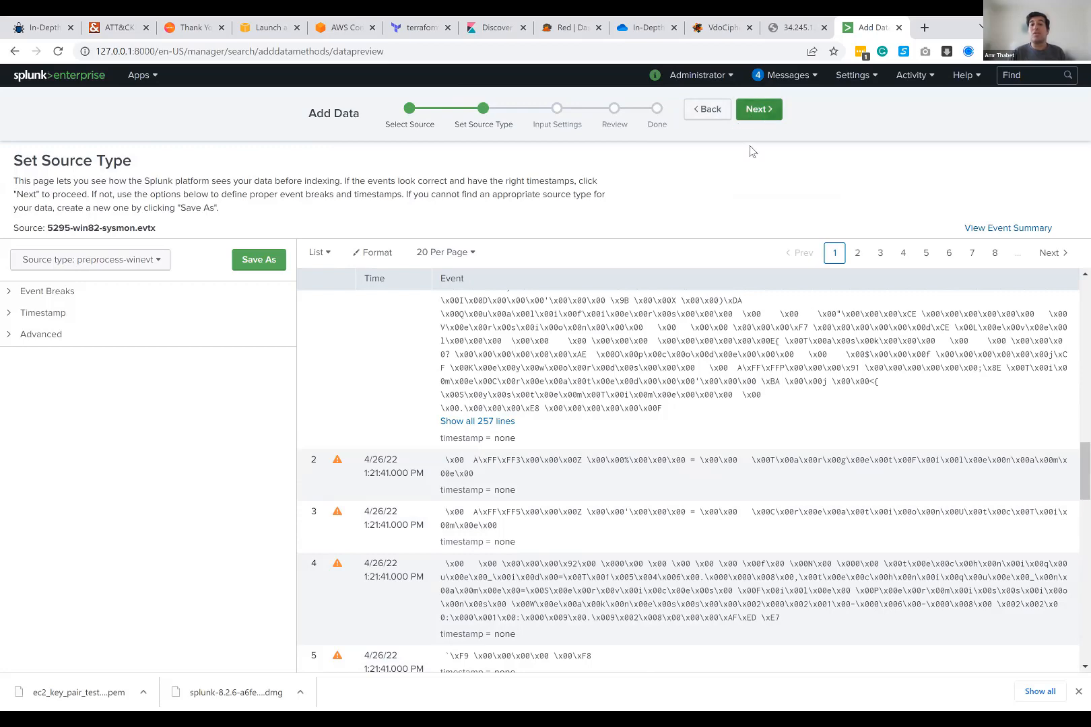
scroll(614, 384, up, 5)
scroll(614, 384, up, 5)
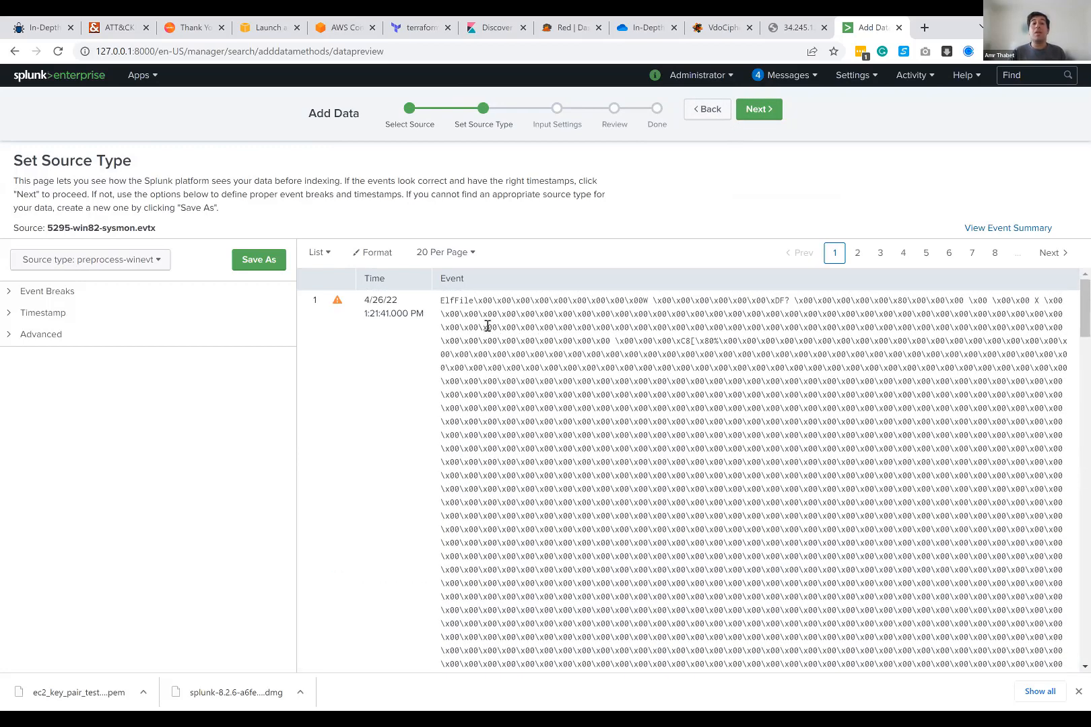
drag(442, 312, 748, 354)
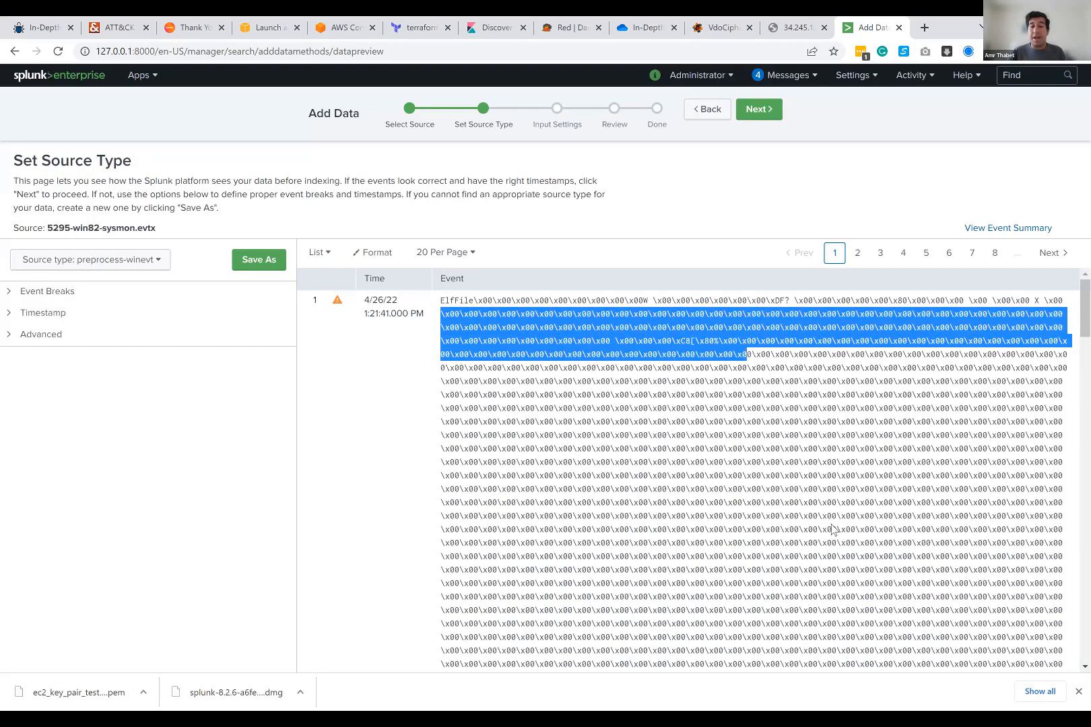
drag(833, 530, 830, 519)
click(773, 485)
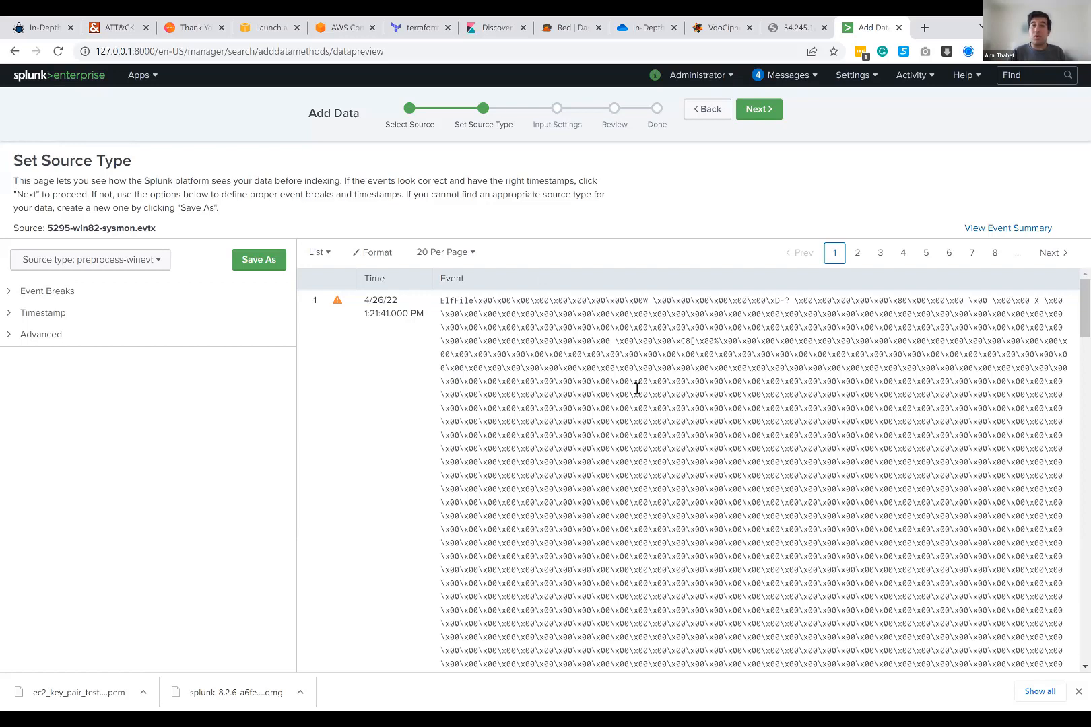
Step: Keep the preprocess-winevt source type and continue to the input settings to read the Host and Index descriptions
click(759, 109)
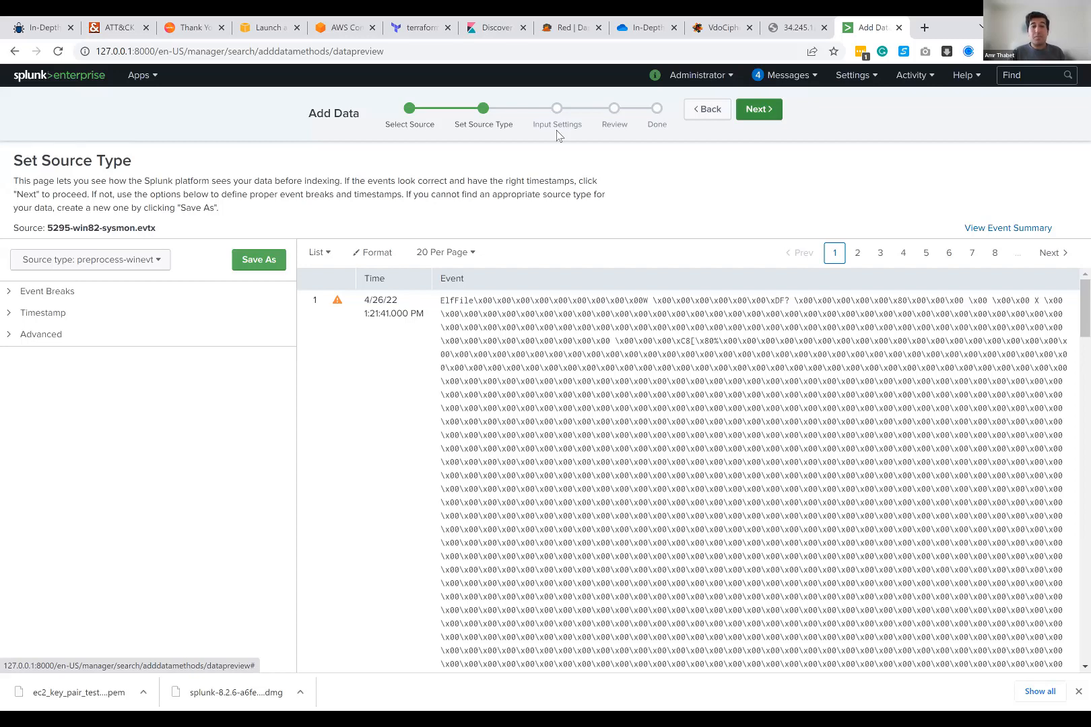
drag(212, 231, 372, 239)
click(374, 239)
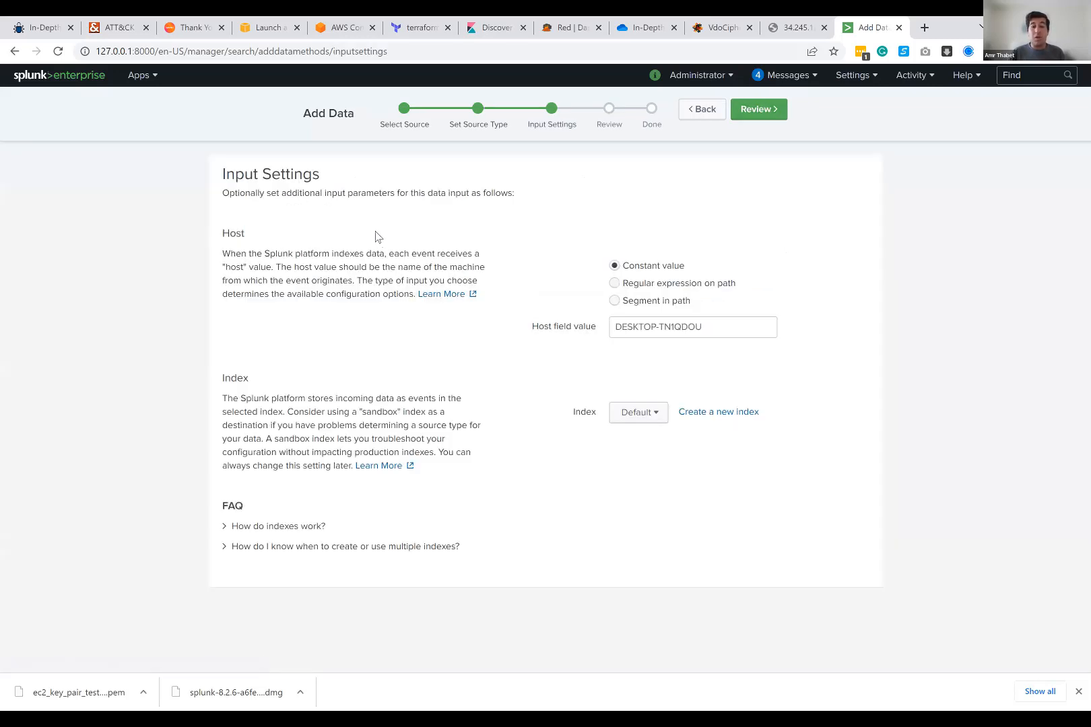
drag(225, 377, 345, 386)
click(344, 382)
drag(238, 409, 387, 399)
click(430, 405)
drag(228, 236, 352, 251)
click(353, 253)
Step: Set the constant host field value to dclablocal, keep the default index, and continue to the review
triple_click(657, 326)
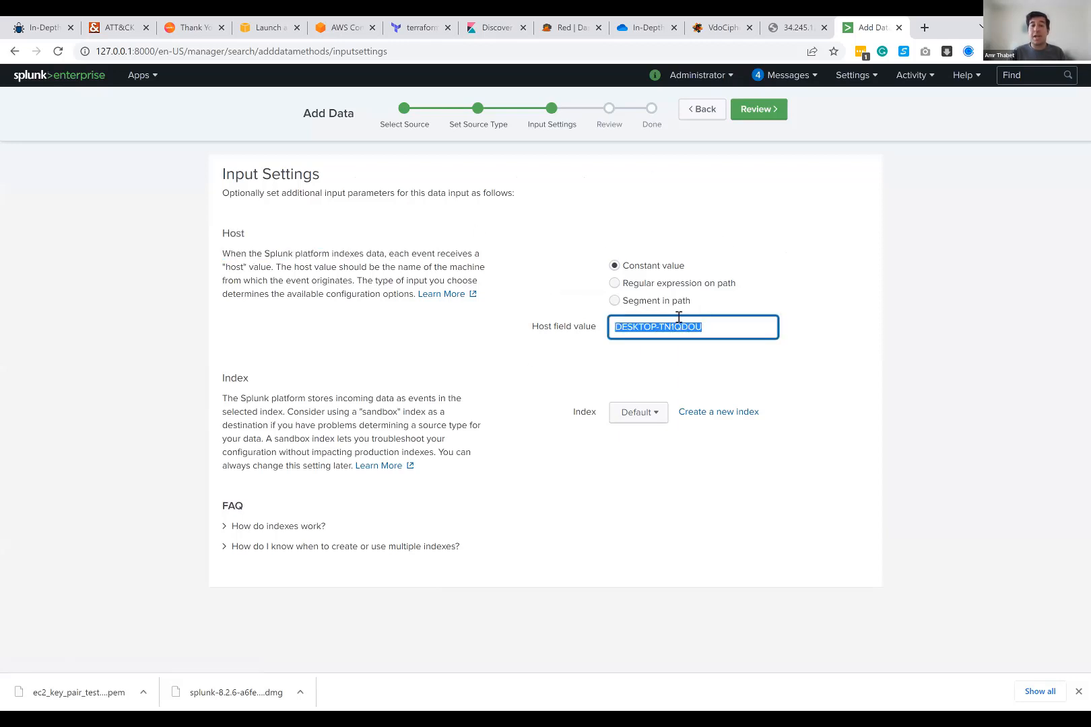
click(648, 196)
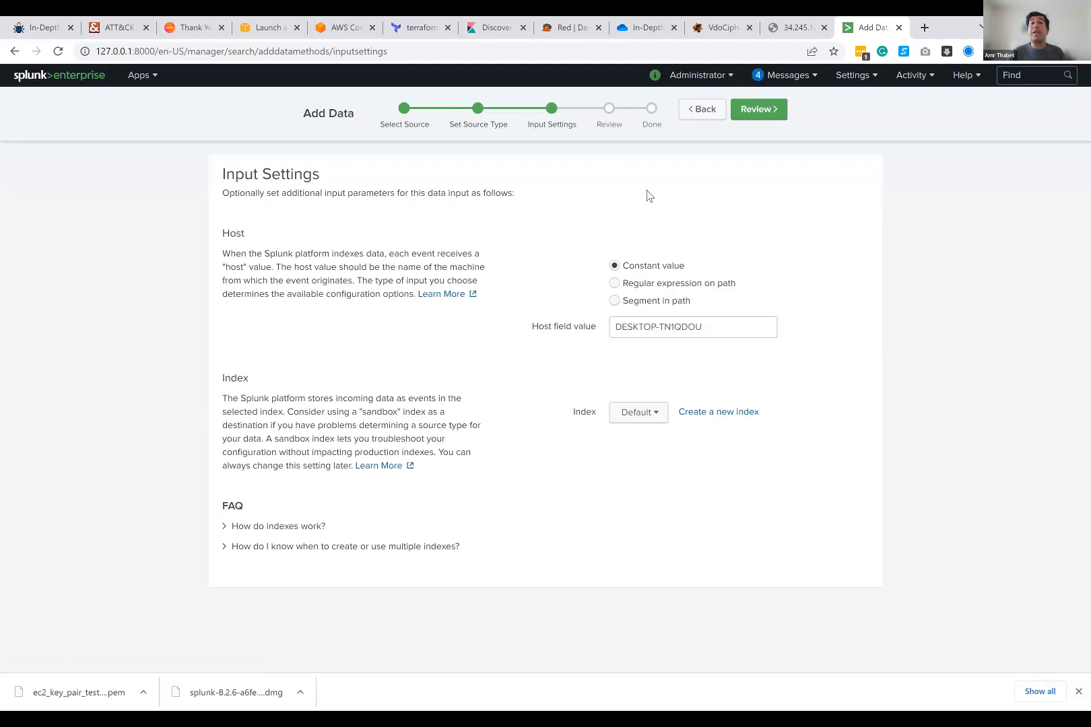
drag(739, 327, 579, 331)
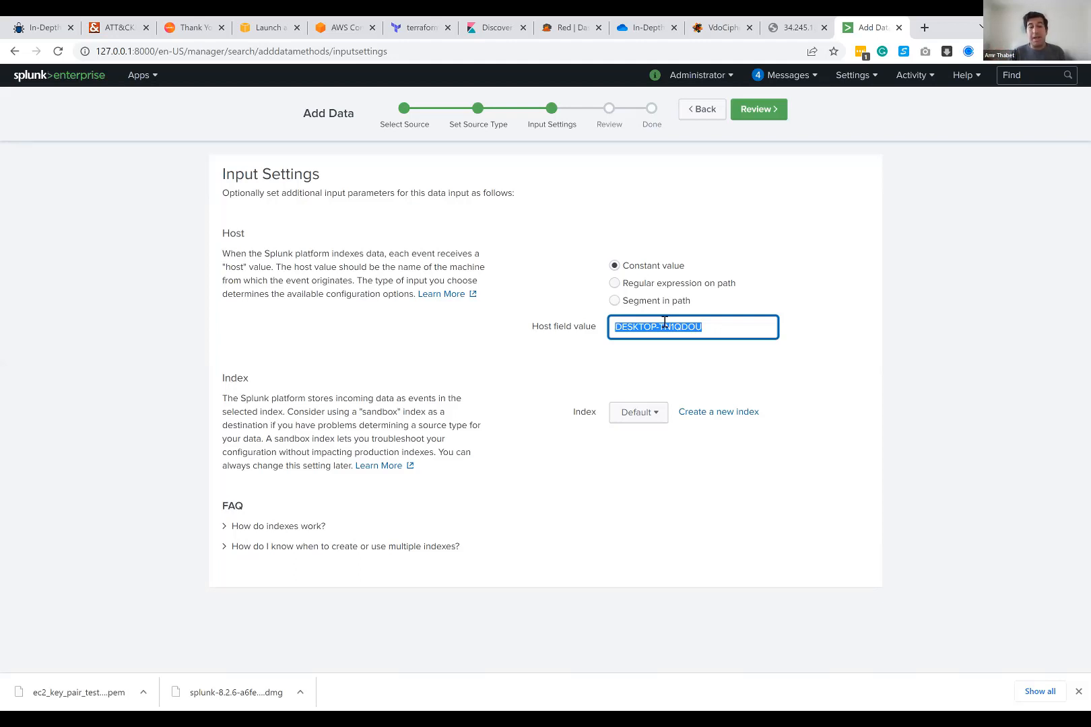
text(dclabloca)
key(Left)
key(Left)
key(Left)
key(Left)
key(Left)
key(Left)
key(Left)
key(Left)
key(Left)
key(Left)
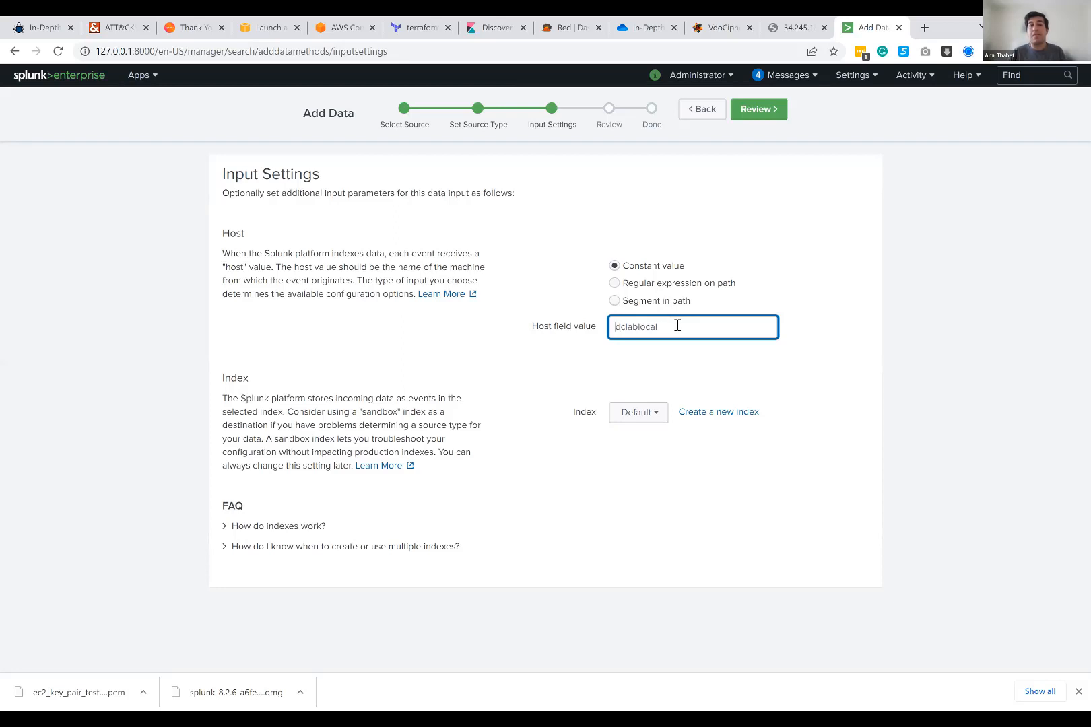
double_click(674, 324)
click(676, 323)
click(759, 110)
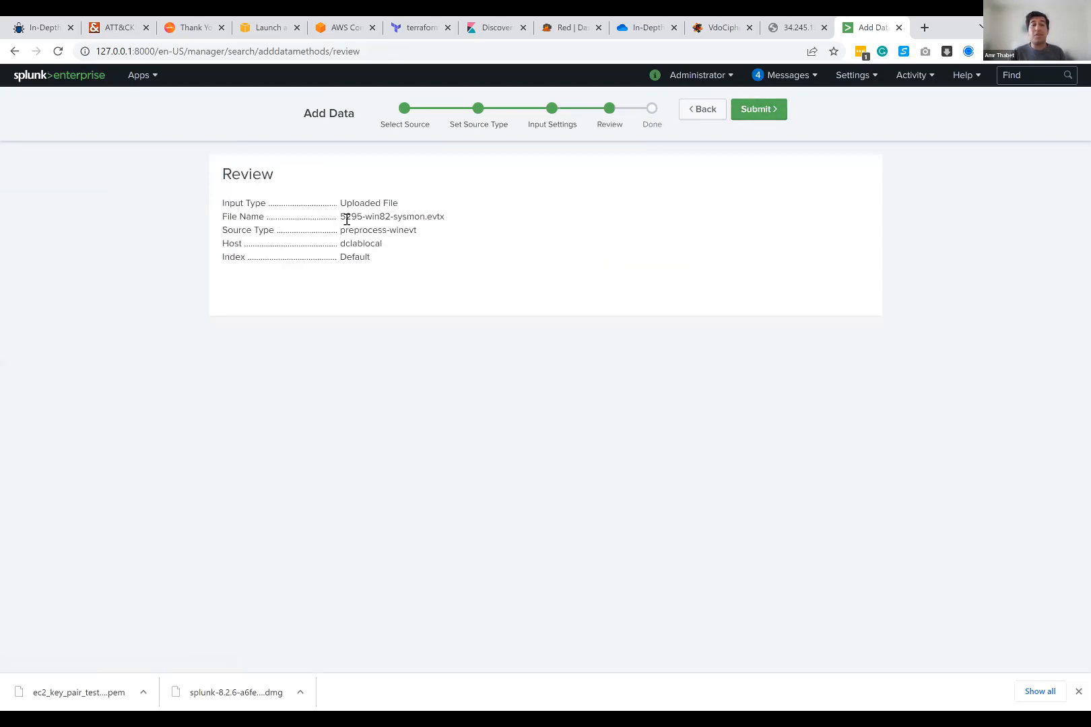
Step: Check the file name, source type, host and index in the upload's review summary
drag(342, 218, 404, 205)
click(460, 219)
click(335, 220)
click(341, 224)
drag(338, 231, 444, 233)
click(382, 241)
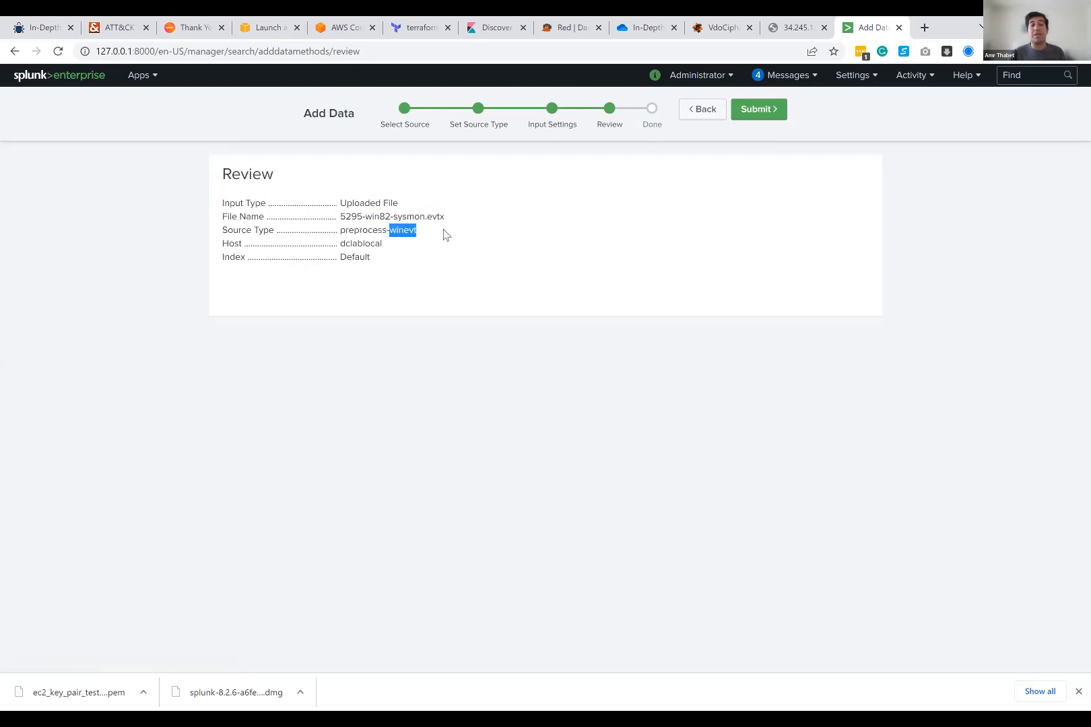
click(444, 234)
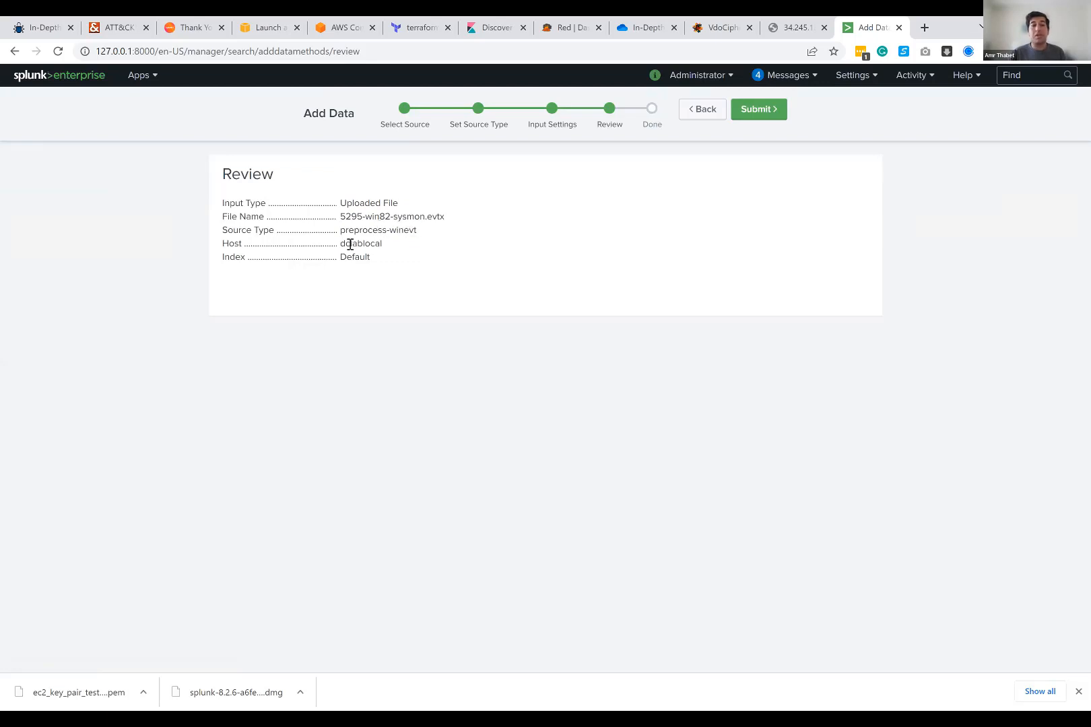
drag(341, 244, 412, 245)
click(412, 245)
drag(337, 258, 419, 257)
click(420, 258)
Step: Submit the reviewed file upload and start searching the uploaded data
click(759, 113)
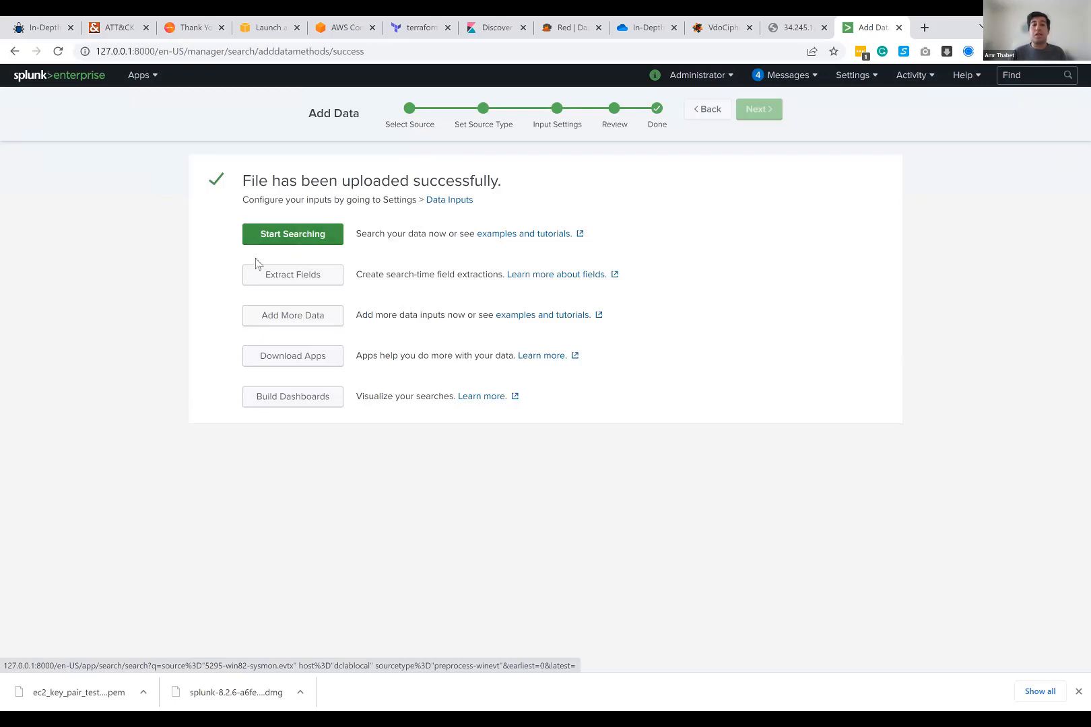
click(302, 244)
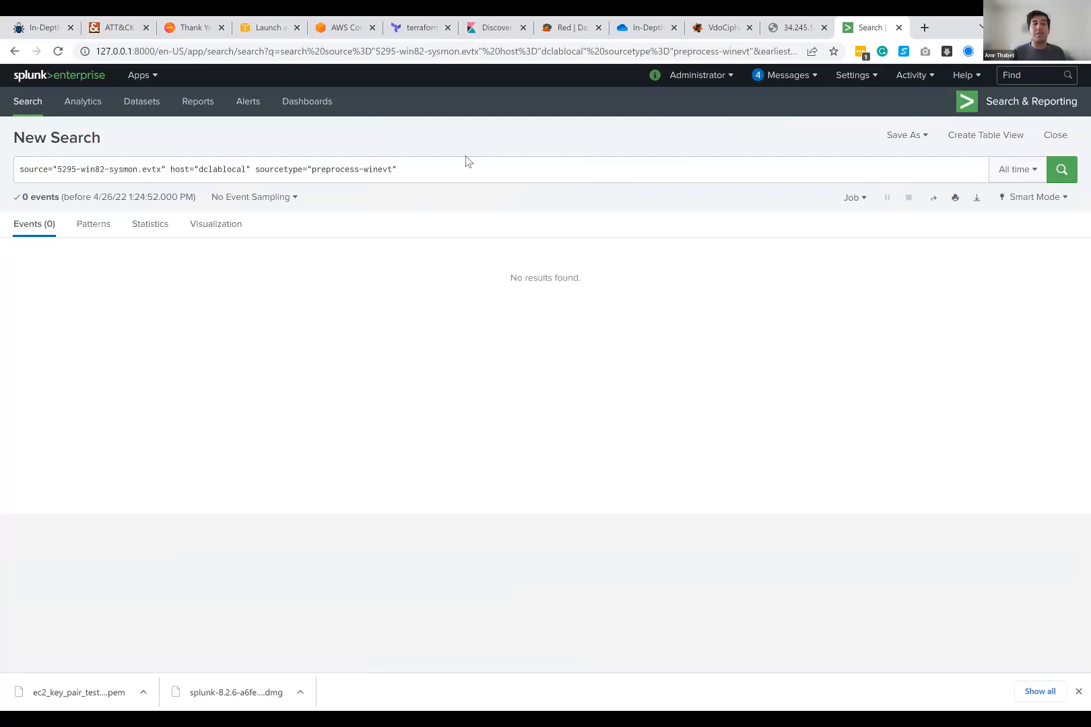
Step: Examine the search page address and the source and host terms of the generated search query
drag(95, 51, 155, 51)
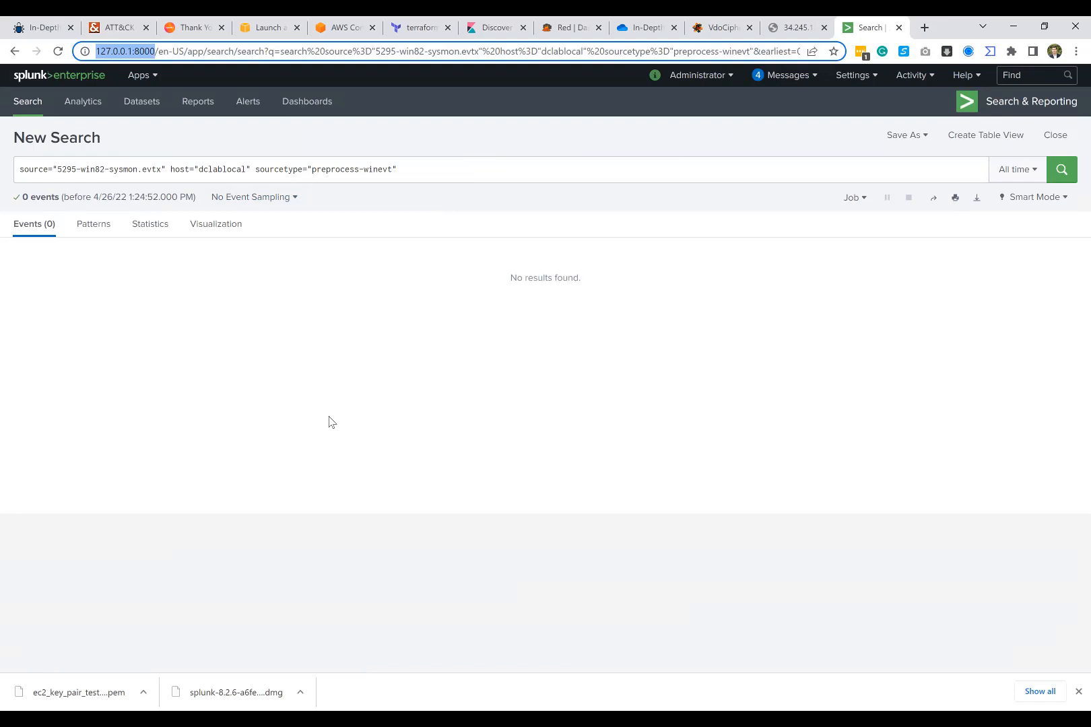
click(406, 169)
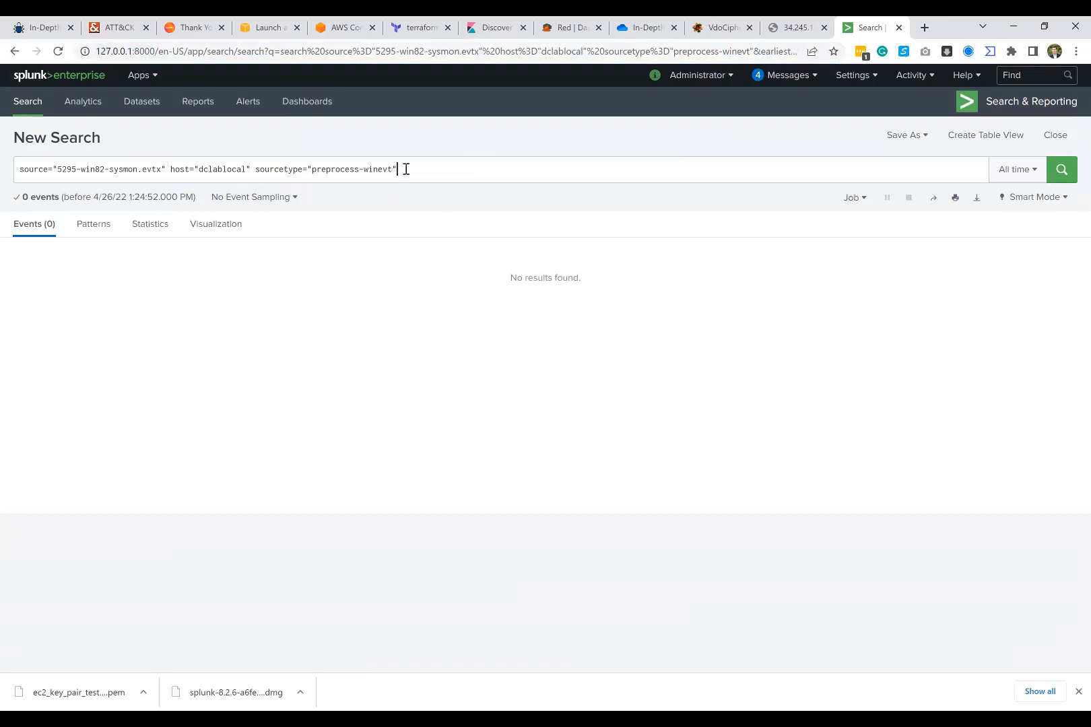
click(408, 135)
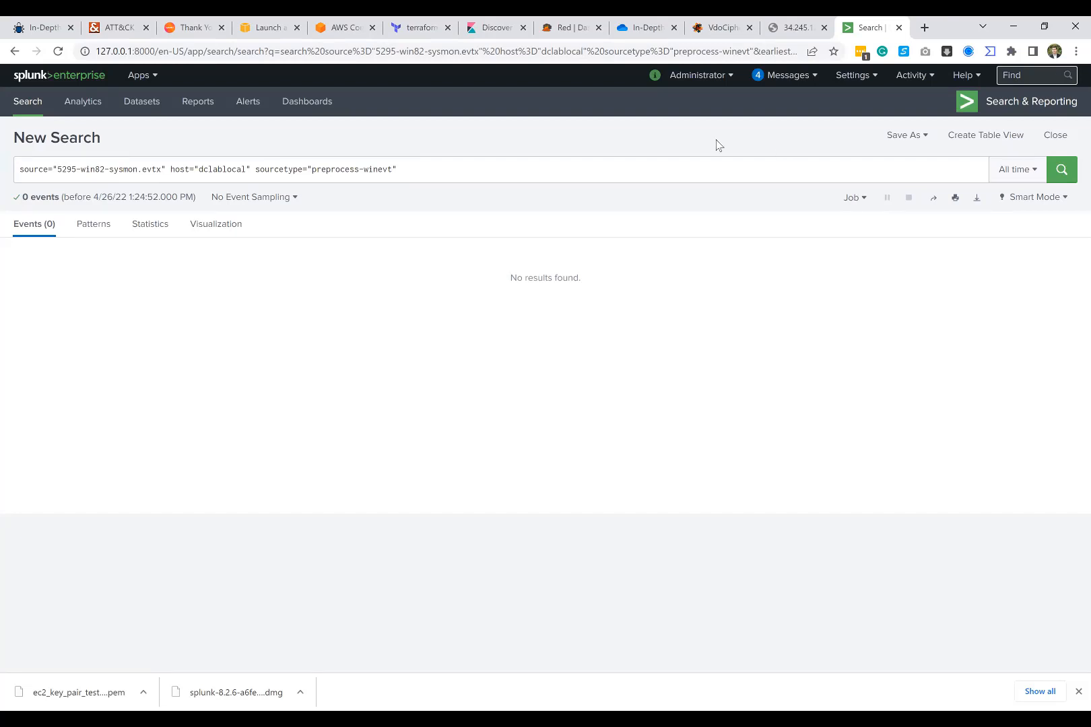
click(404, 169)
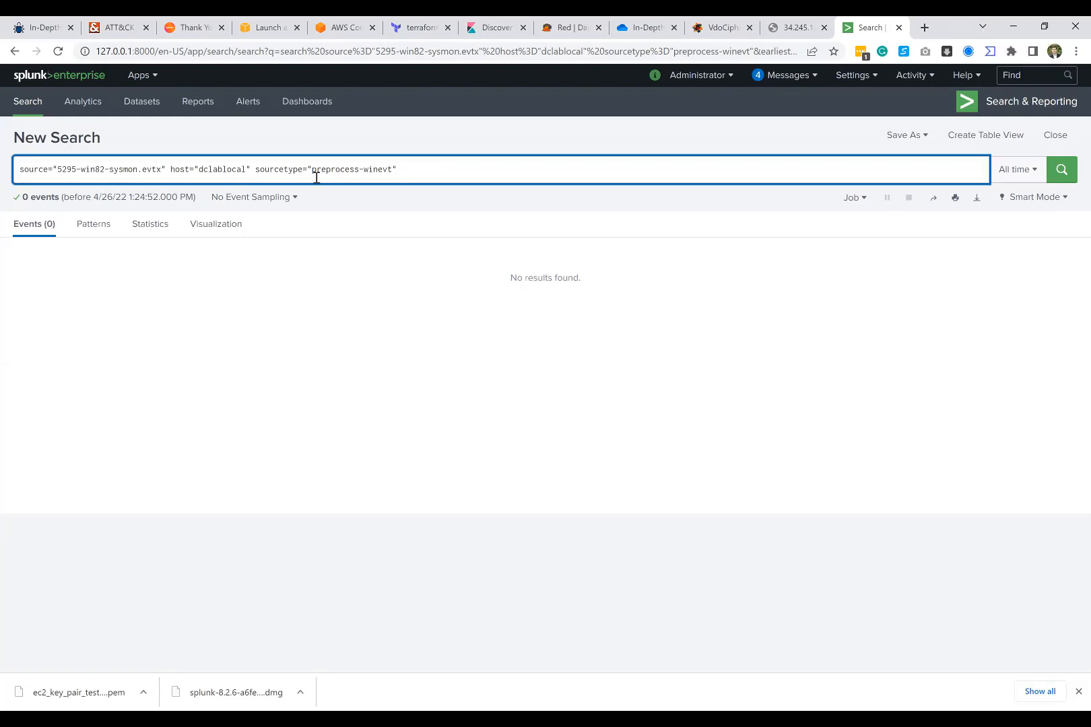
click(25, 174)
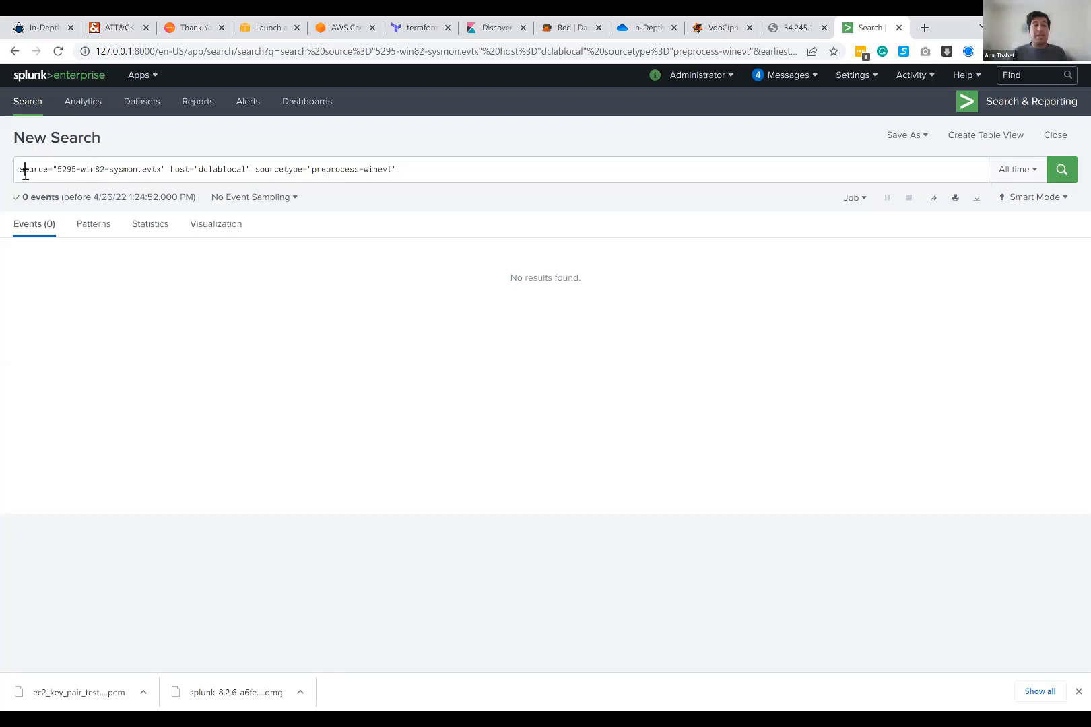
click(44, 170)
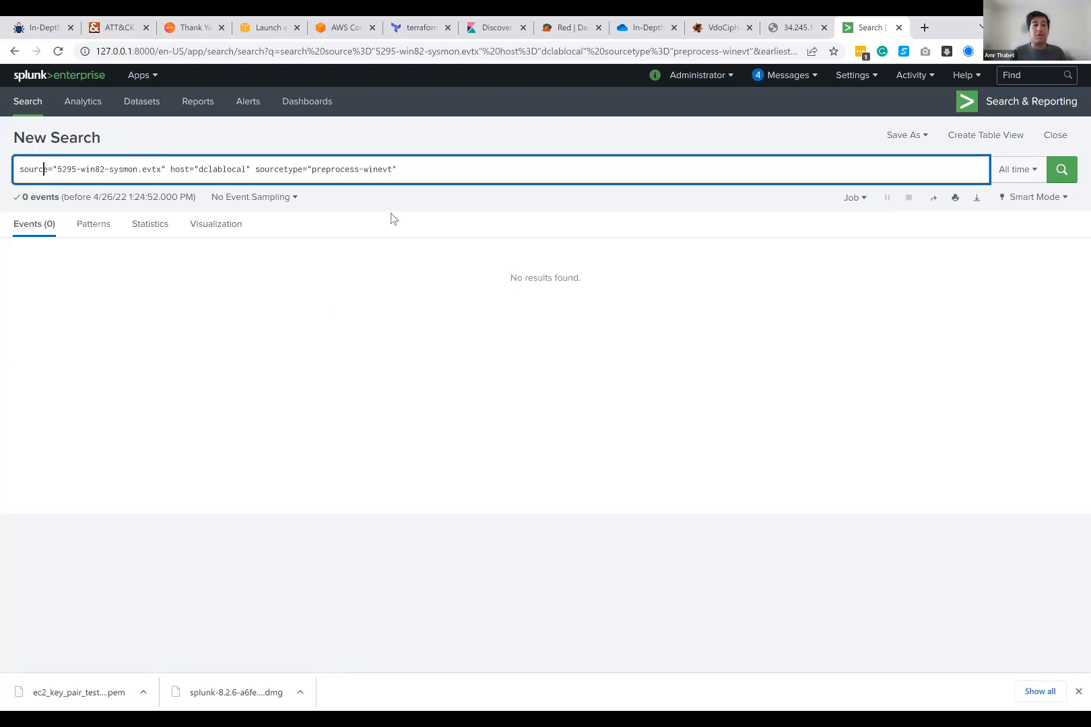
click(57, 170)
drag(57, 170, 162, 170)
click(165, 171)
double_click(32, 169)
click(162, 171)
drag(162, 170, 57, 172)
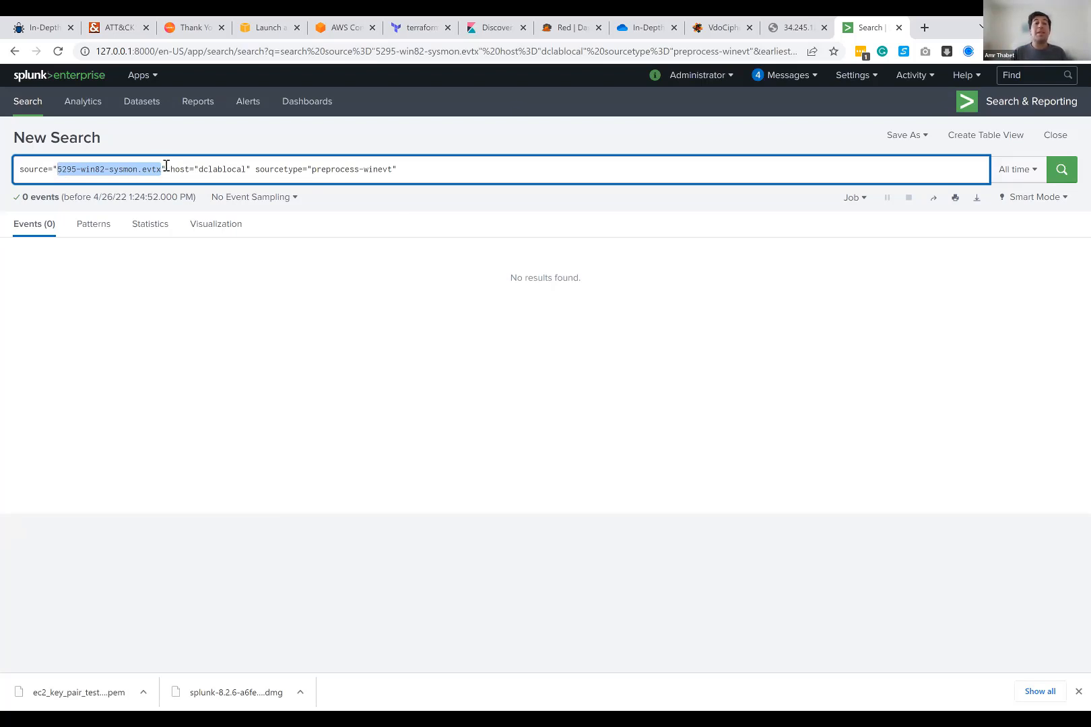
mouse_move(166, 167)
mouse_down()
mouse_move(275, 167)
mouse_move(166, 171)
mouse_up()
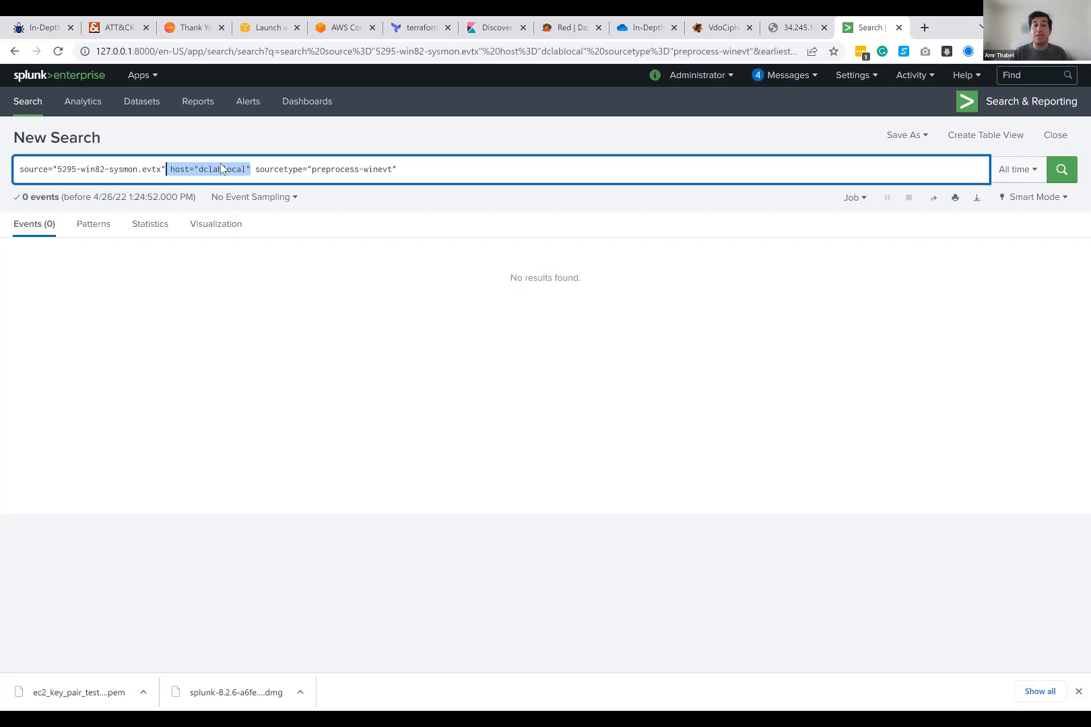
click(173, 170)
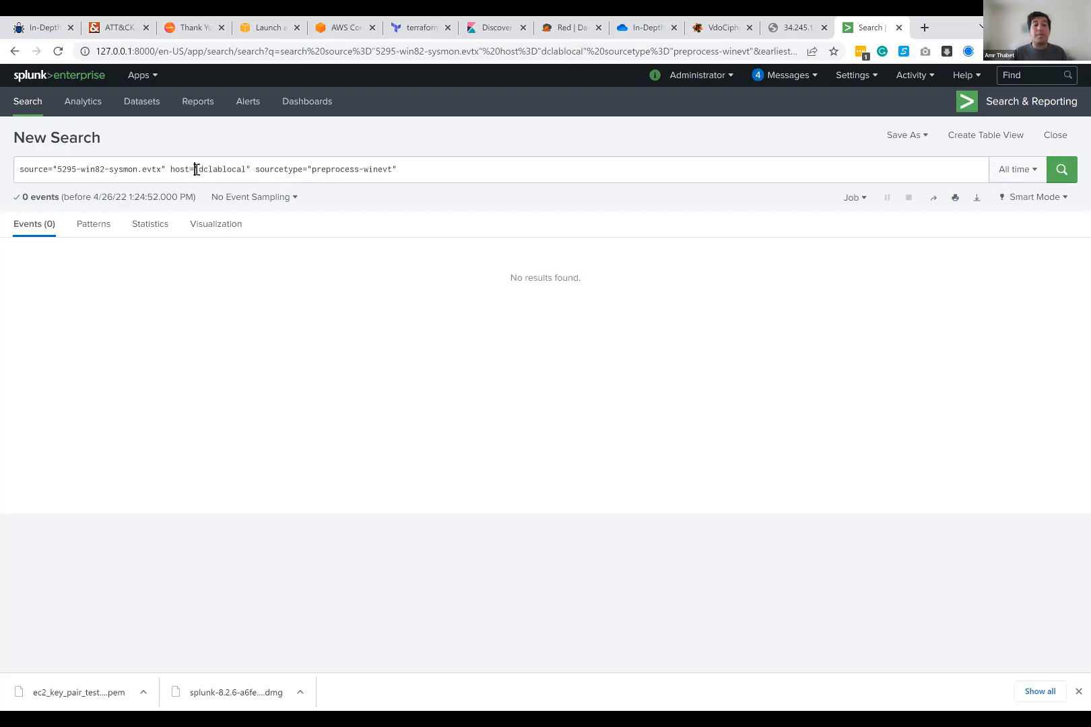
Step: Remove the host="dclablocal" term from the search query and rerun the search
click(196, 169)
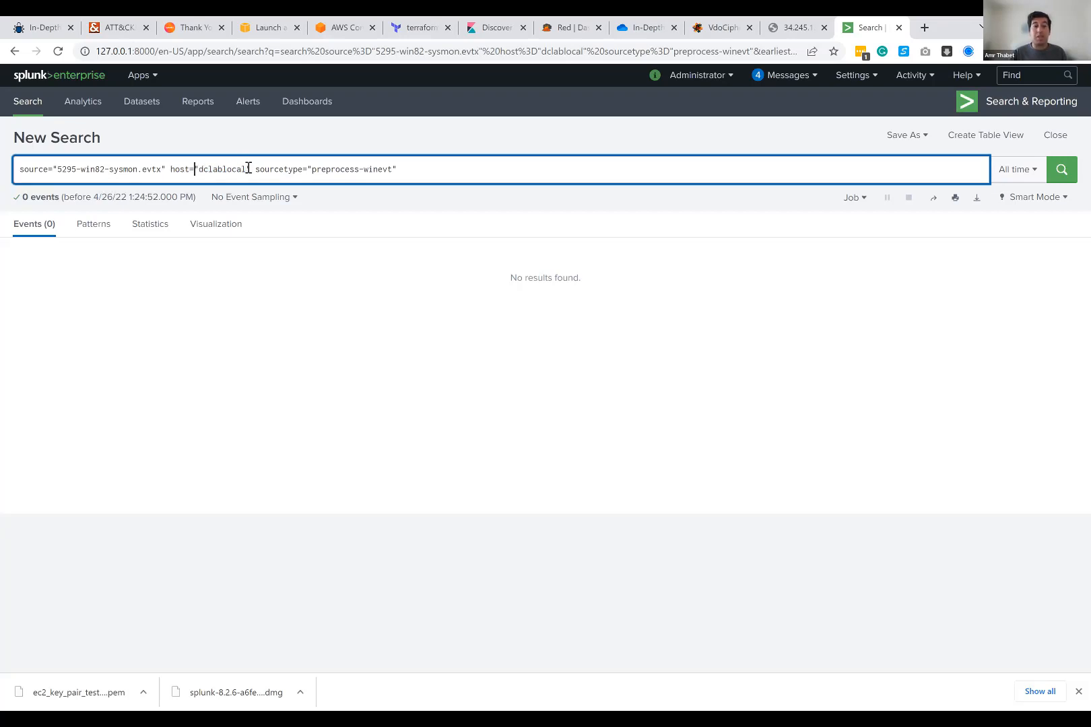
drag(251, 168, 167, 169)
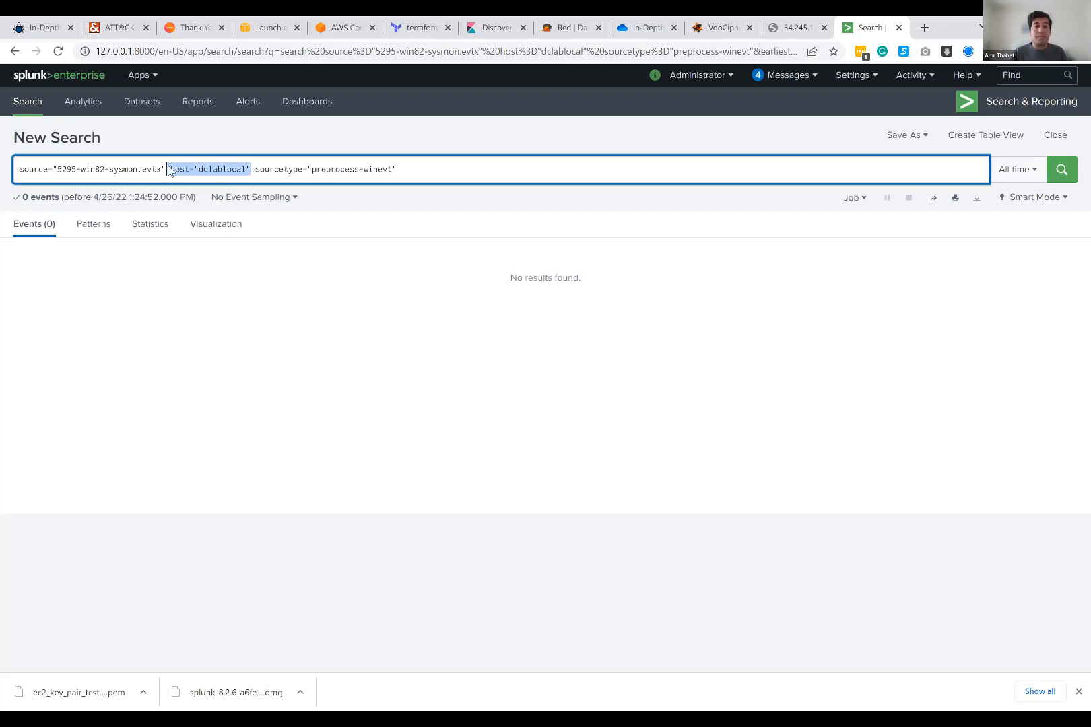
key(BackSpace)
key(Return)
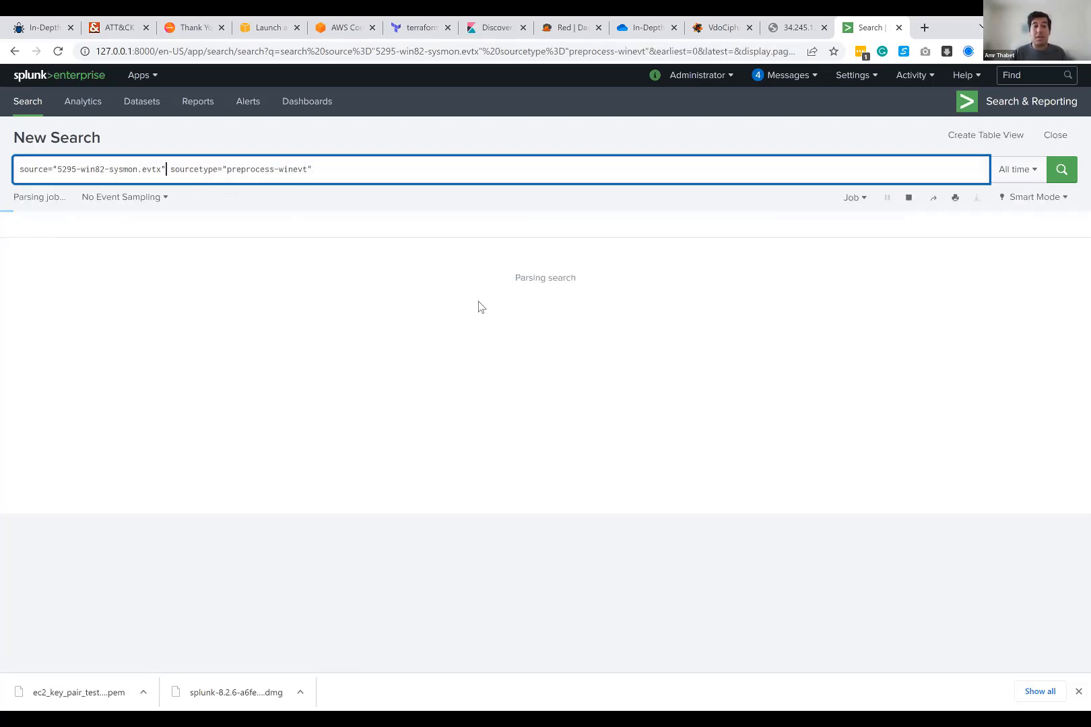
Step: Delete the sourcetype="preprocess-winevt" term so the query filters only by source="5295-win82-sysmon.evtx", and rerun the search
double_click(194, 169)
drag(229, 169, 308, 170)
click(309, 170)
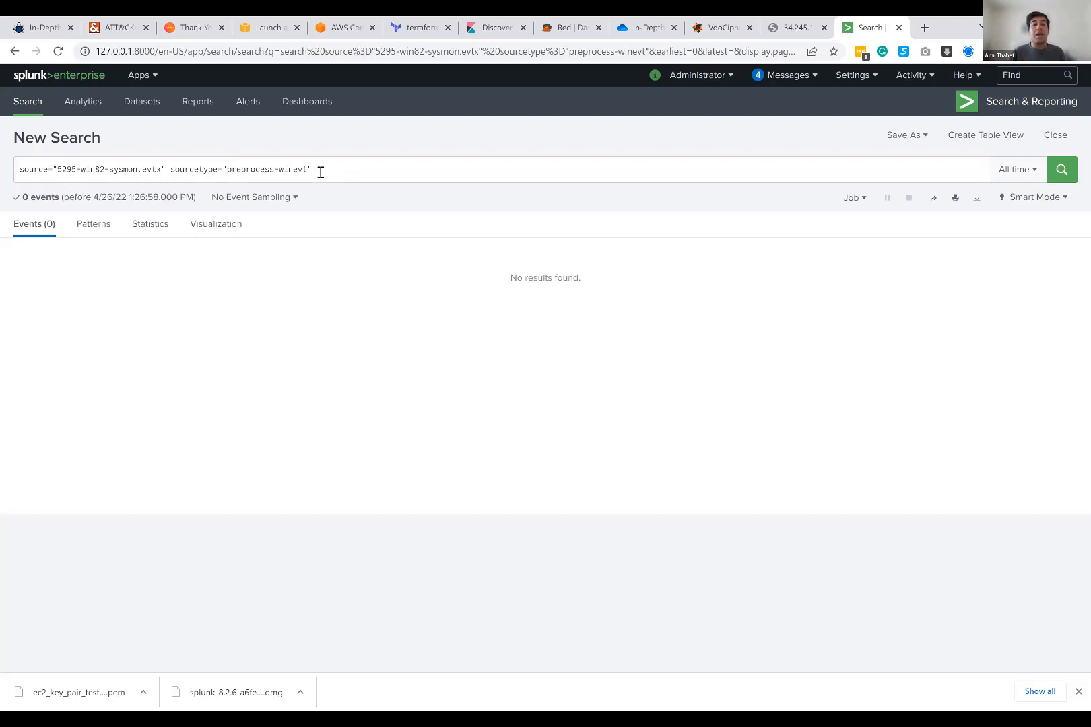
drag(320, 170, 172, 173)
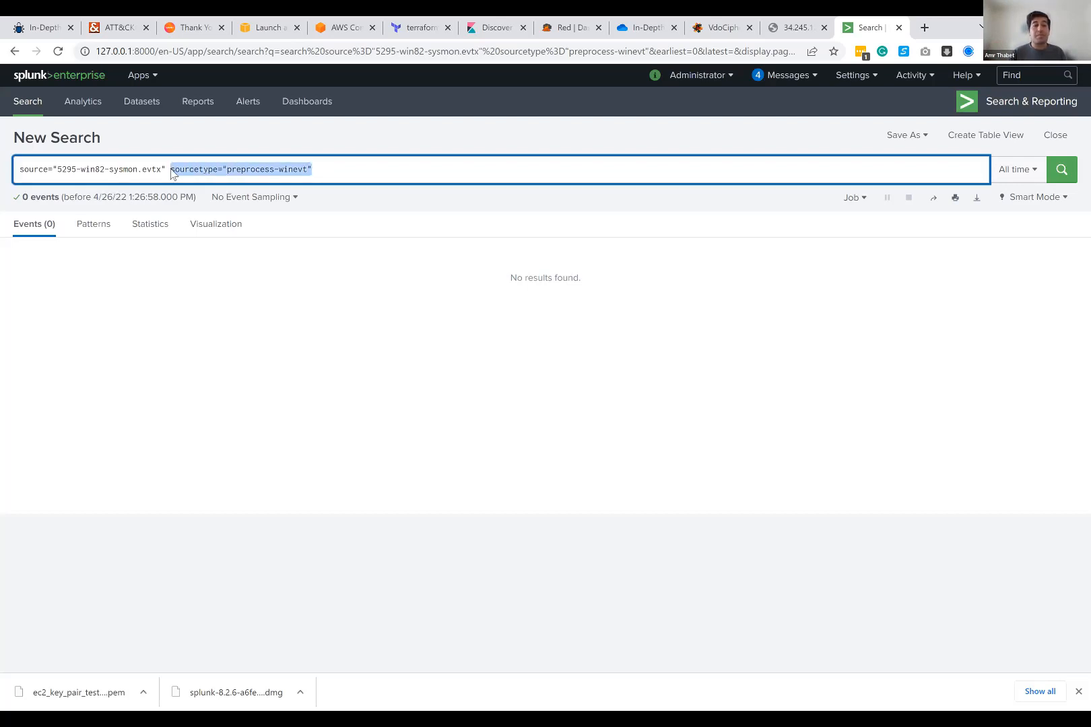
key(BackSpace)
key(Return)
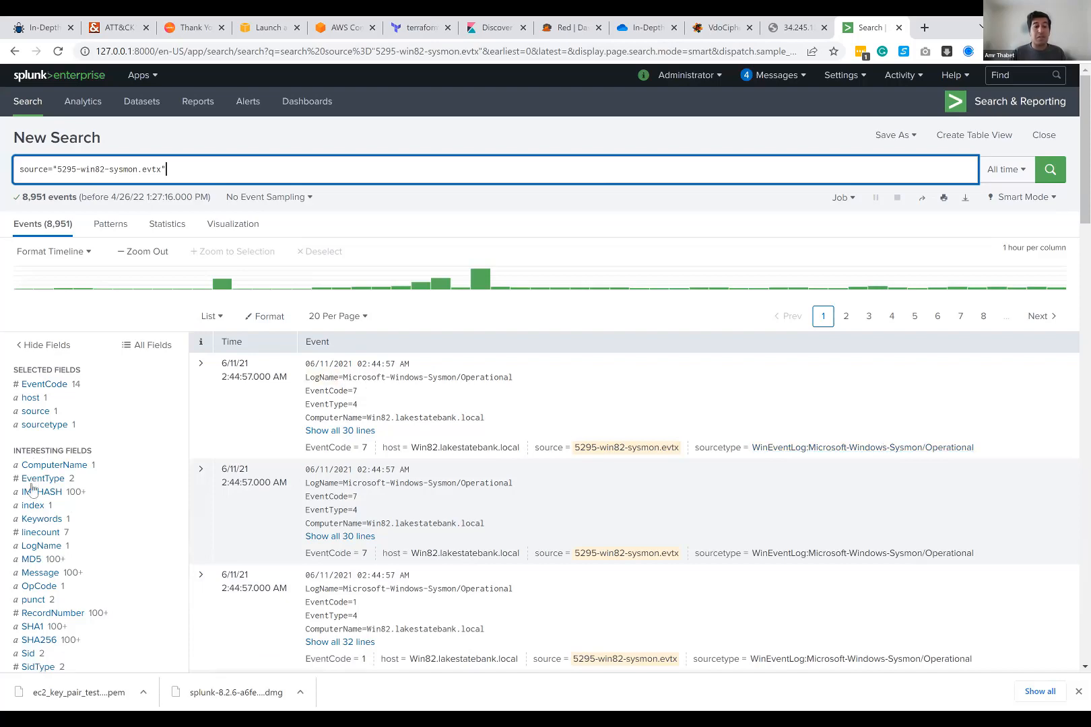
Step: Examine the interesting fields extracted from the Sysmon events and the file name in the query's source term
scroll(48, 482, down, 2)
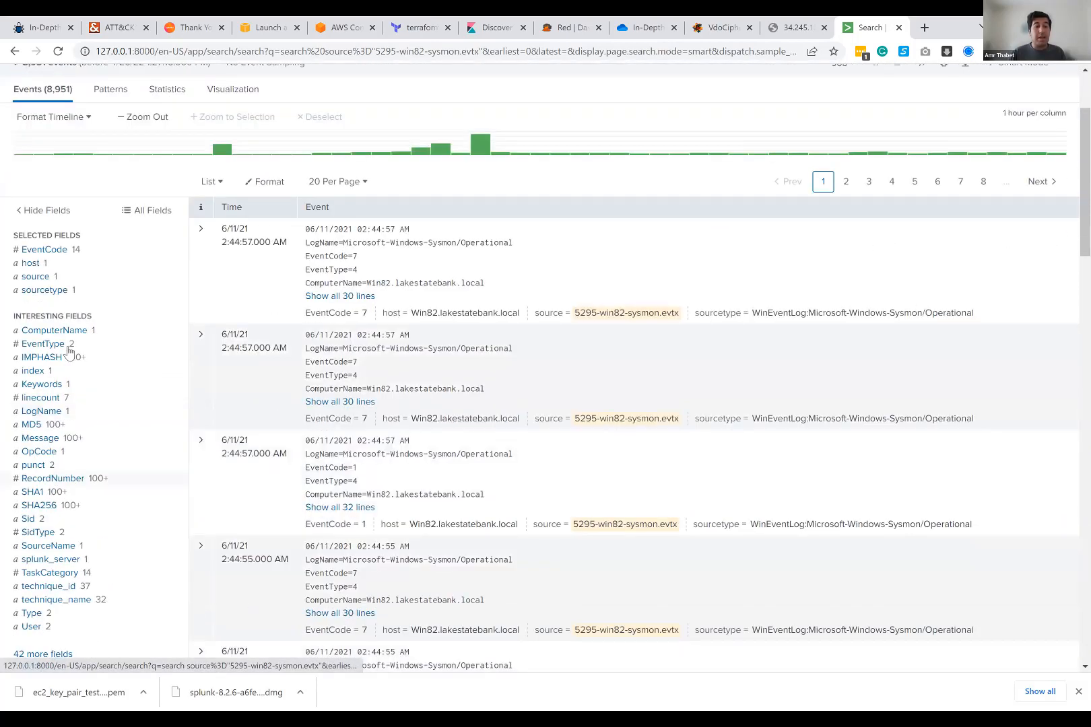
scroll(58, 311, down, 3)
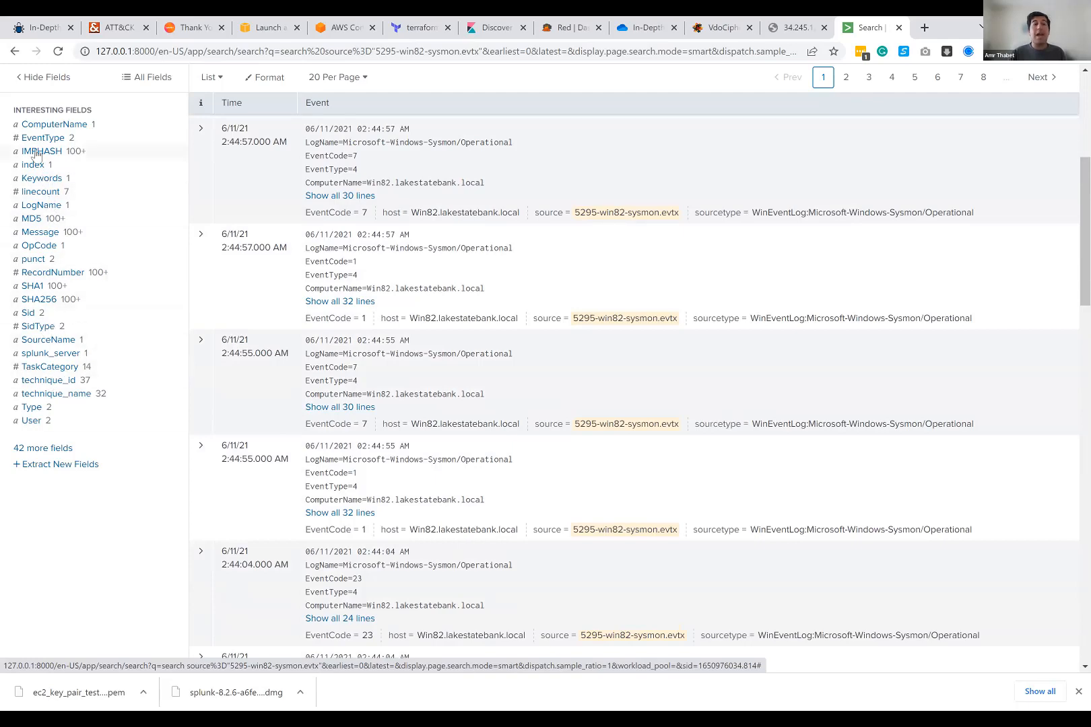
scroll(42, 196, up, 2)
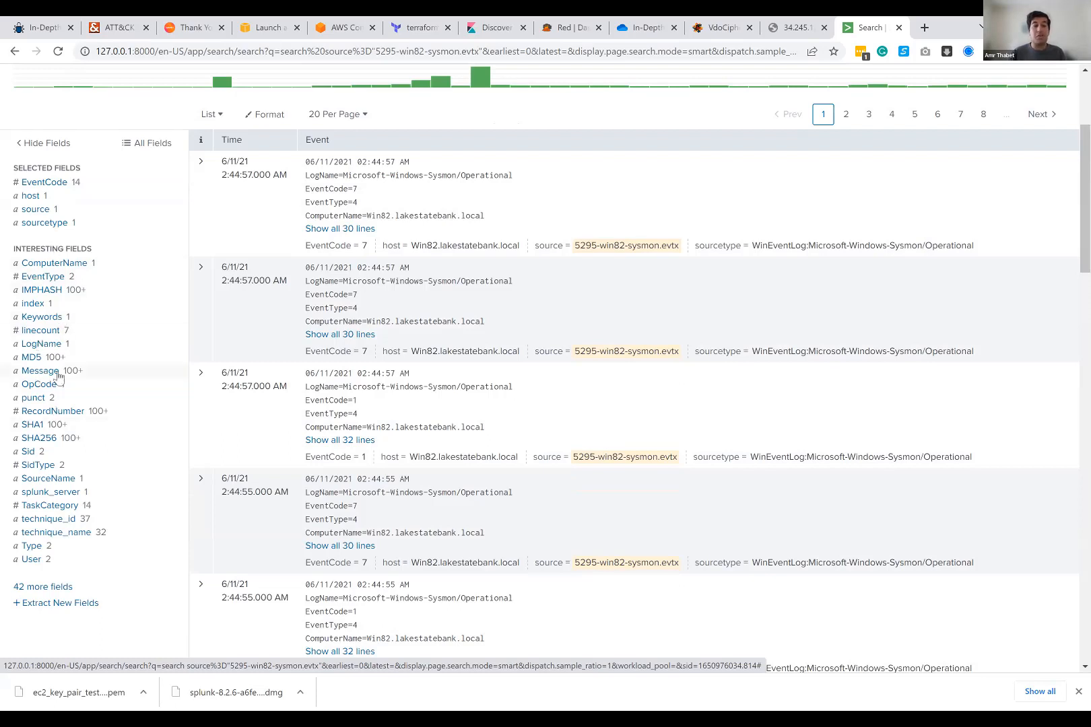
scroll(311, 243, up, 1)
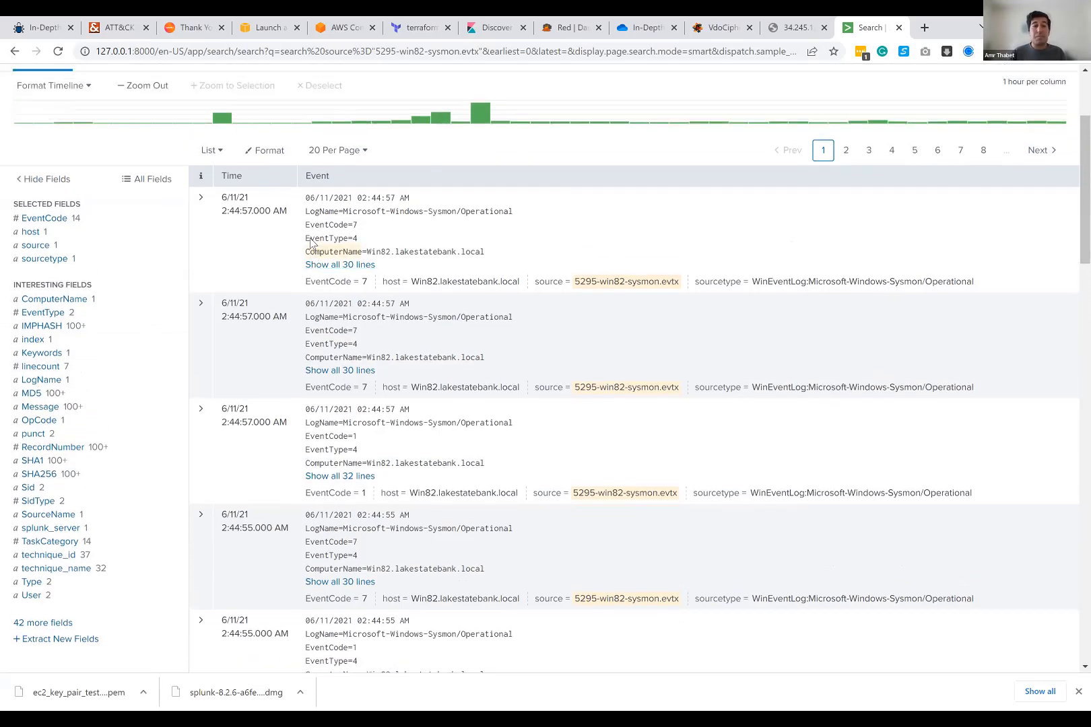
scroll(311, 244, up, 5)
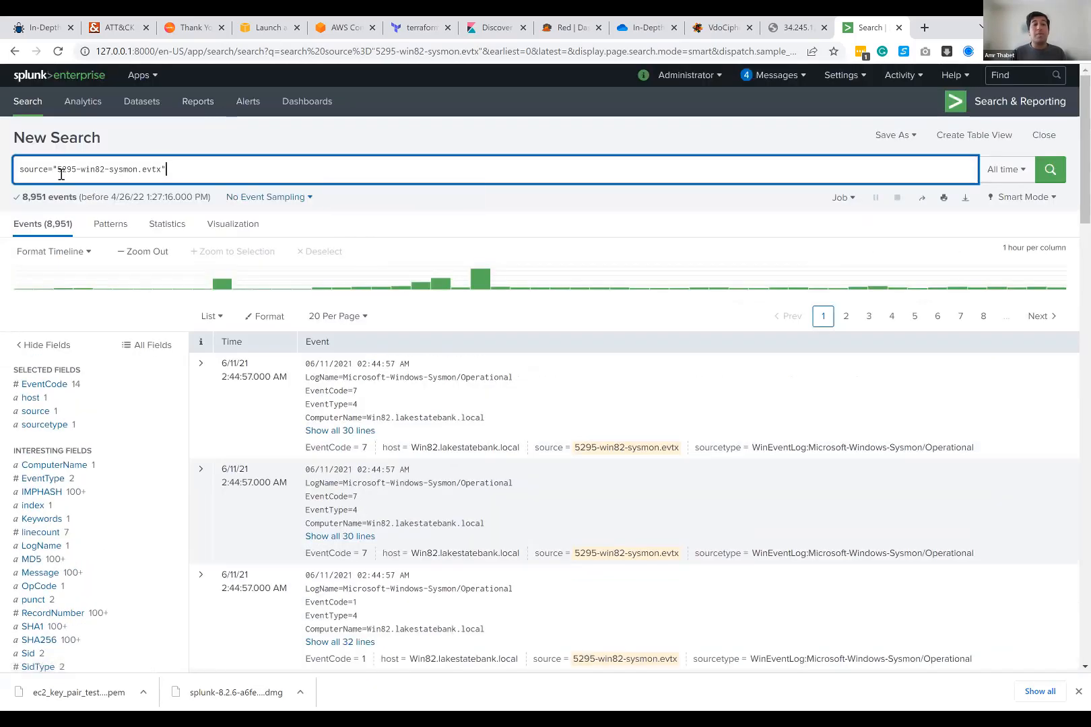
drag(61, 174, 169, 172)
click(166, 170)
drag(162, 170, 152, 171)
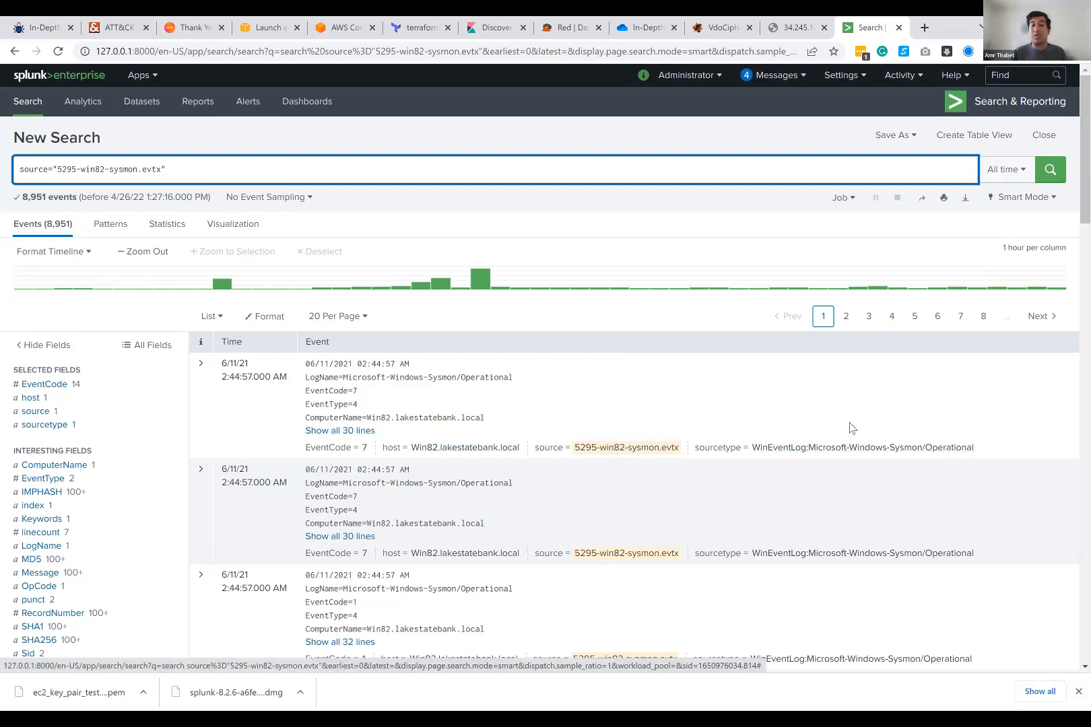
Step: Review the selected and interesting fields, and examine the LogName line of the first Sysmon event
scroll(546, 369, down, 1)
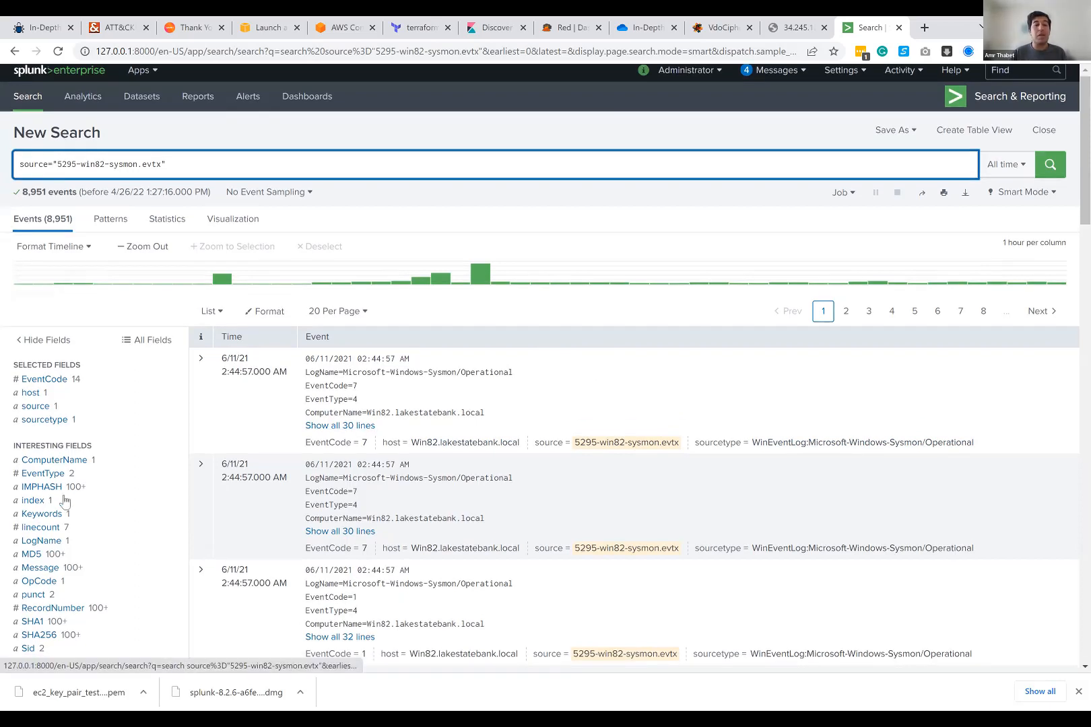
scroll(73, 330, down, 2)
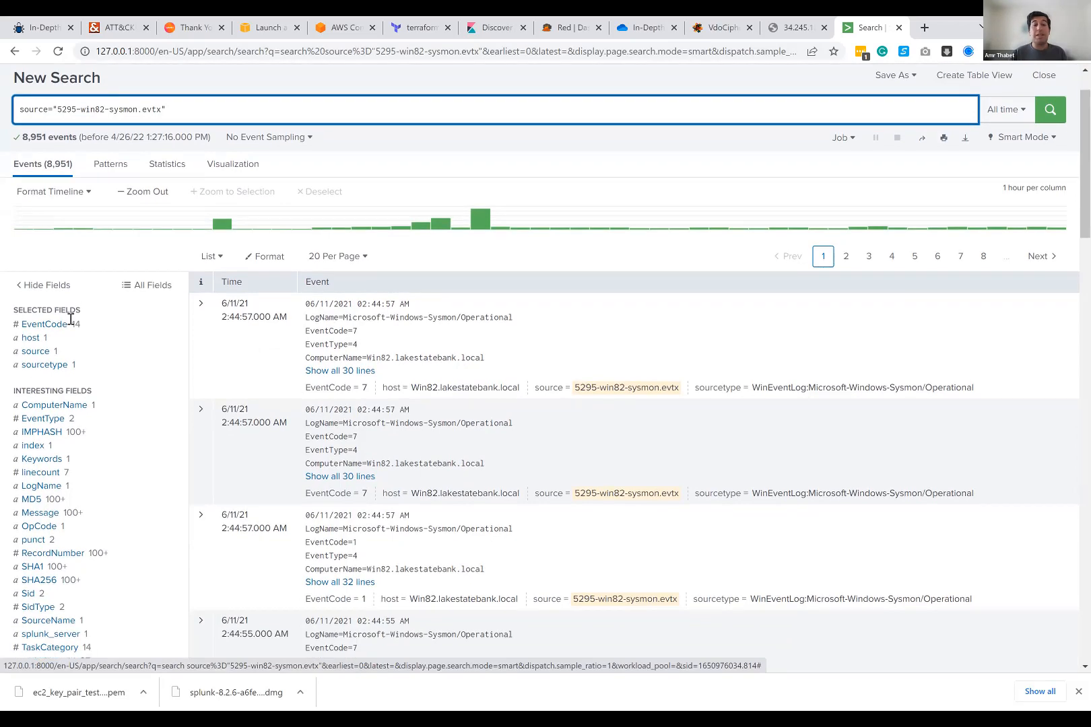
scroll(284, 260, down, 3)
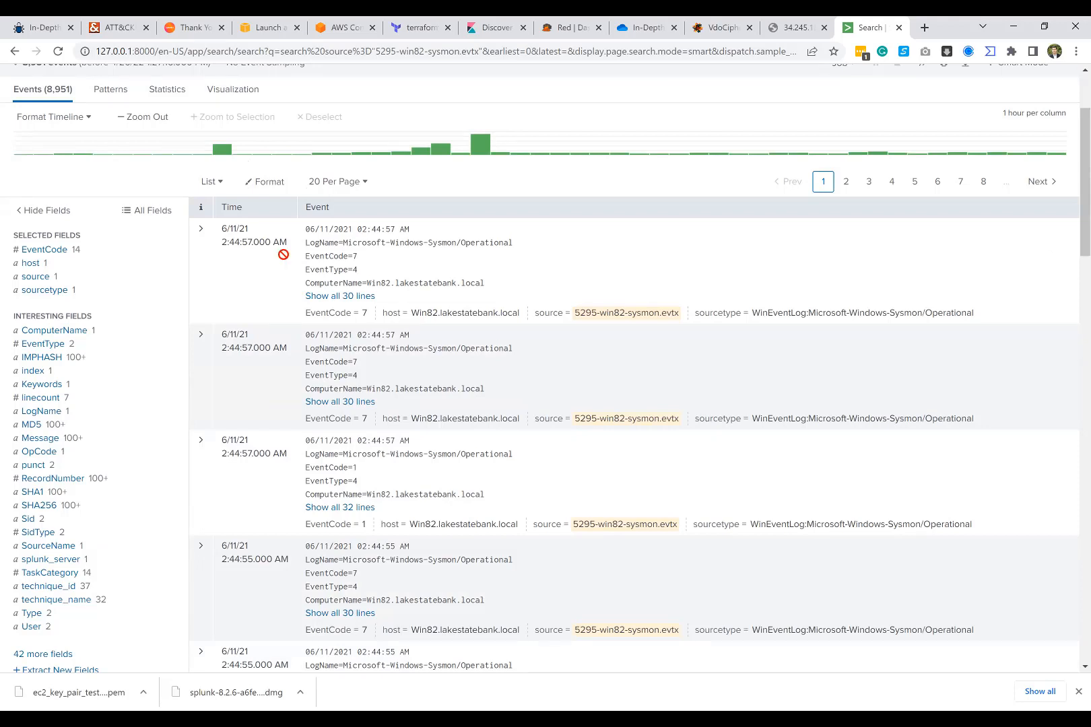
scroll(179, 160, up, 1)
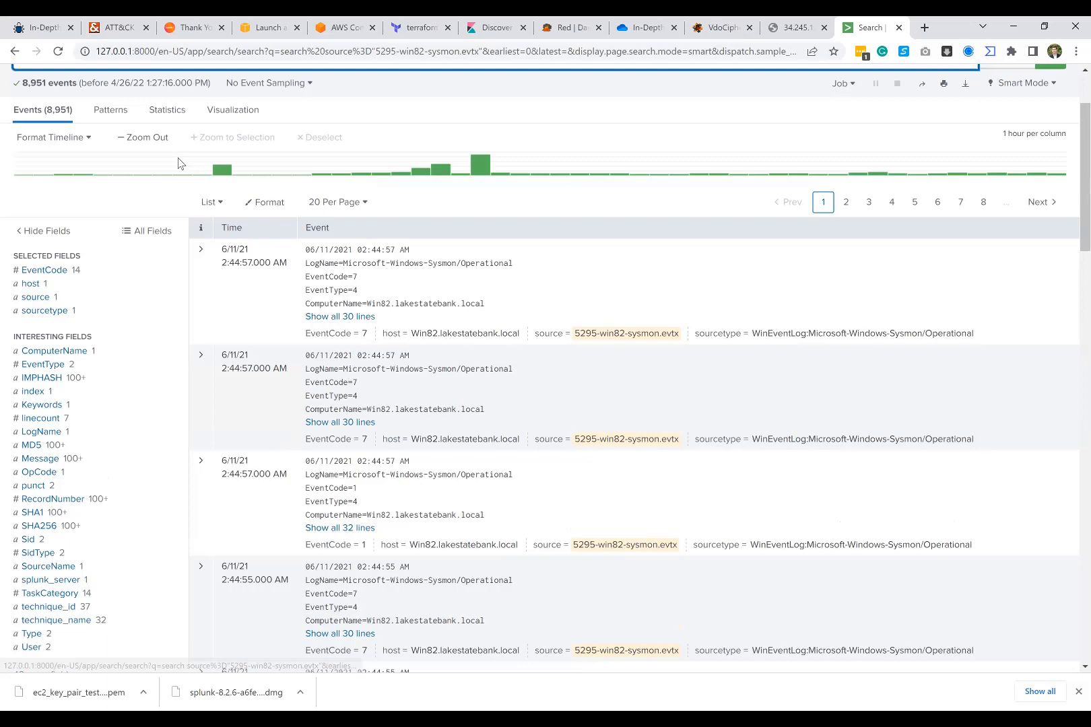
scroll(179, 163, up, 3)
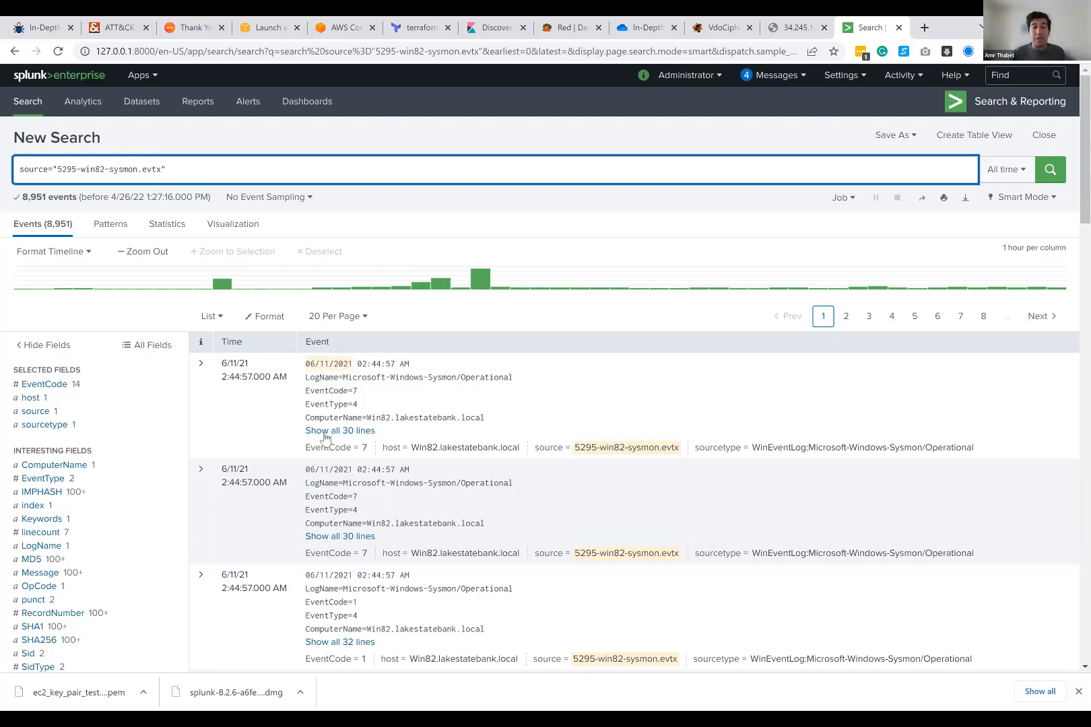
click(511, 380)
drag(512, 378, 315, 378)
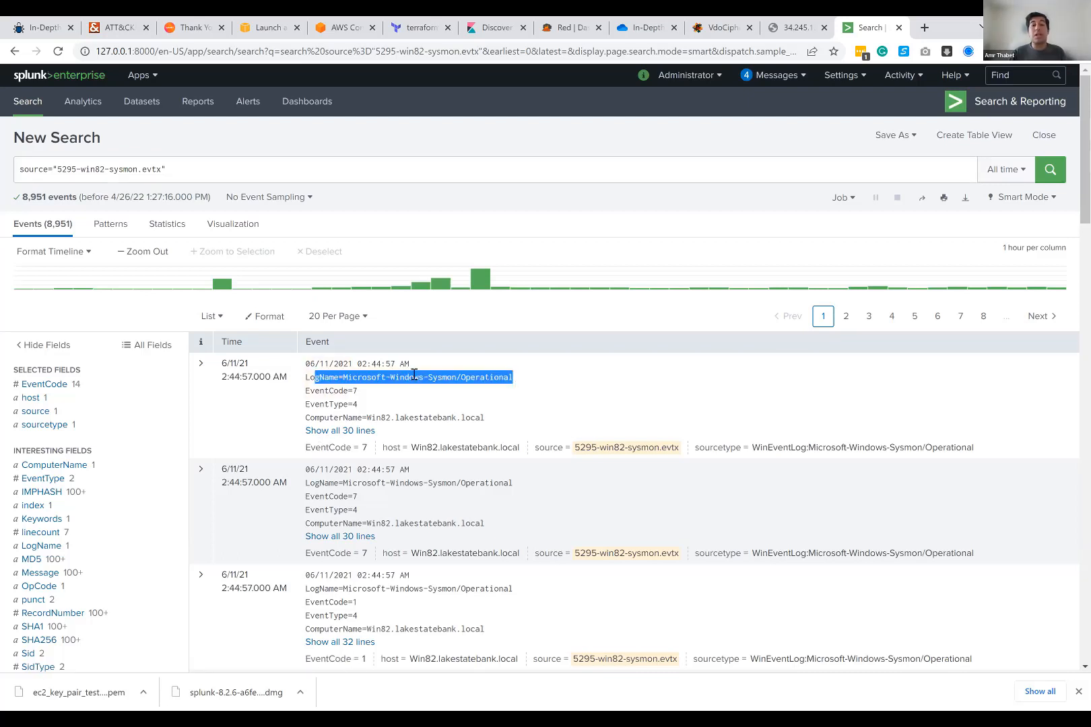
click(514, 376)
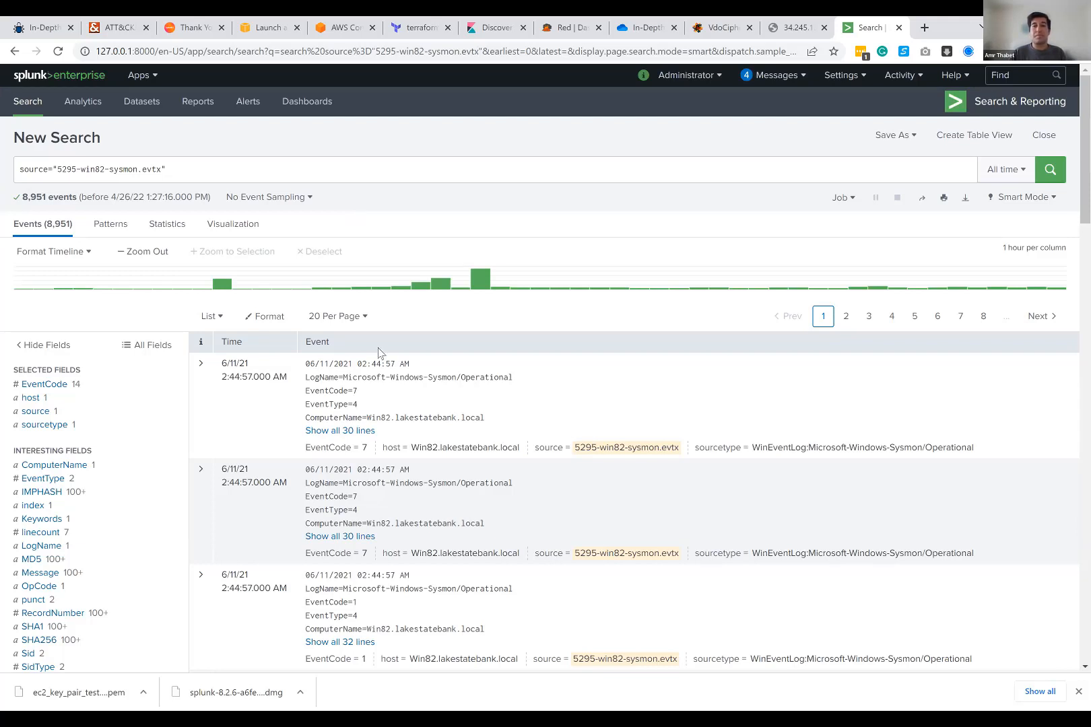
Step: Browse the returned Sysmon events and the event timeline, and switch to the slide on detecting malicious documents with Sysmon
scroll(353, 394, down, 1)
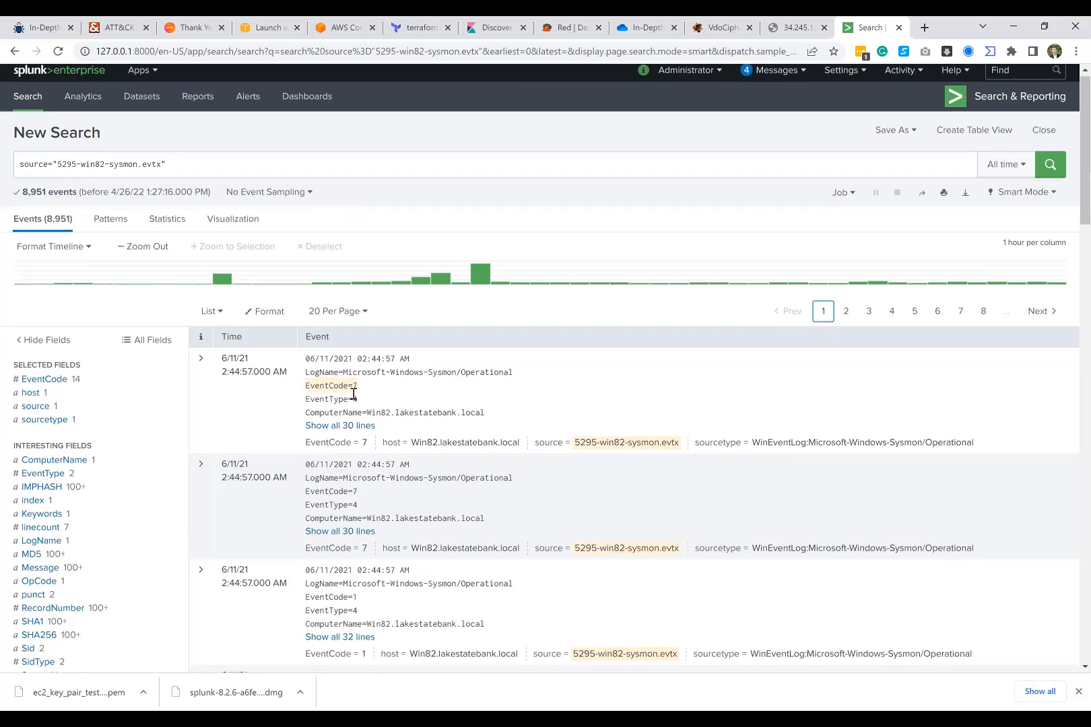
scroll(350, 391, down, 3)
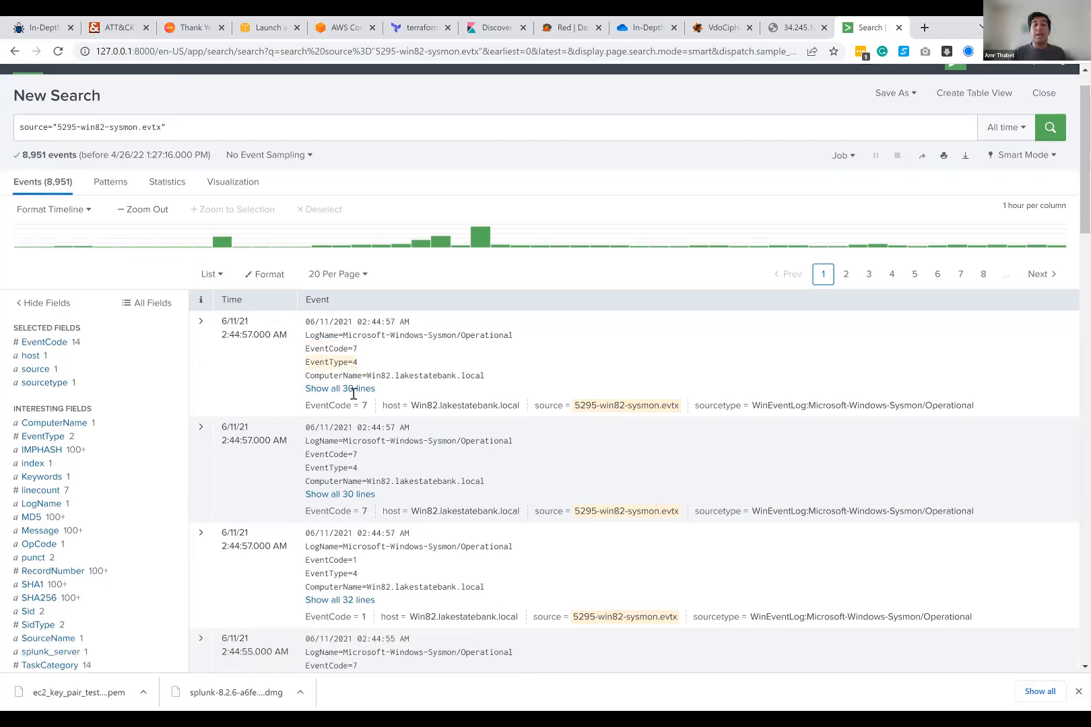
scroll(317, 330, down, 3)
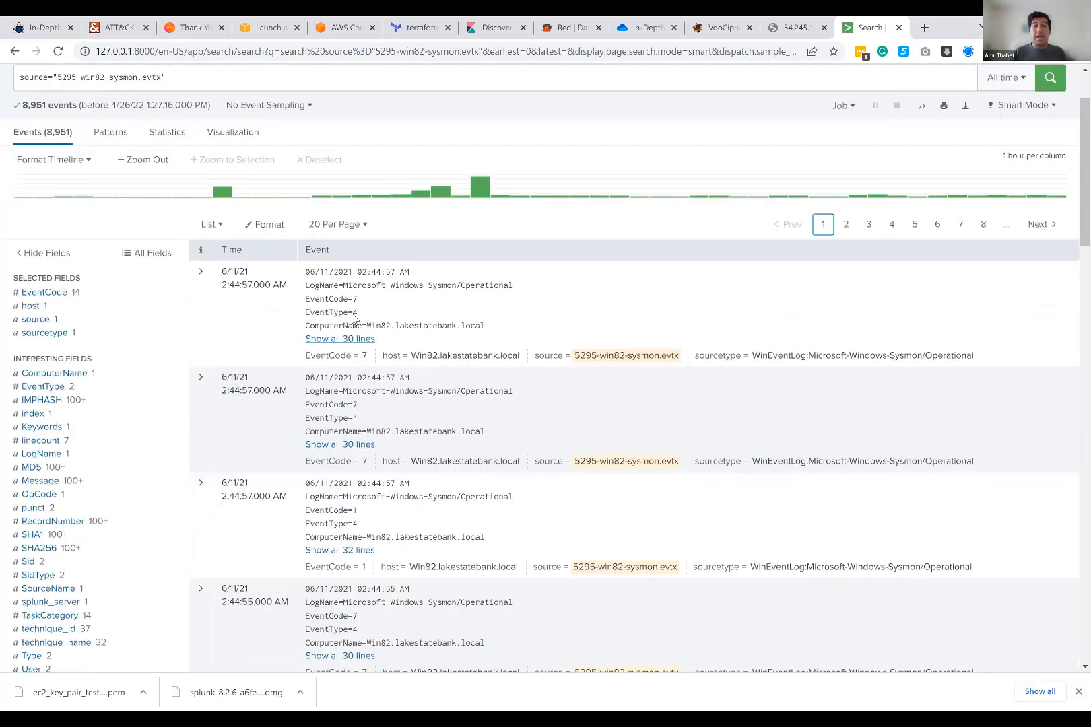
scroll(353, 317, down, 5)
scroll(353, 317, down, 2)
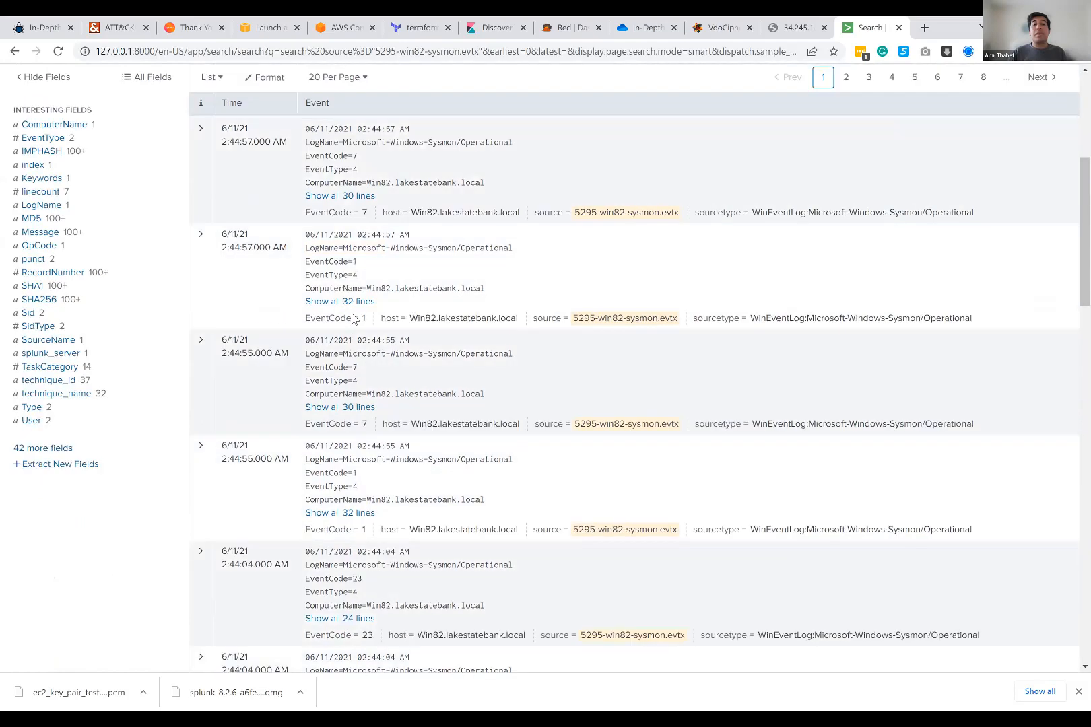
scroll(353, 320, up, 1)
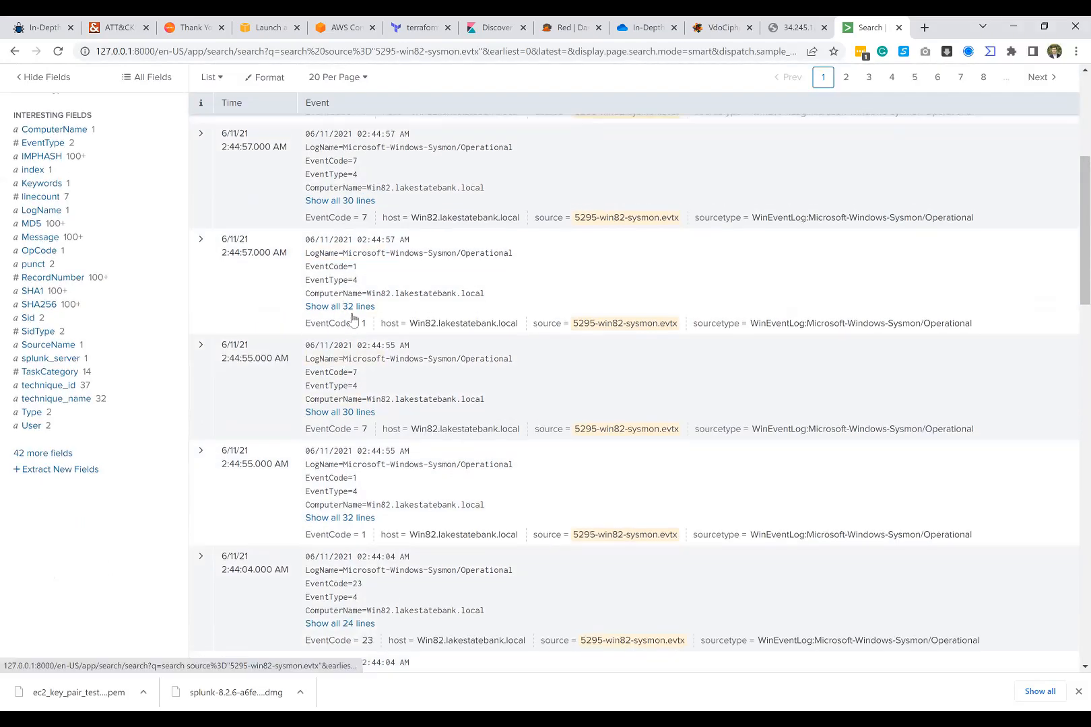
scroll(353, 318, up, 10)
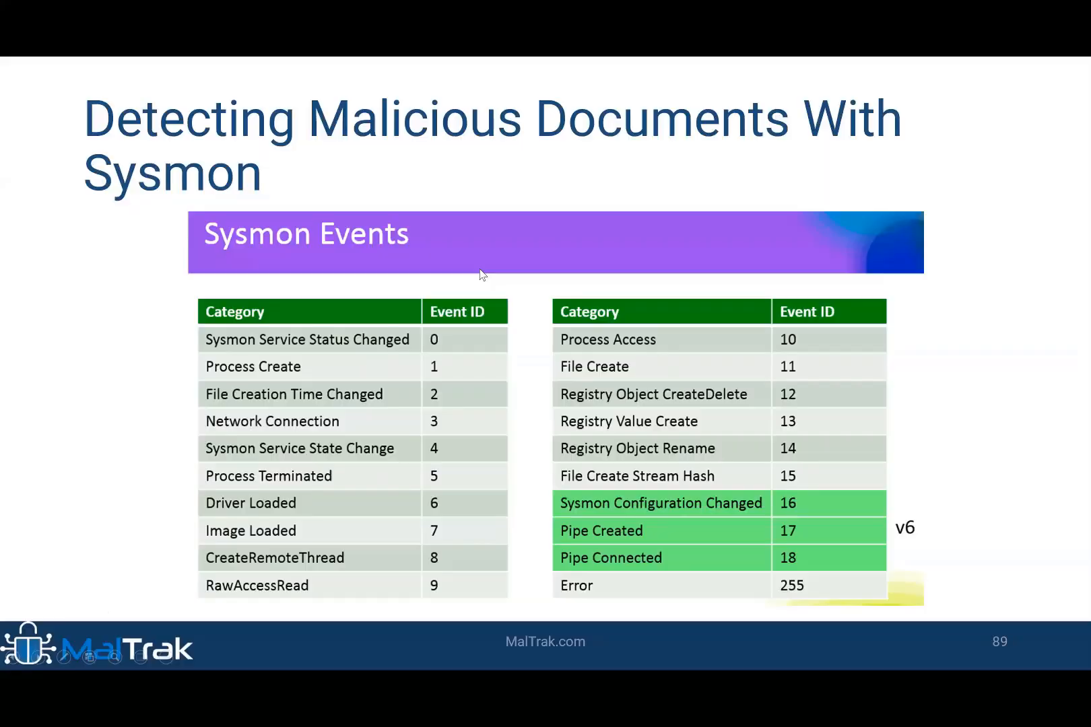
key(Left)
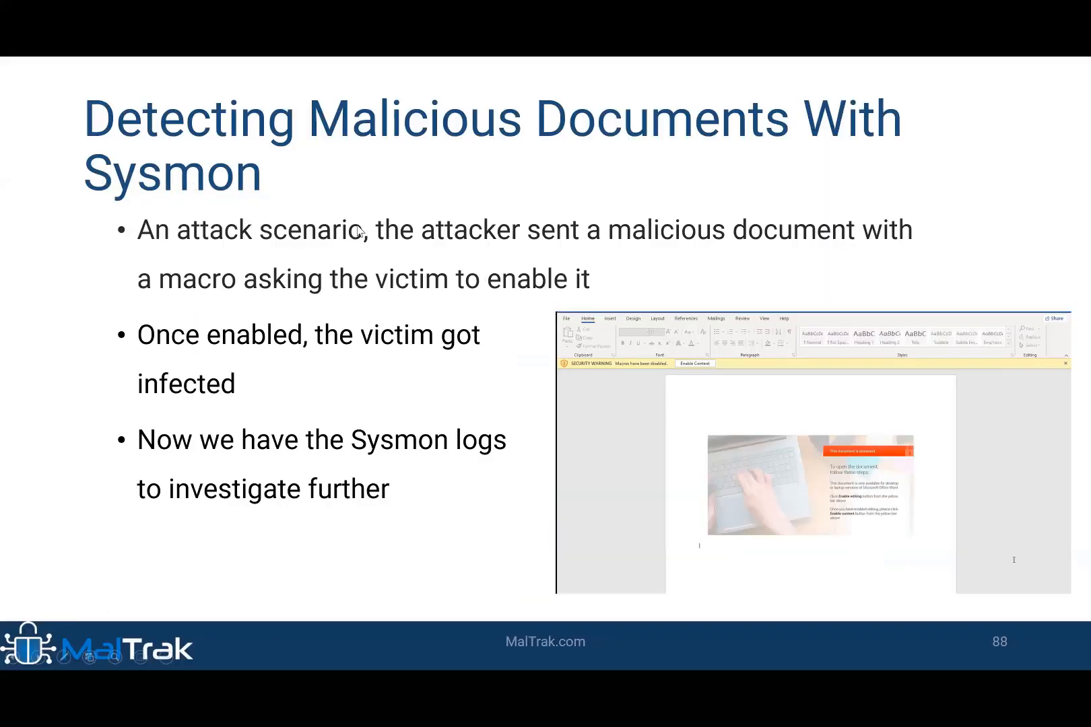
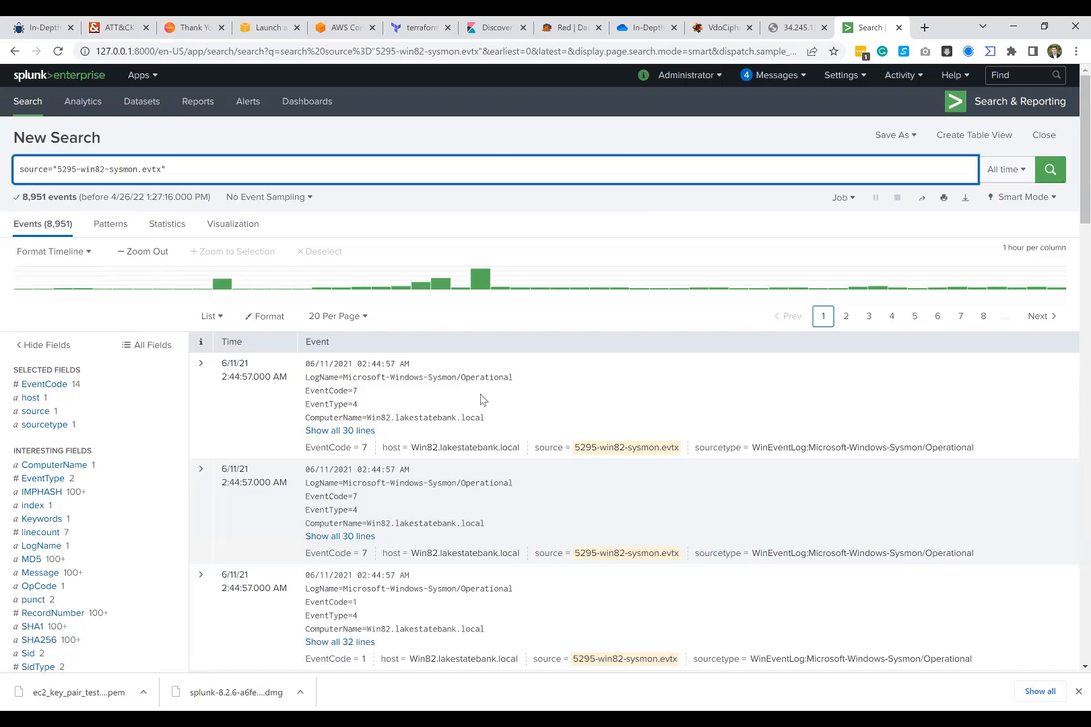
Step: Add the term winword.exe to the source="5295-win82-sysmon.evtx" query and run the search
text(winword.exe)
key(Return)
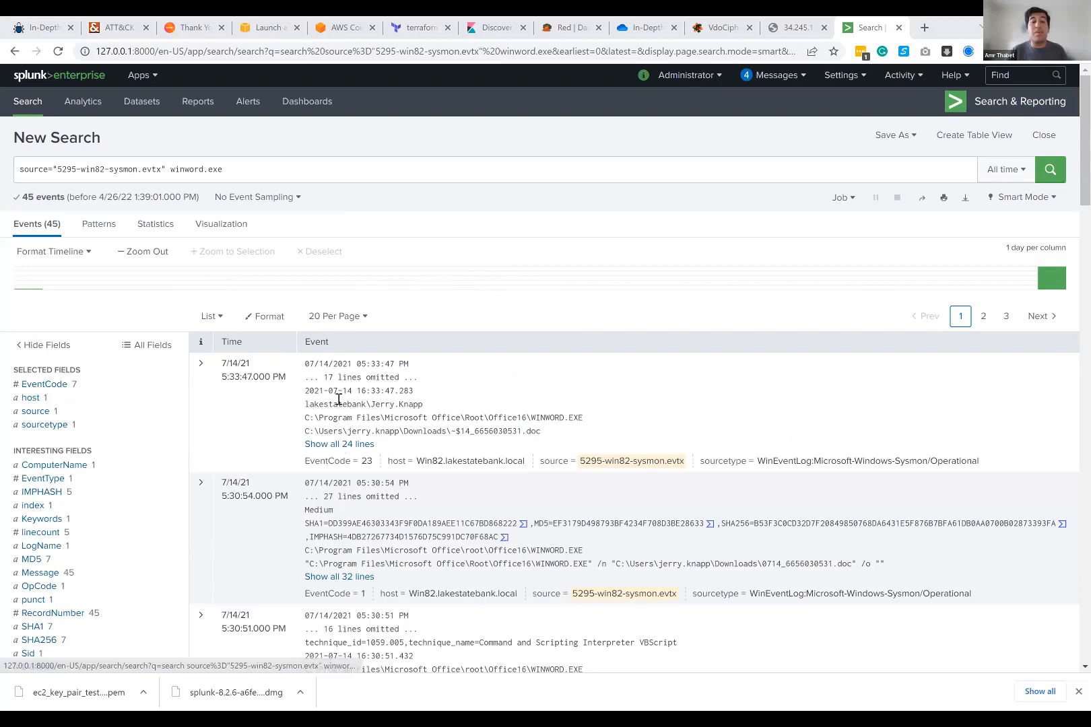
Step: Show all lines of the first winword.exe event and examine its details alongside the extracted fields
click(340, 444)
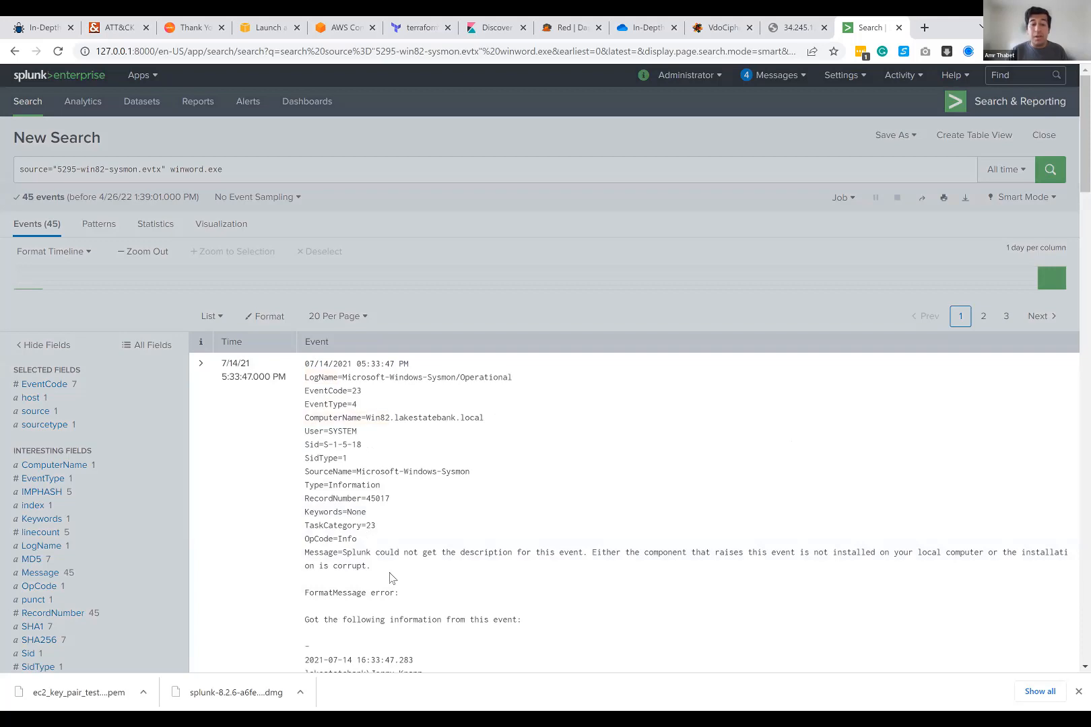
scroll(388, 585, down, 2)
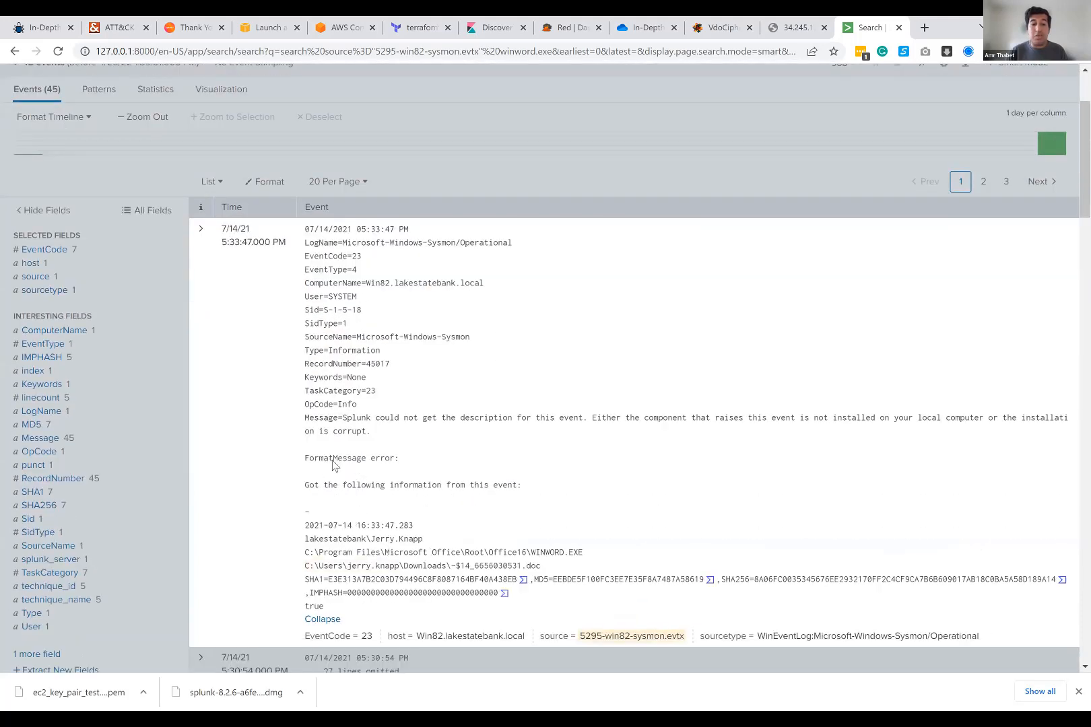
scroll(346, 248, up, 2)
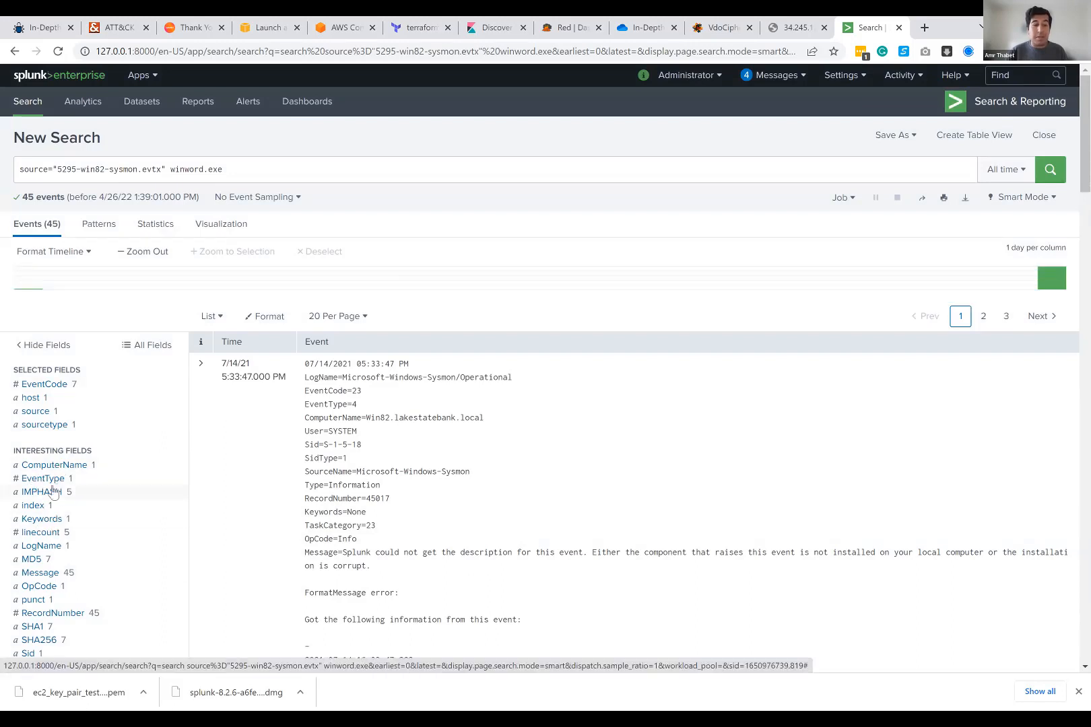
scroll(51, 461, down, 3)
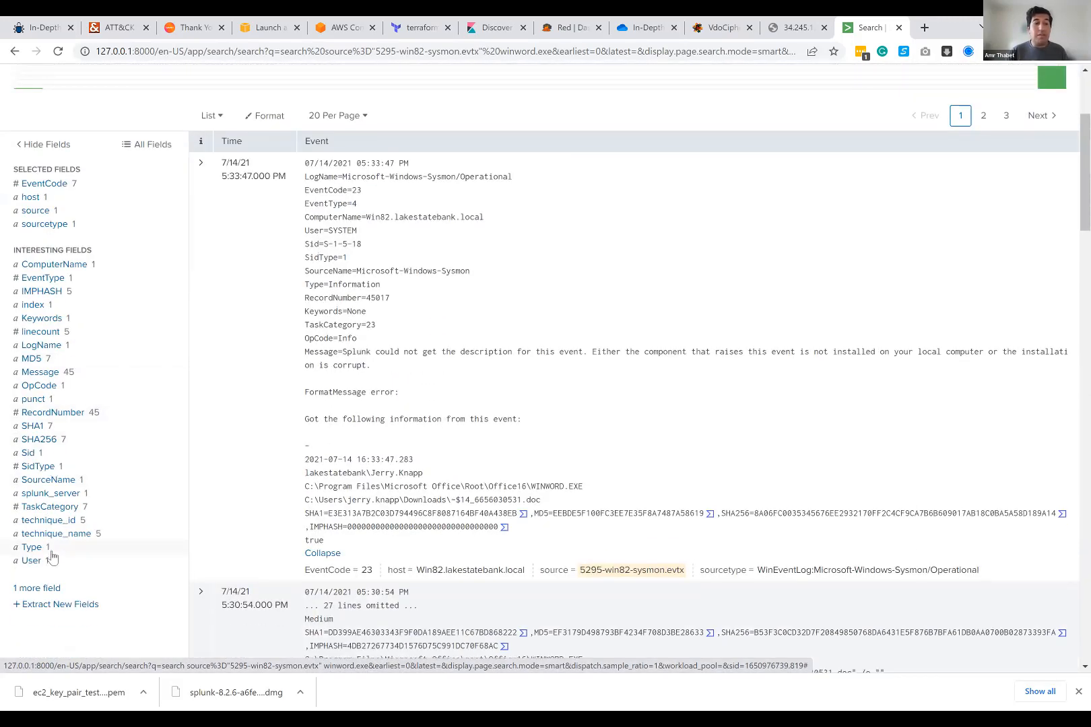
scroll(166, 372, up, 3)
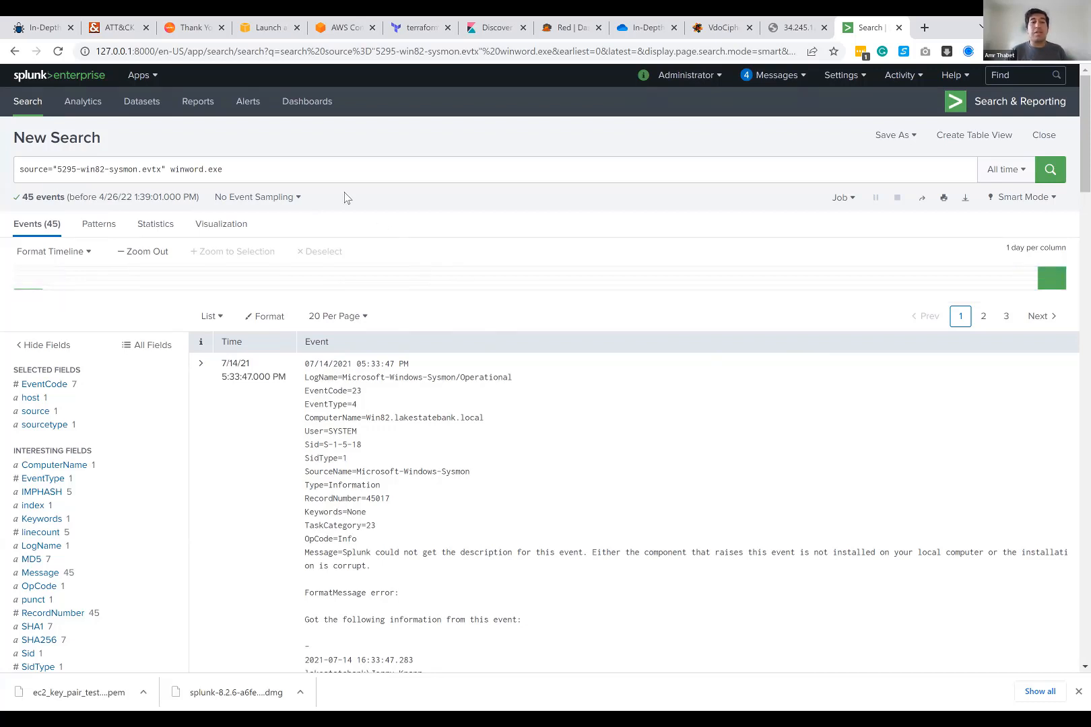
click(249, 171)
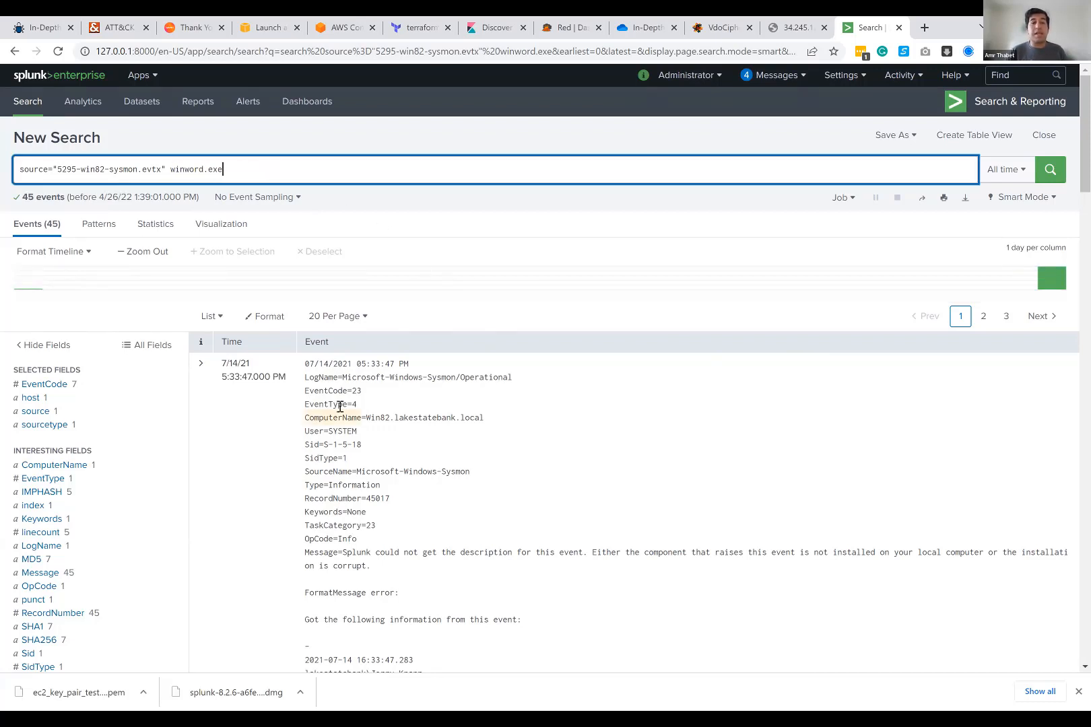
scroll(341, 404, down, 3)
scroll(171, 174, up, 2)
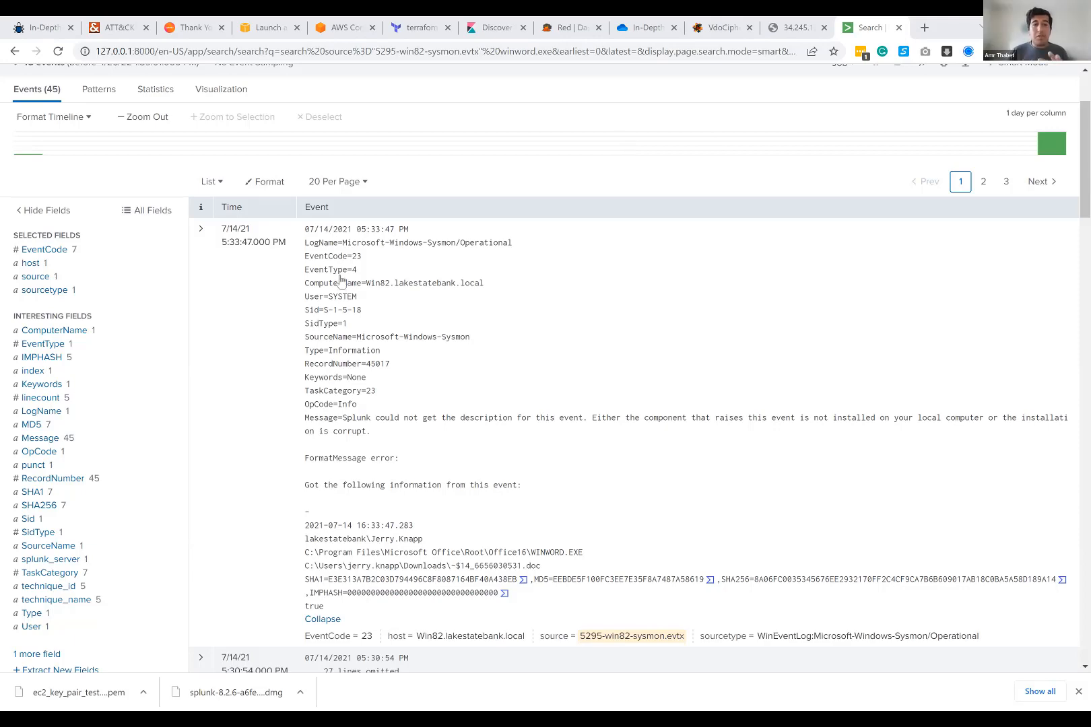
Step: Review the EventCode values and narrow the winword.exe search to EventCode=1
scroll(343, 276, up, 2)
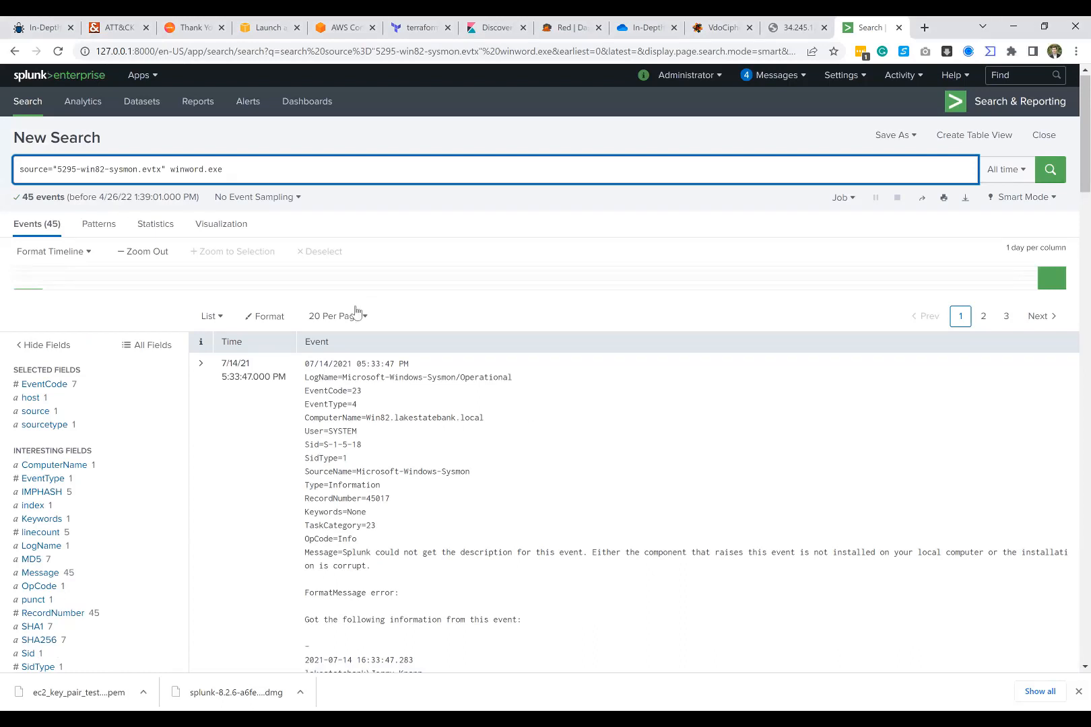
click(43, 384)
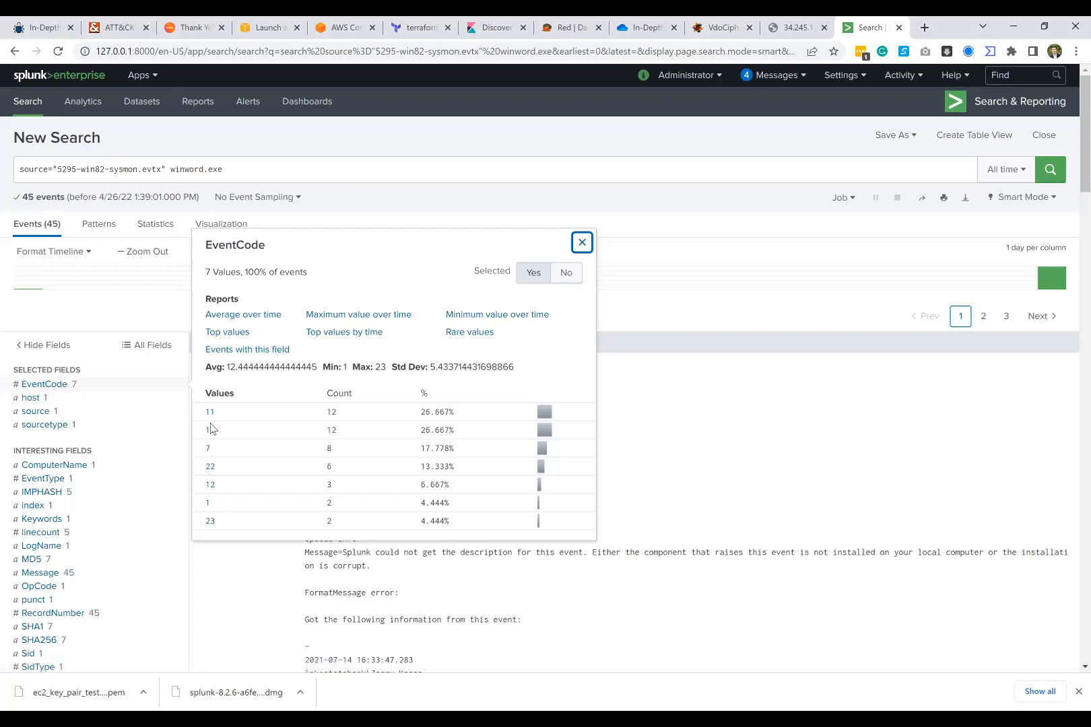
click(208, 505)
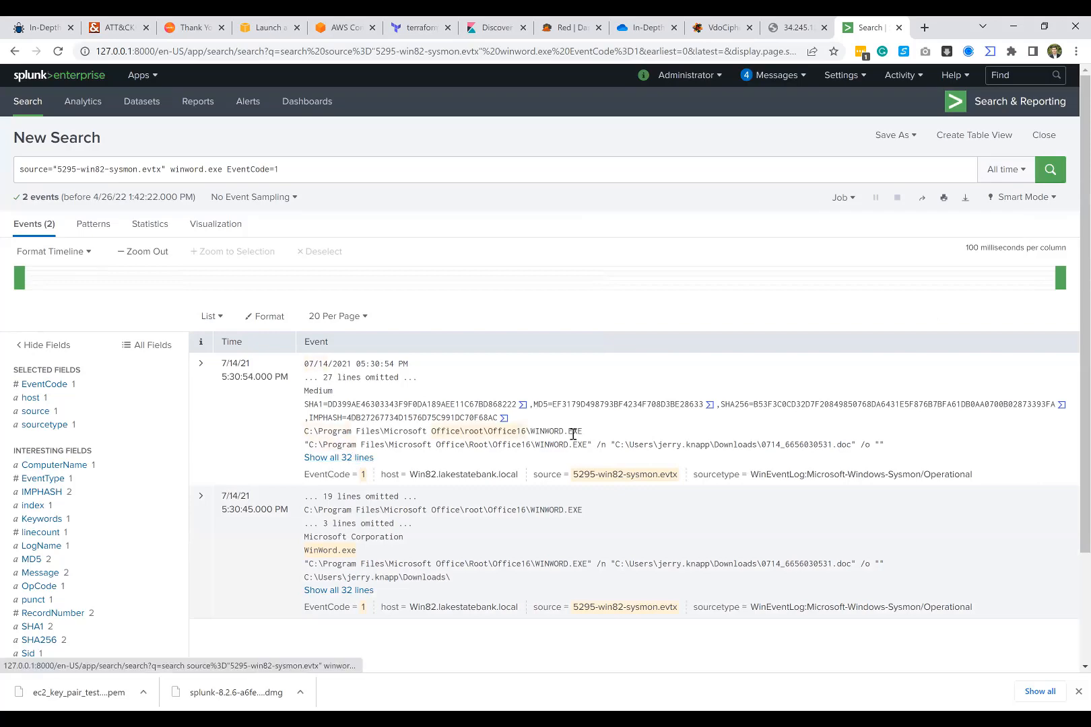
Step: Show all lines of the first EventCode 1 result and examine its technique name, process image and command lines
click(355, 459)
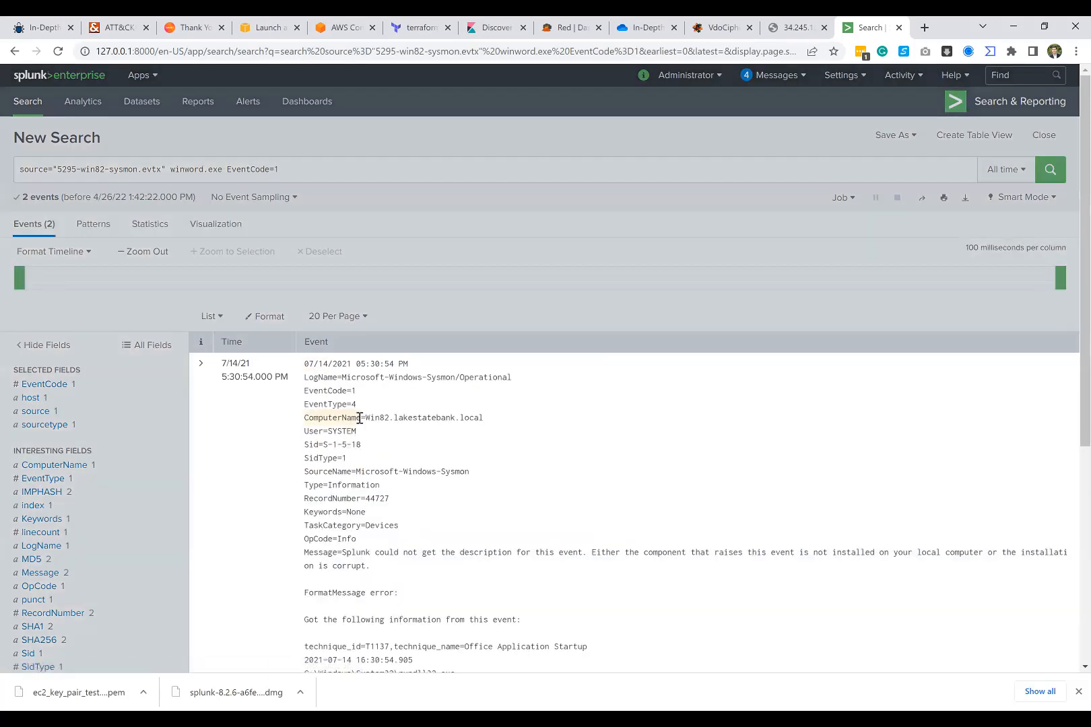
scroll(360, 418, down, 2)
scroll(359, 418, down, 4)
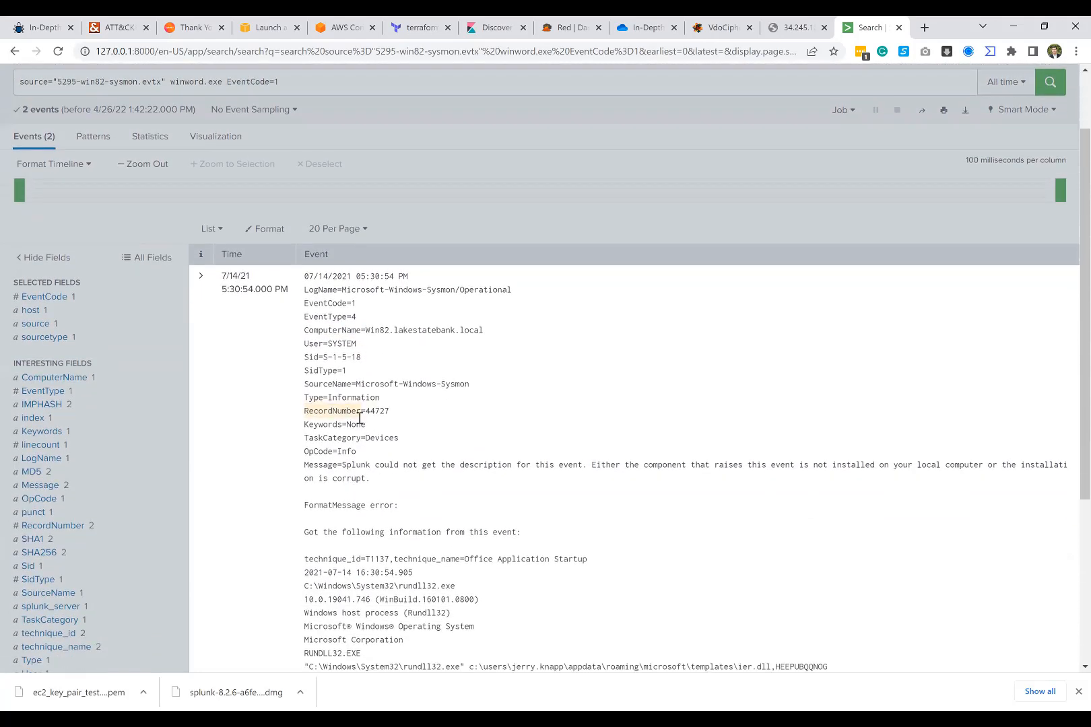
scroll(406, 504, down, 1)
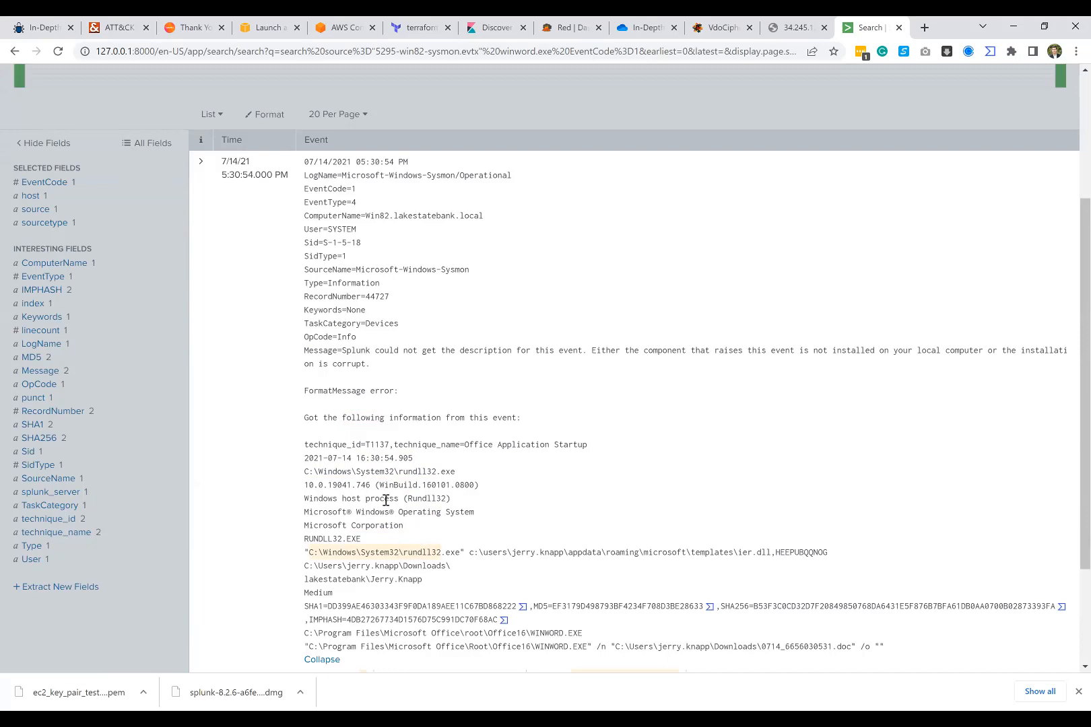
scroll(470, 426, down, 1)
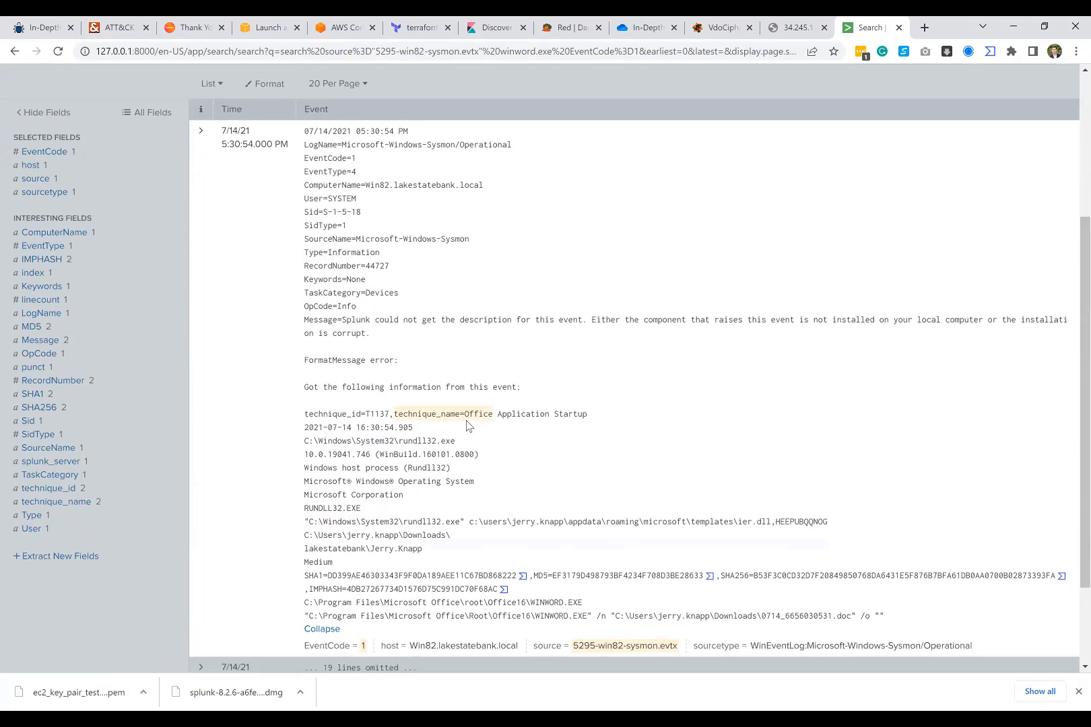
scroll(470, 425, down, 1)
scroll(466, 372, up, 2)
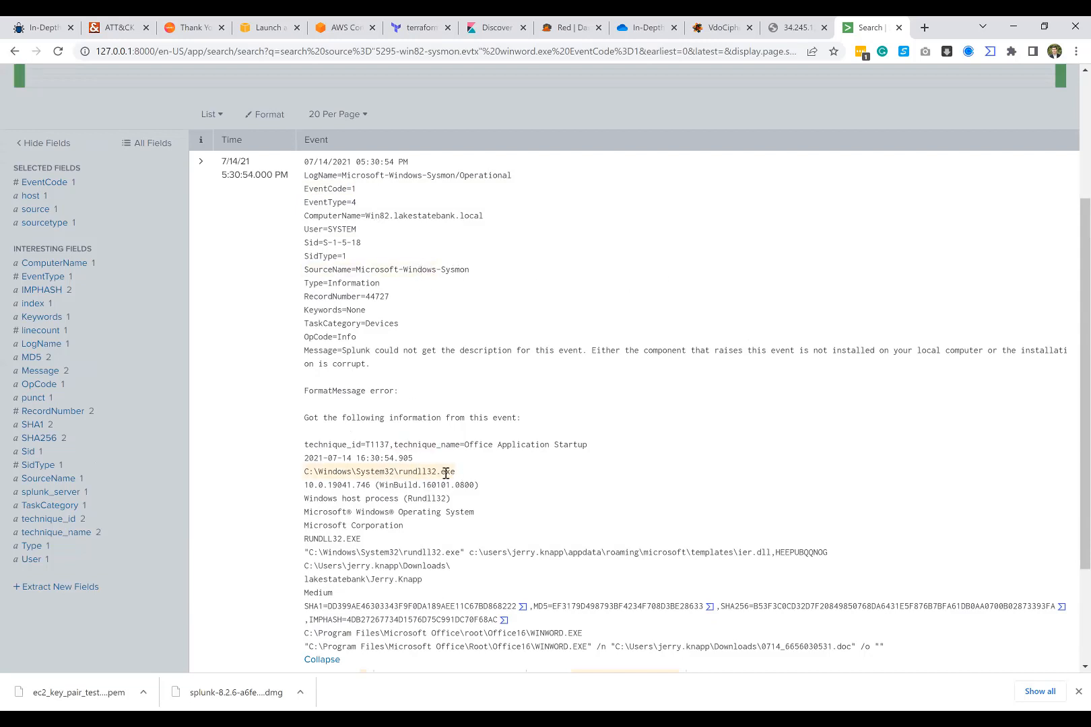
Step: Examine the rundll32.exe command line in the event, including the DLL, its exported function name and the working directory
drag(309, 552, 773, 551)
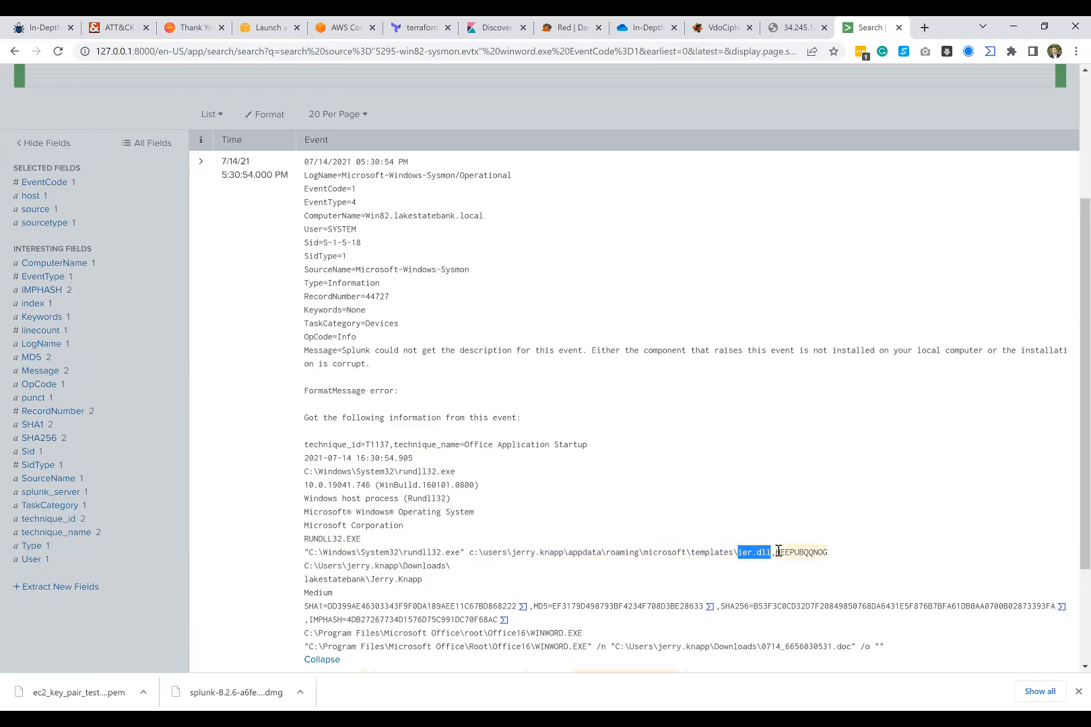
click(457, 552)
mouse_move(458, 552)
mouse_down()
mouse_move(402, 553)
mouse_move(462, 554)
mouse_up()
click(402, 552)
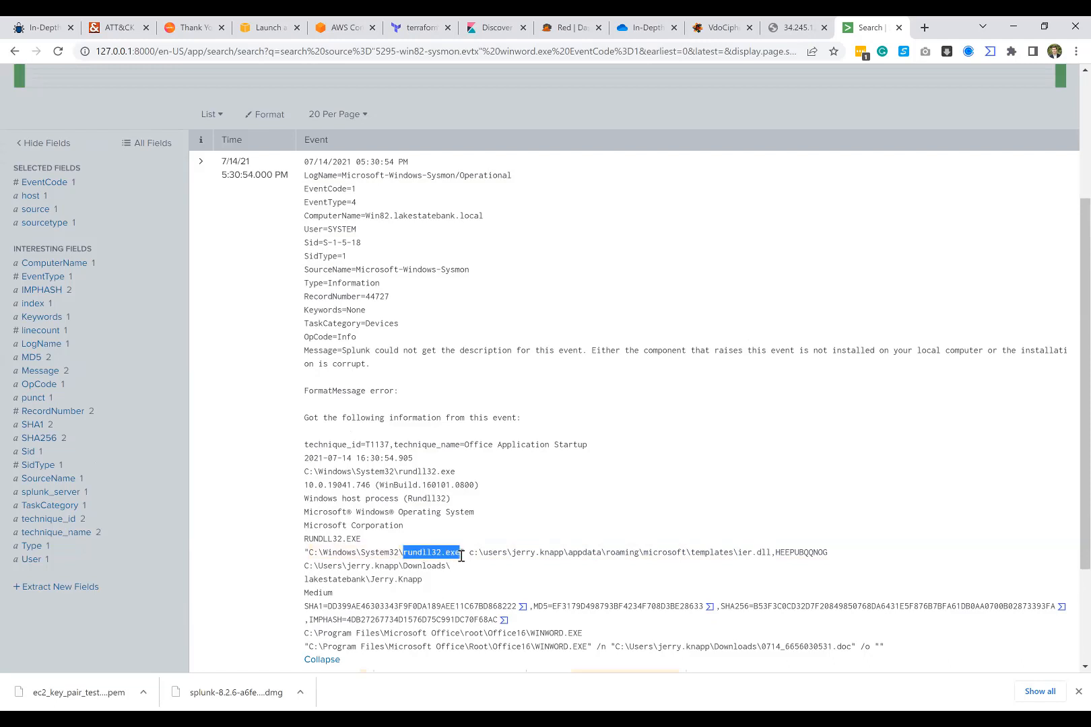
click(462, 555)
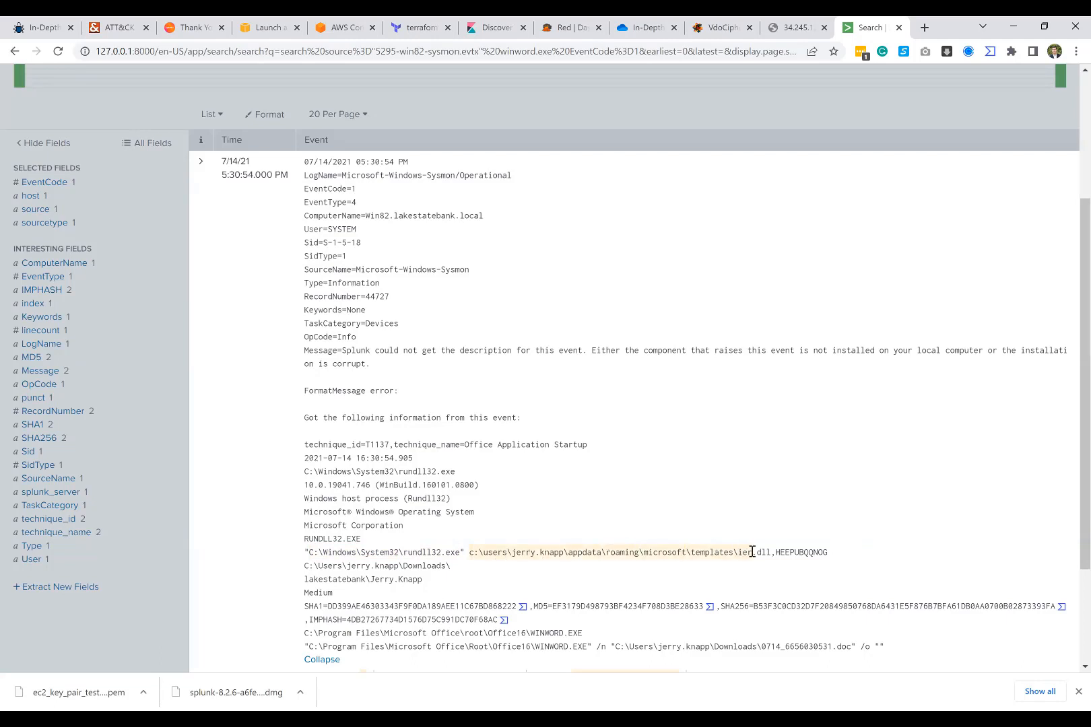
double_click(778, 552)
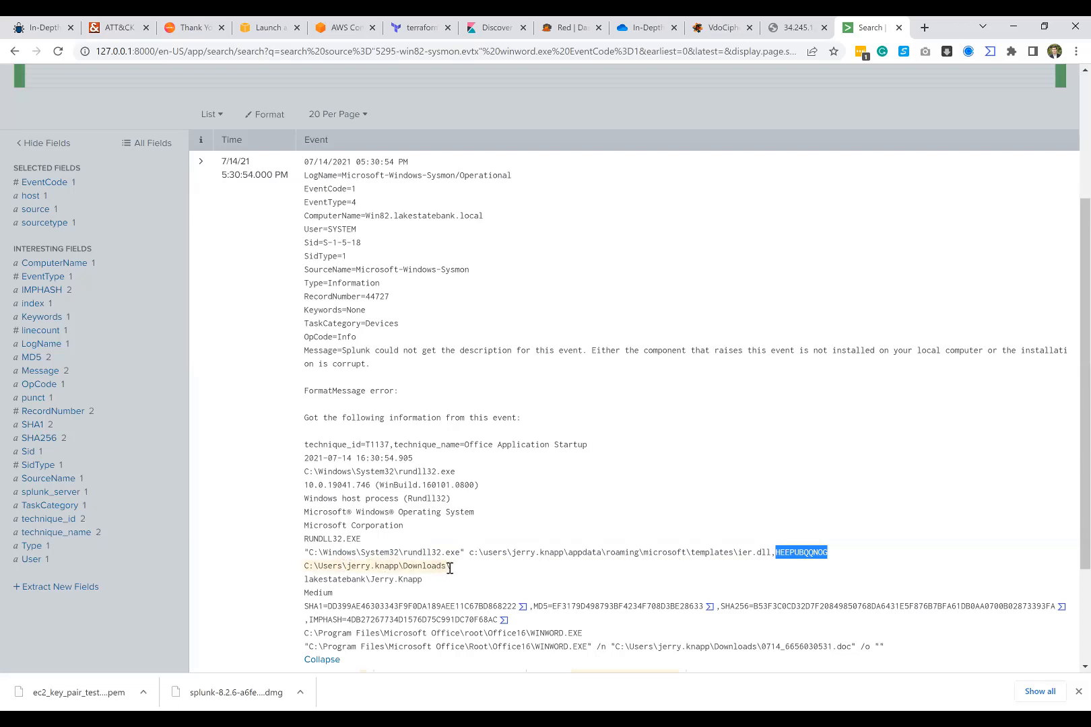
drag(450, 568, 306, 568)
click(369, 562)
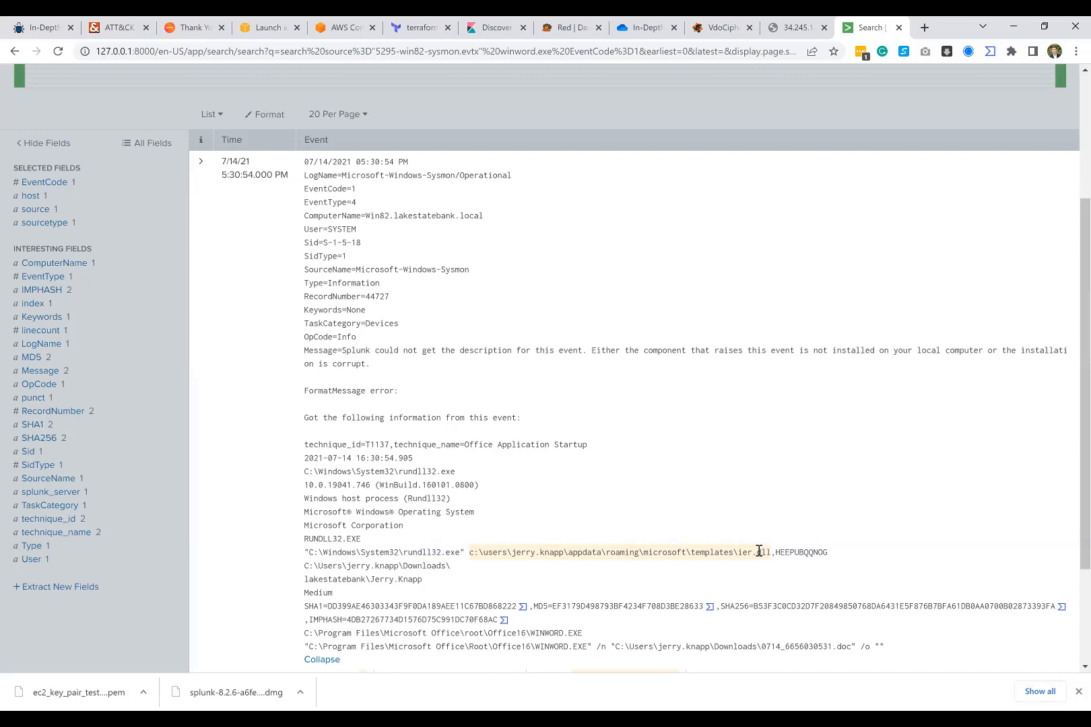
Step: Briefly open and close the first event's field details, and recheck the DLL file name passed to rundll32.exe
scroll(462, 410, up, 3)
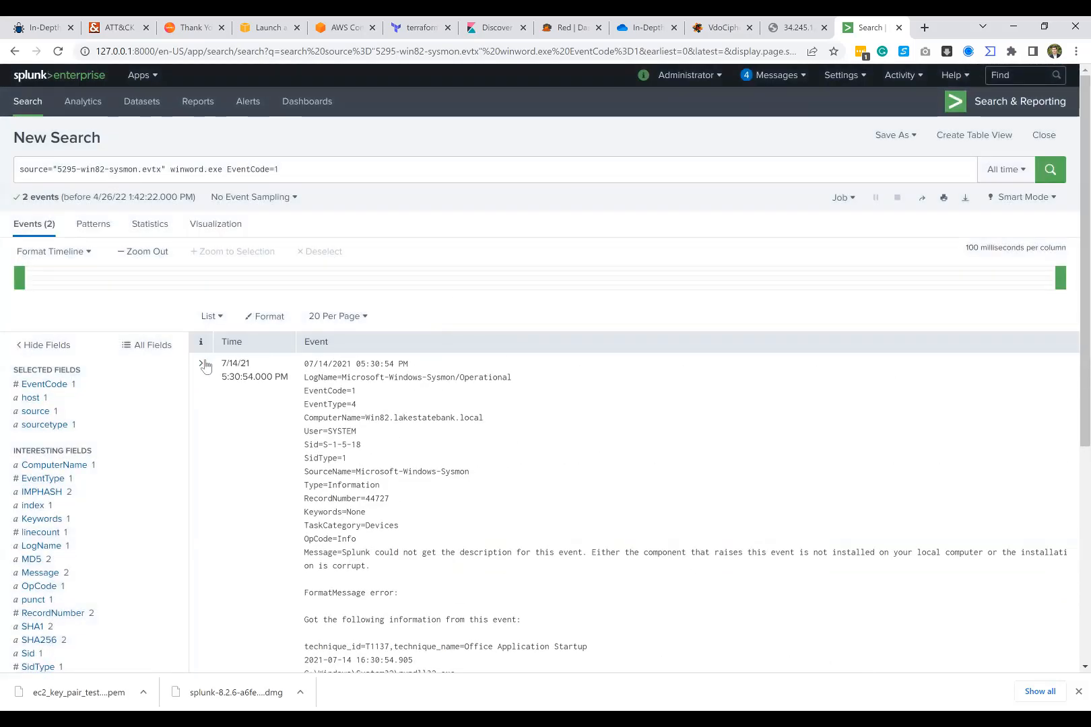
click(202, 364)
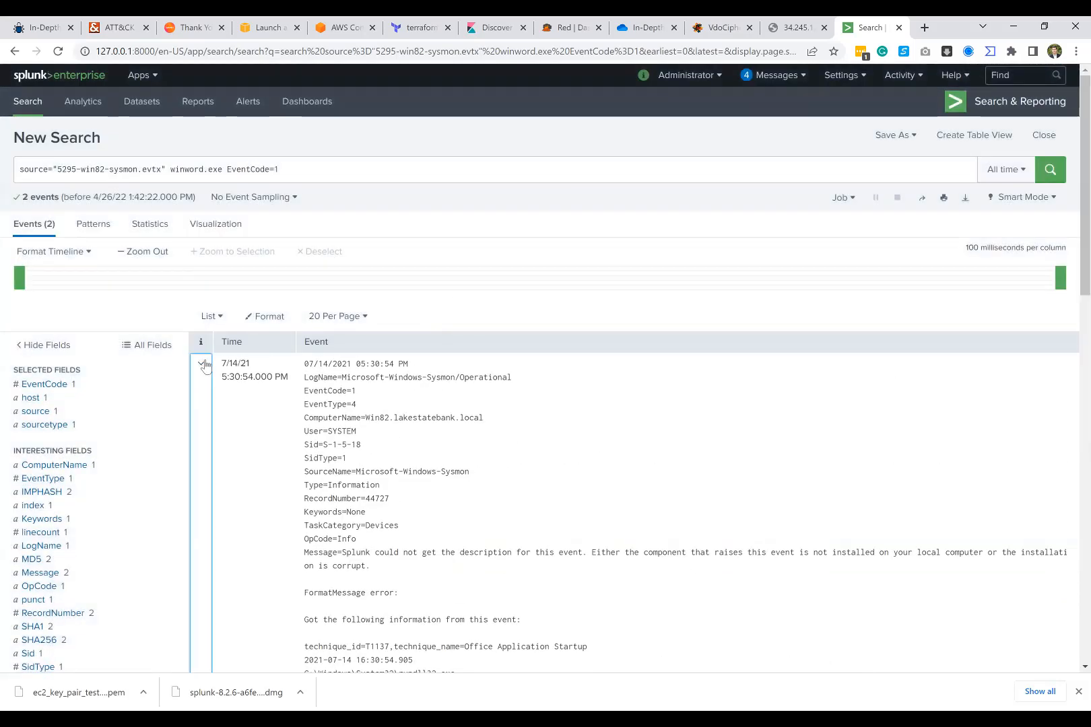
click(202, 364)
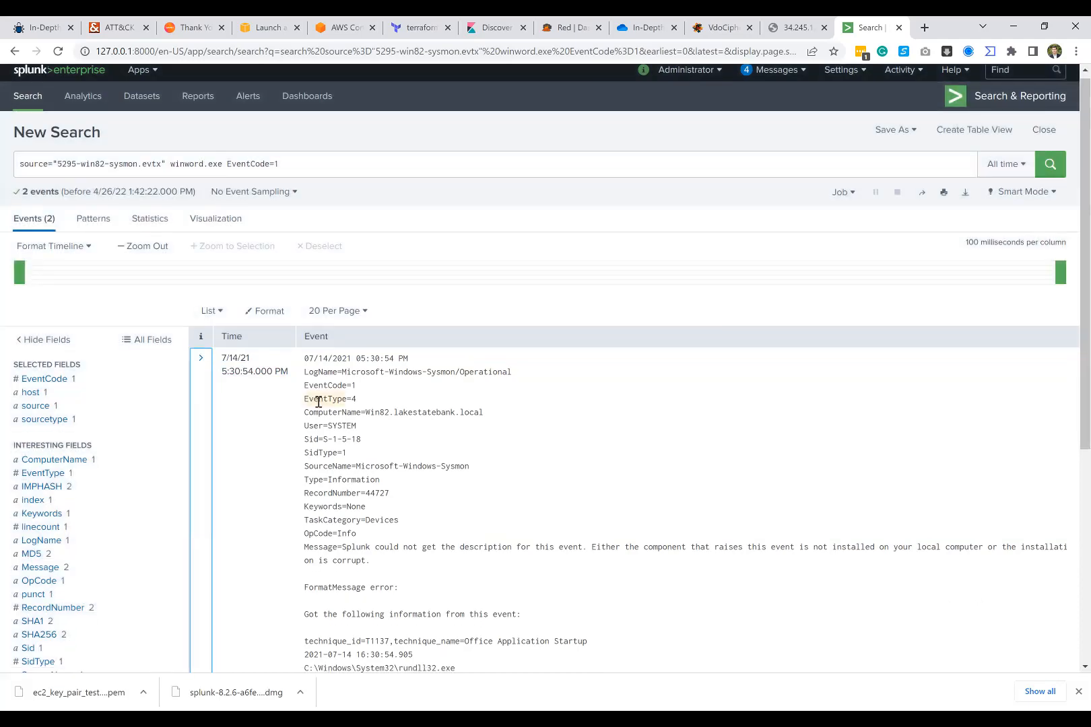
scroll(318, 402, down, 1)
scroll(318, 402, down, 5)
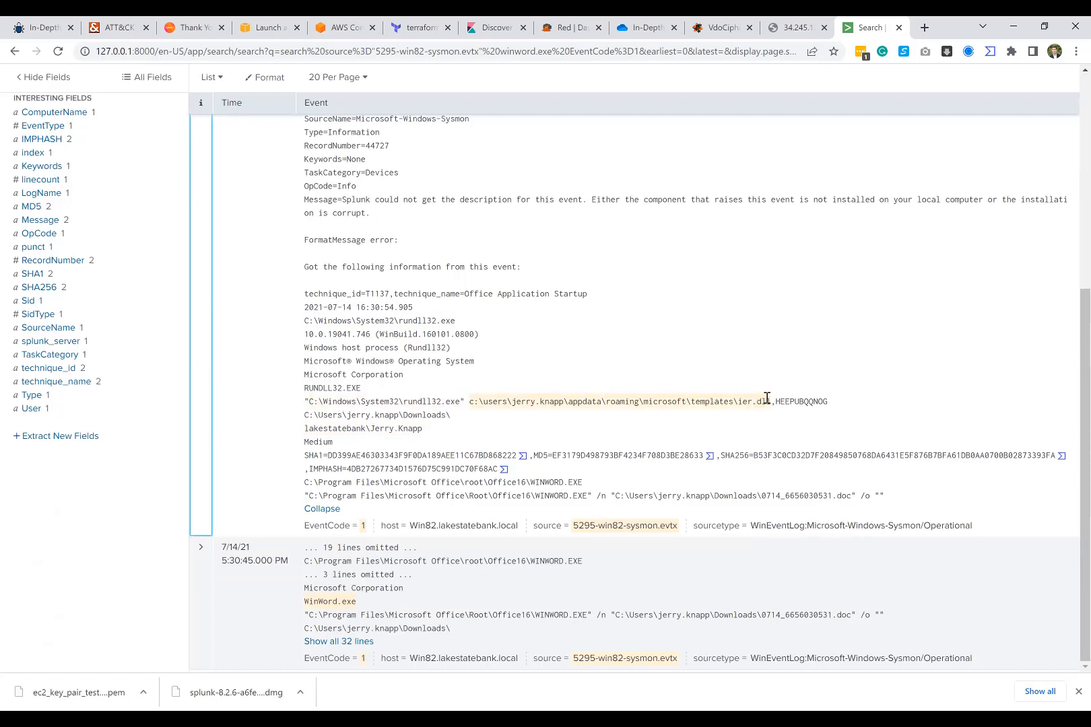
drag(771, 401, 738, 402)
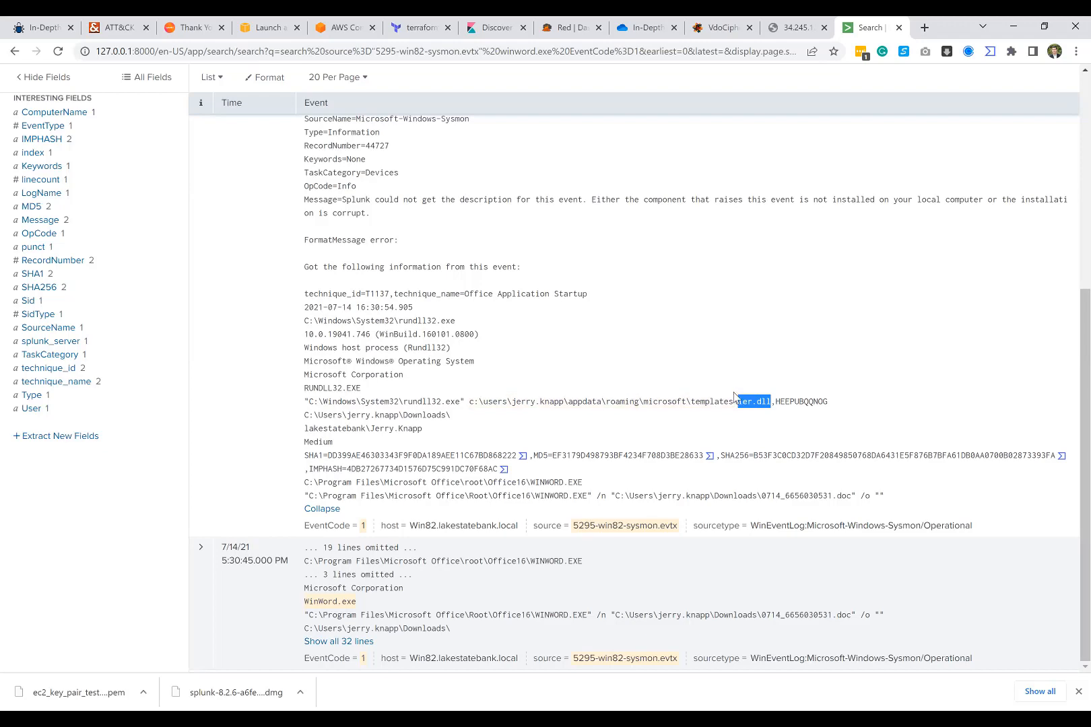
click(485, 351)
scroll(484, 351, up, 6)
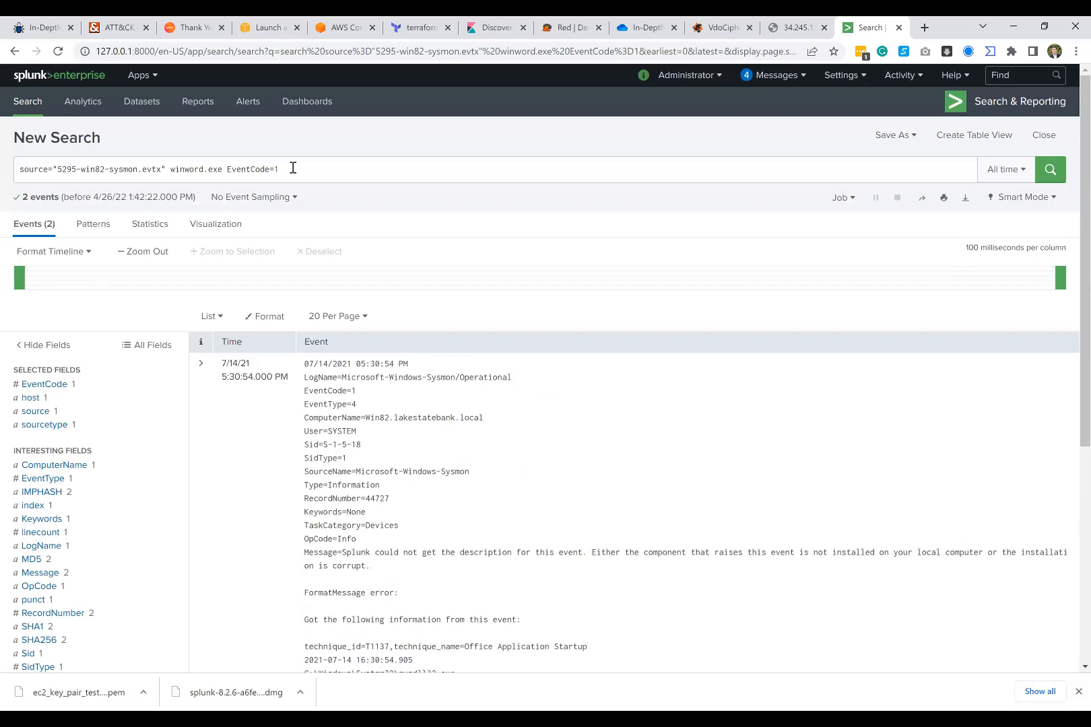
Step: Add the term rundll32.exe to the winword.exe EventCode=1 query and run the search
double_click(190, 170)
click(294, 170)
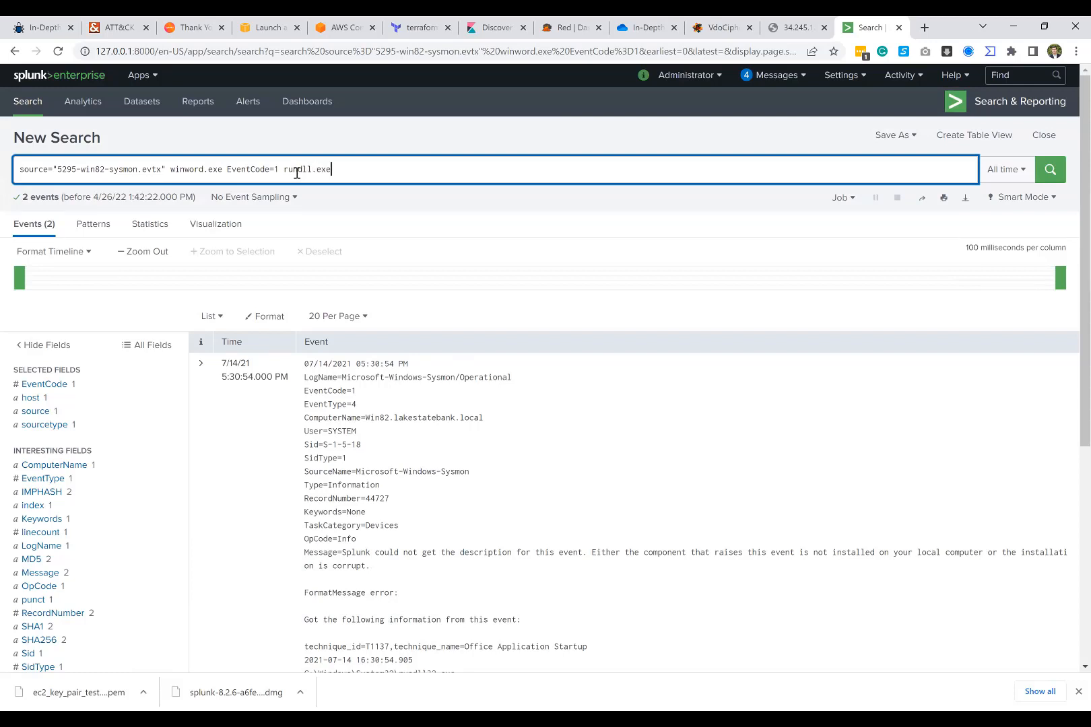
text(rundll.exe)
key(Return)
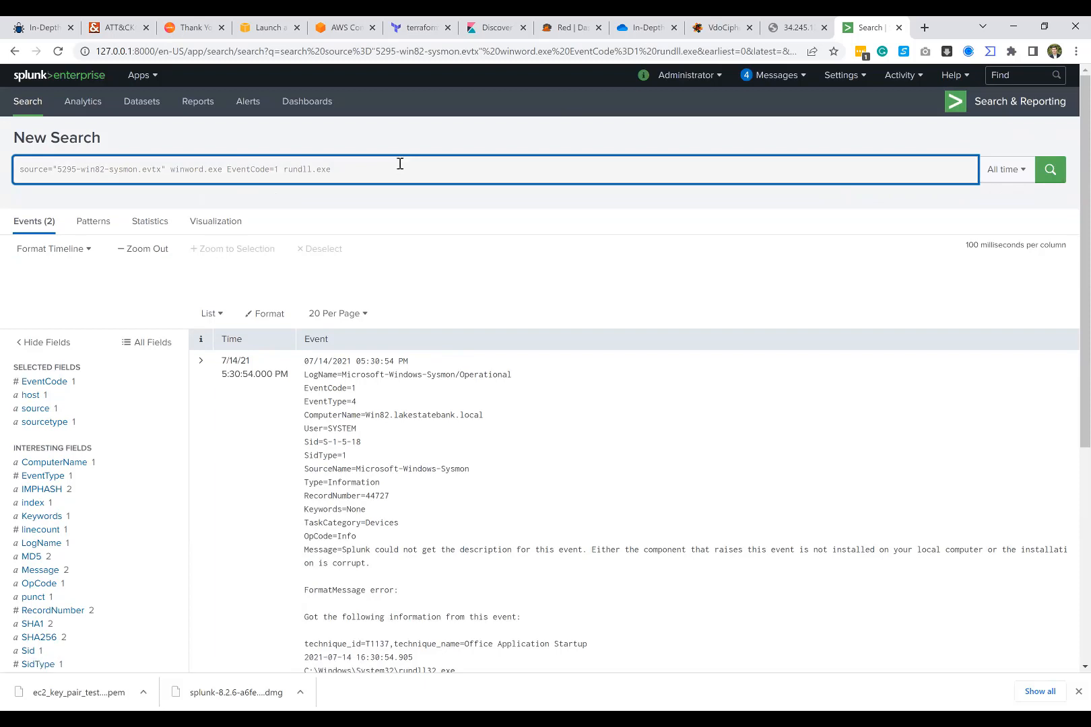
click(311, 165)
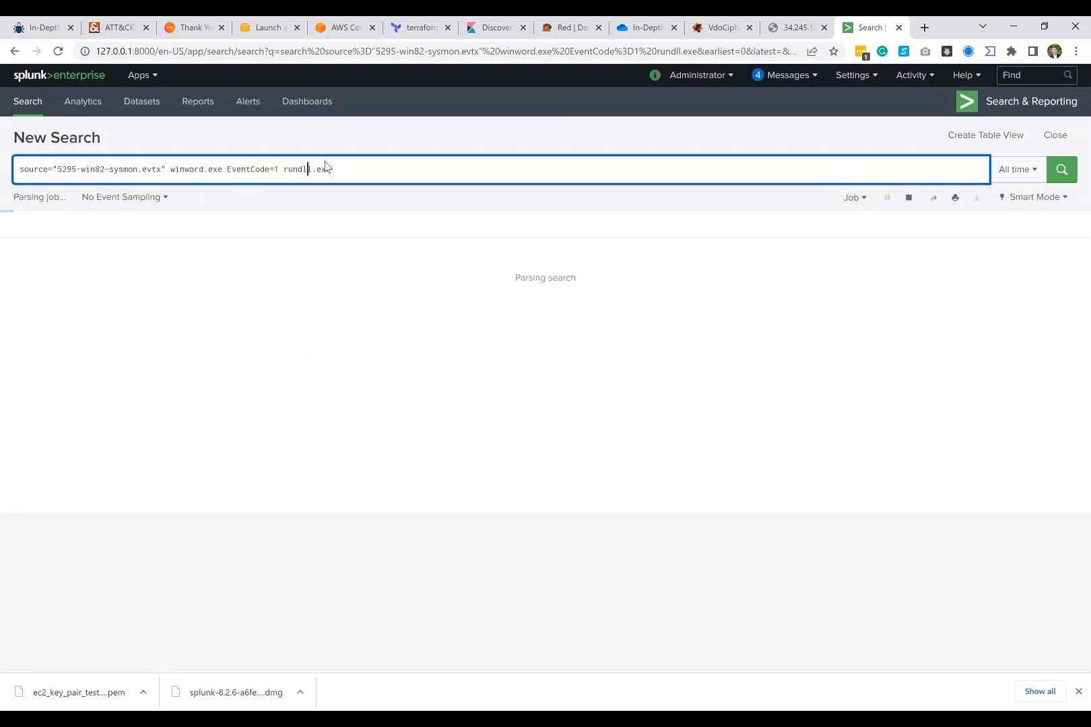
text(32)
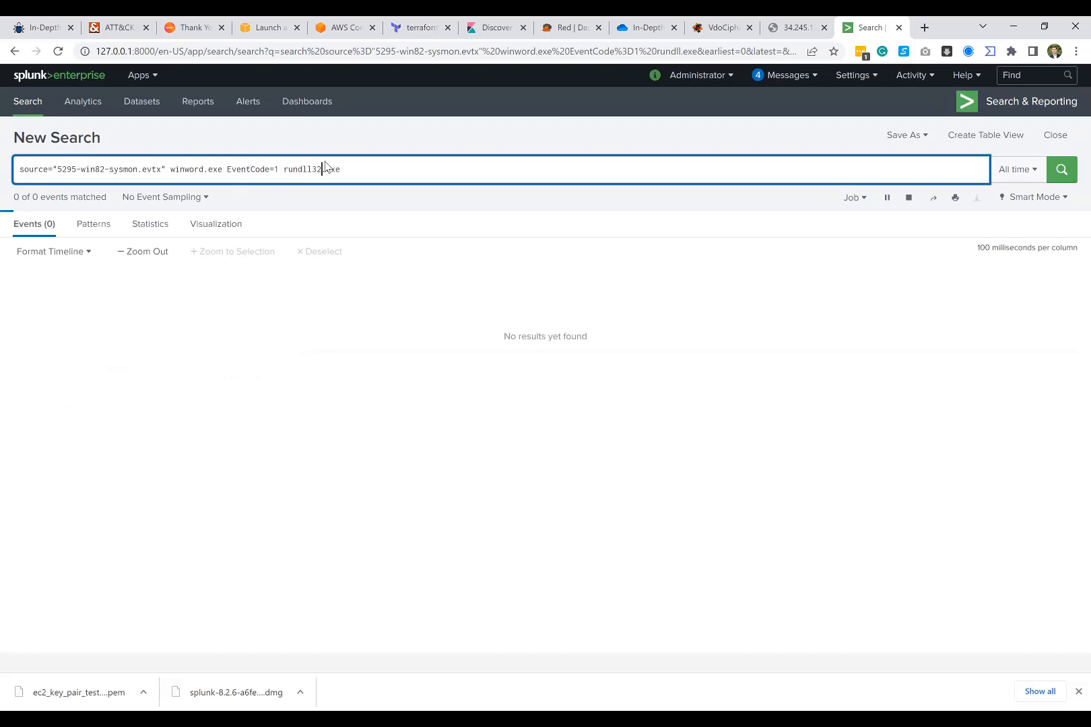
key(Return)
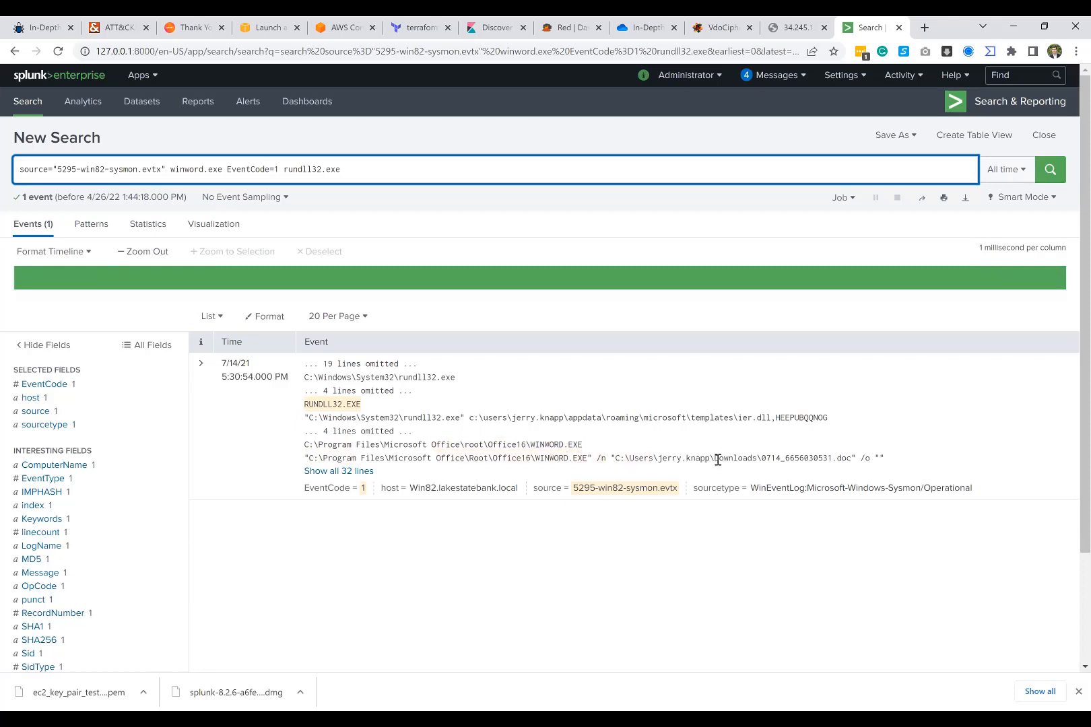
Step: Examine the document name in the WINWORD.EXE parent command line and the winword.exe and rundll32.exe terms in the query
drag(847, 458, 761, 458)
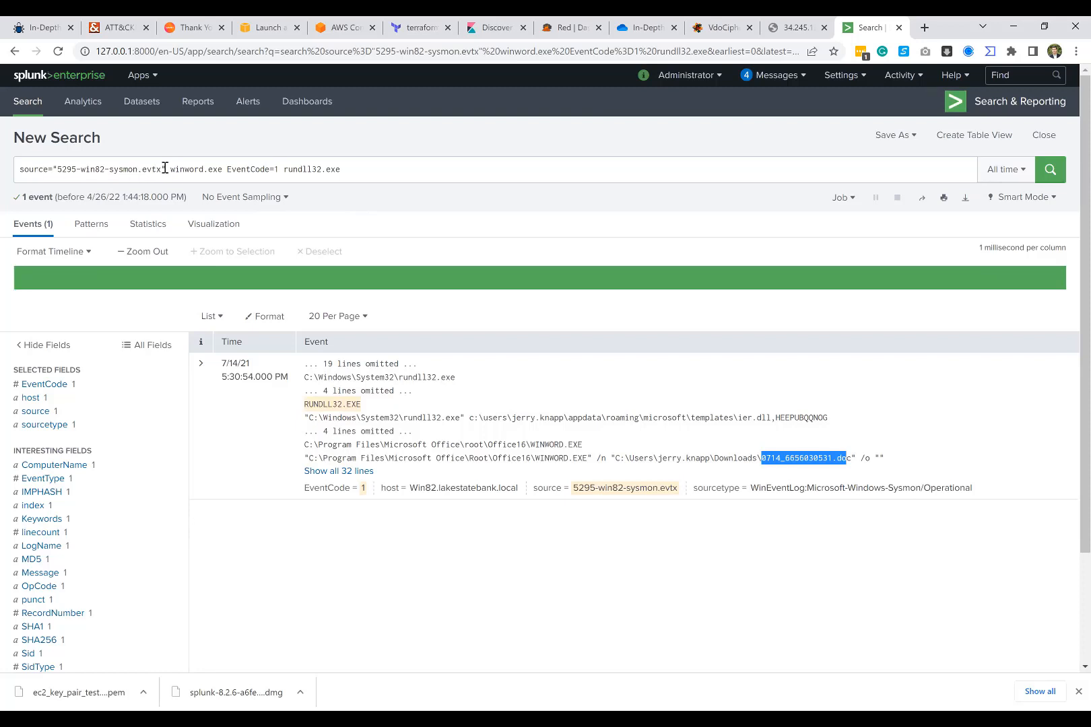
drag(173, 169, 222, 169)
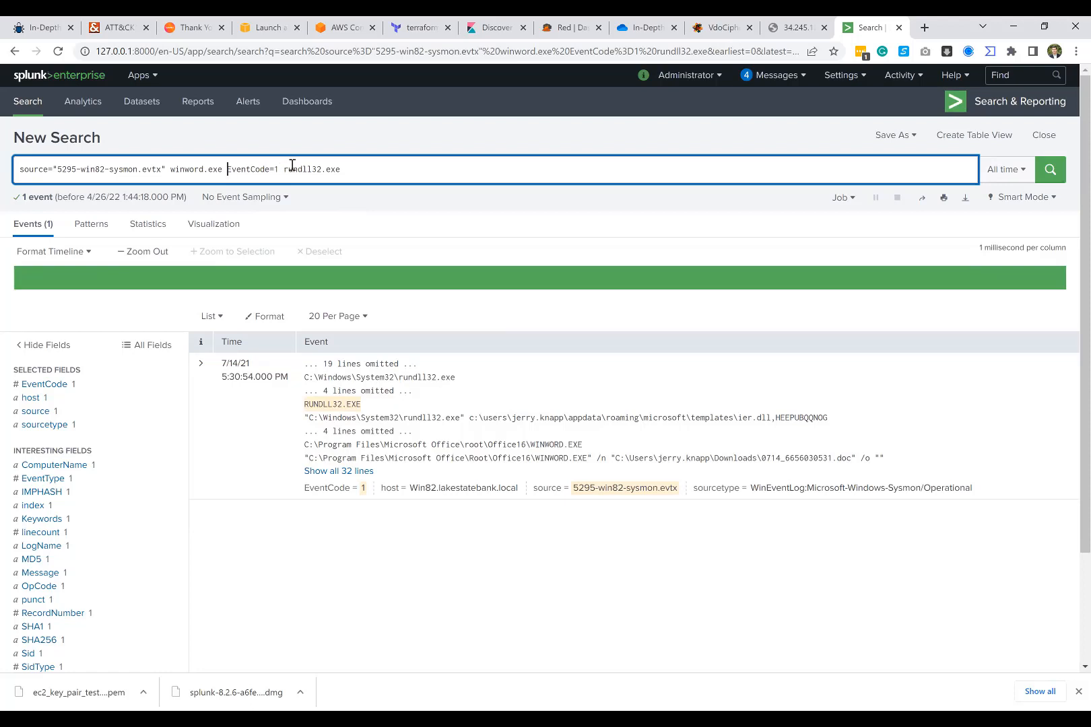
drag(284, 169, 343, 169)
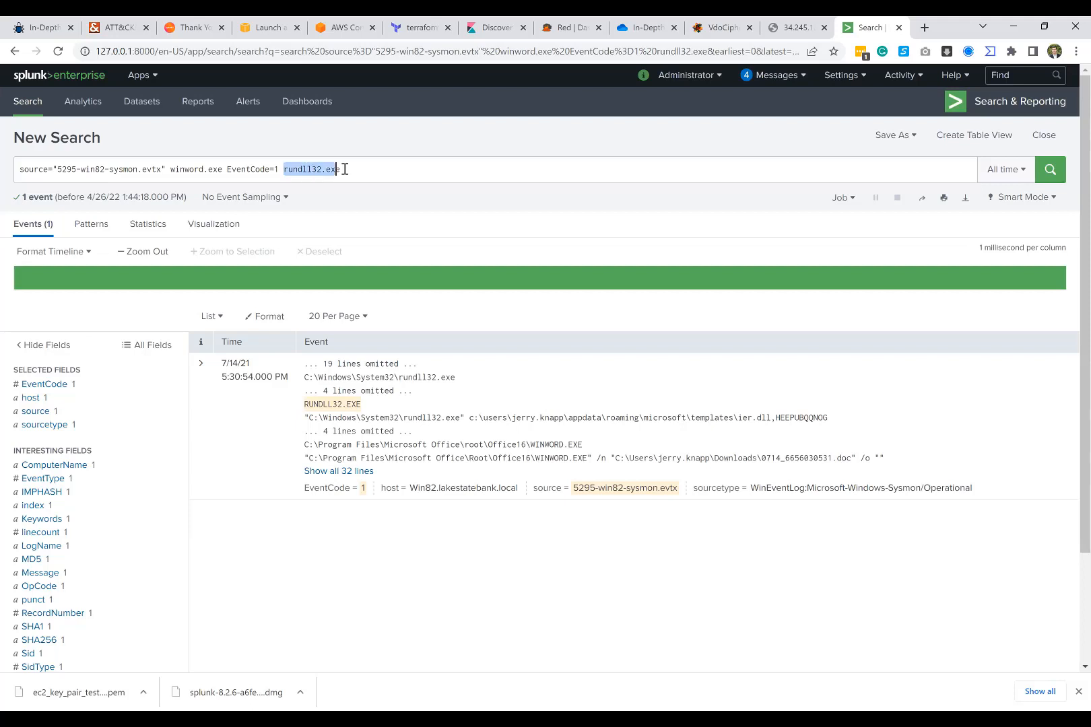
Step: Examine the DLL file name and the rundll32.exe executable in the event's command line
click(343, 169)
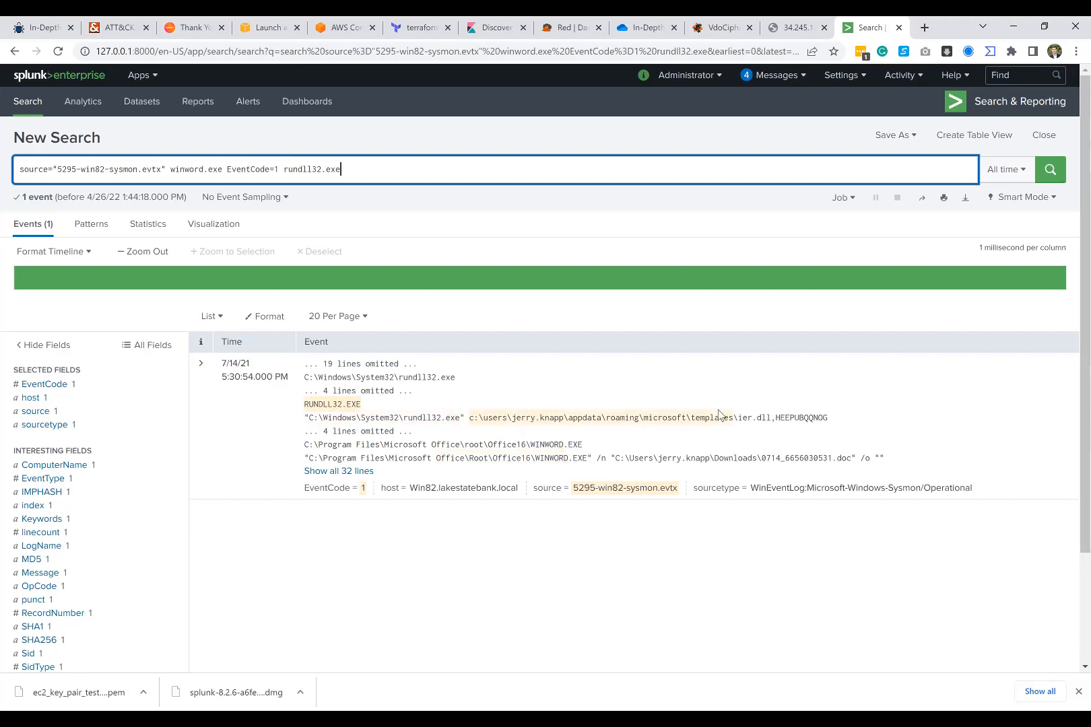
click(770, 415)
double_click(770, 415)
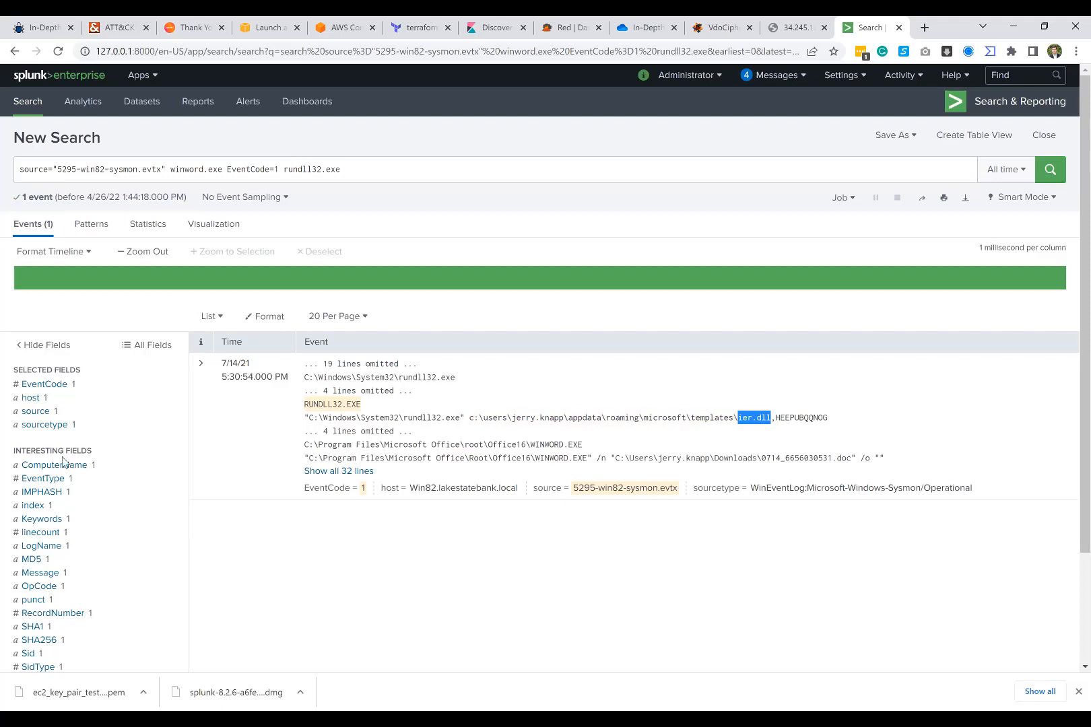
scroll(70, 463, down, 1)
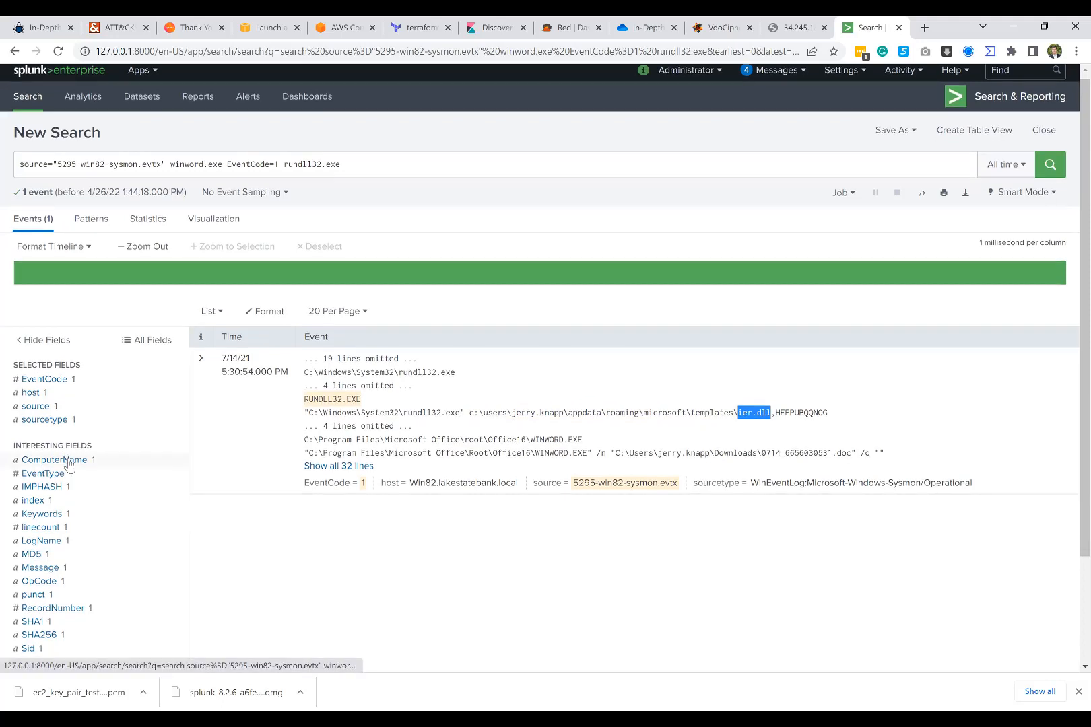
scroll(69, 463, down, 2)
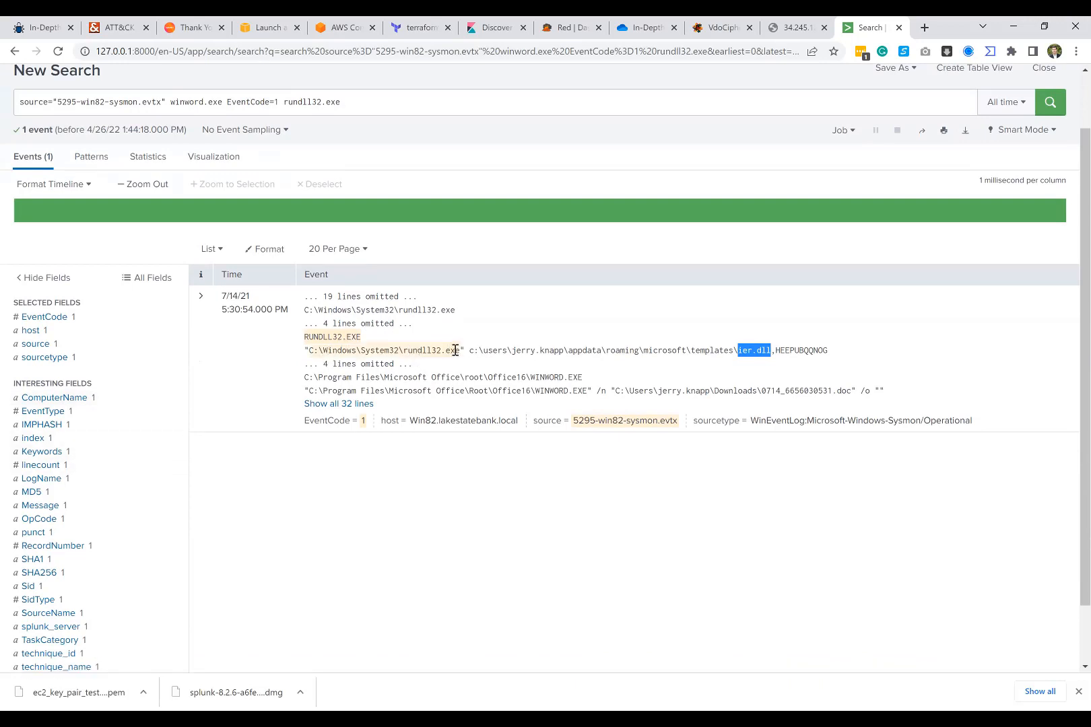
drag(461, 349, 402, 349)
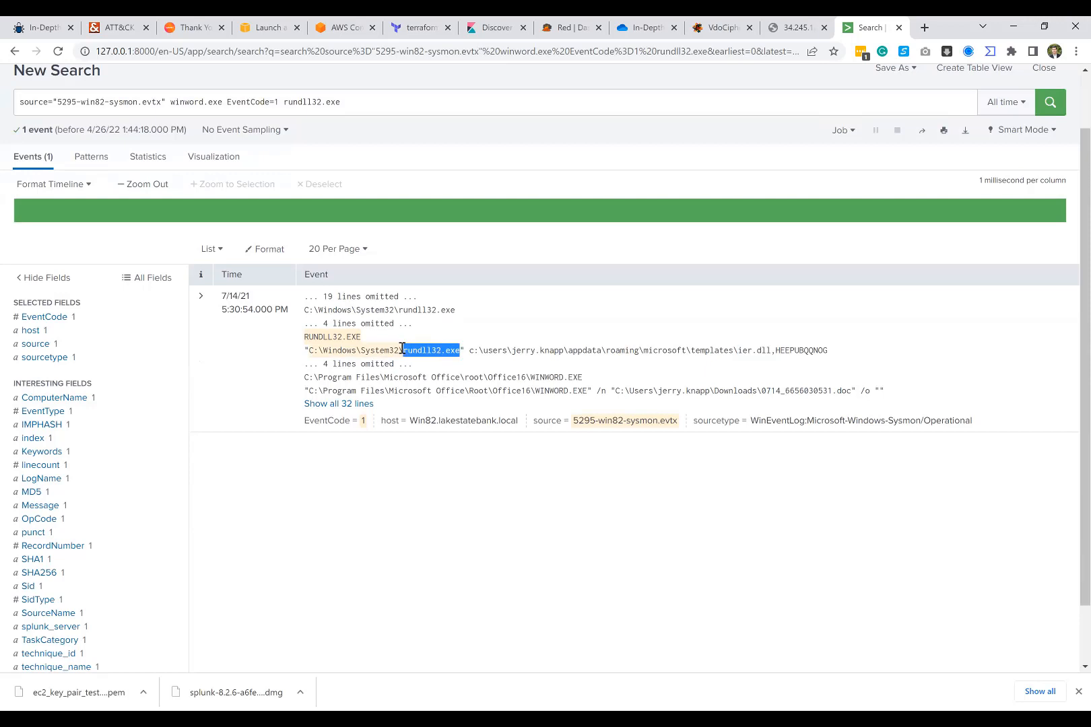
Step: Show all lines of the event, review the VirusTotal report for the rundll32.exe MD5 hash, and close the report
click(343, 404)
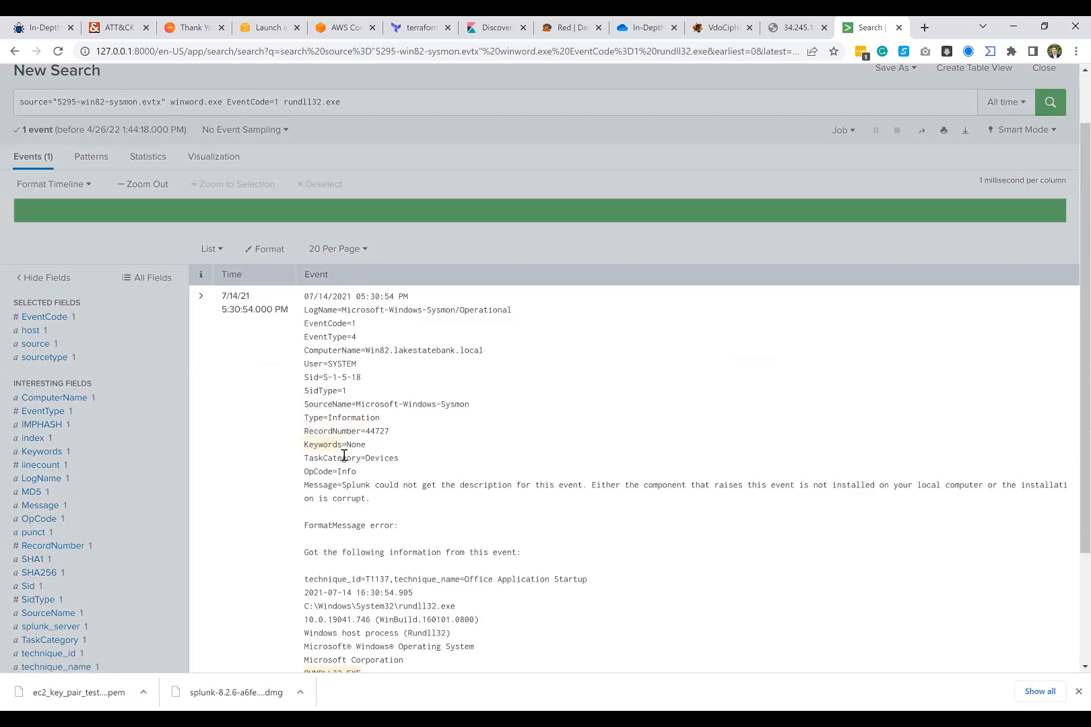
scroll(344, 454, down, 2)
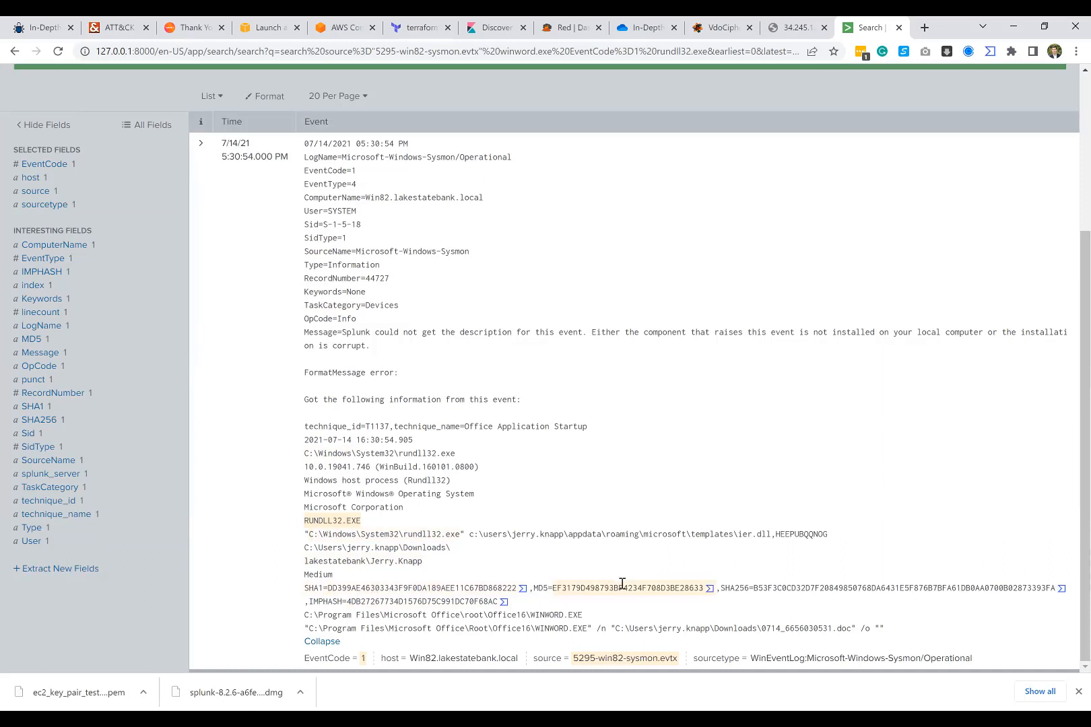
click(710, 590)
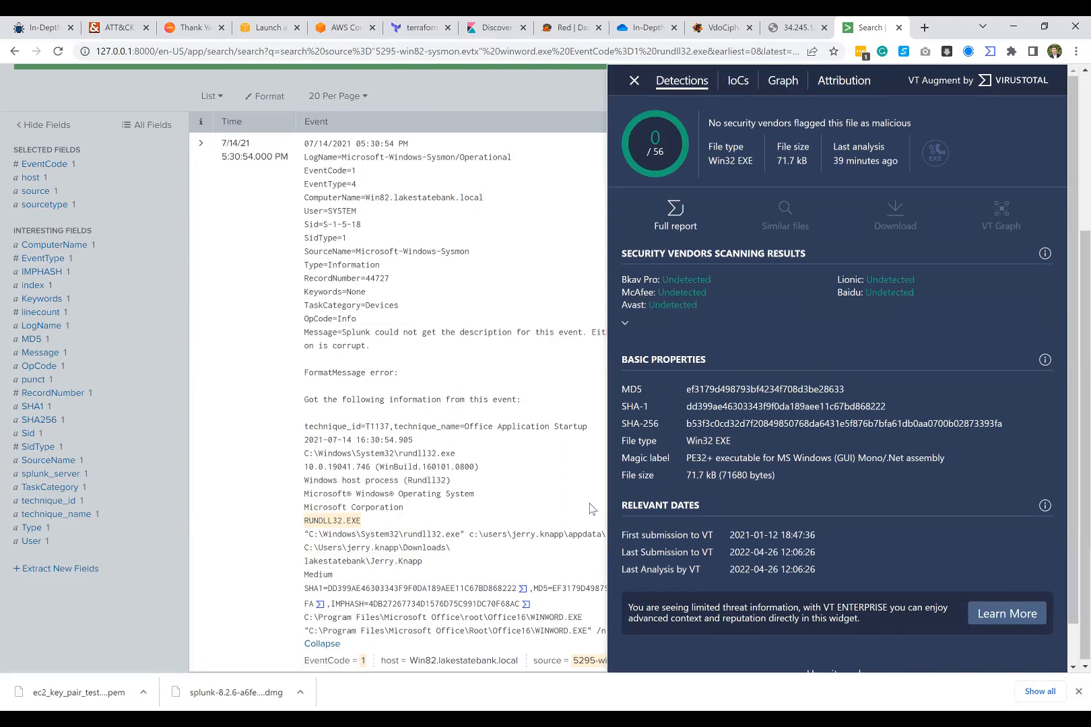
click(492, 489)
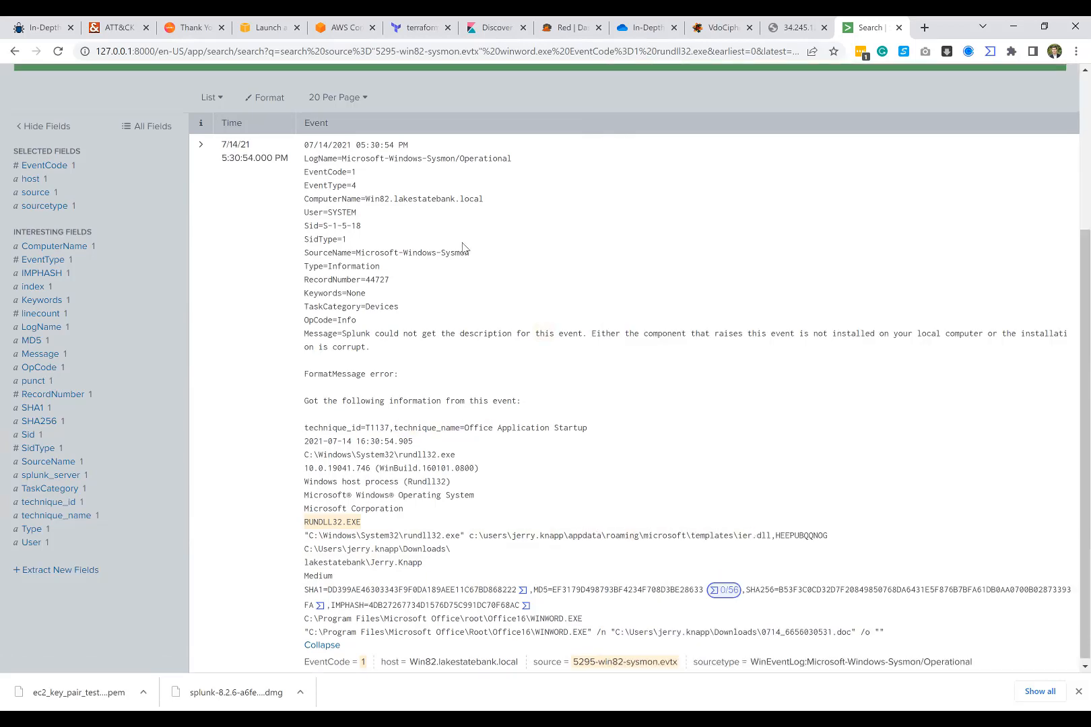
Step: Remove EventCode=1 and rundll32.exe from the query and rerun the search for winword.exe only
scroll(462, 248, up, 1)
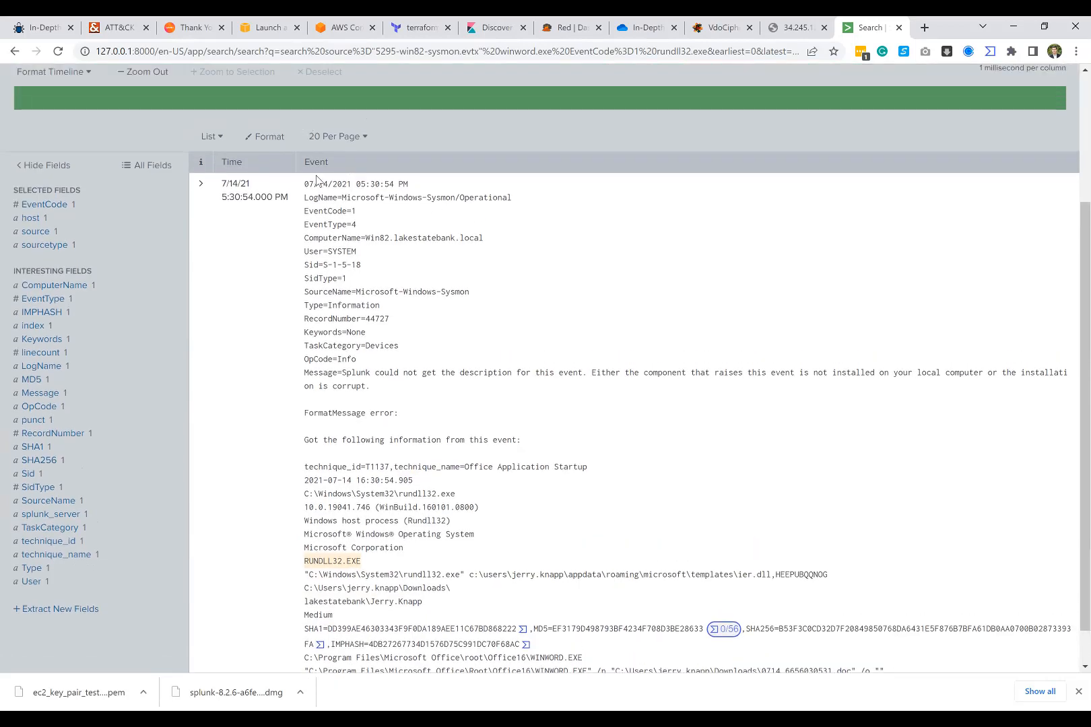
scroll(323, 182, up, 3)
click(125, 307)
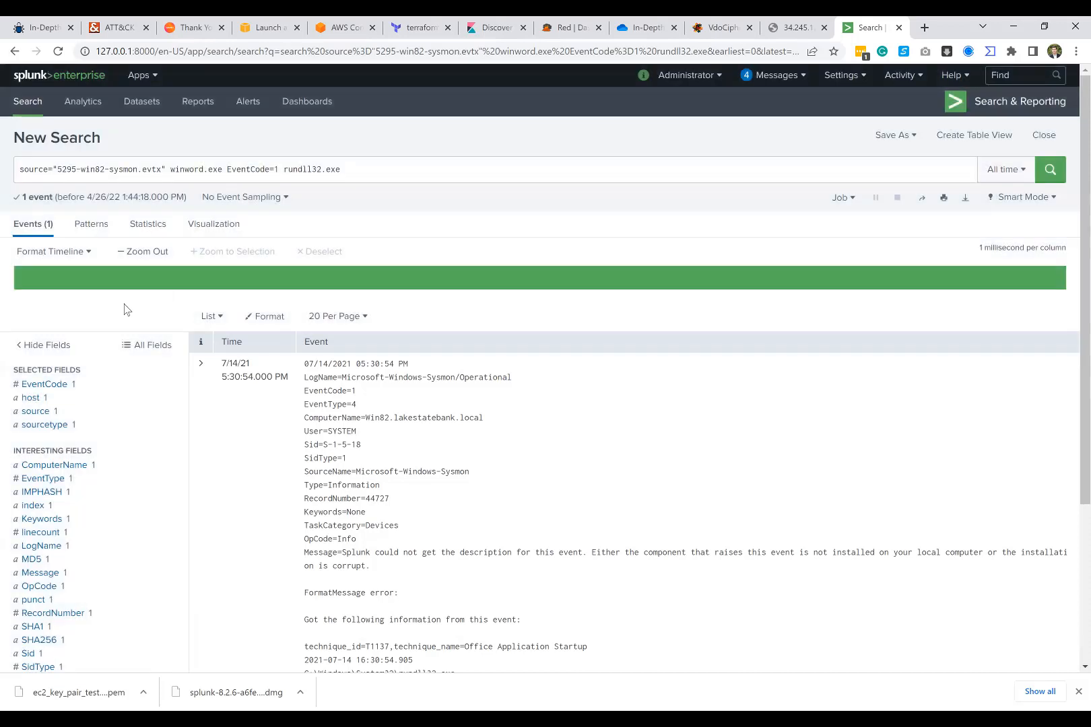
drag(226, 173, 394, 173)
key(BackSpace)
key(Return)
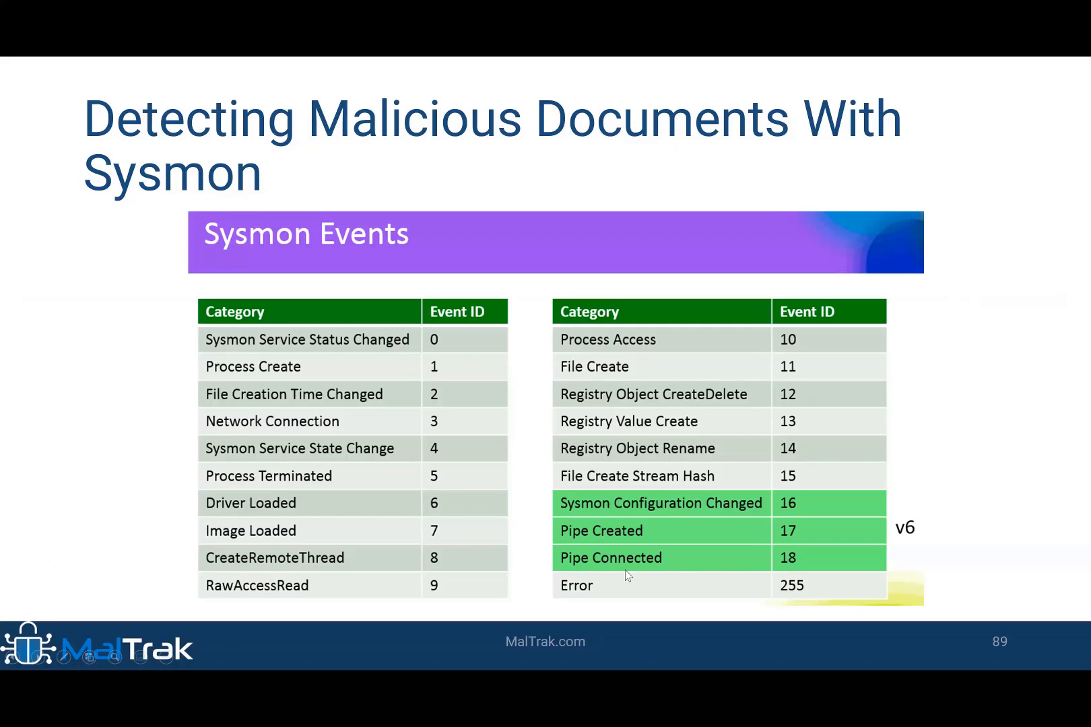
Step: Switch from the slides back to Splunk and filter the winword.exe results to EventCode 11
key(alt+Tab)
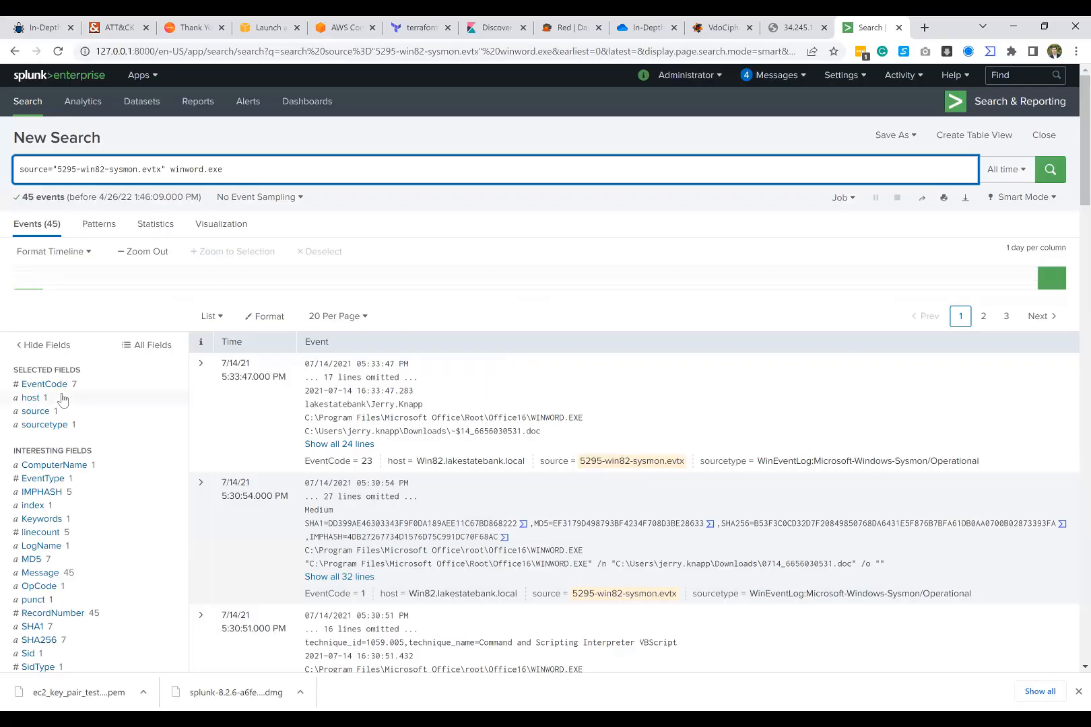
click(57, 388)
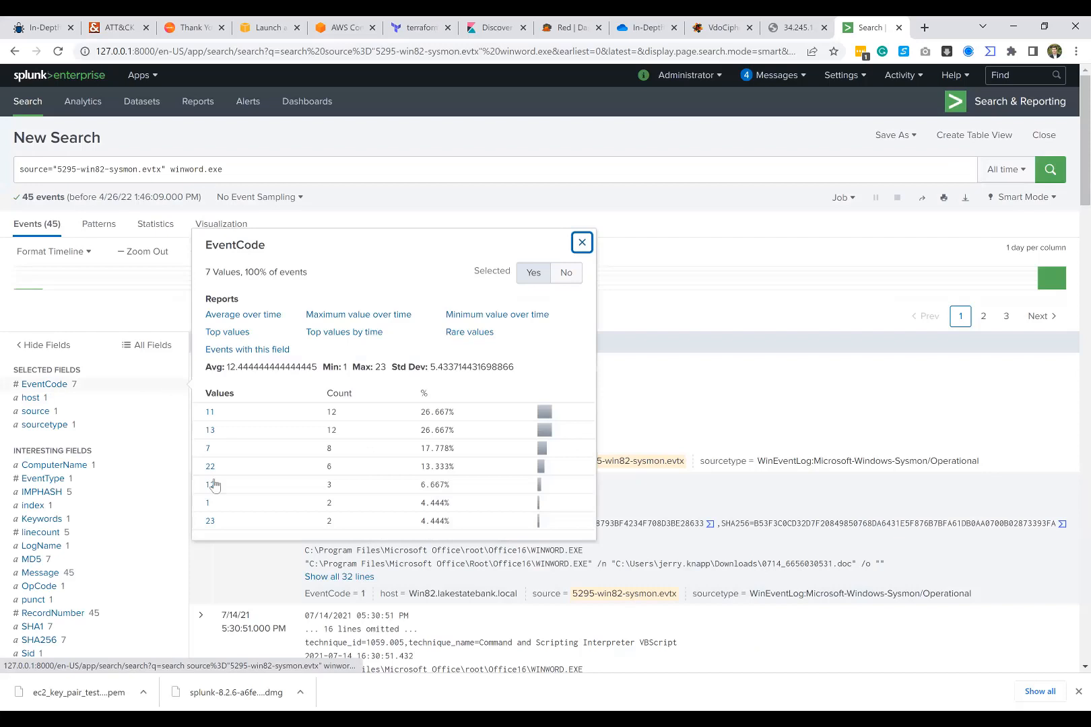
click(210, 413)
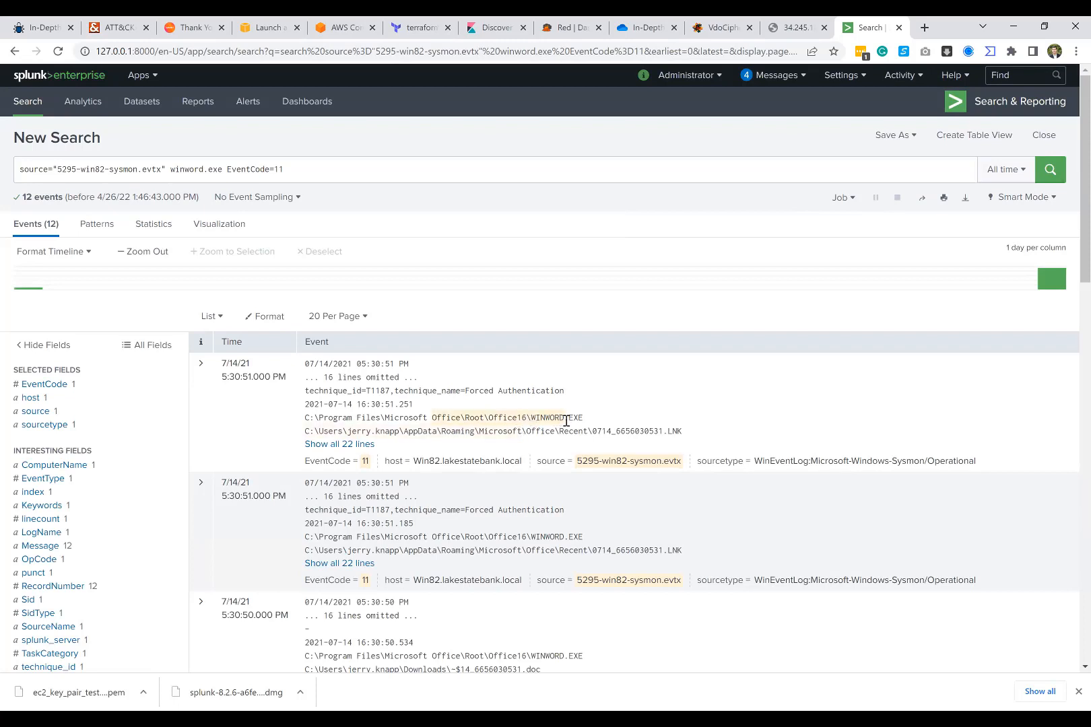
scroll(590, 512, down, 1)
scroll(590, 512, down, 4)
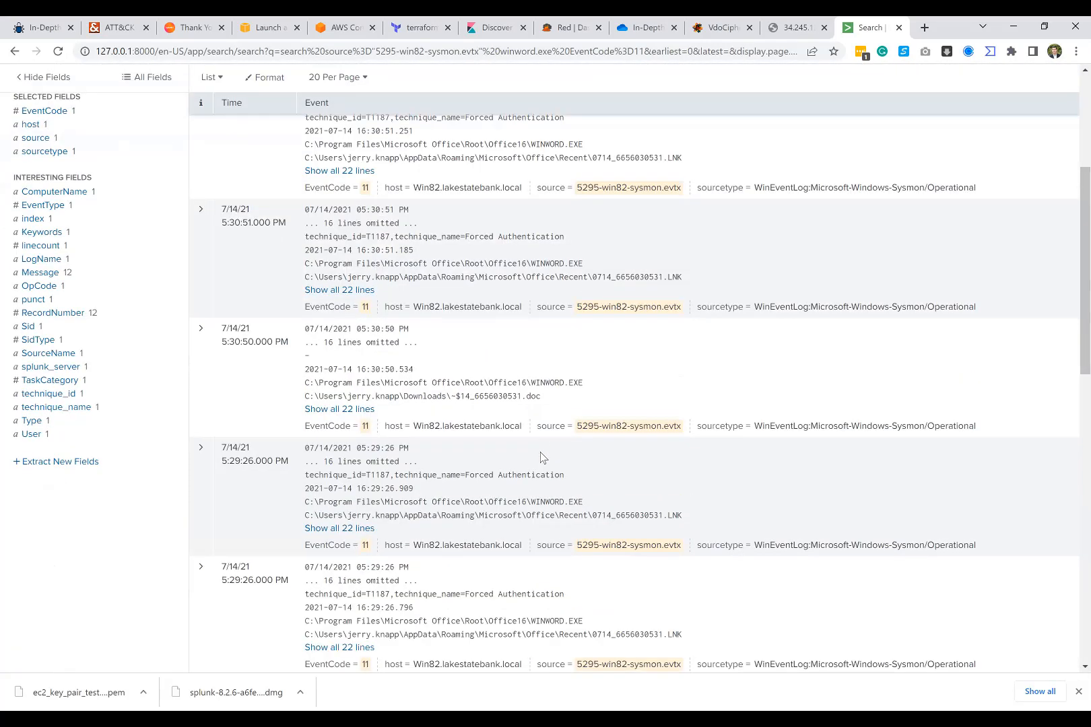
Step: Add the term .dll to the winword.exe EventCode=11 query and run the search
scroll(538, 453, up, 5)
click(301, 177)
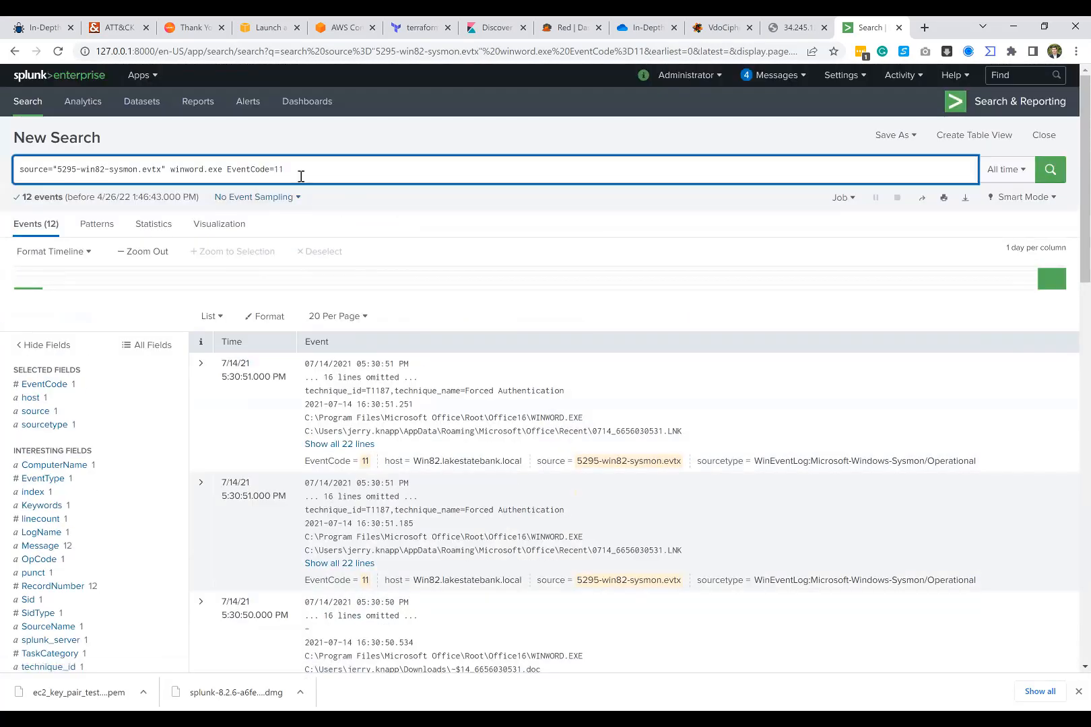
text(.dll)
key(Return)
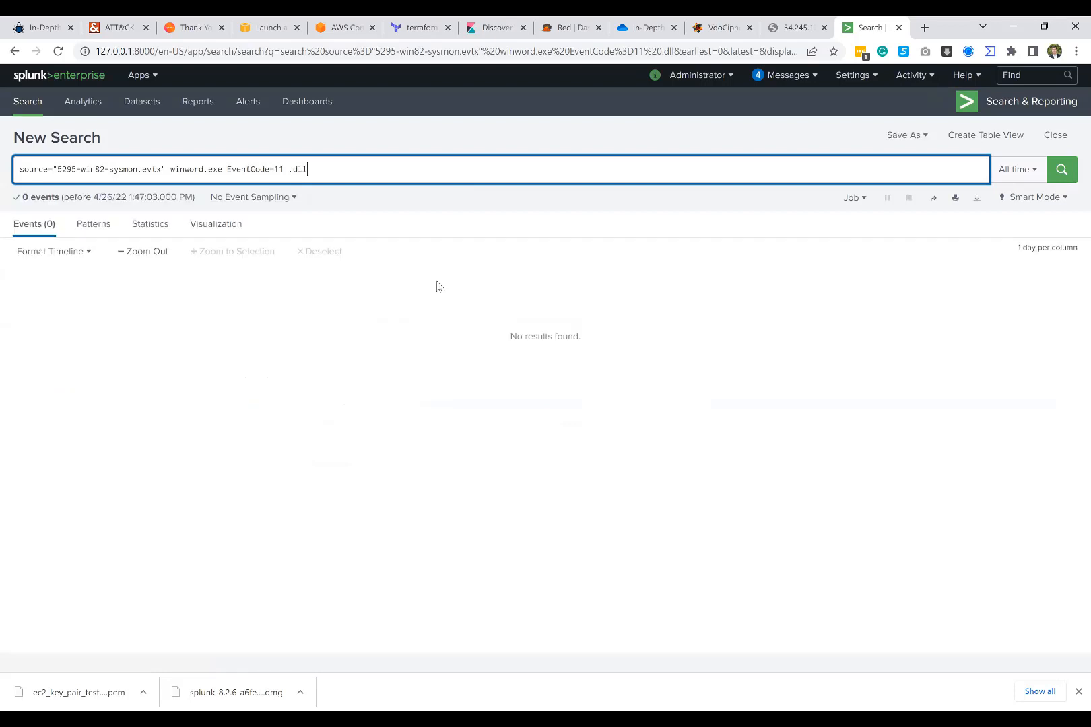
Step: Change the .dll search term to the wildcard *.dll and rerun the search
drag(288, 169, 319, 168)
key(Left)
text(*)
key(Return)
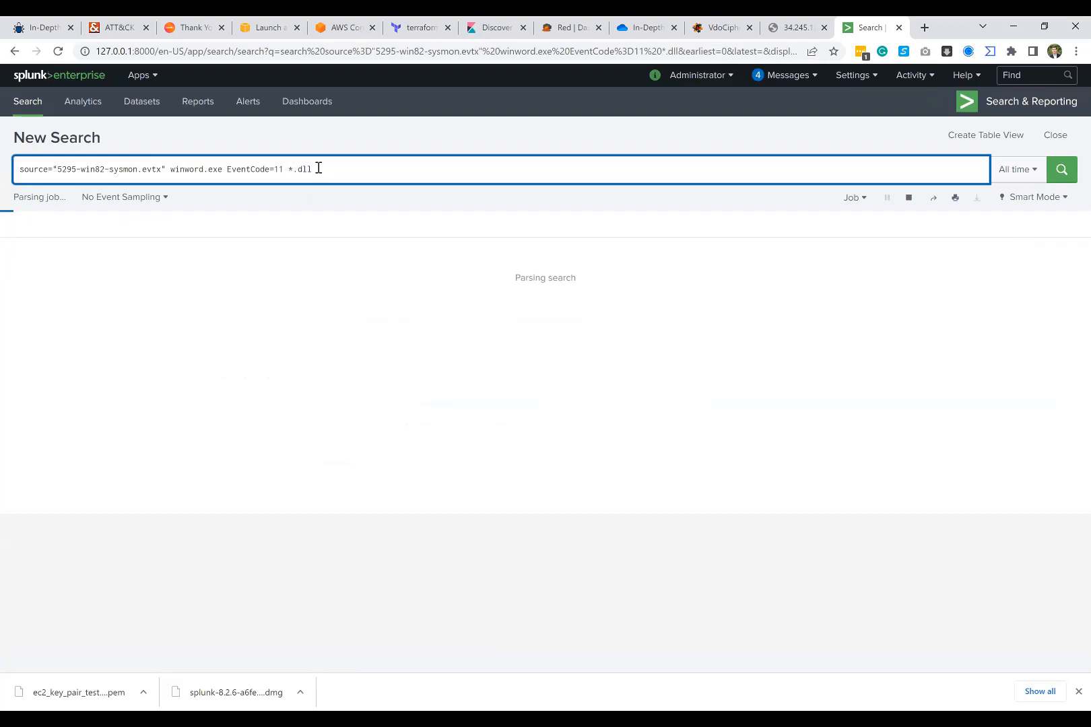
Step: Remove the *.dll term from the query and rerun the winword.exe EventCode=11 search
drag(312, 169, 289, 170)
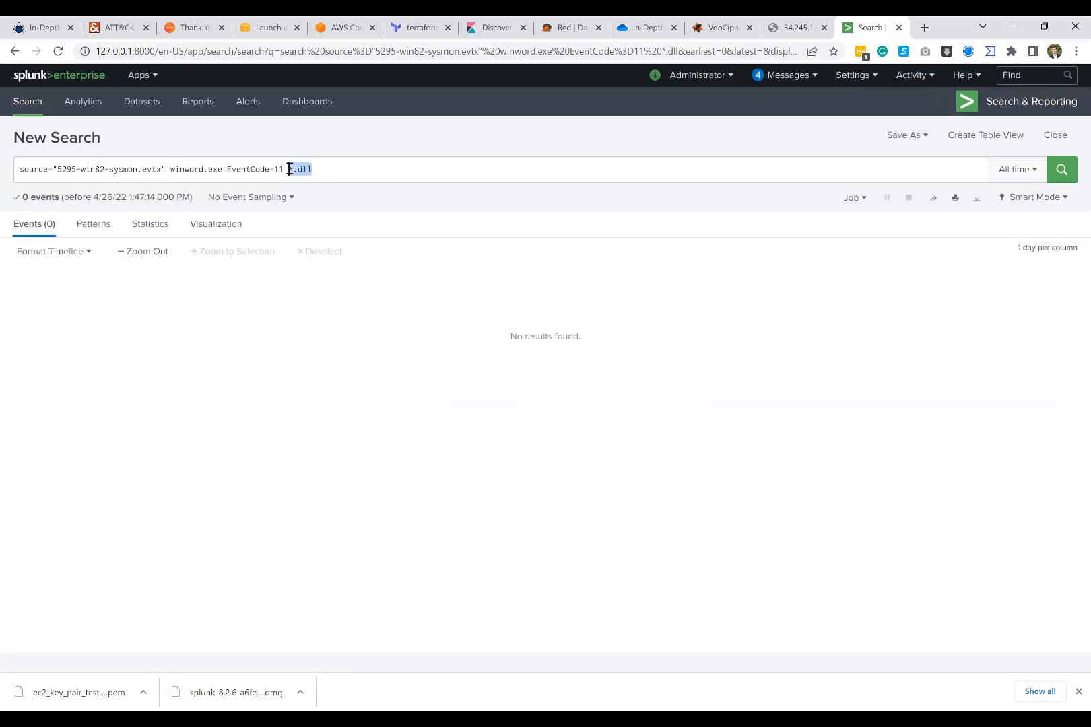
key(BackSpace)
key(Return)
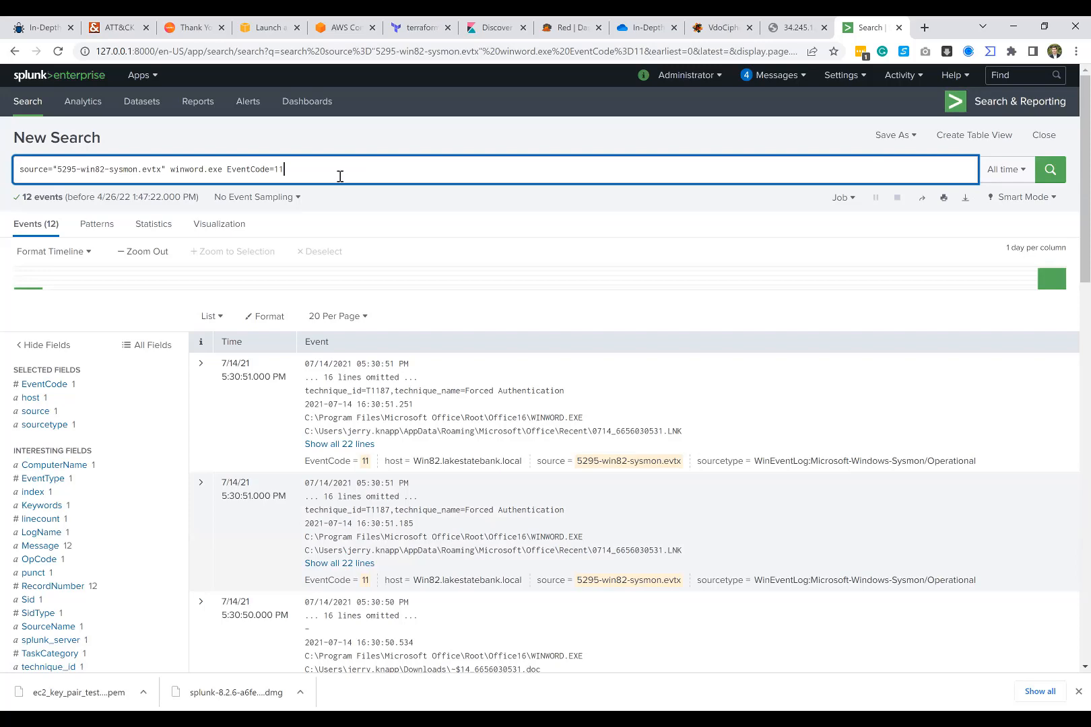
Step: Examine the paths of the files created by WINWORD.EXE throughout the EventCode 11 results
scroll(436, 345, down, 4)
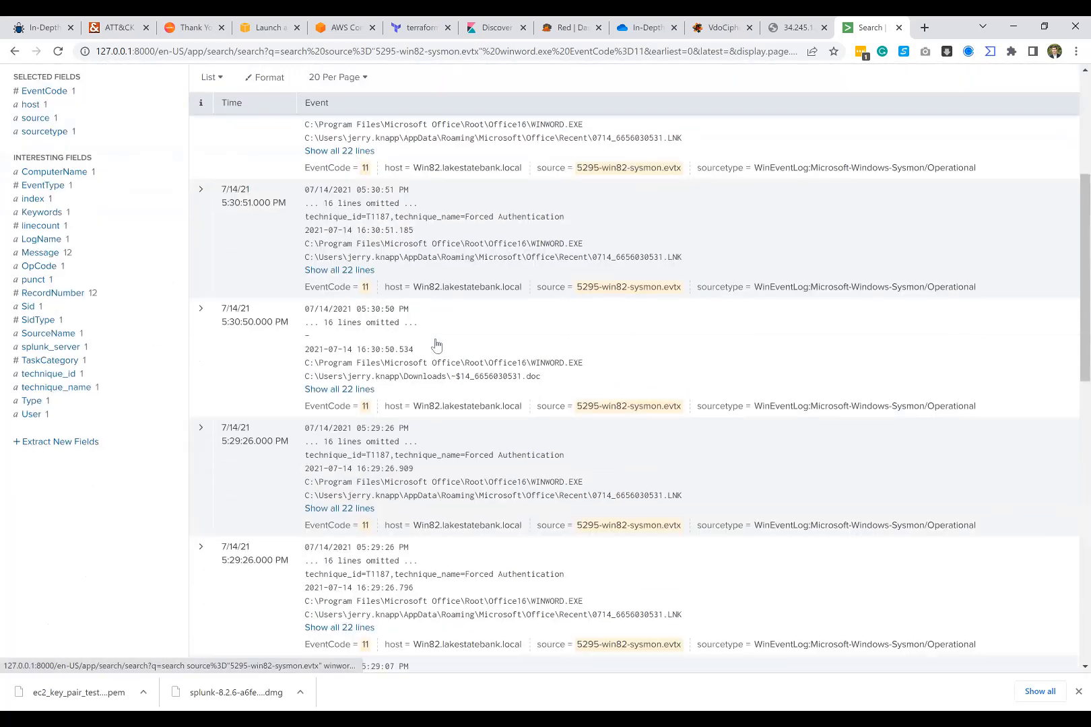
scroll(436, 344, down, 3)
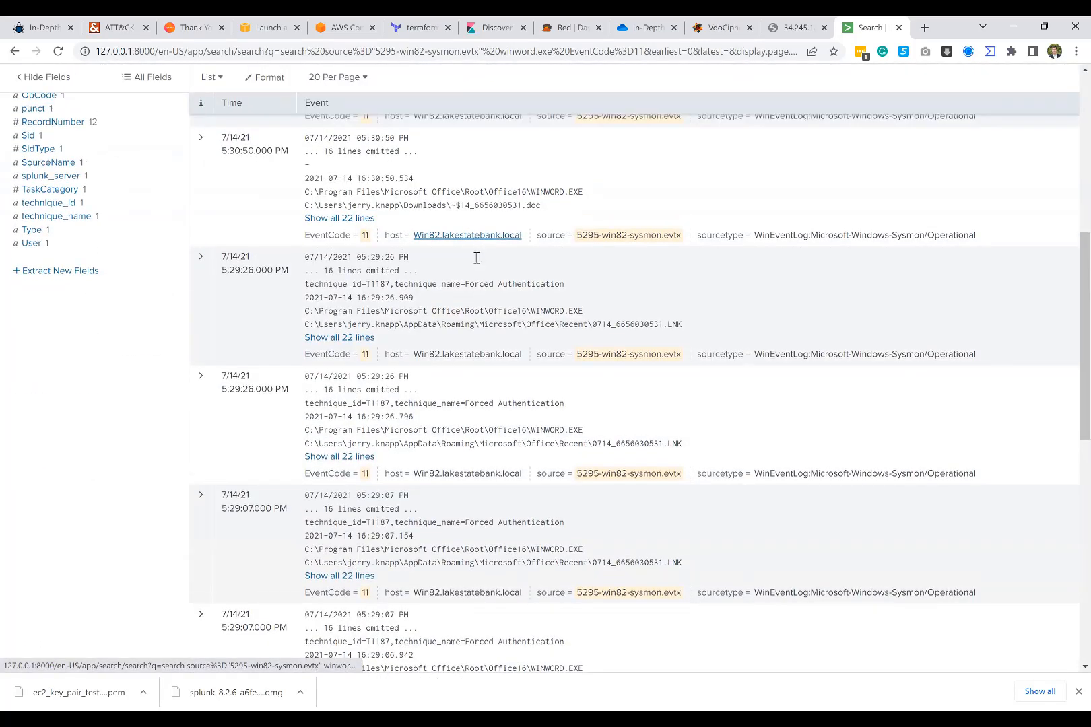
scroll(475, 260, up, 1)
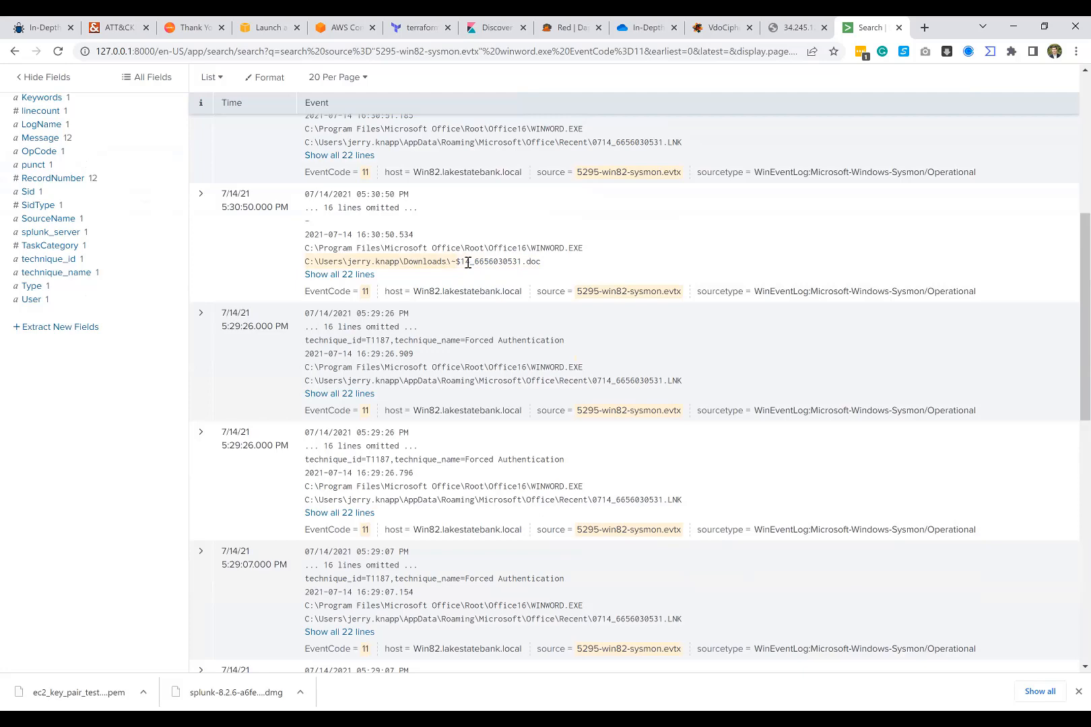
scroll(532, 342, down, 2)
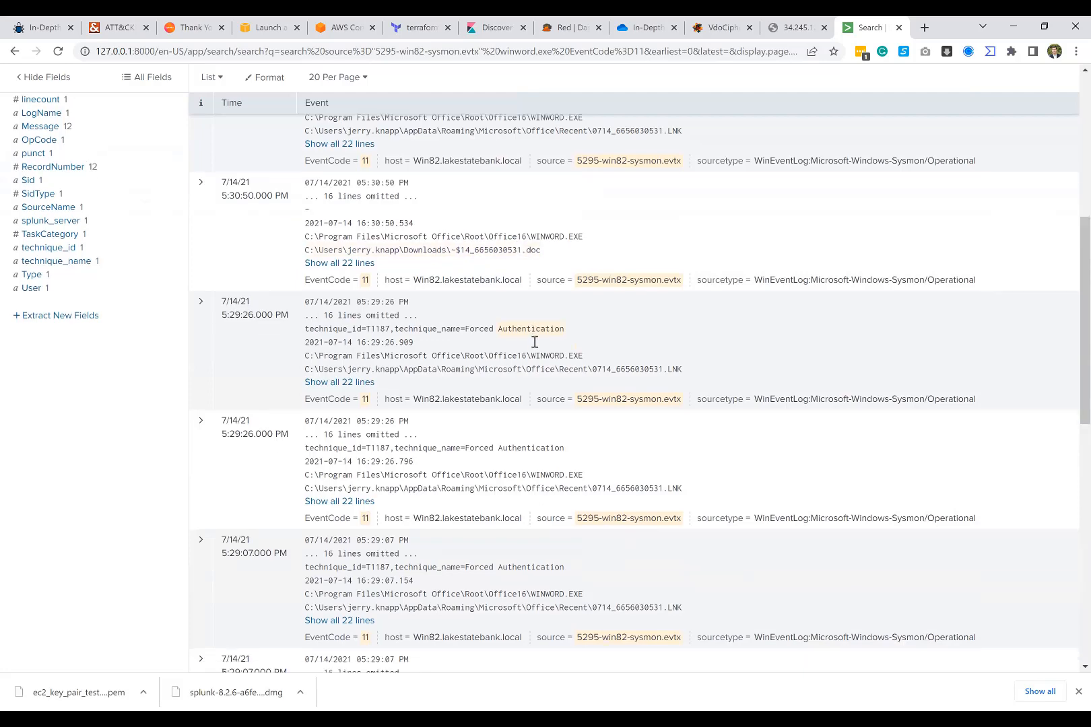
scroll(535, 342, down, 10)
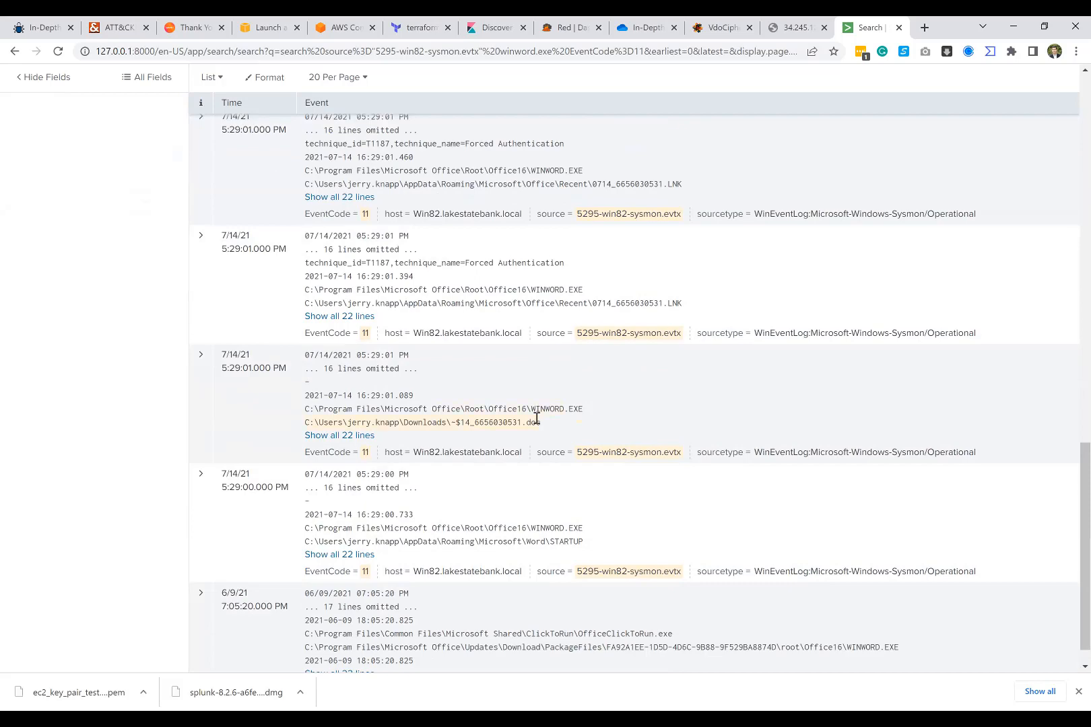
scroll(537, 419, down, 1)
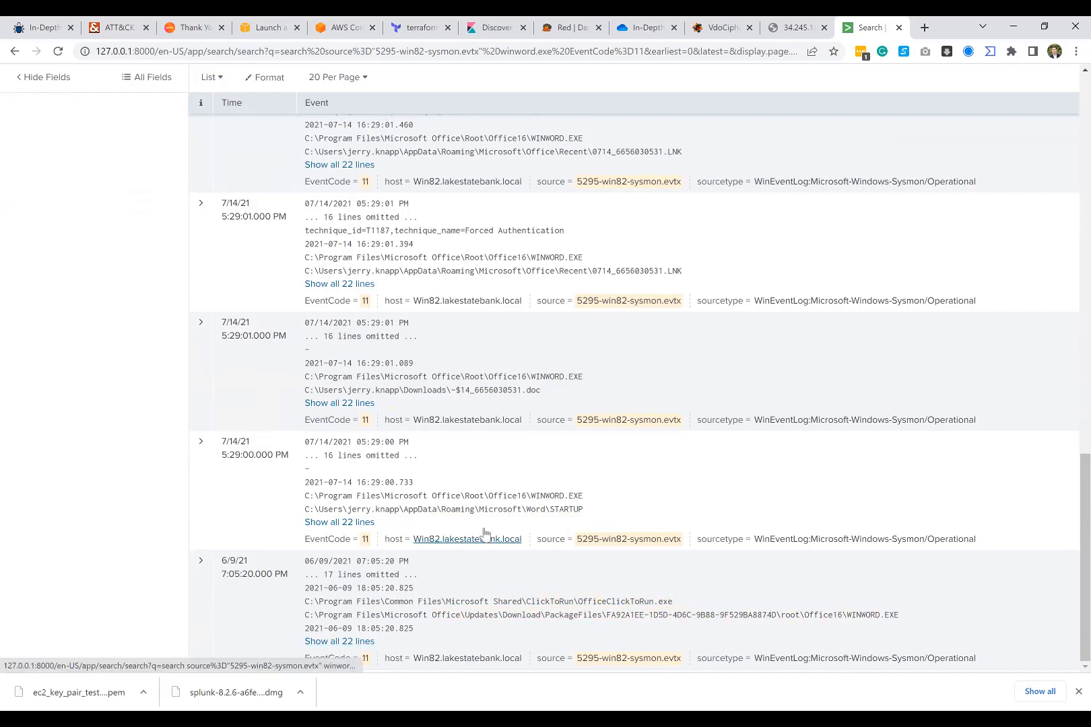
scroll(495, 408, up, 4)
scroll(495, 408, up, 10)
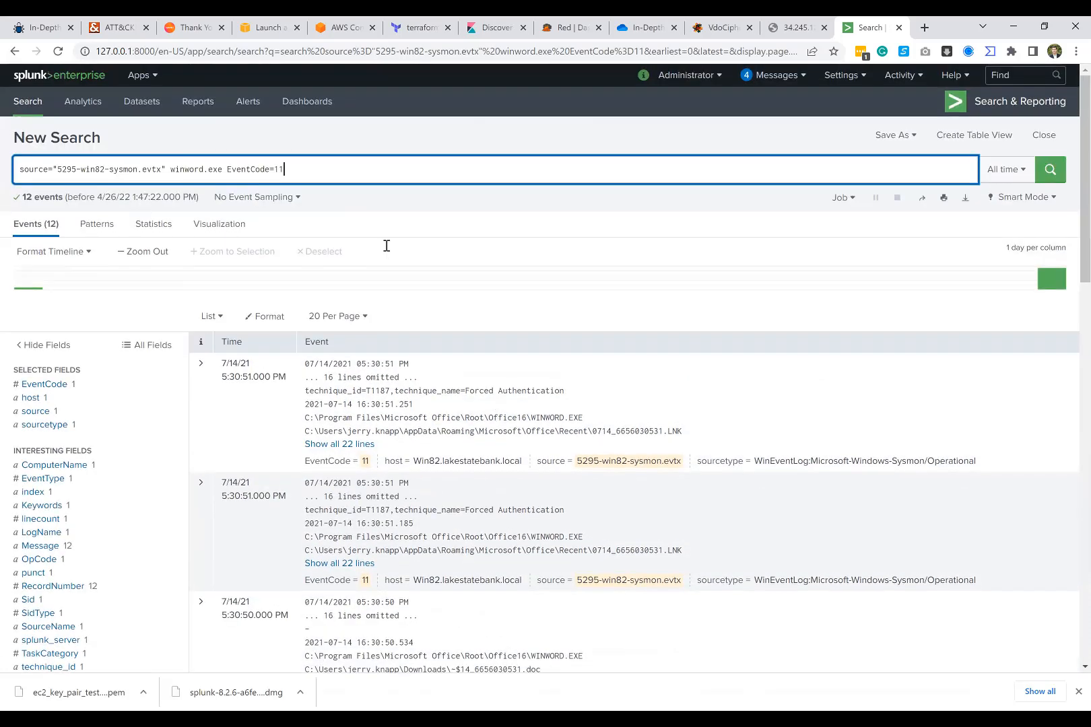
Step: Change the query to winword.exe EventCode=1 rundll32.exe using the matching earlier search, and run it
drag(296, 168, 228, 167)
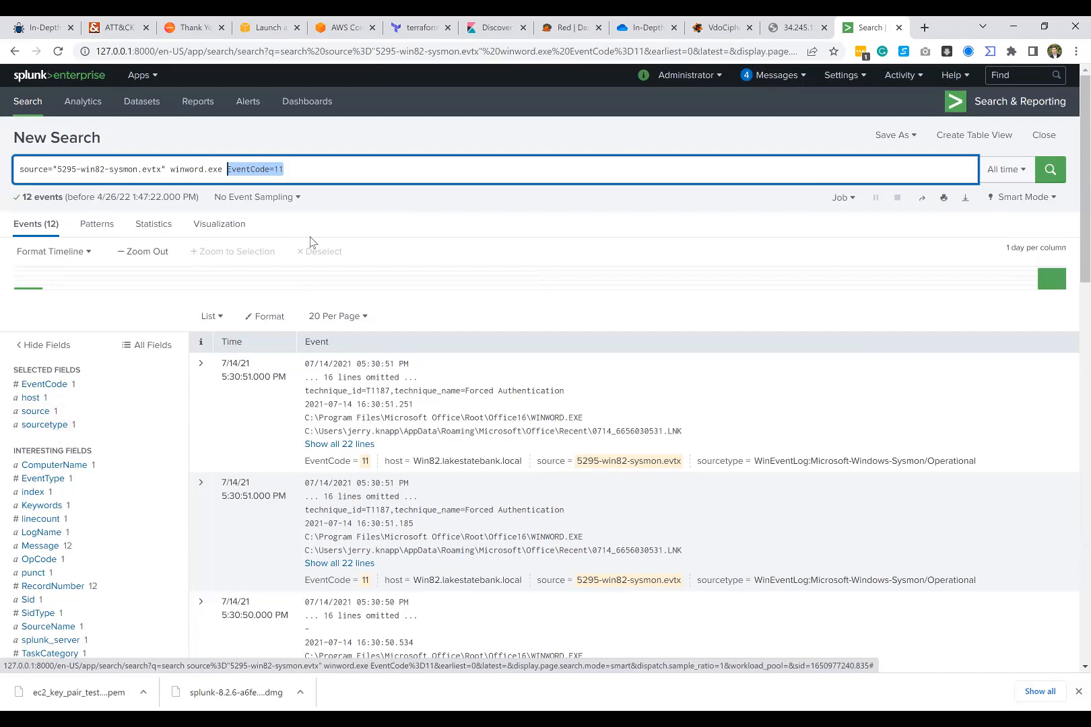
click(305, 168)
key(BackSpace)
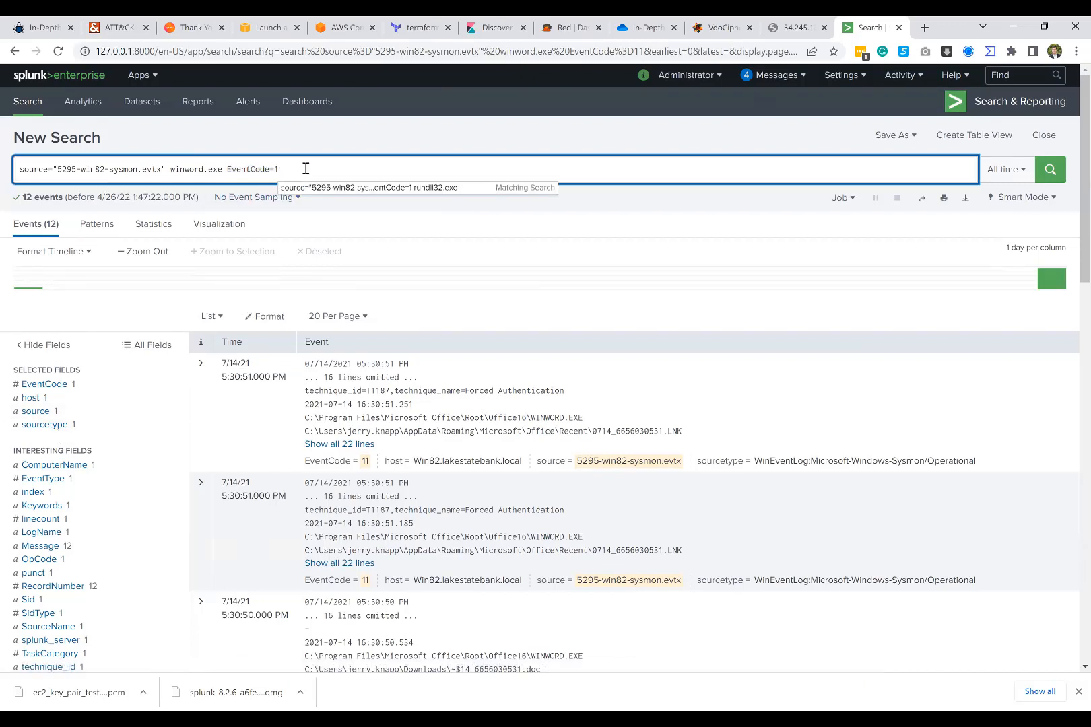
click(344, 188)
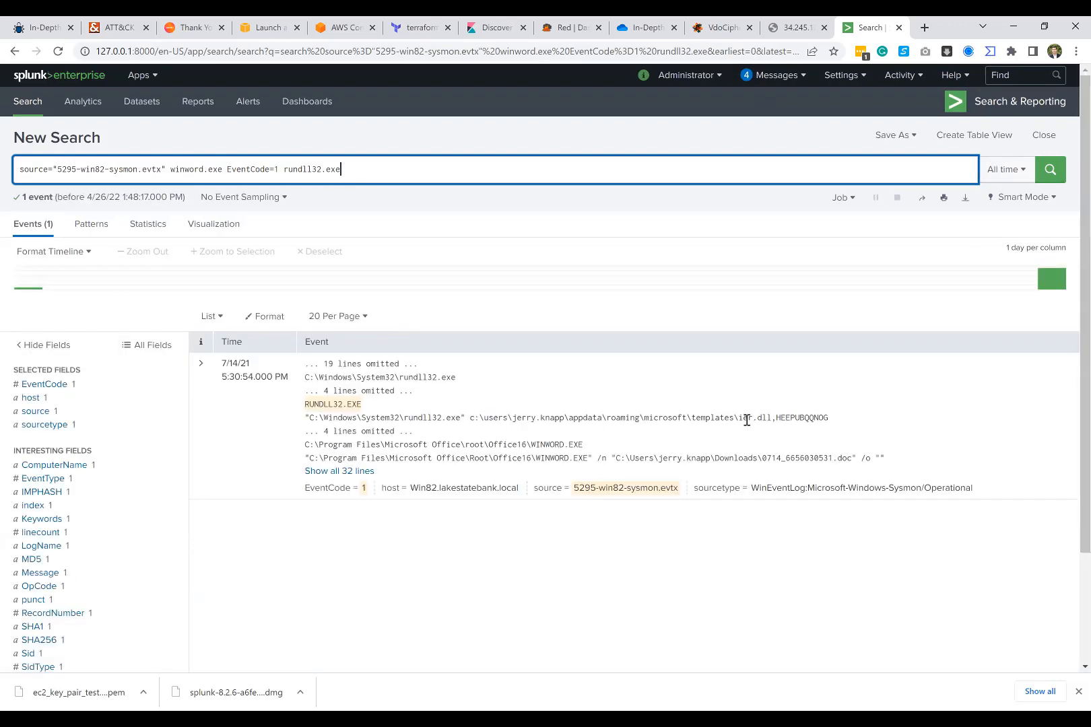
Step: Examine the full DLL path passed to rundll32.exe and the rundll32.exe and winword.exe terms in the query
double_click(781, 418)
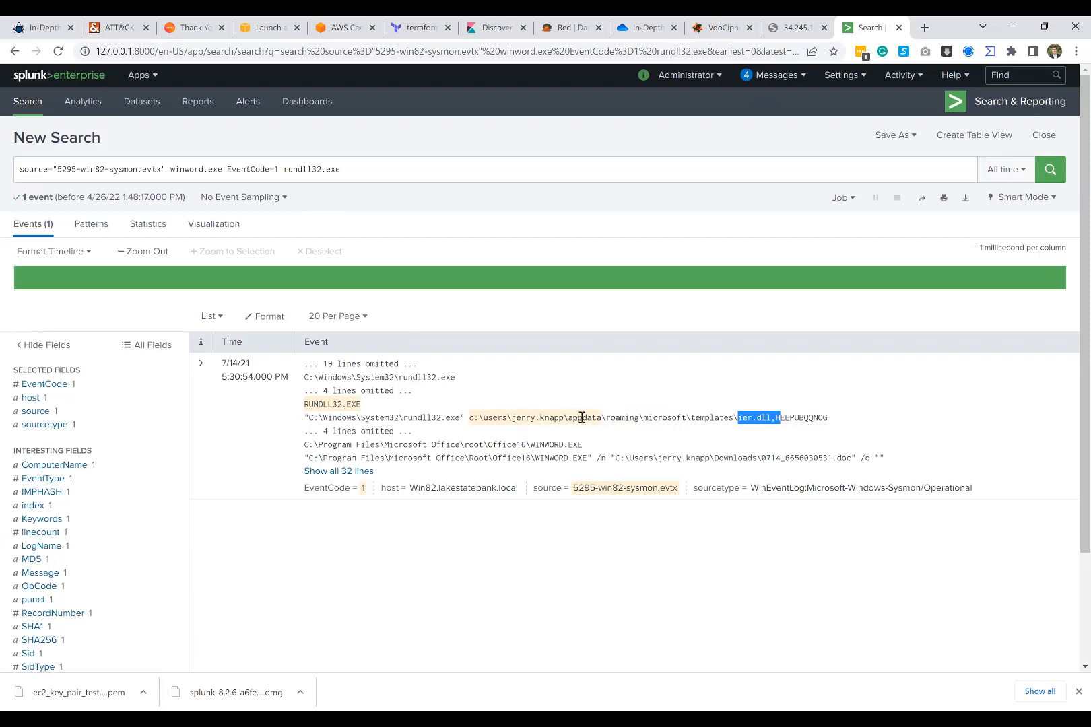
drag(472, 417, 774, 417)
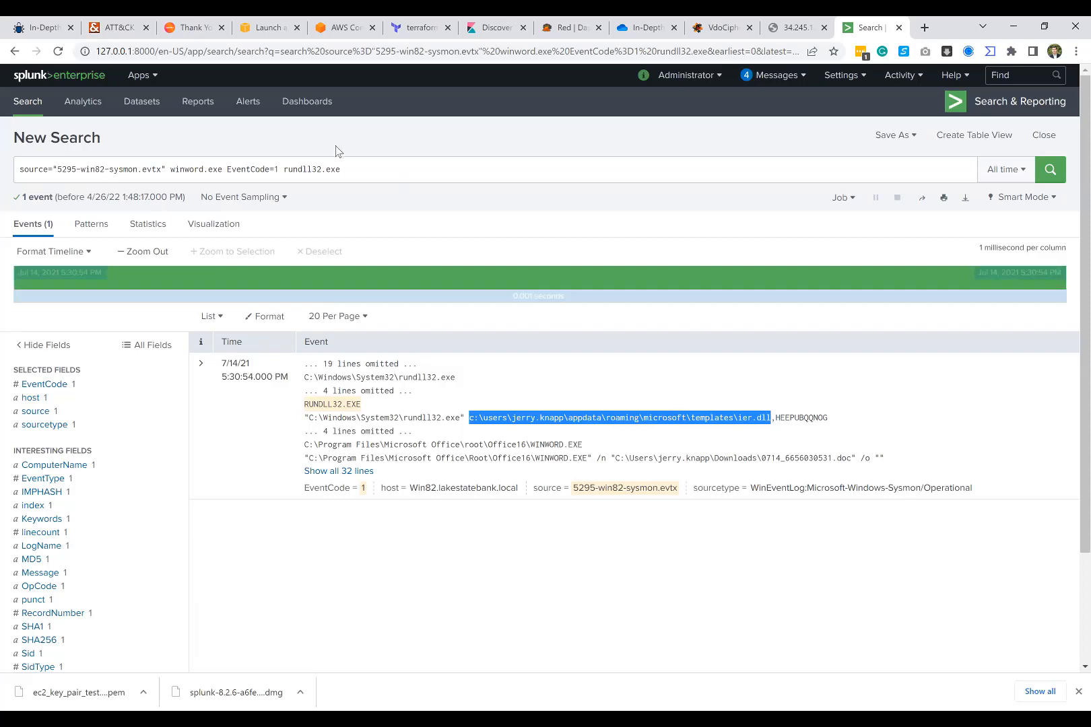
drag(350, 169, 283, 169)
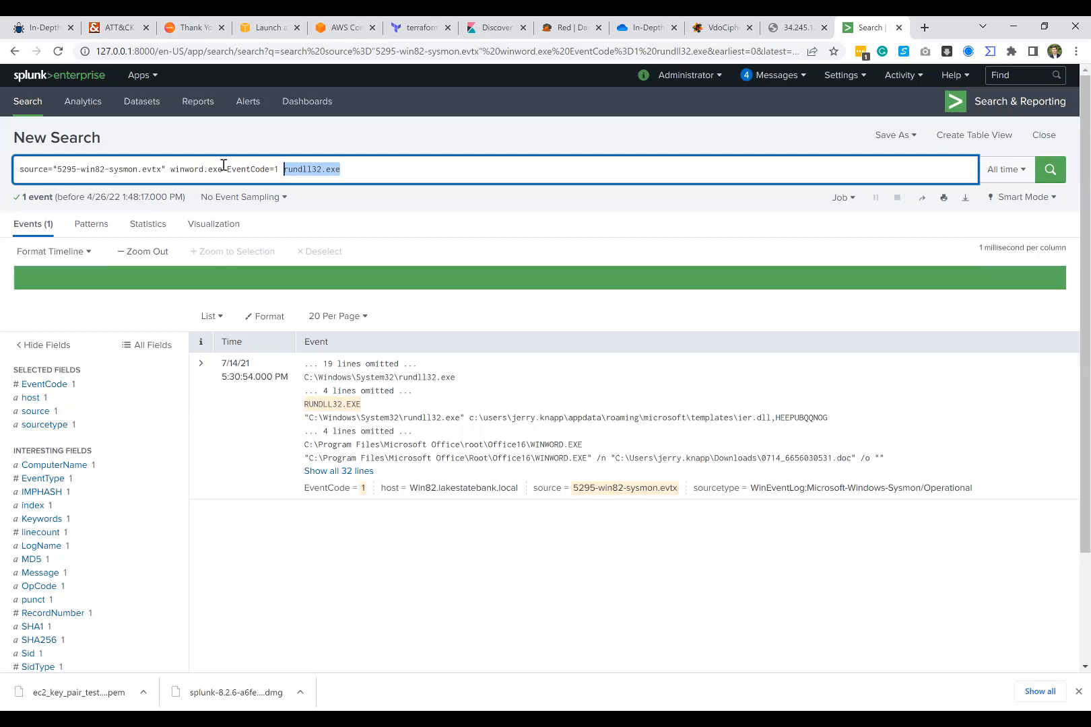
drag(223, 168, 172, 175)
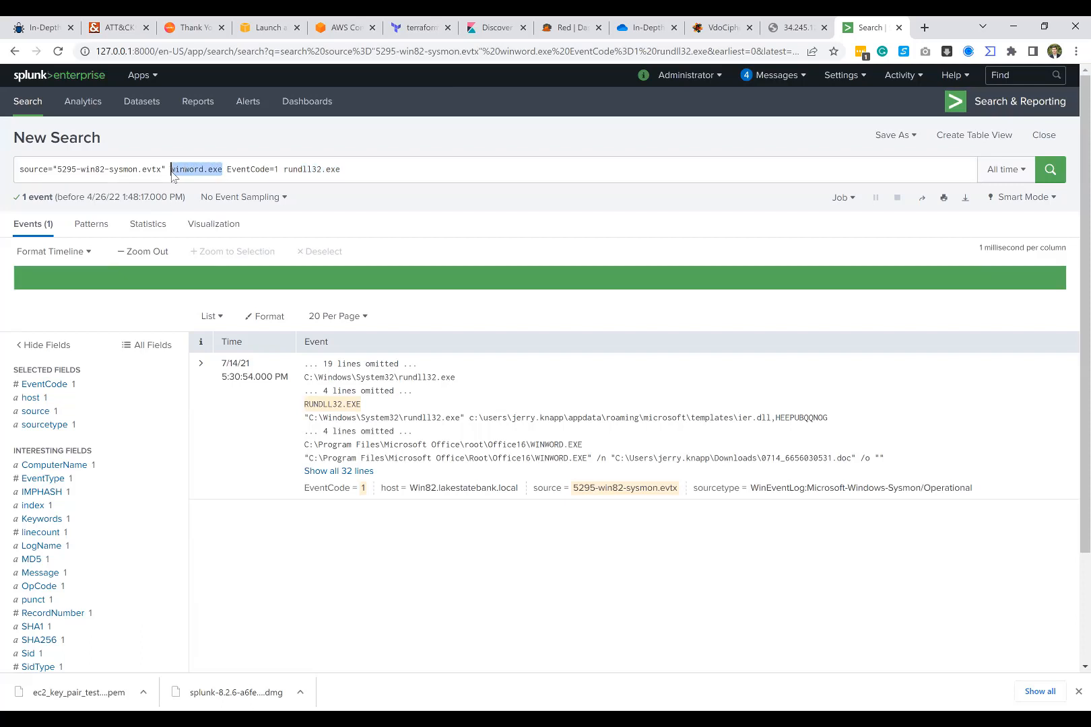
Step: Remove the winword.exe and rundll32.exe terms from the query and change the event code filter to EventCode=11
key(BackSpace)
key(BackSpace)
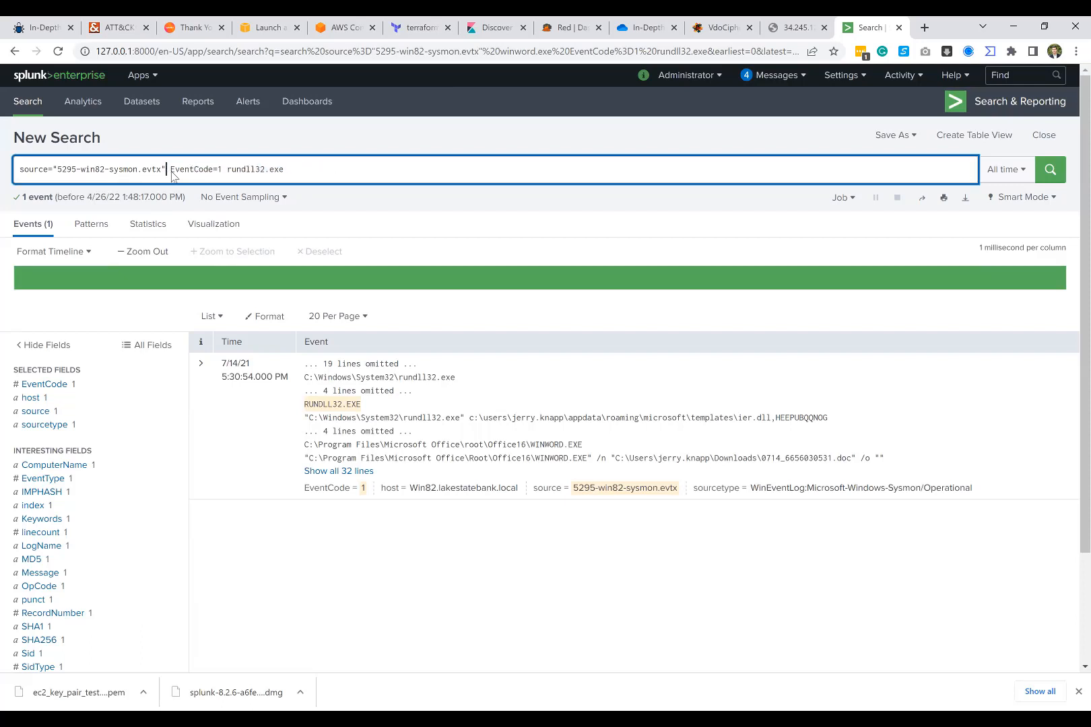
drag(227, 168, 324, 163)
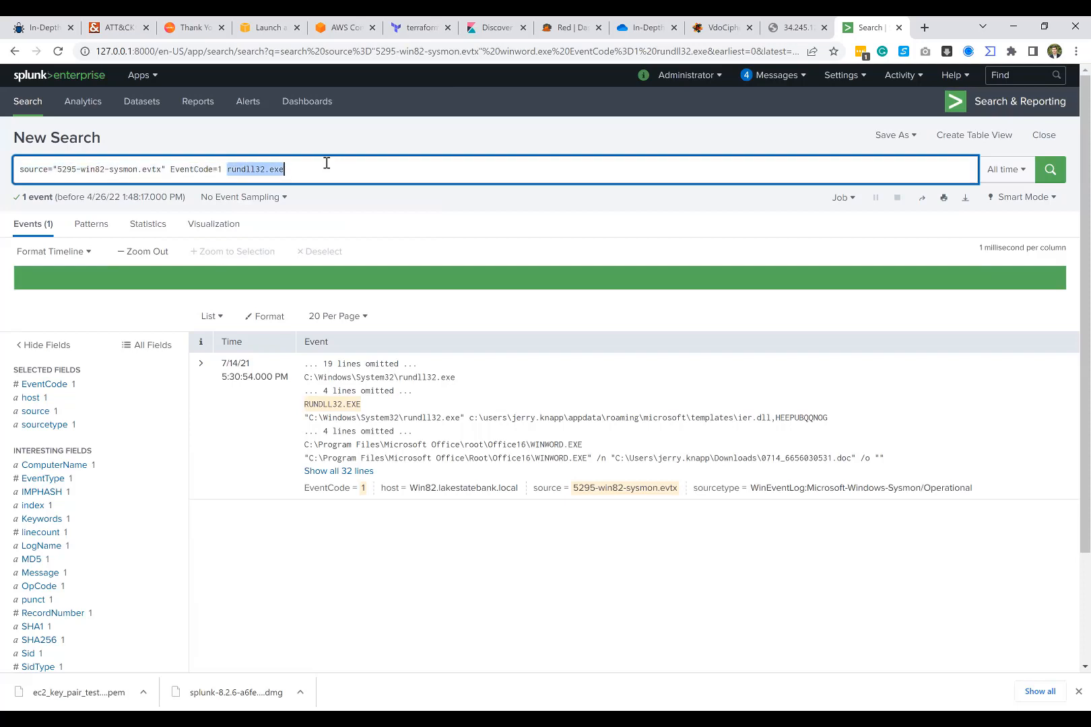
key(BackSpace)
key(BackSpace)
text(1)
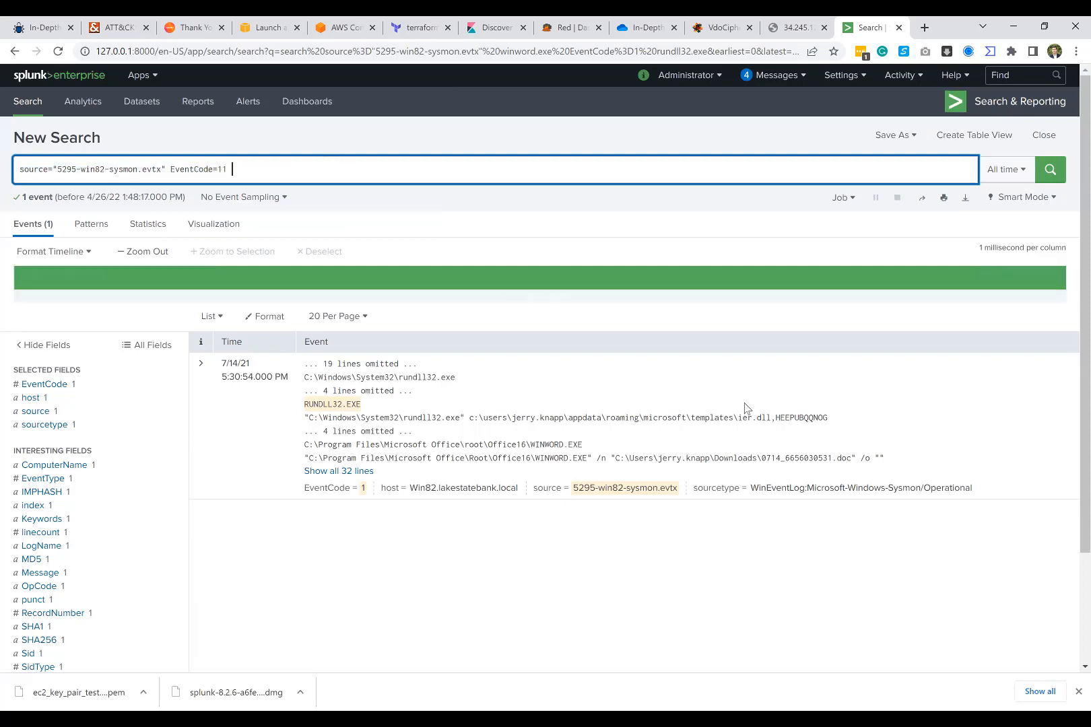
Step: Copy the ier.dll name from the event's rundll32 command line into the query and run the search
click(767, 417)
double_click(771, 418)
key(ctrl+c)
click(294, 167)
click(292, 164)
key(ctrl+v)
key(Return)
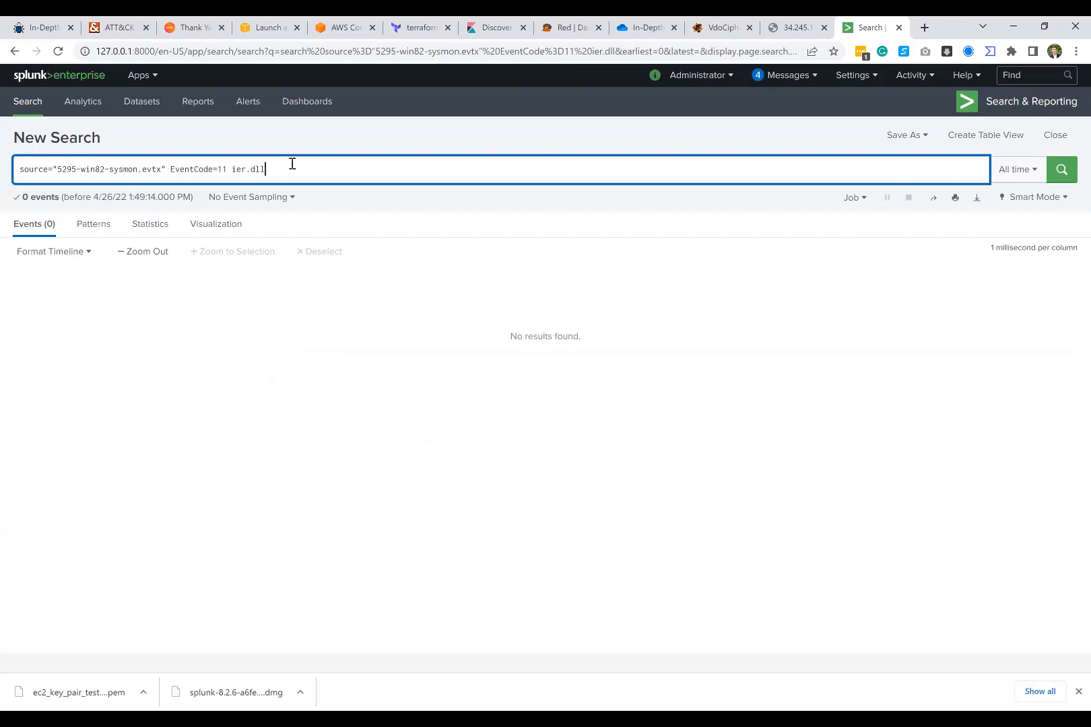
double_click(236, 169)
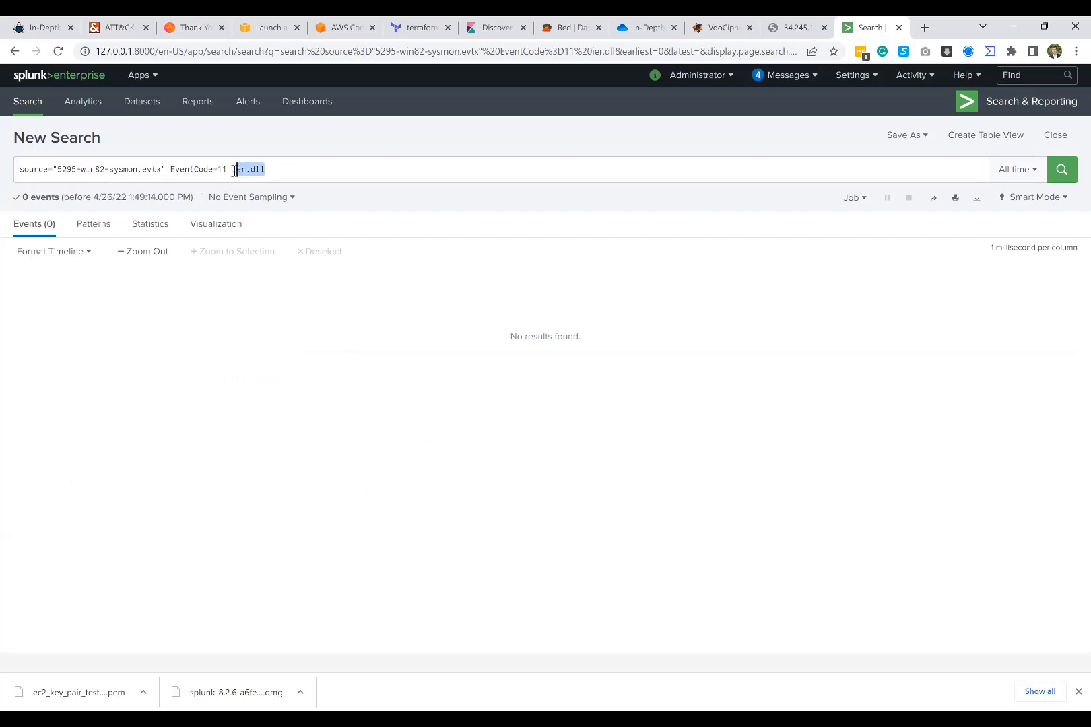
click(234, 170)
drag(233, 169, 171, 172)
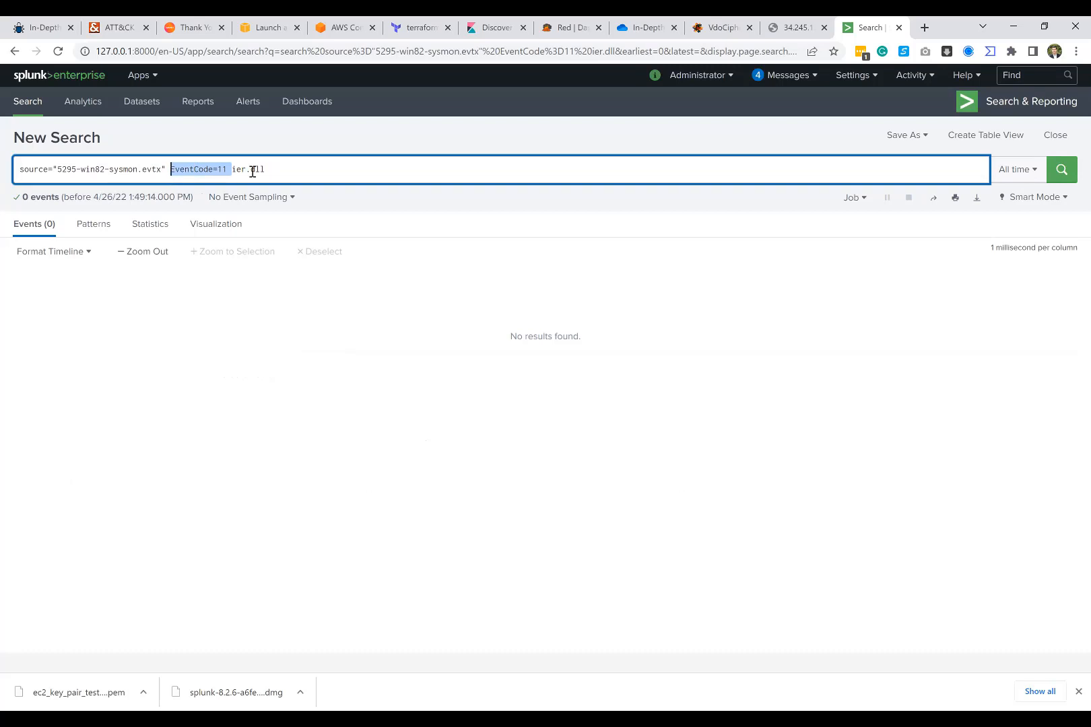
drag(270, 168, 233, 169)
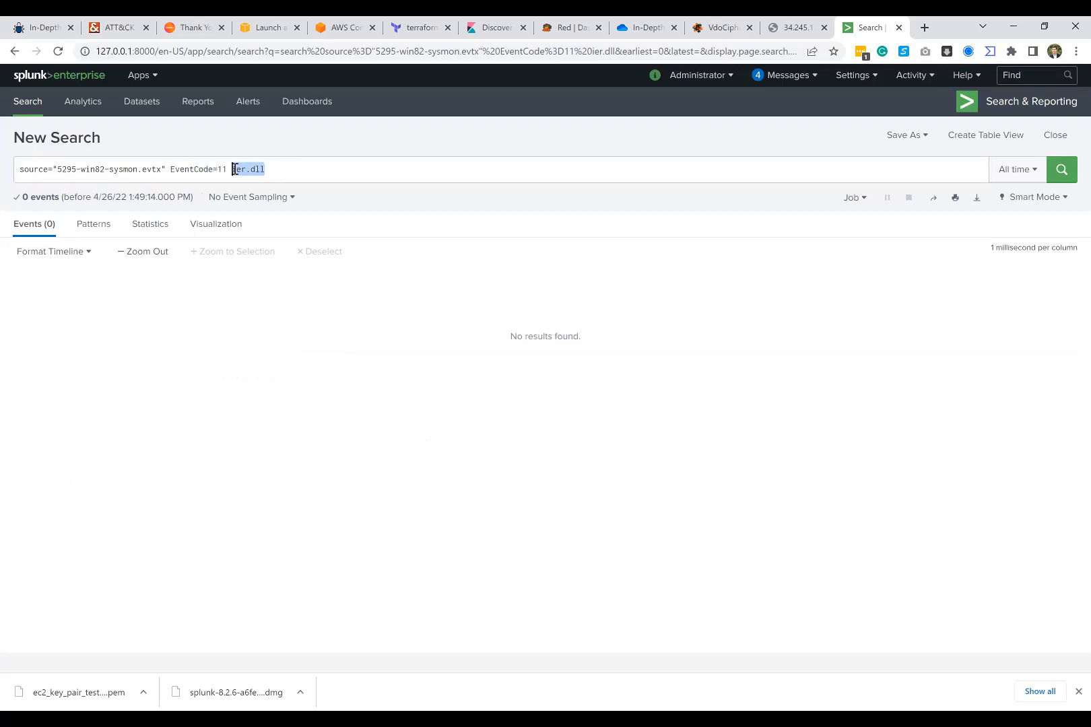
click(234, 169)
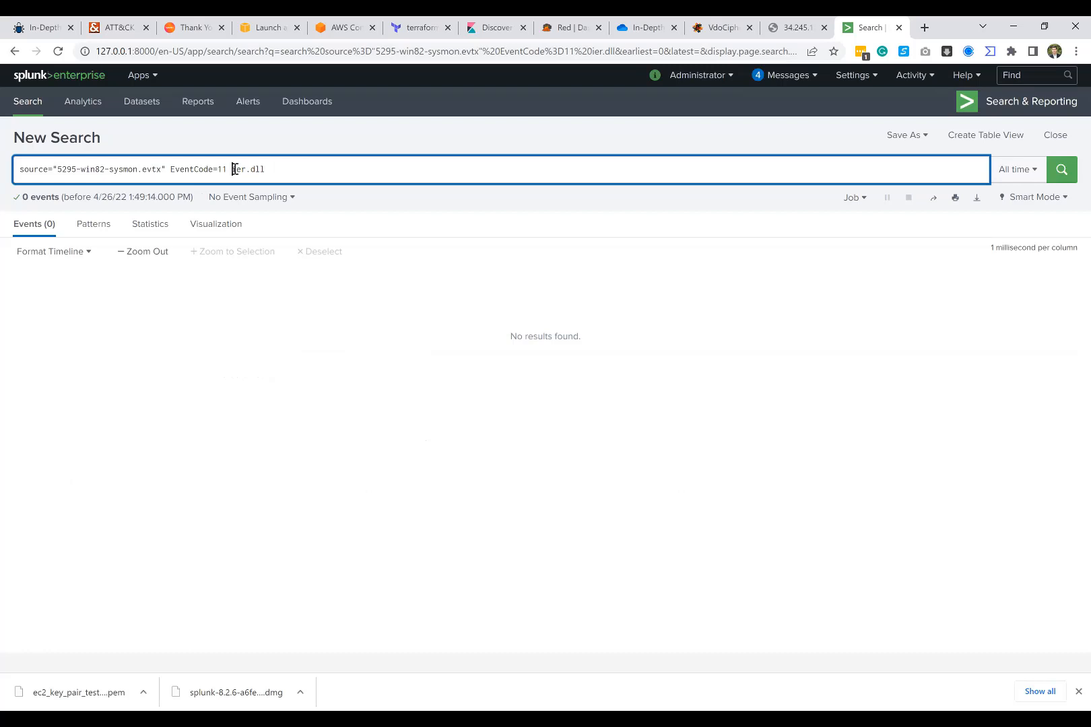
Step: Clear the EventCode=11 and ier.dll terms from the query, keeping only the 5295-win82-sysmon.evtx source filter
key(shift+Right)
key(shift+Right)
key(shift+Right)
key(shift+Right)
key(shift+Right)
key(shift+Right)
key(shift+Right)
key(BackSpace)
key(BackSpace)
key(Left)
key(Left)
key(Left)
key(Left)
key(Left)
key(Left)
key(Left)
key(Left)
key(Left)
key(Left)
key(Left)
key(shift+Right)
key(shift+Right)
key(shift+Right)
key(shift+Right)
key(shift+Right)
key(shift+Right)
key(shift+Right)
key(shift+Right)
key(shift+Right)
key(shift+Right)
key(shift+Right)
text(winword)
key(BackSpace)
key(BackSpace)
key(BackSpace)
key(BackSpace)
key(BackSpace)
key(BackSpace)
key(BackSpace)
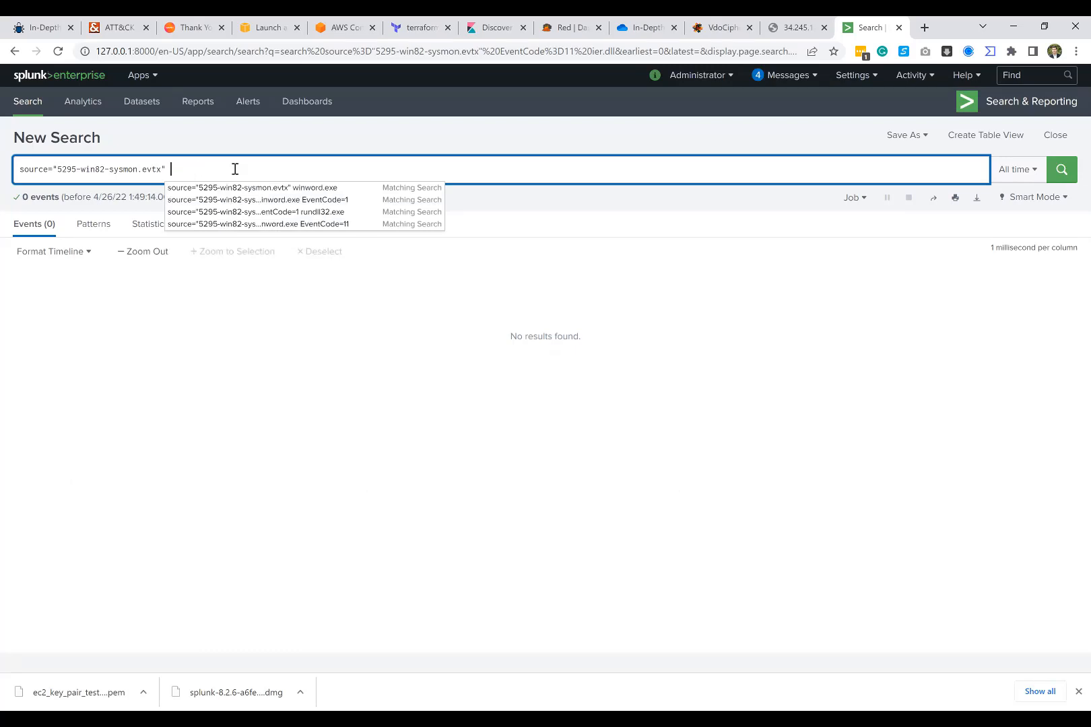
Step: Add the term rundll after the source filter and run the search
text(rund)
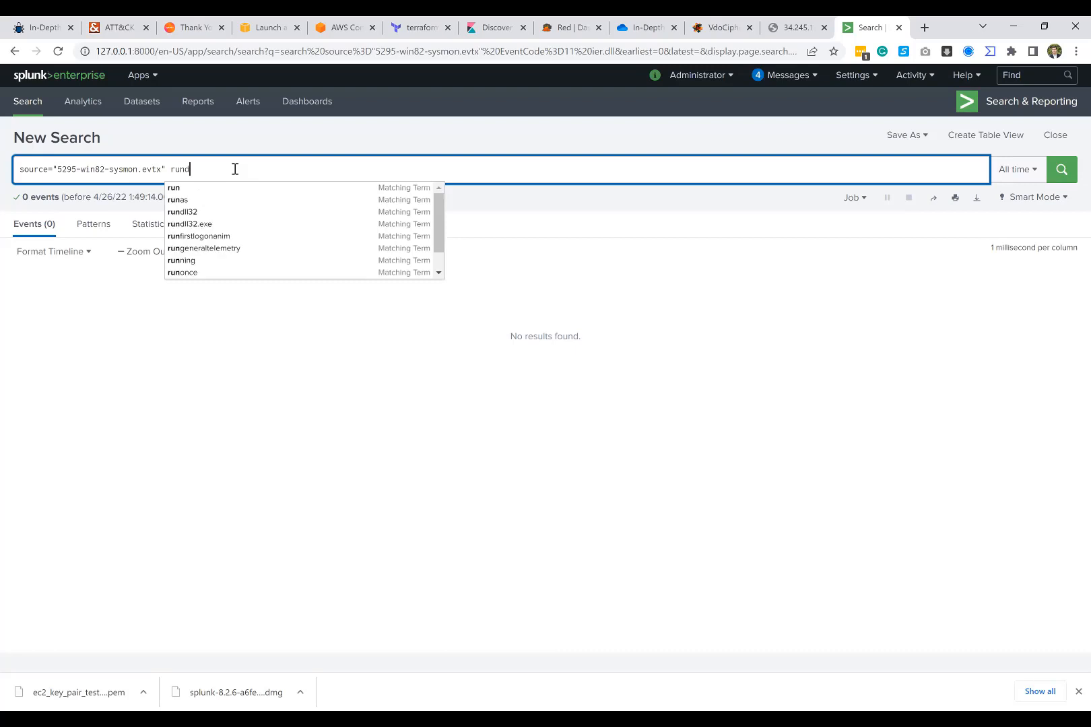
text(ll)
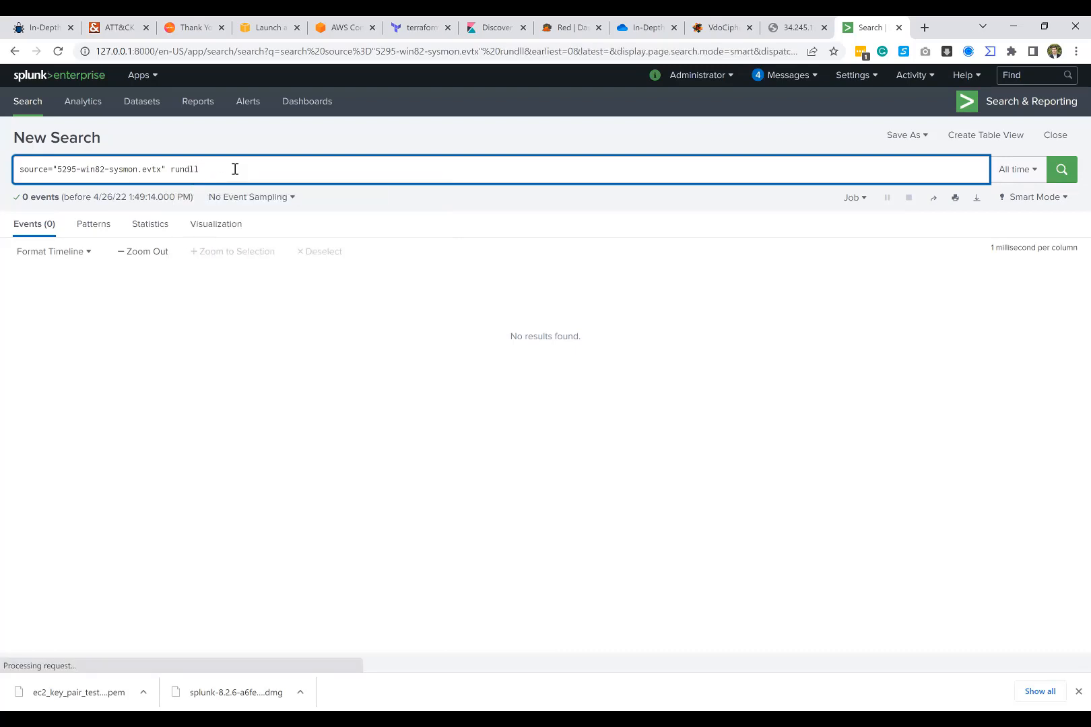
key(Return)
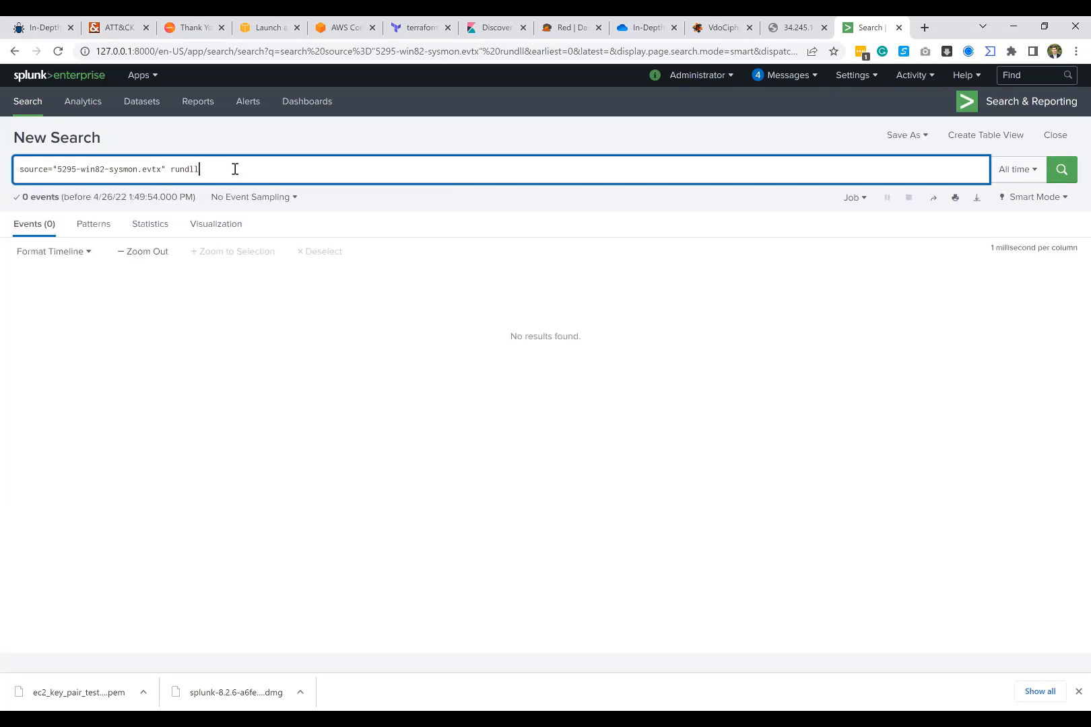
Step: Extend the rundll term to rundll32.exe and rerun the search
text(32/d)
key(BackSpace)
text(.exe)
key(Return)
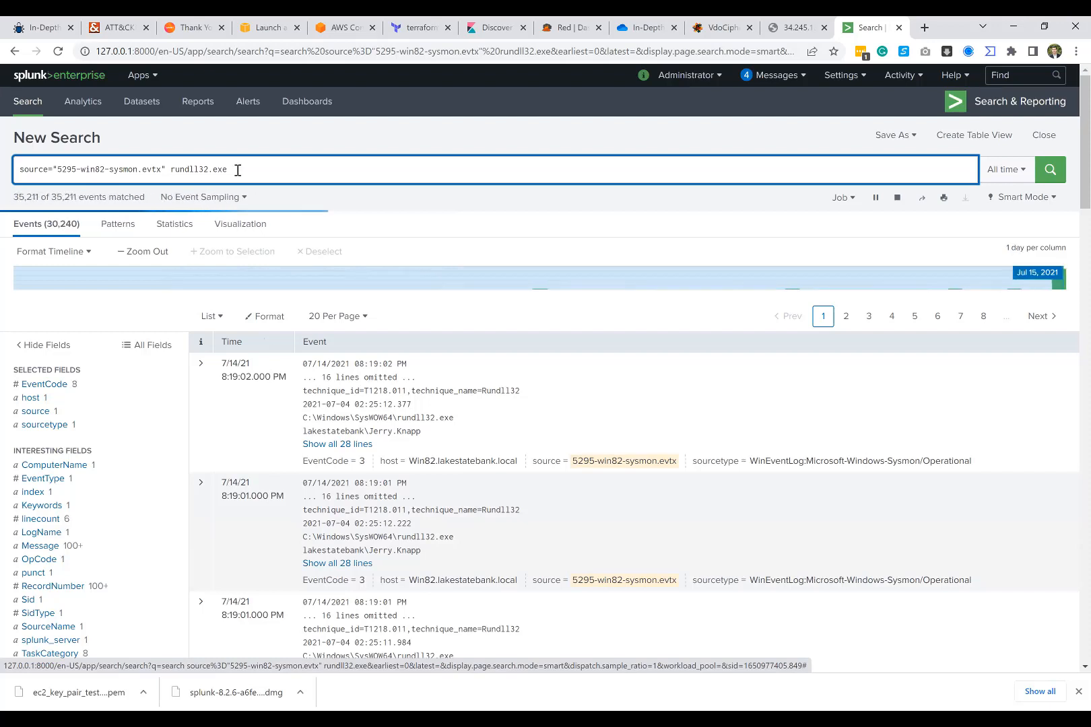
Step: Add ier.dll to the rundll32.exe query and run the search
text(i)
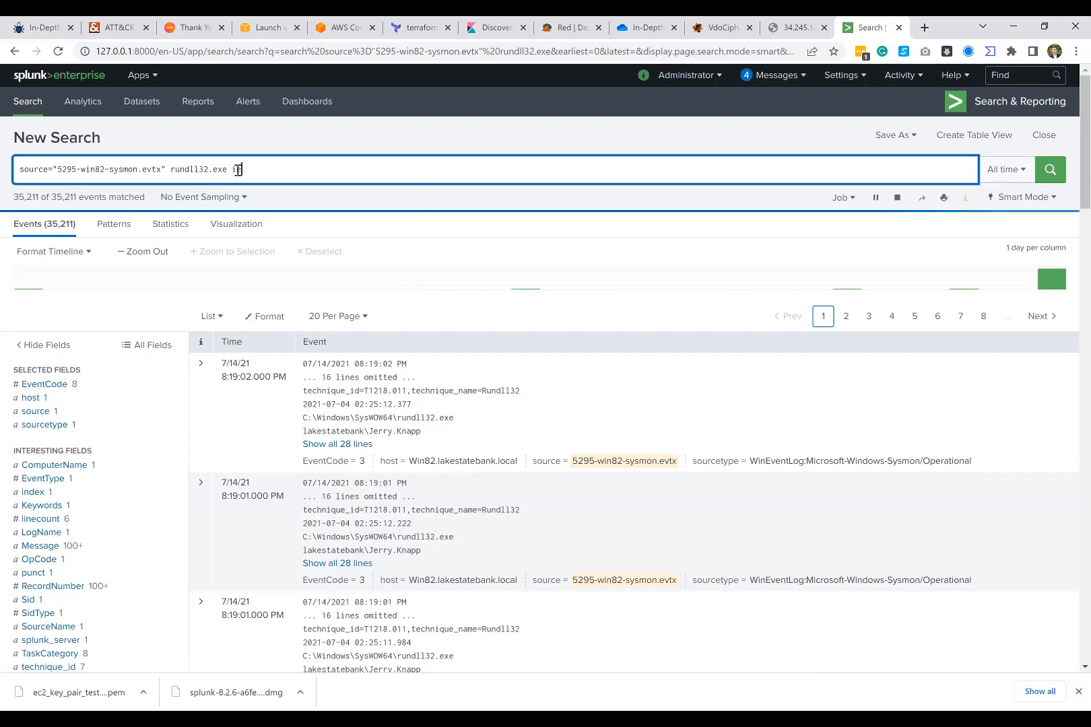
text(er.dll)
key(Return)
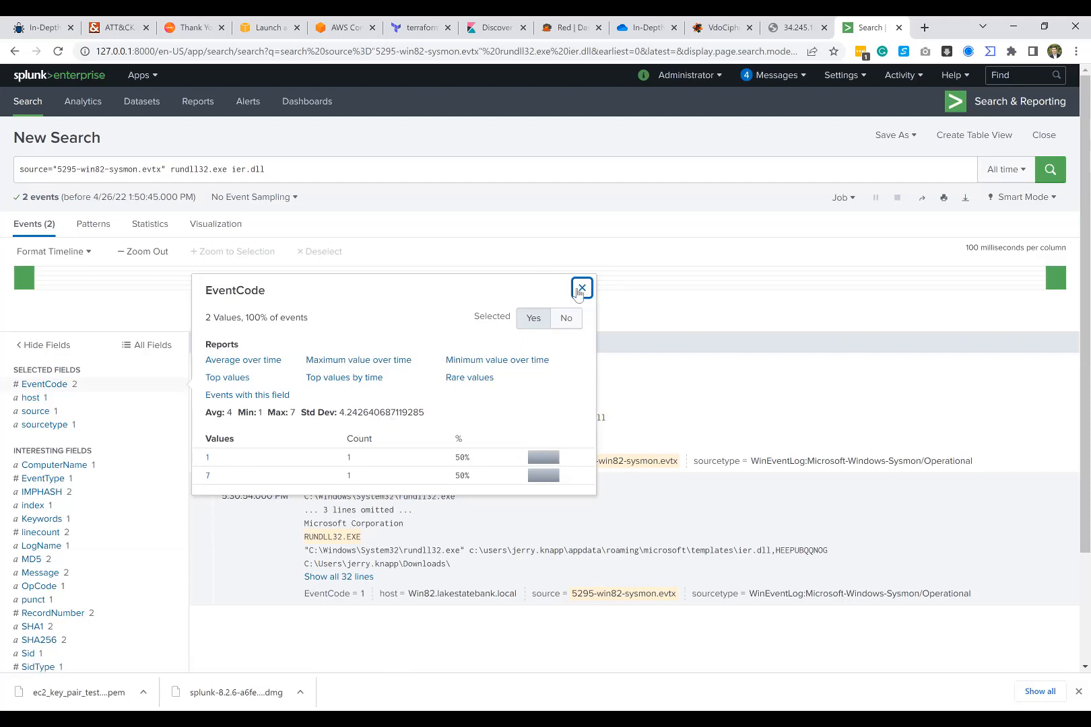
Step: Review the values of the EventCode field and filter the results to EventCode 7
key(Escape)
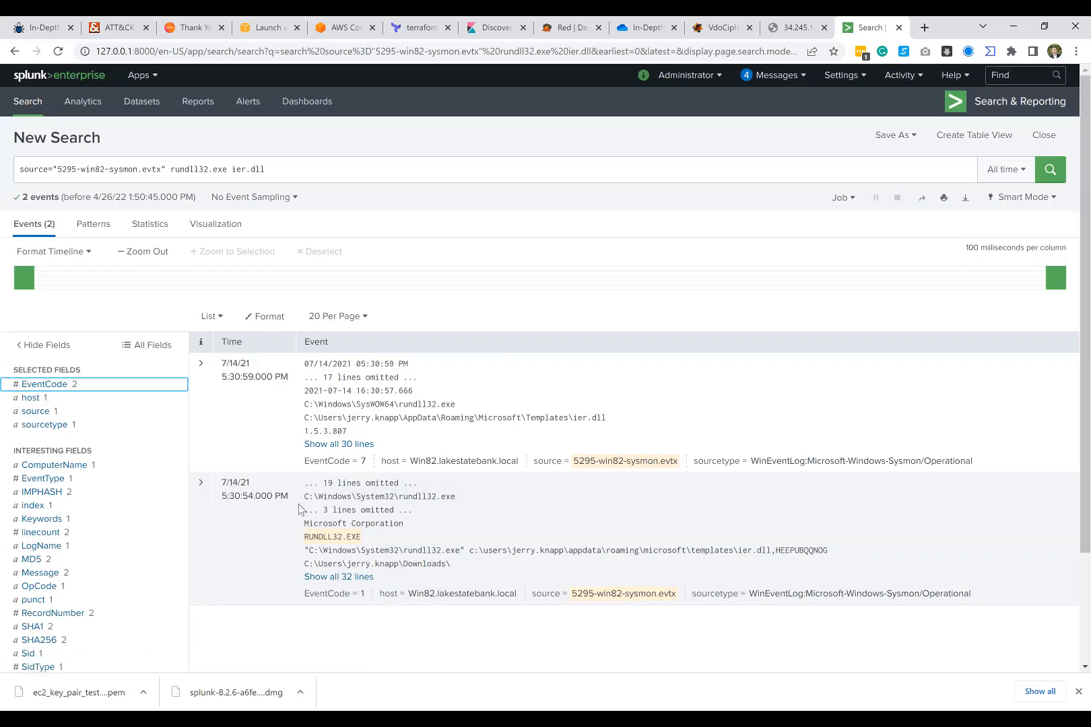
click(75, 390)
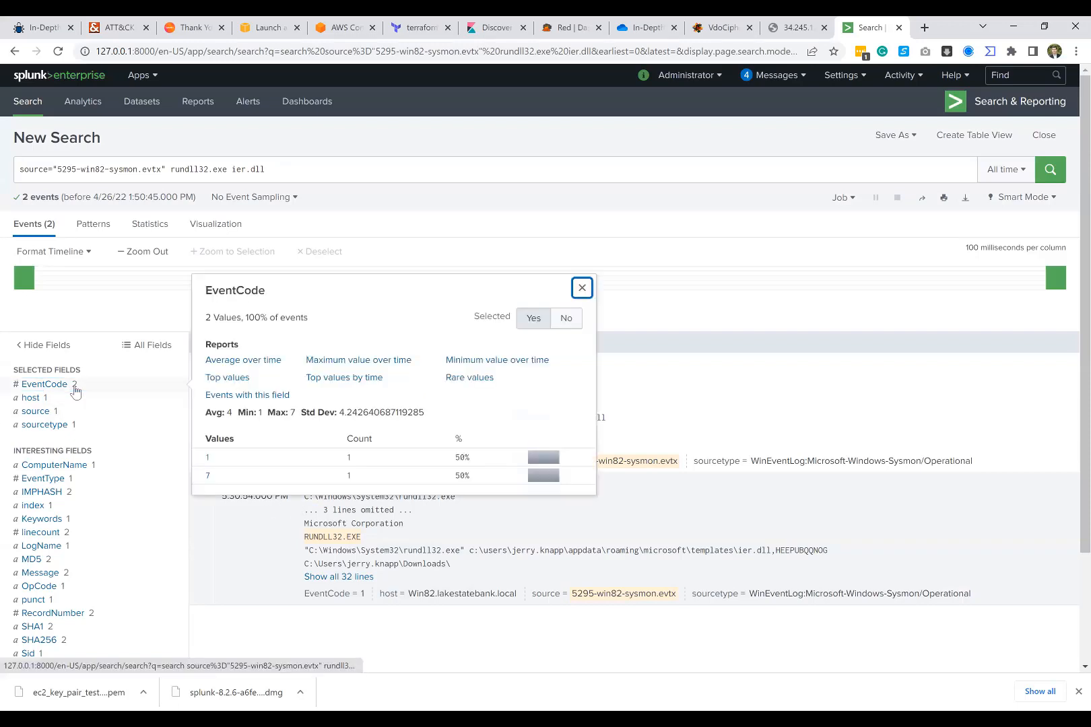
click(64, 385)
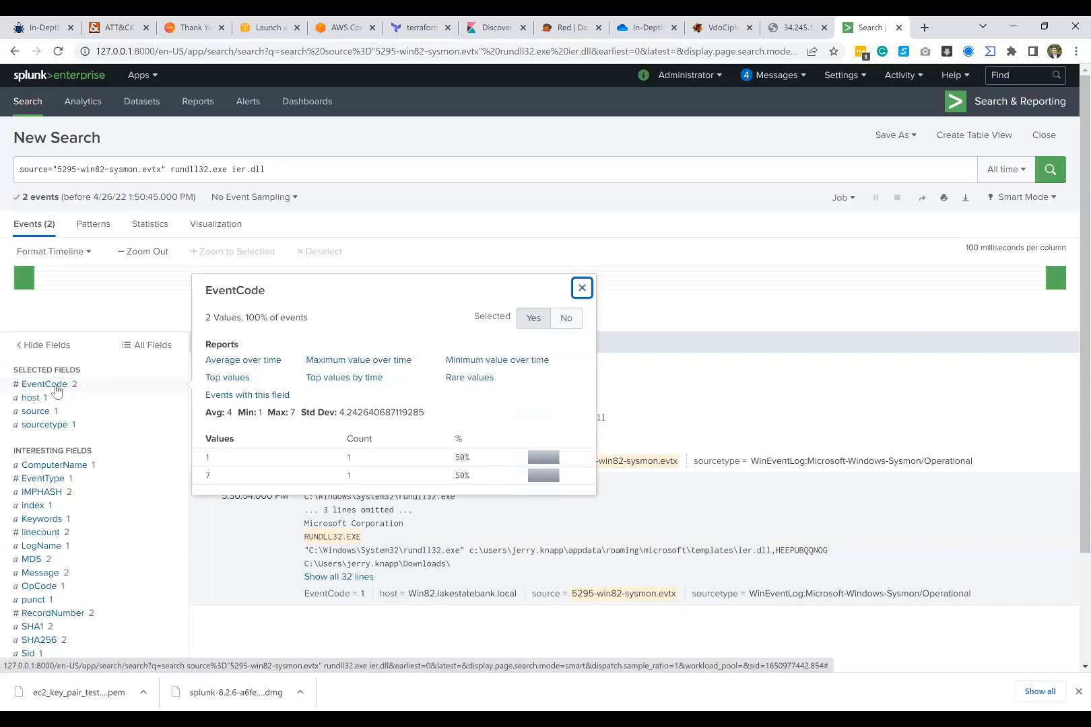
click(65, 385)
click(210, 476)
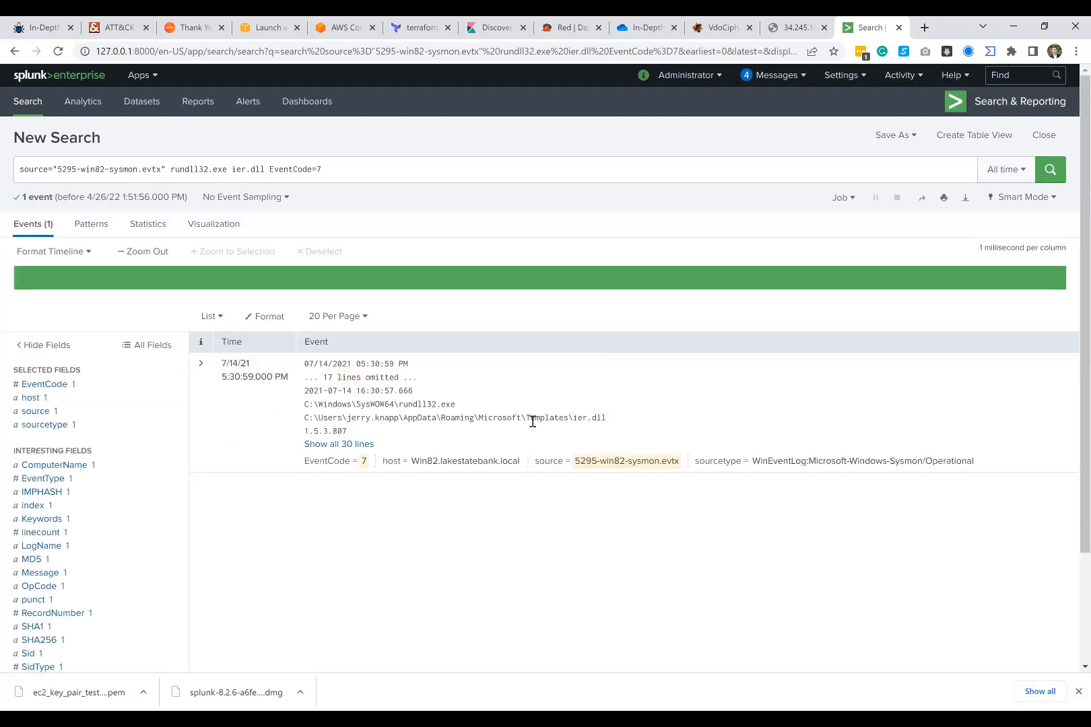
Step: Show all lines of the EventCode 7 event and look up the MD5 hash of ier.dll in VirusTotal
click(353, 443)
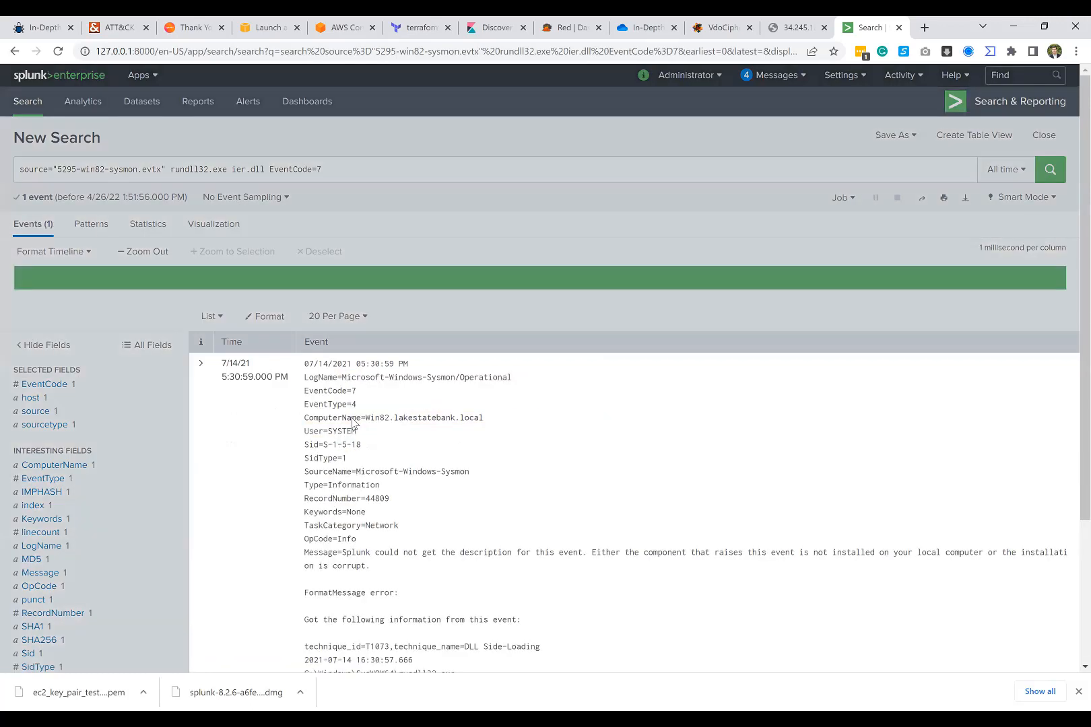
scroll(355, 422, down, 3)
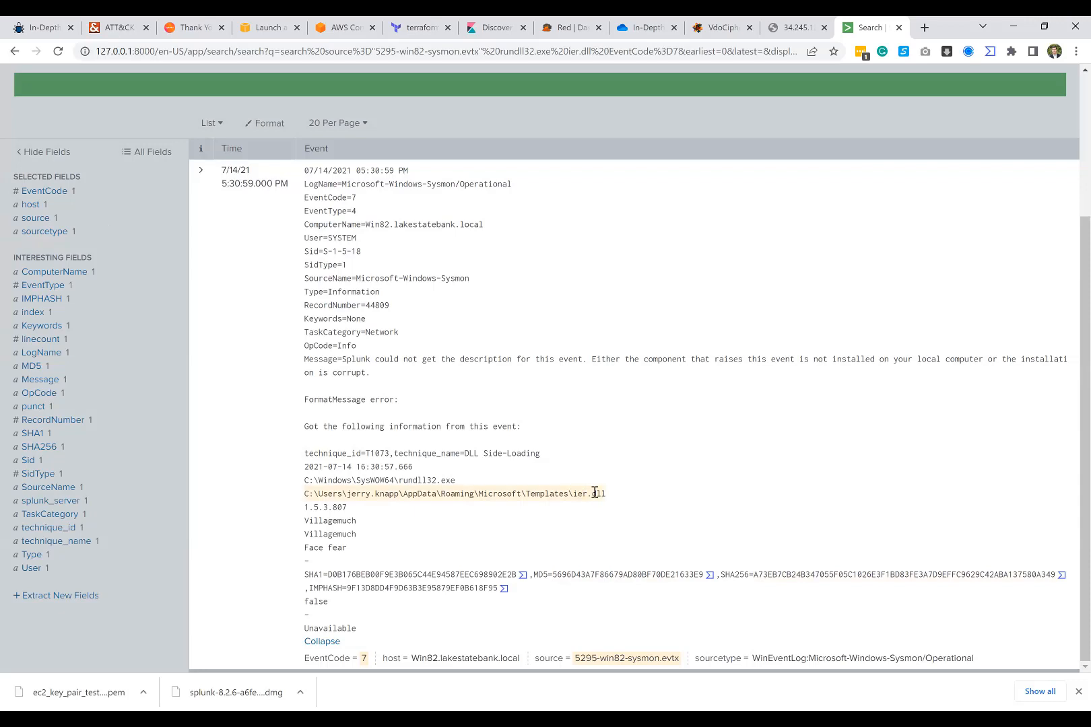
drag(577, 495, 608, 498)
click(606, 495)
click(710, 575)
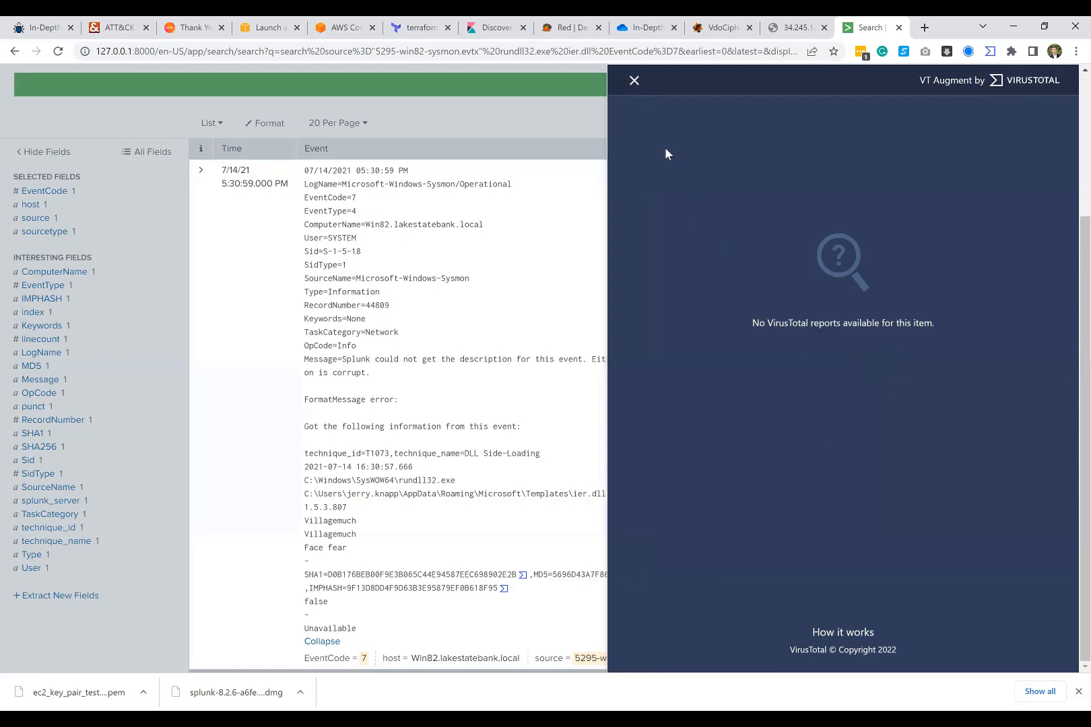
click(634, 82)
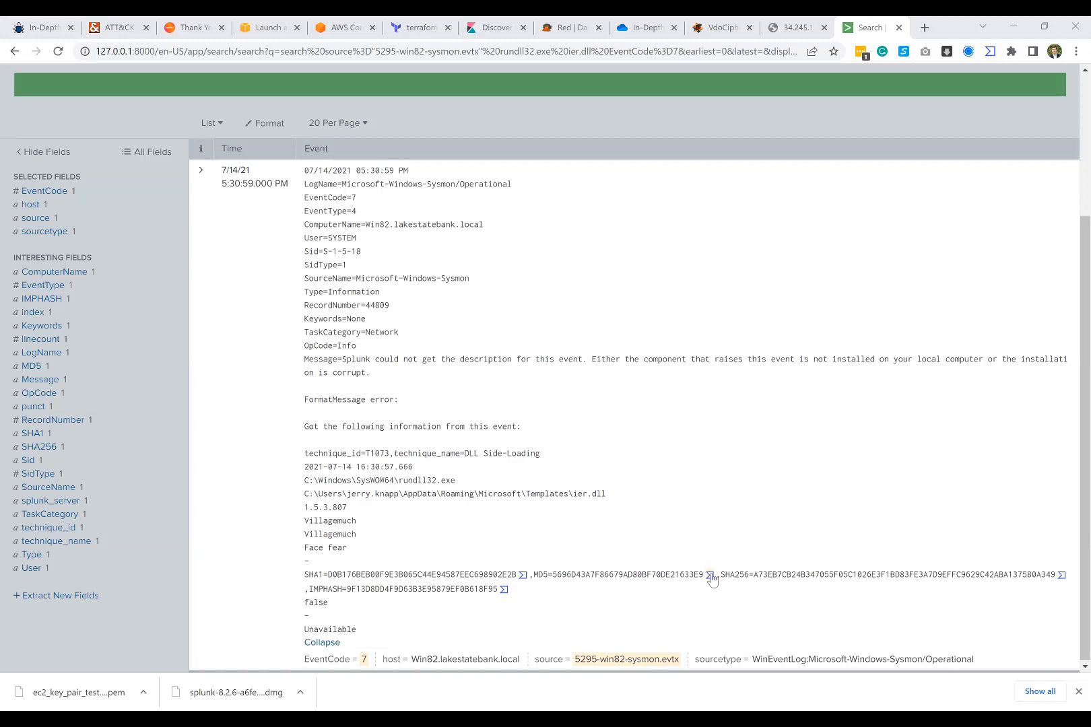
Step: View the VT4Browsers extension's VT Augment and Scan and Upload settings without changing them
click(990, 53)
click(884, 110)
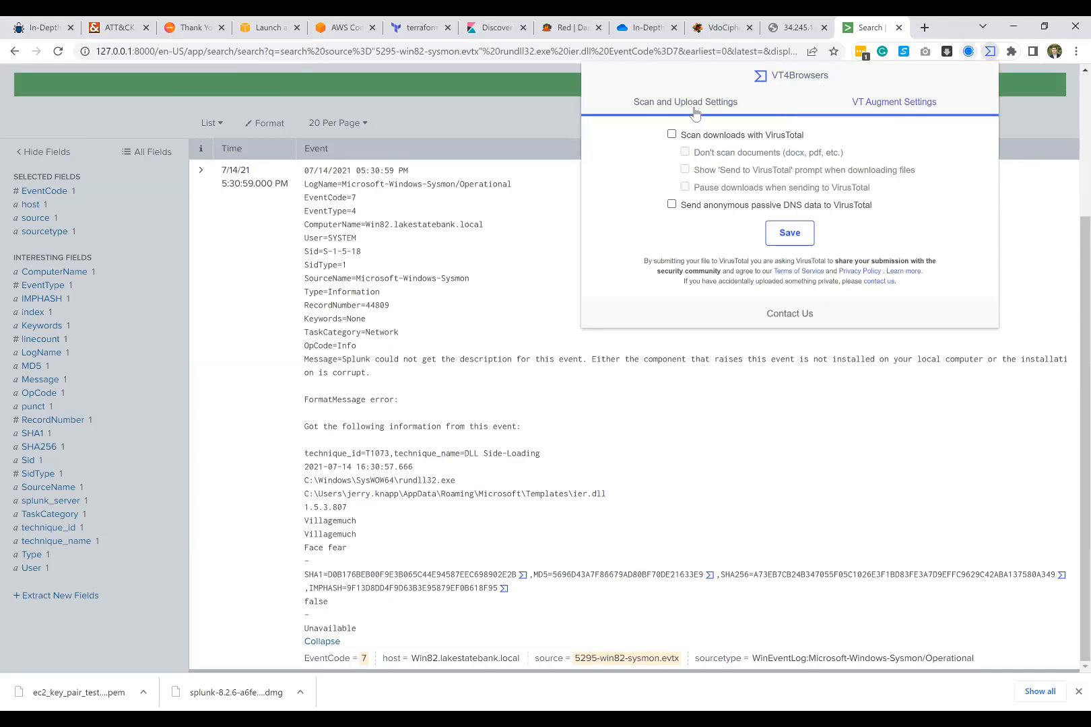
click(715, 101)
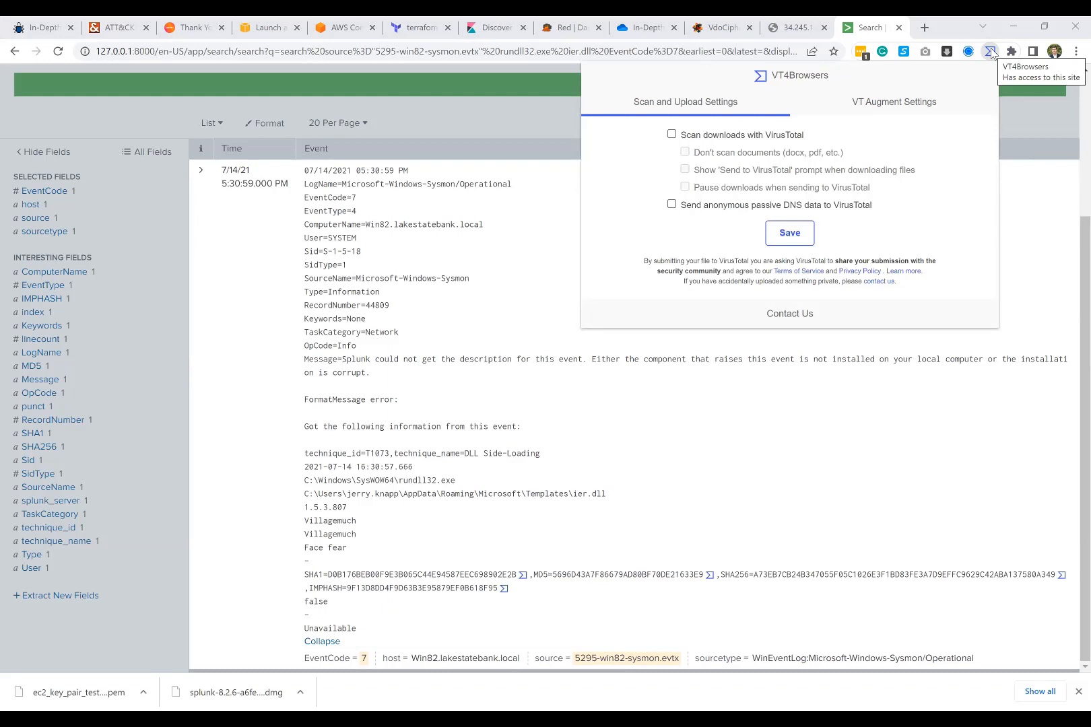
click(733, 498)
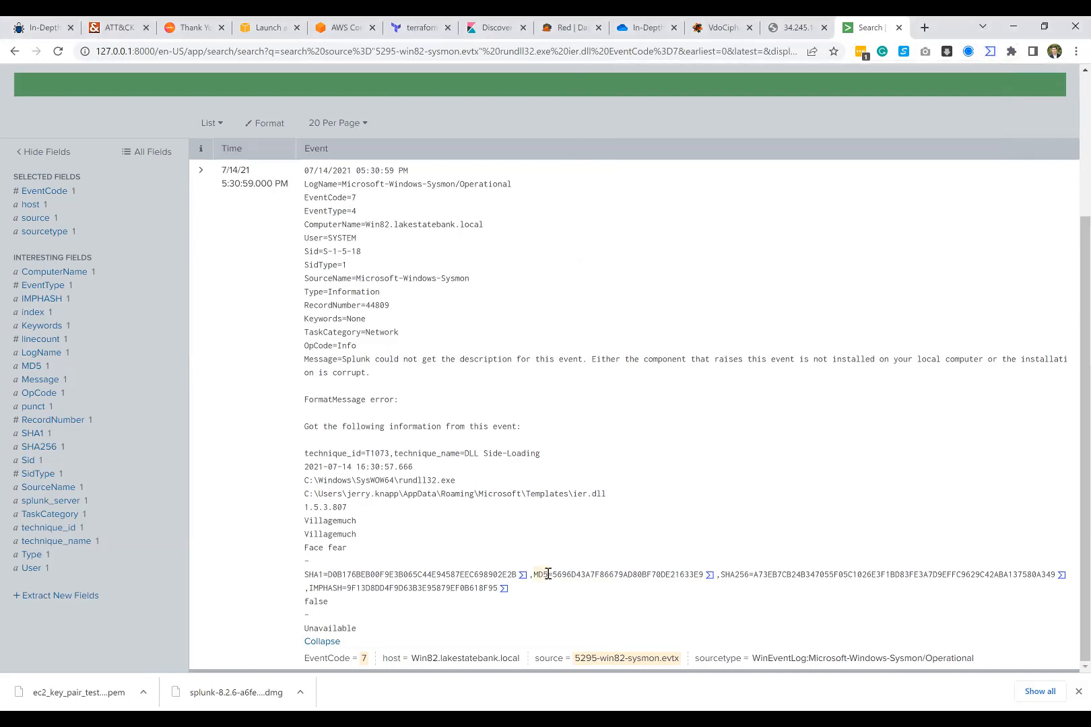
Step: Look up the event's MD5, SHA1 and SHA256 hashes in VirusTotal, then return to the ier.dll path in the event
click(709, 576)
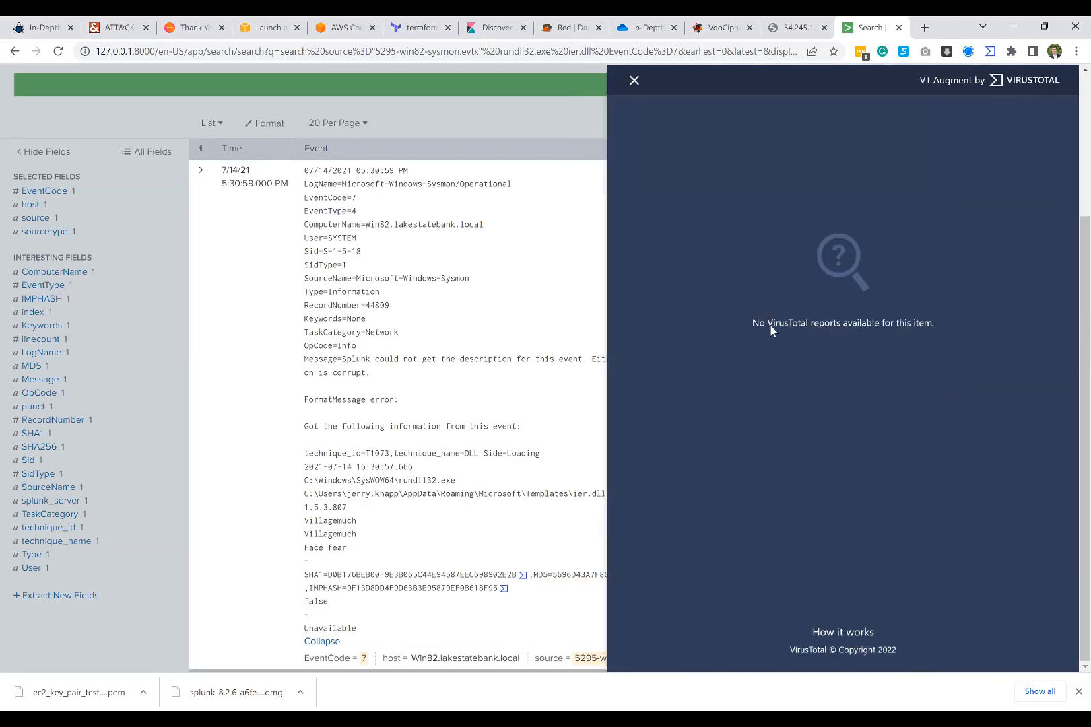
click(632, 86)
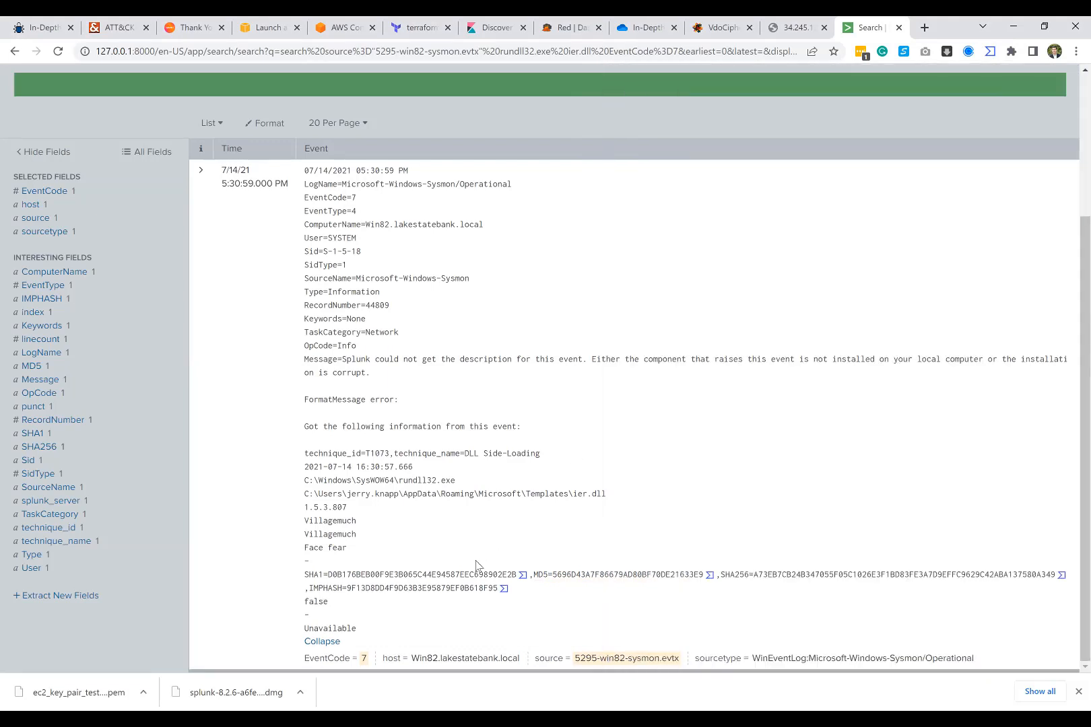
click(521, 577)
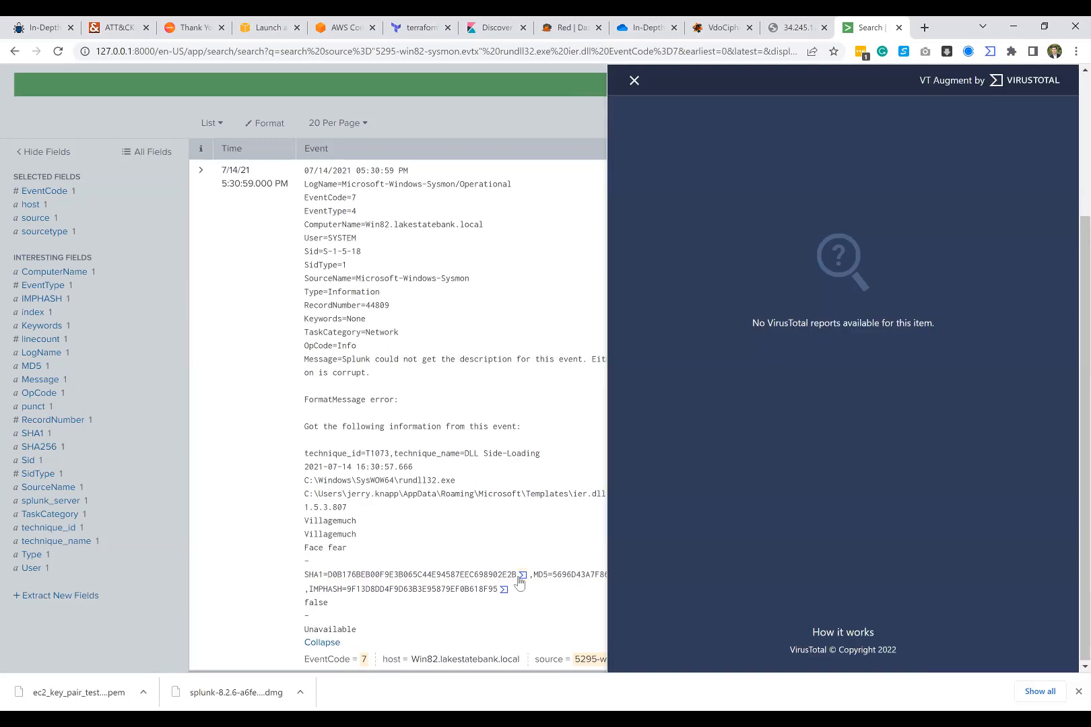
click(520, 513)
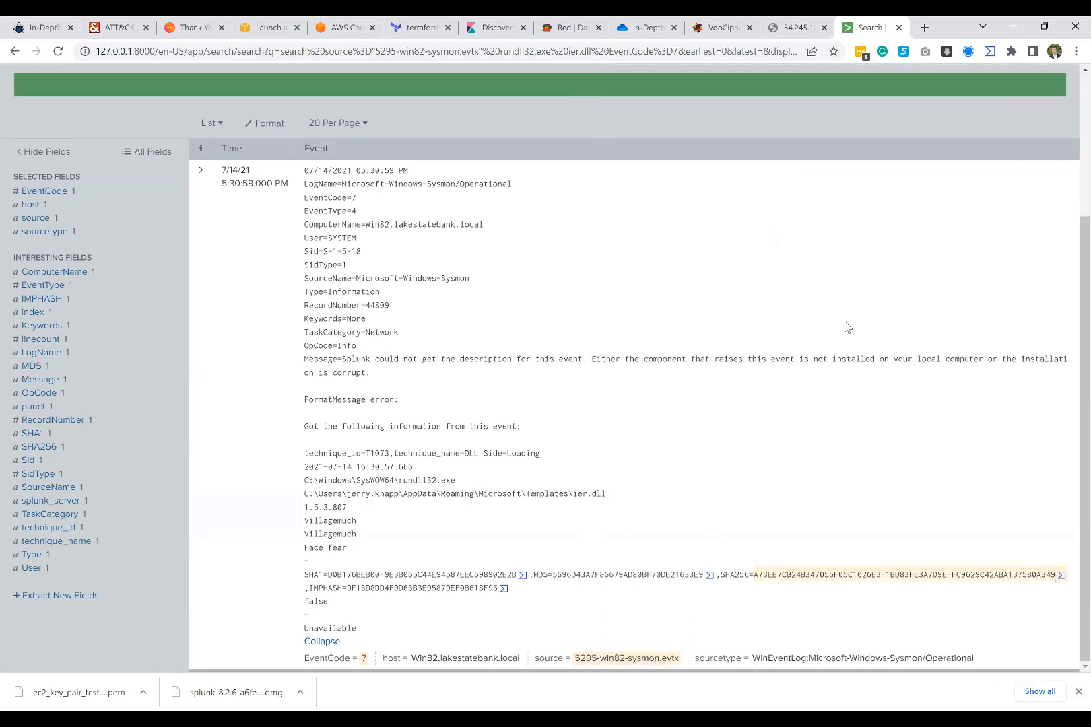
click(1060, 576)
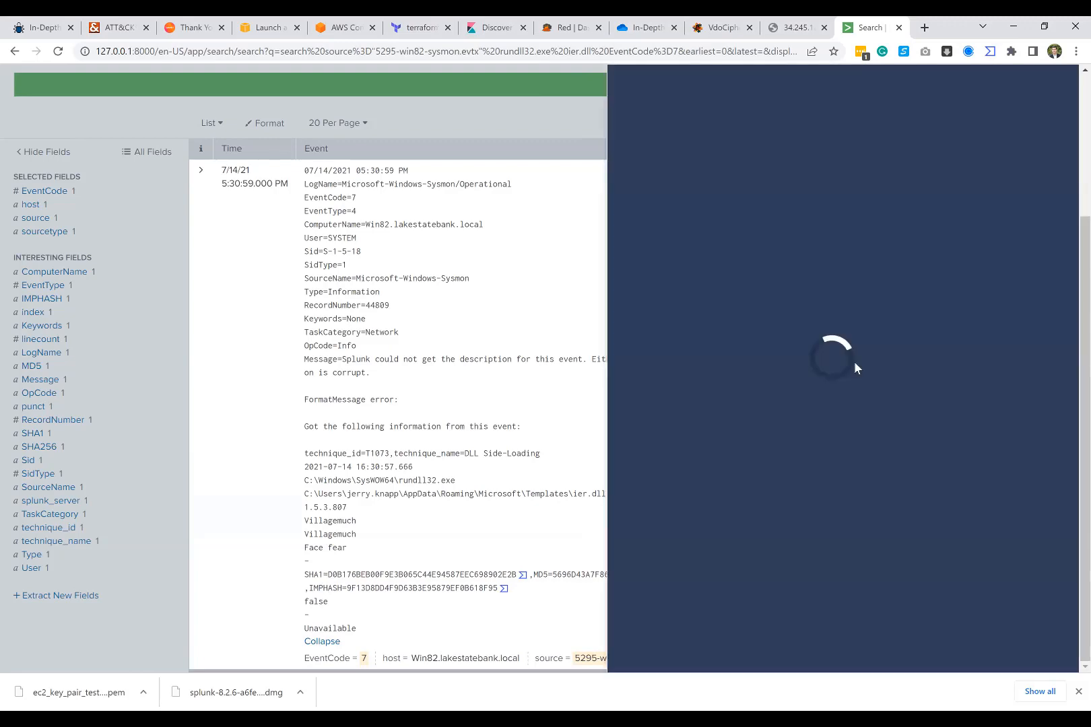
click(495, 416)
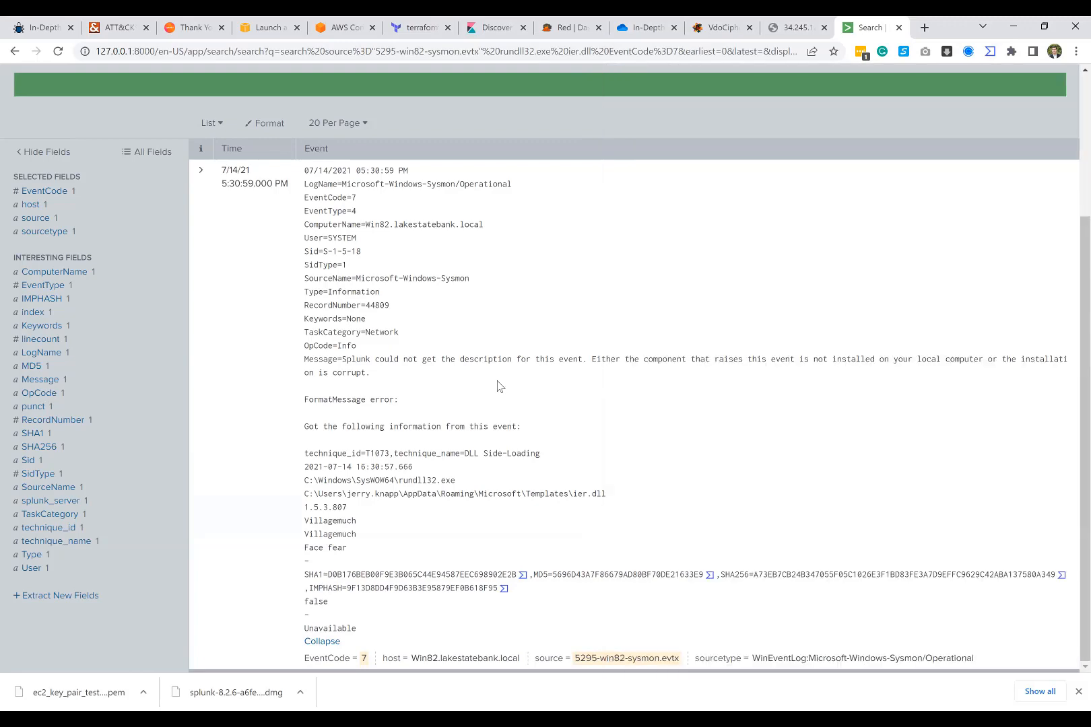
scroll(498, 385, up, 3)
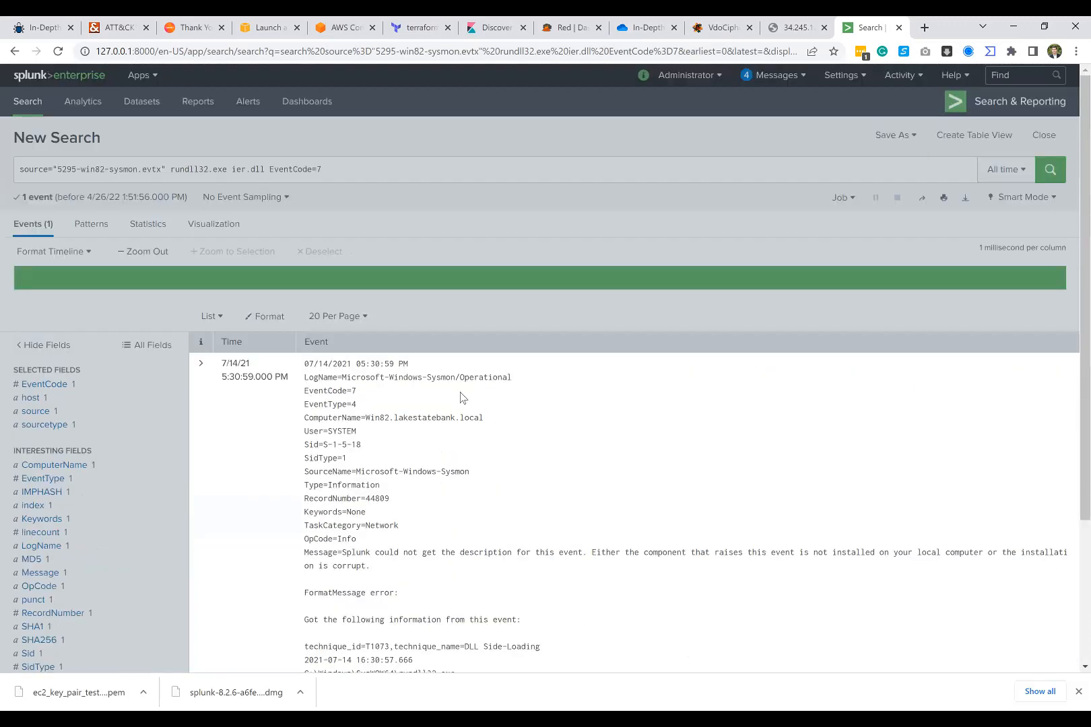
scroll(507, 467, down, 3)
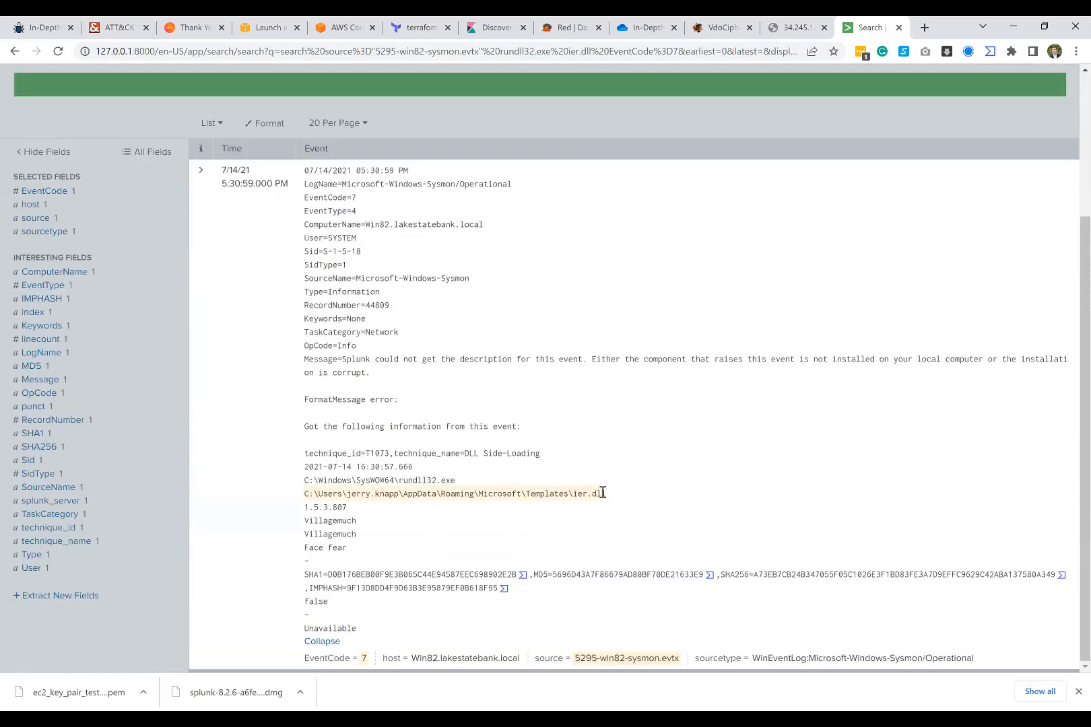
Step: Copy the full path of ier.dll from the event and search for it in place of the terms after the source filter
drag(607, 493, 534, 493)
drag(606, 494, 305, 495)
right_click(310, 494)
click(323, 504)
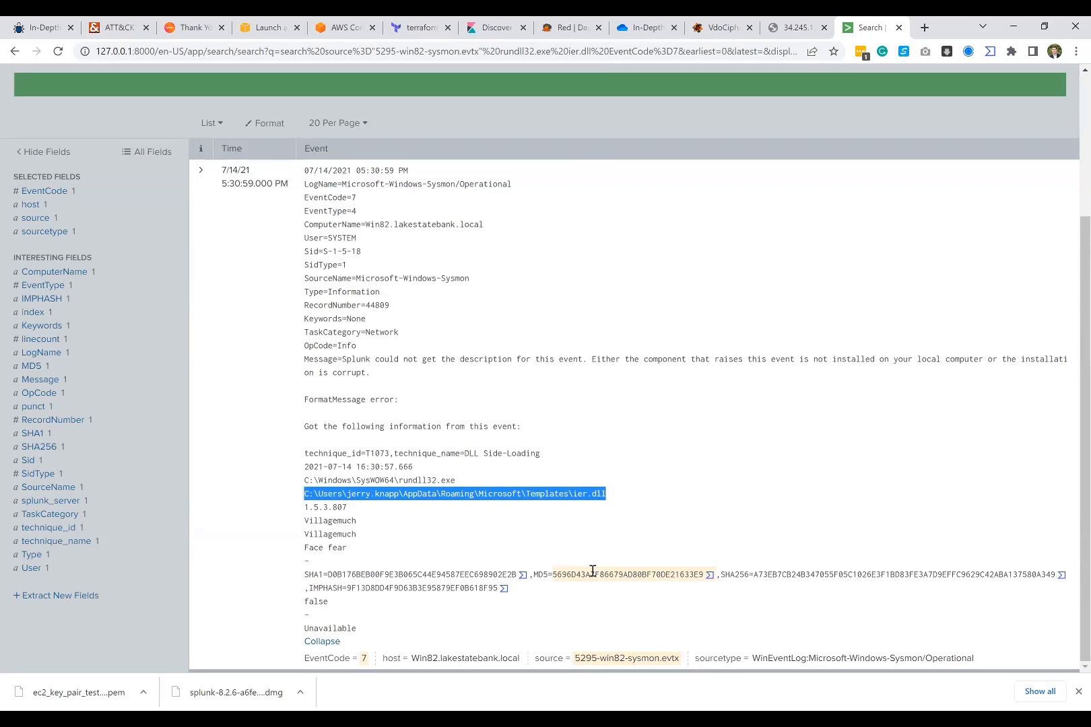
scroll(511, 319, up, 3)
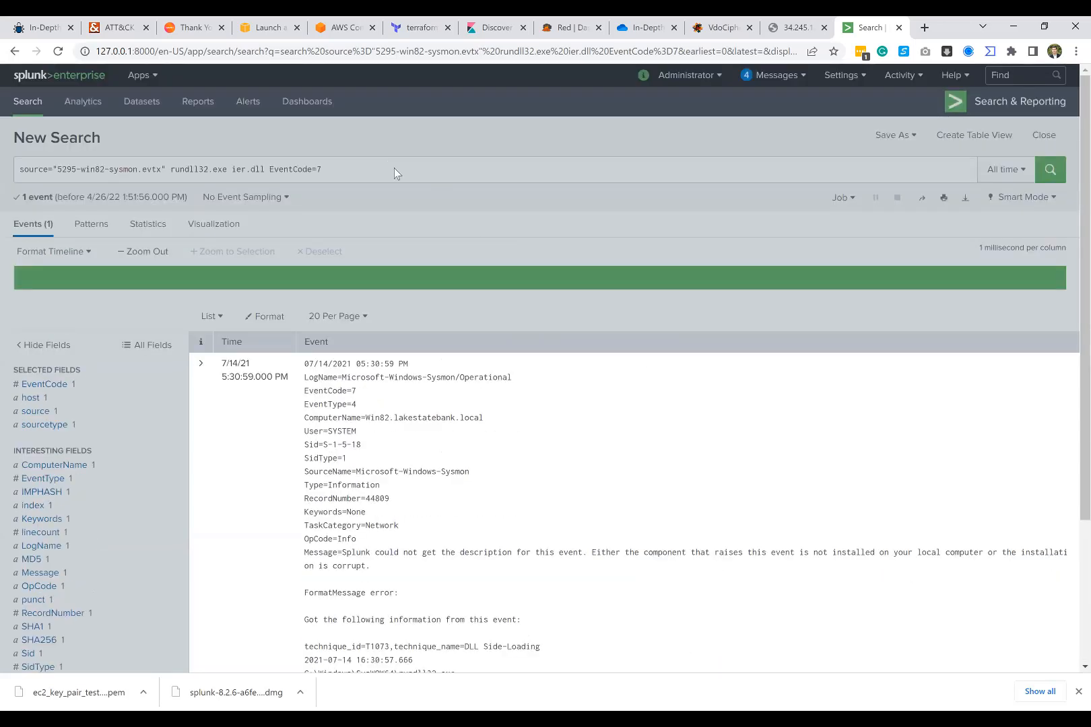
click(376, 164)
drag(377, 164, 172, 169)
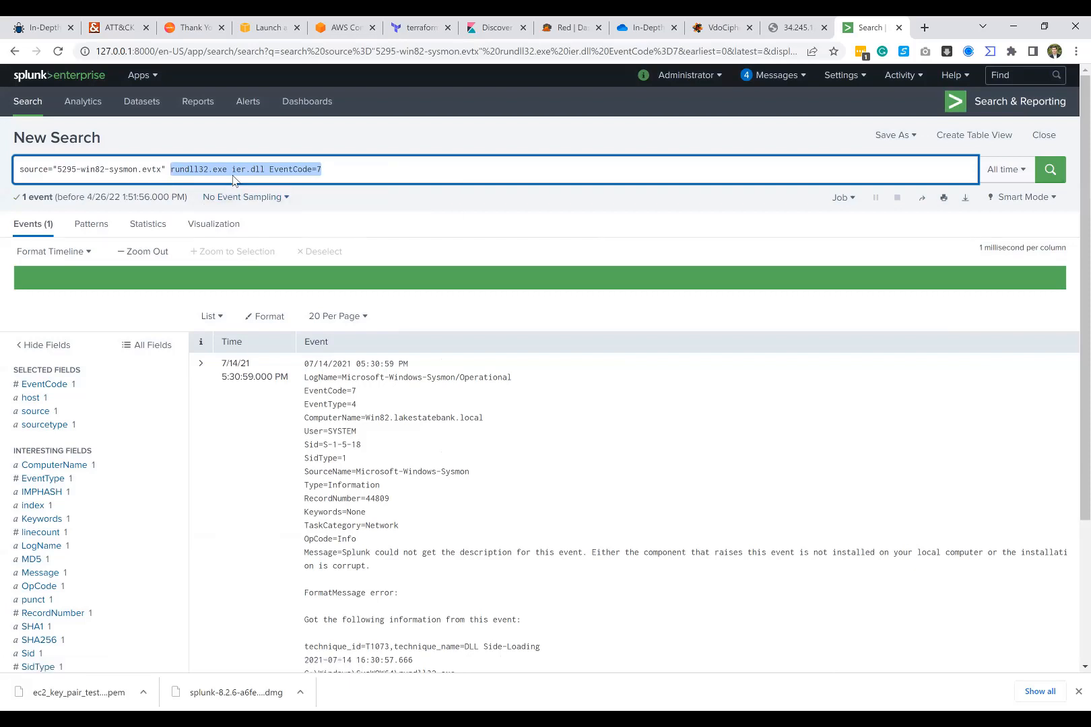
key(ctrl+v)
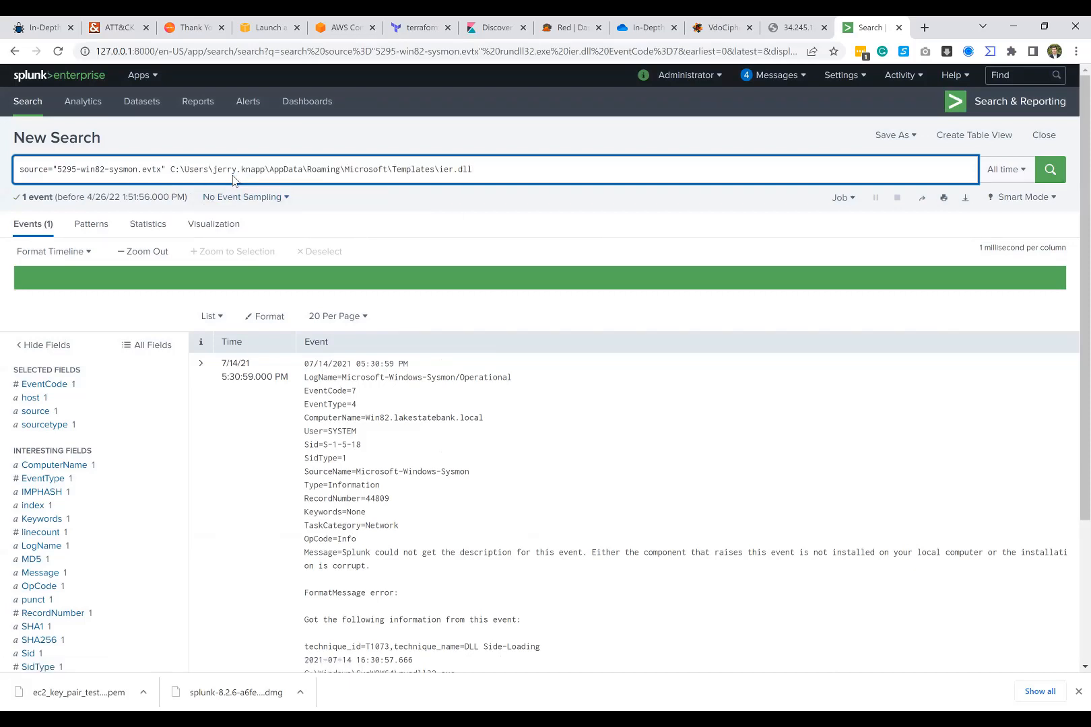
key(Return)
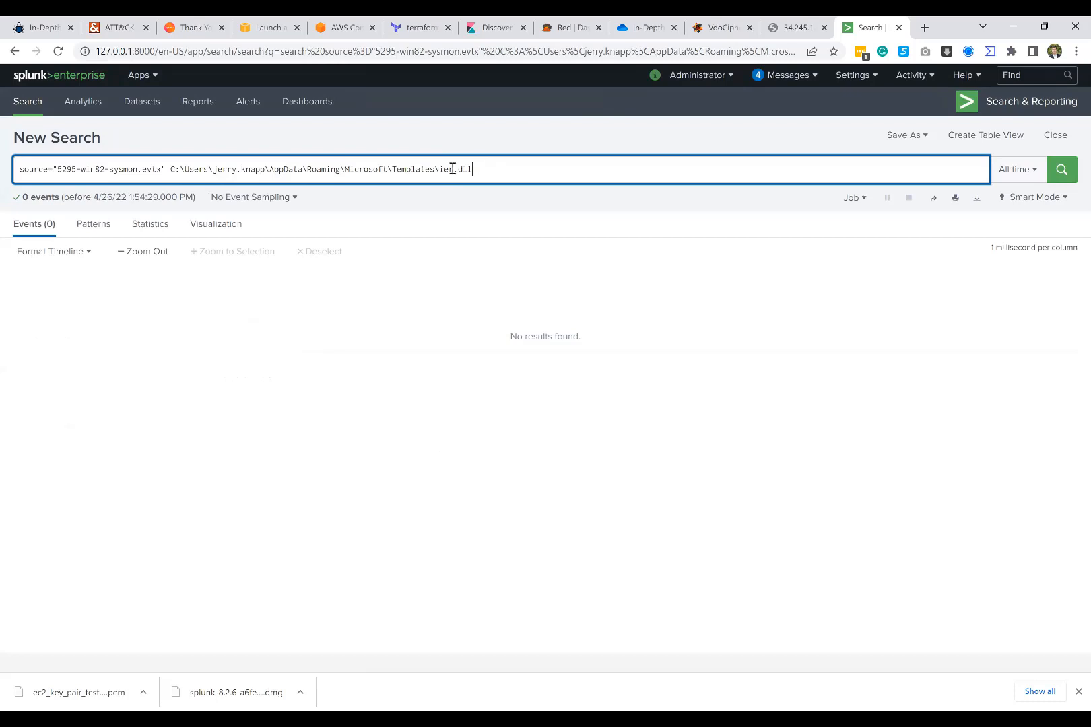
Step: Remove the folder path from the query and search the Sysmon log for ier.dll only
drag(439, 169, 171, 169)
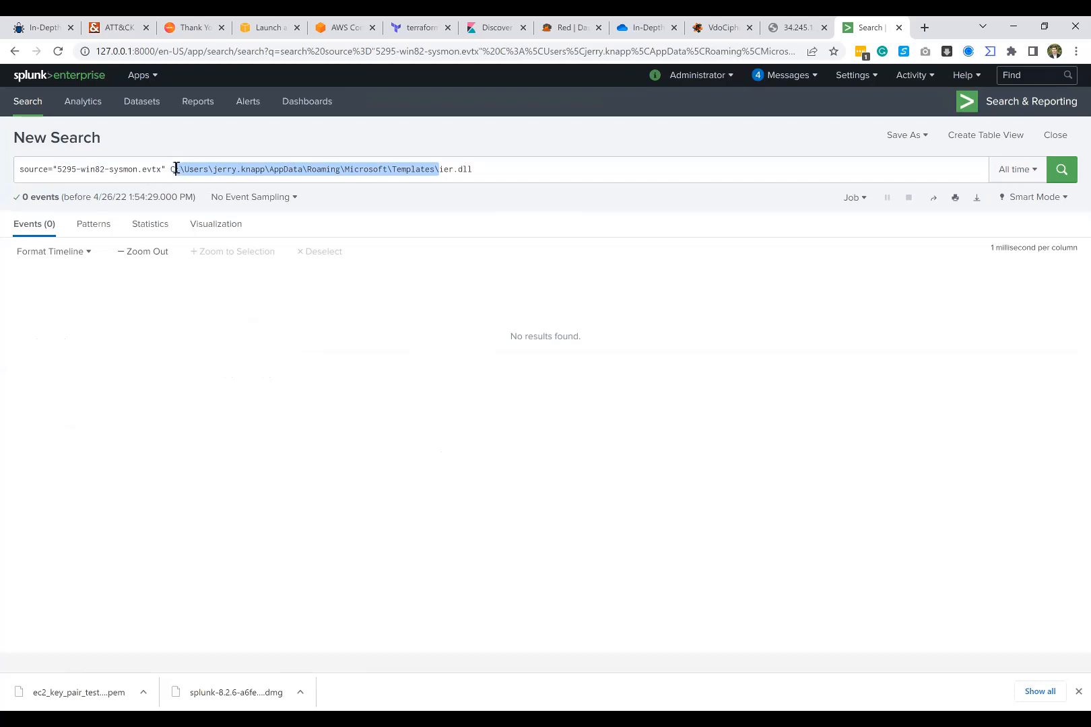
key(BackSpace)
key(Return)
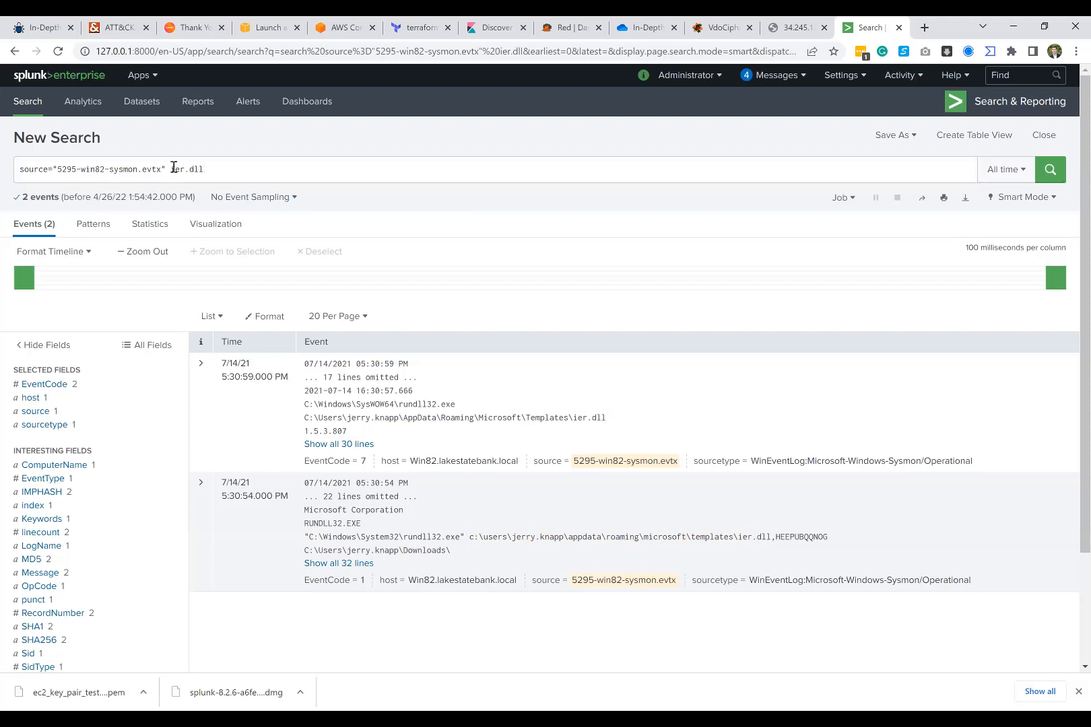
Step: Search the Sysmon log for rundll32.exe instead of ier.dll and filter the results to EventCode 3
drag(170, 168, 222, 167)
text(rundll32.exe)
key(Return)
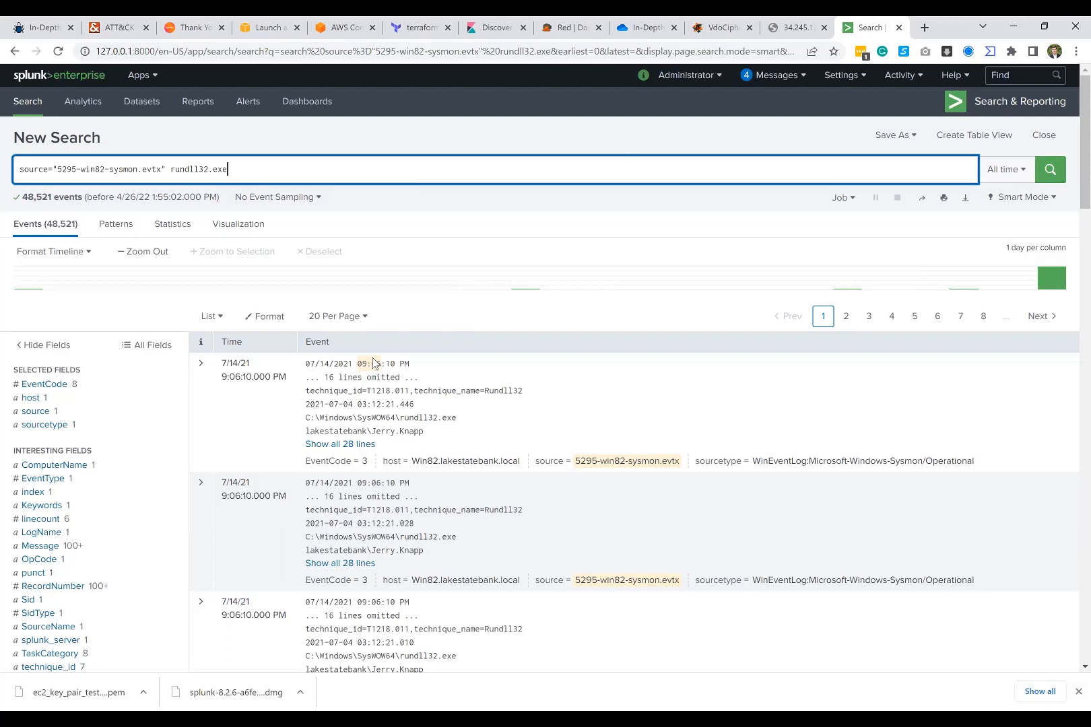
click(44, 383)
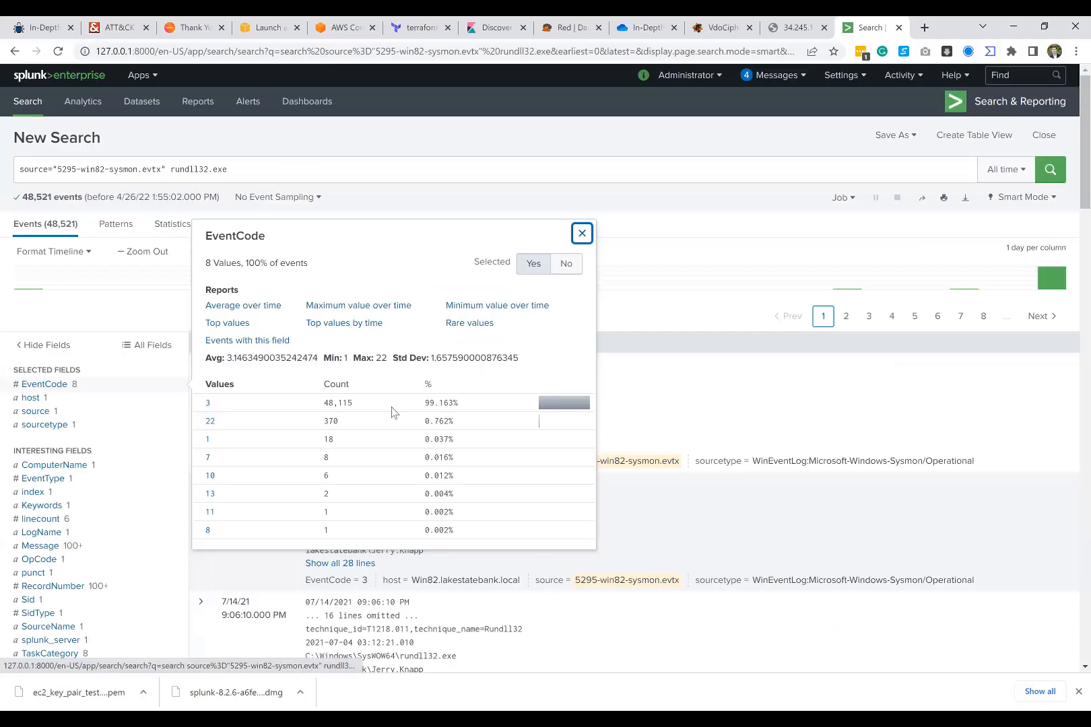
click(208, 404)
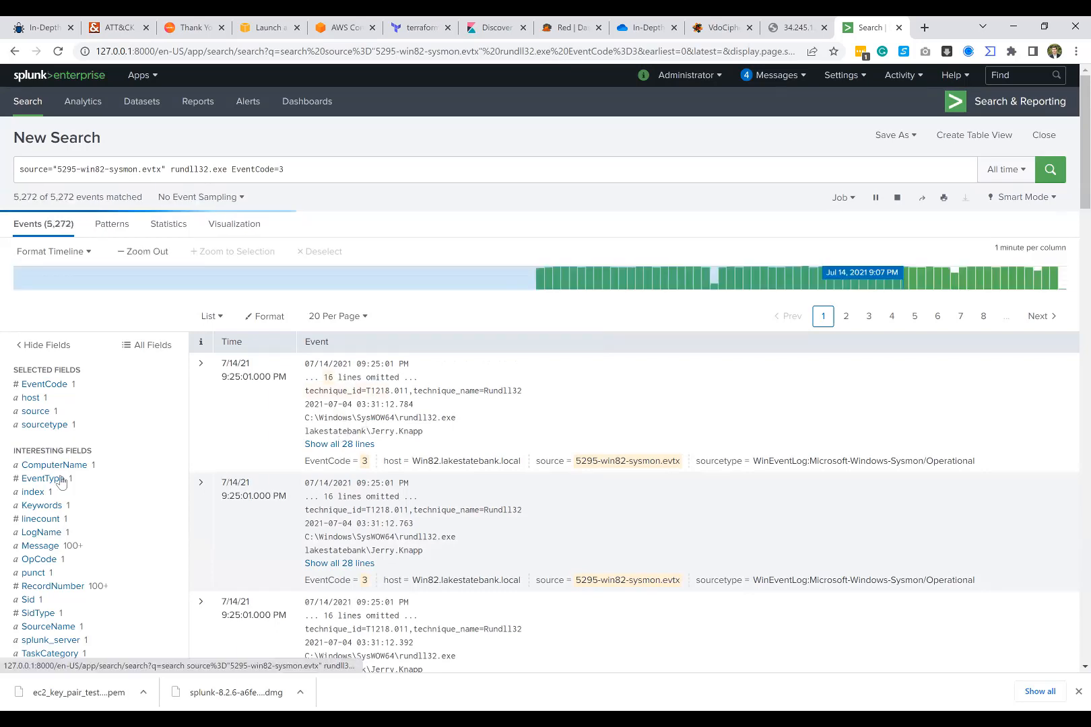
Step: Show all lines of the first EventCode 3 event and examine its source and destination IP addresses
scroll(61, 482, down, 1)
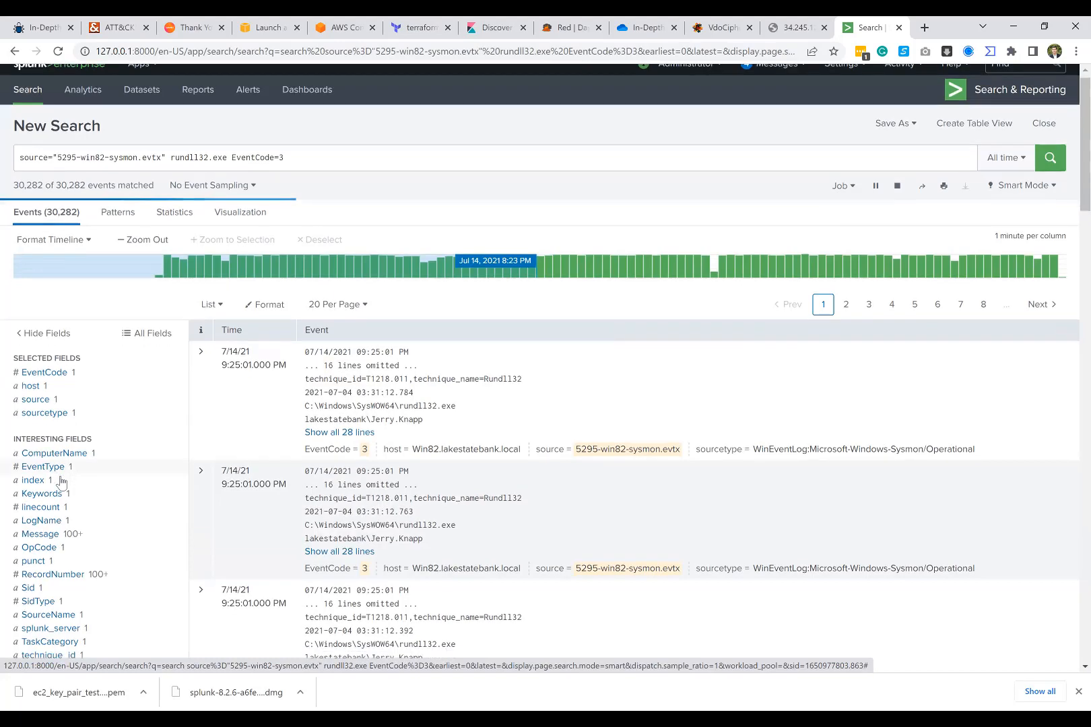
scroll(61, 482, down, 1)
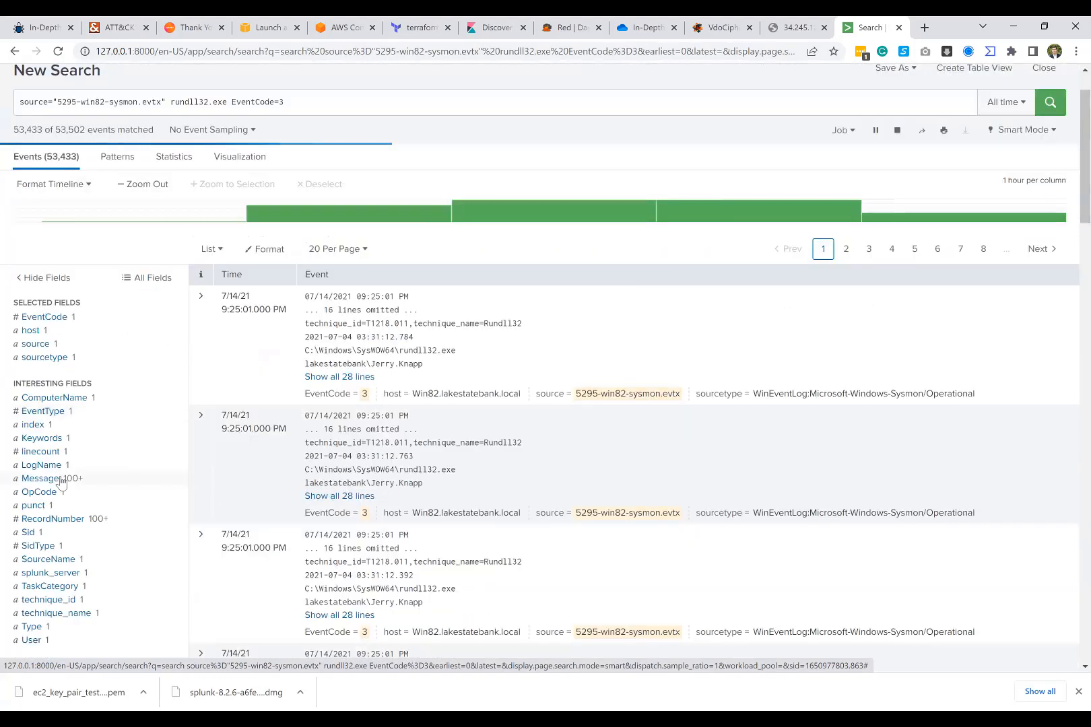
scroll(104, 444, down, 2)
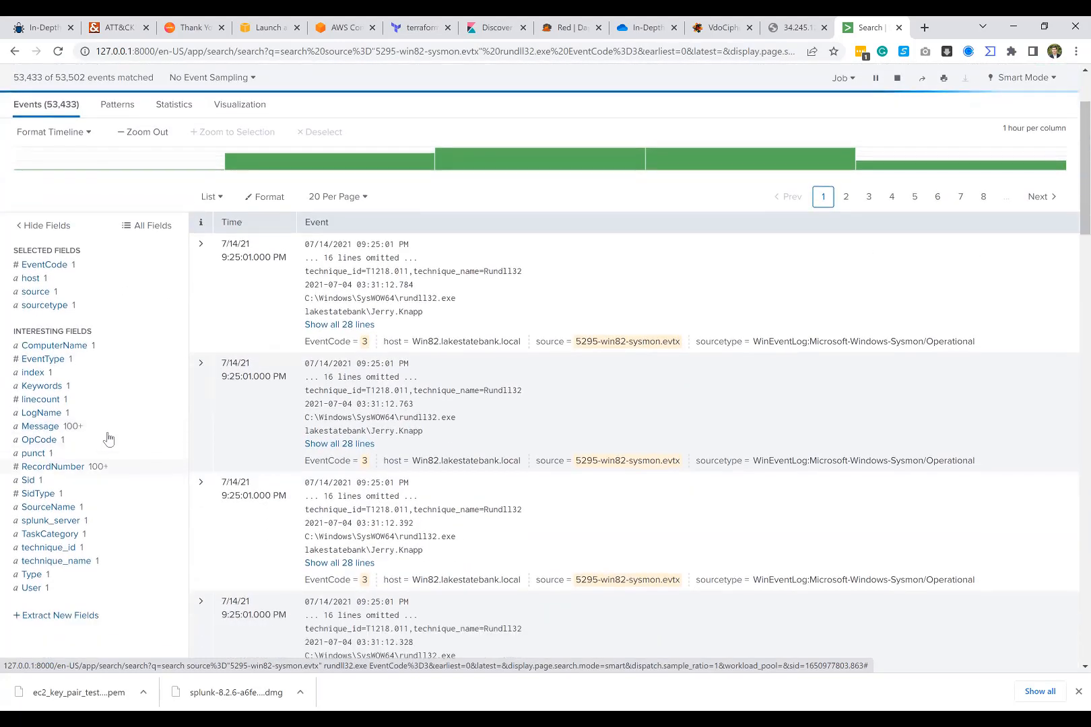
click(345, 310)
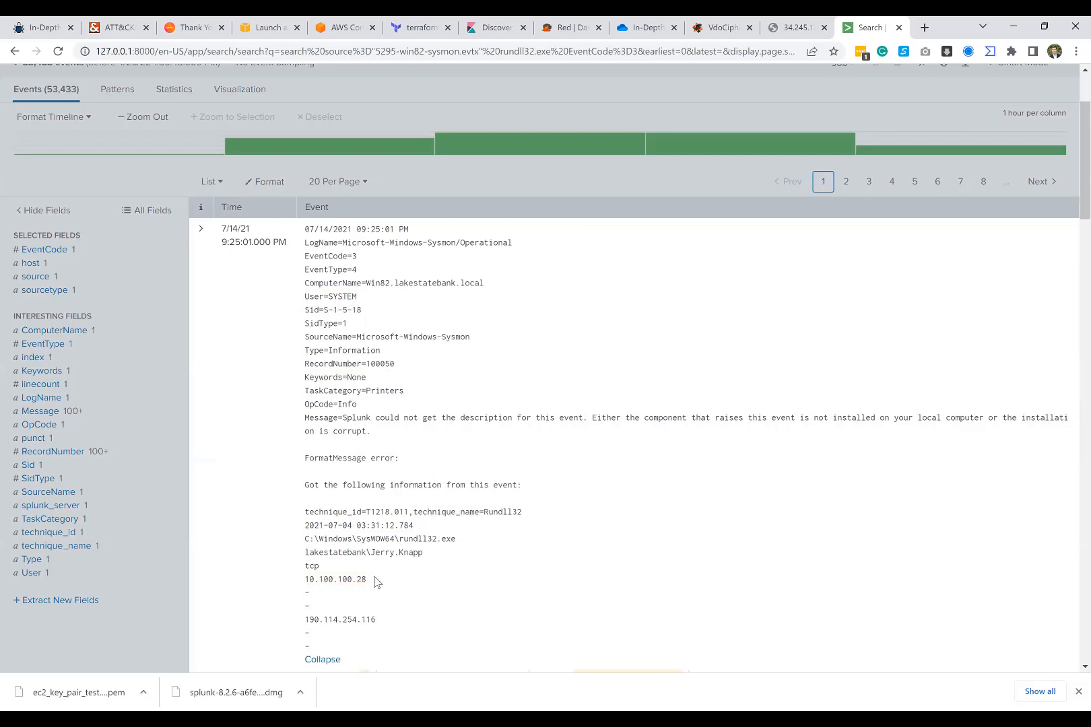
drag(375, 582, 303, 583)
scroll(340, 575, down, 3)
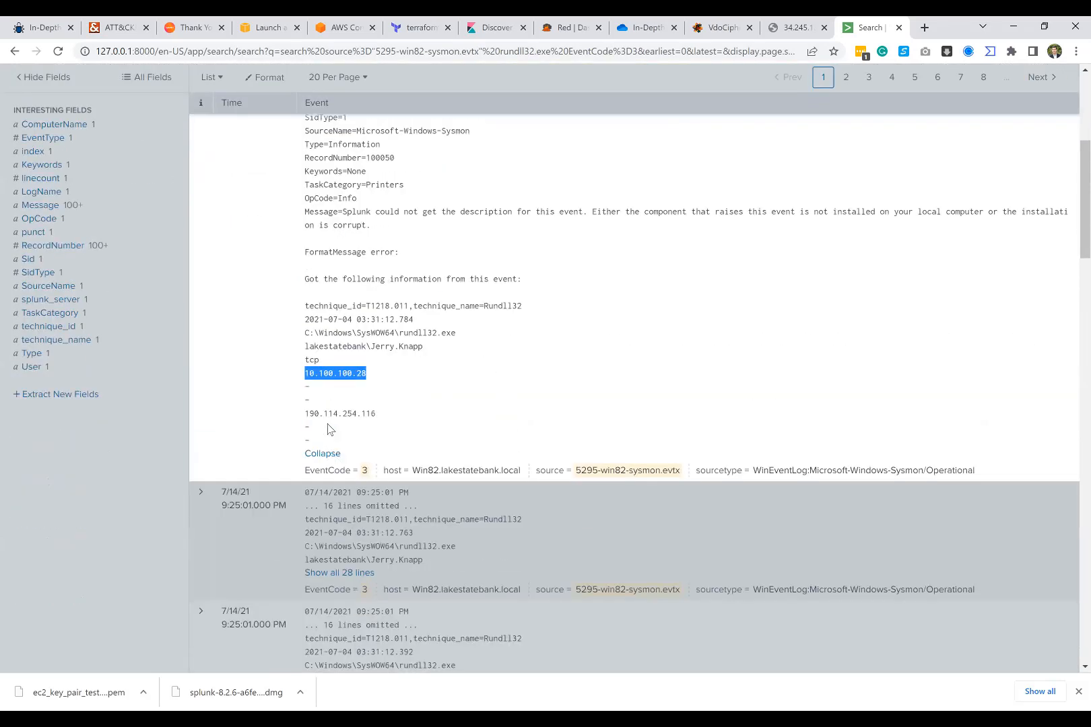
drag(319, 414, 381, 418)
click(379, 418)
scroll(329, 352, down, 3)
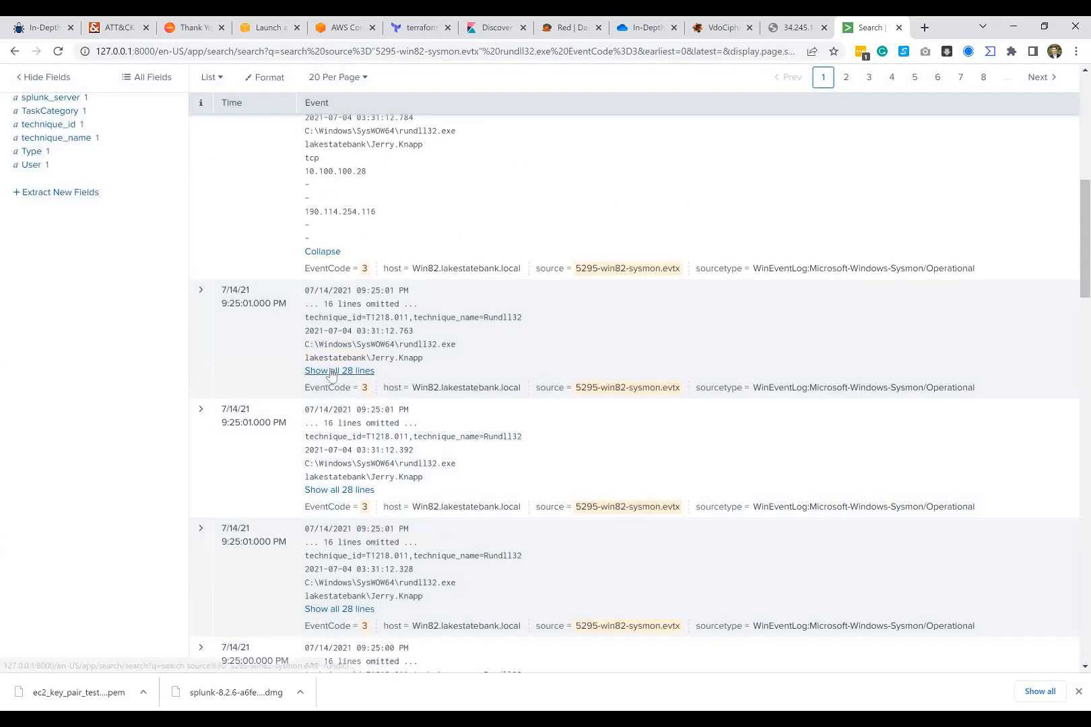
Step: Show all lines of the second EventCode 3 event and examine its source and destination IP addresses
click(334, 371)
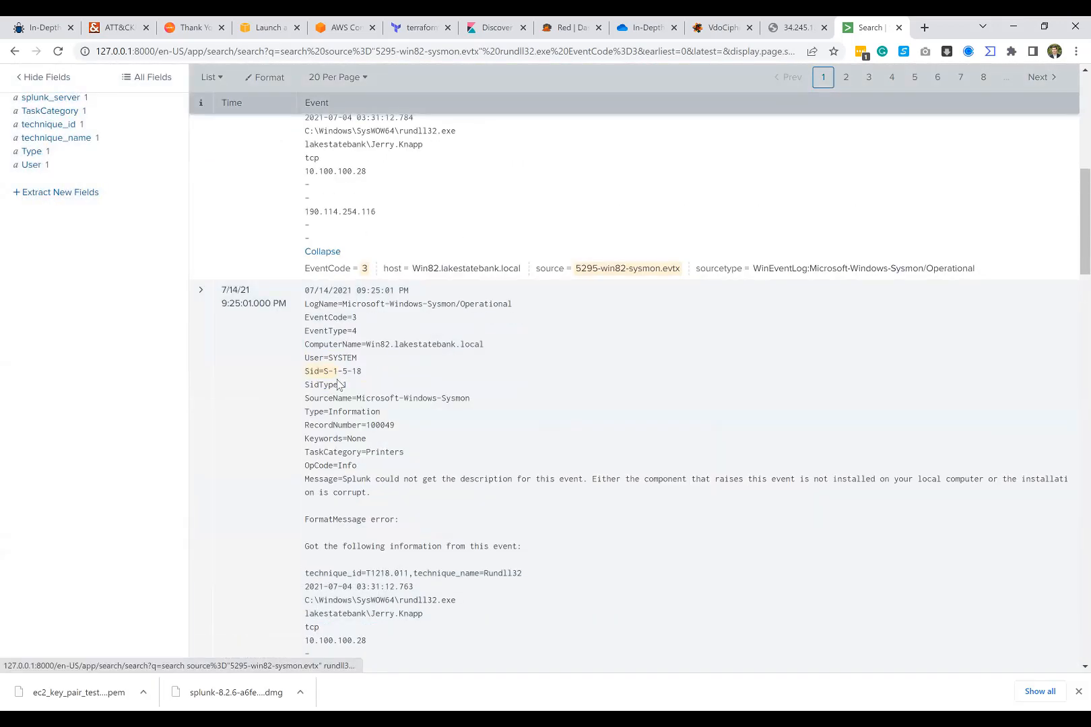
scroll(355, 472, down, 2)
drag(367, 506, 305, 509)
drag(375, 546, 305, 551)
double_click(306, 548)
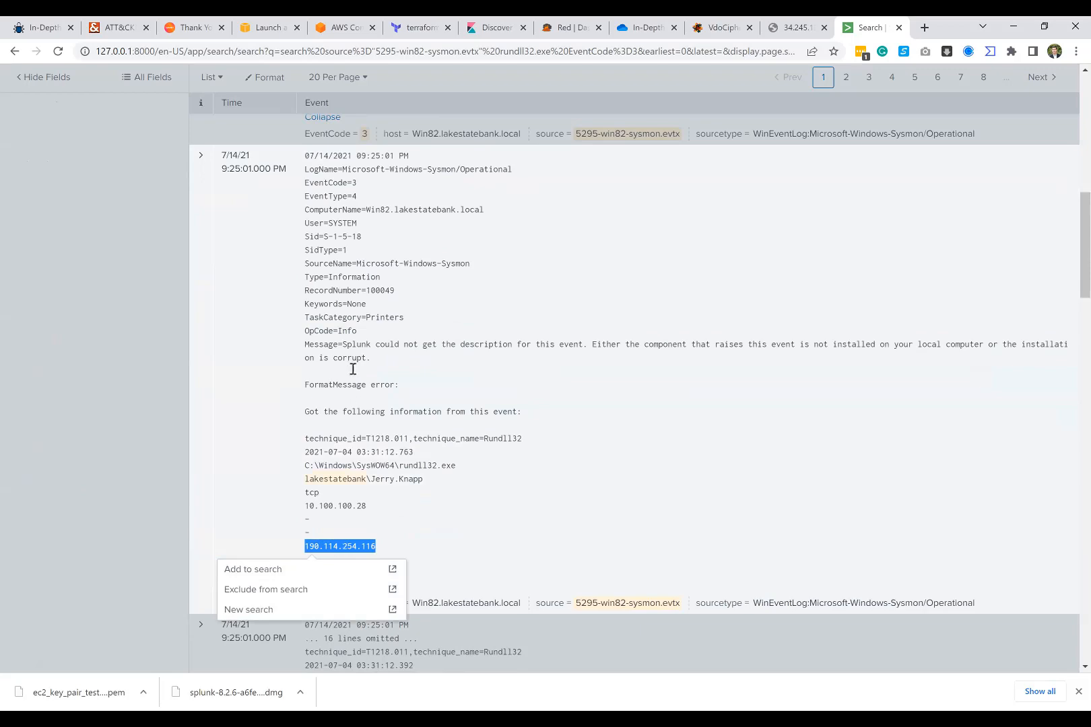
Step: Copy the destination IP address 190.114.254.116 from the first EventCode 3 event
scroll(352, 318, up, 4)
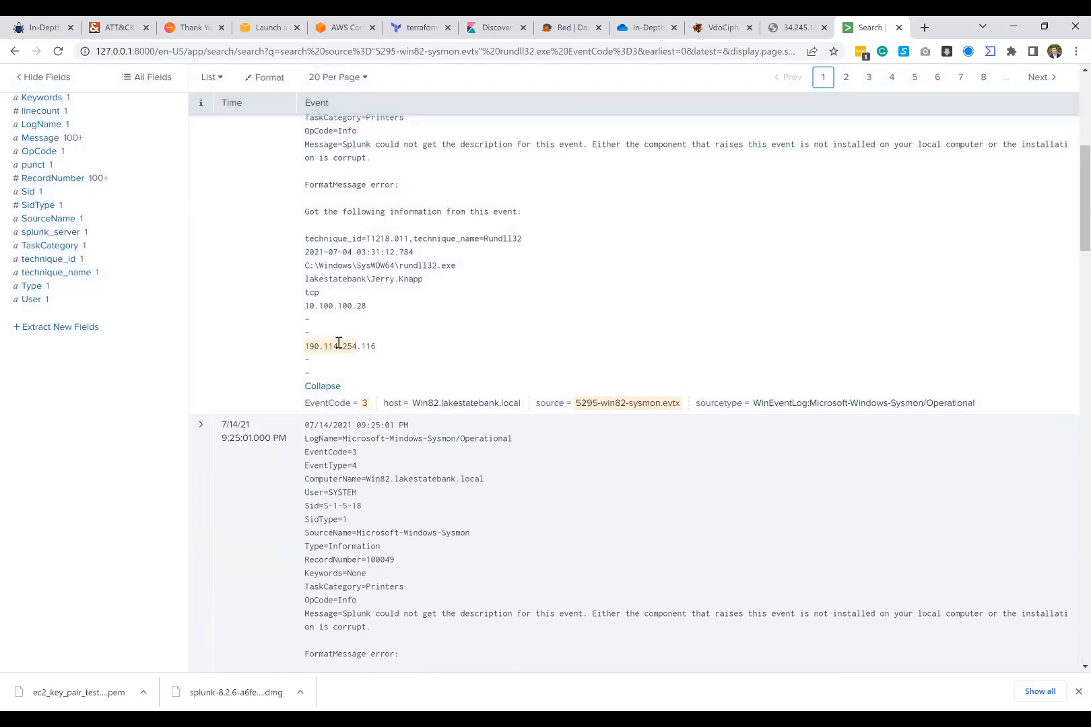
double_click(351, 346)
key(ctrl+c)
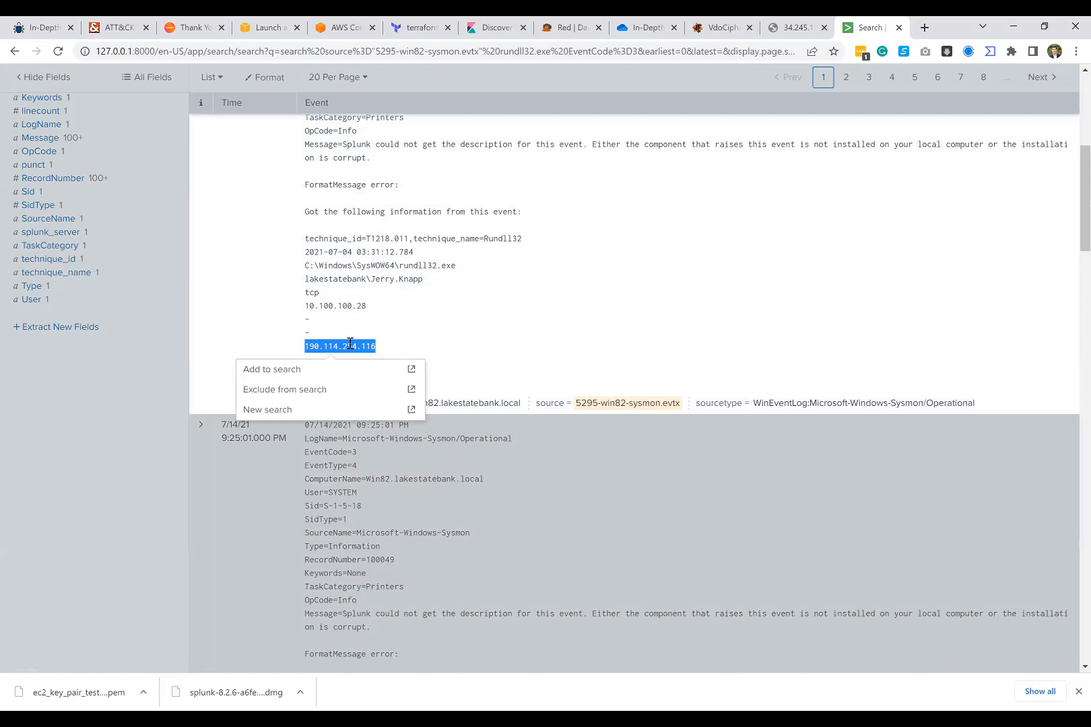
scroll(351, 345, up, 5)
scroll(352, 377, down, 3)
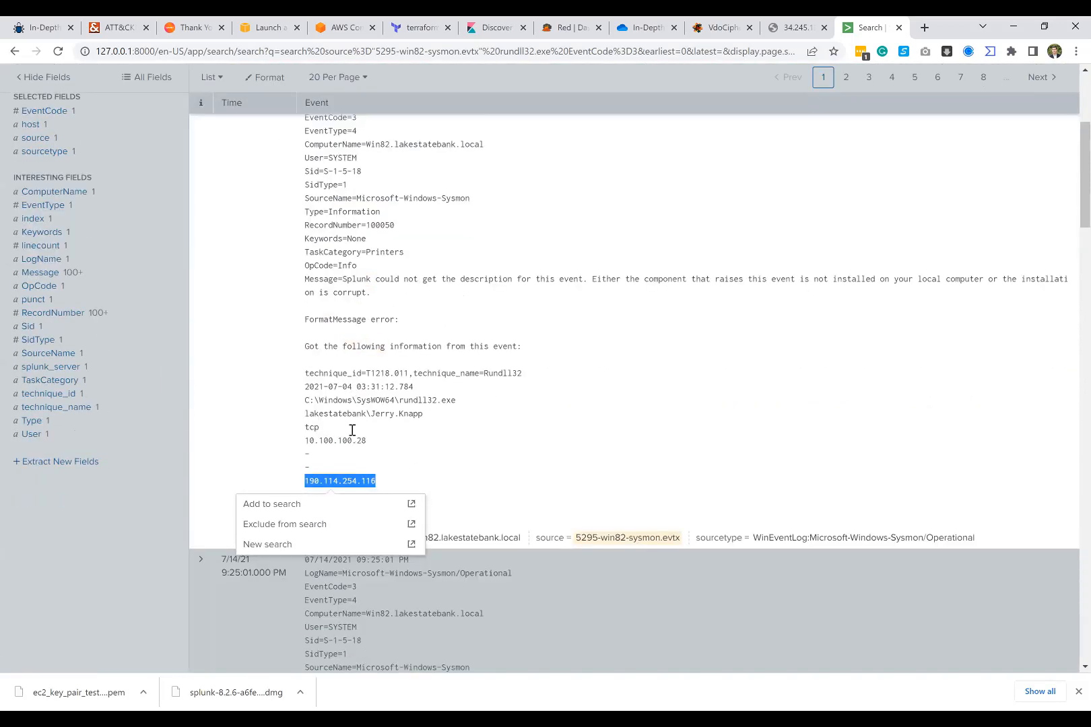
click(334, 505)
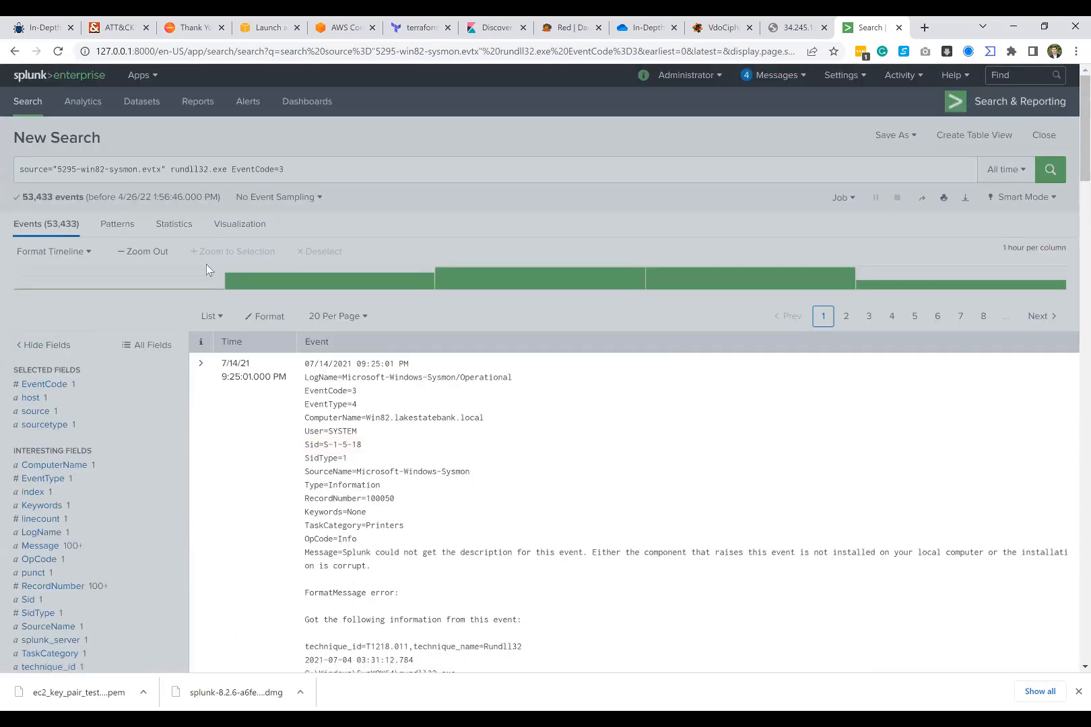
scroll(259, 328, down, 4)
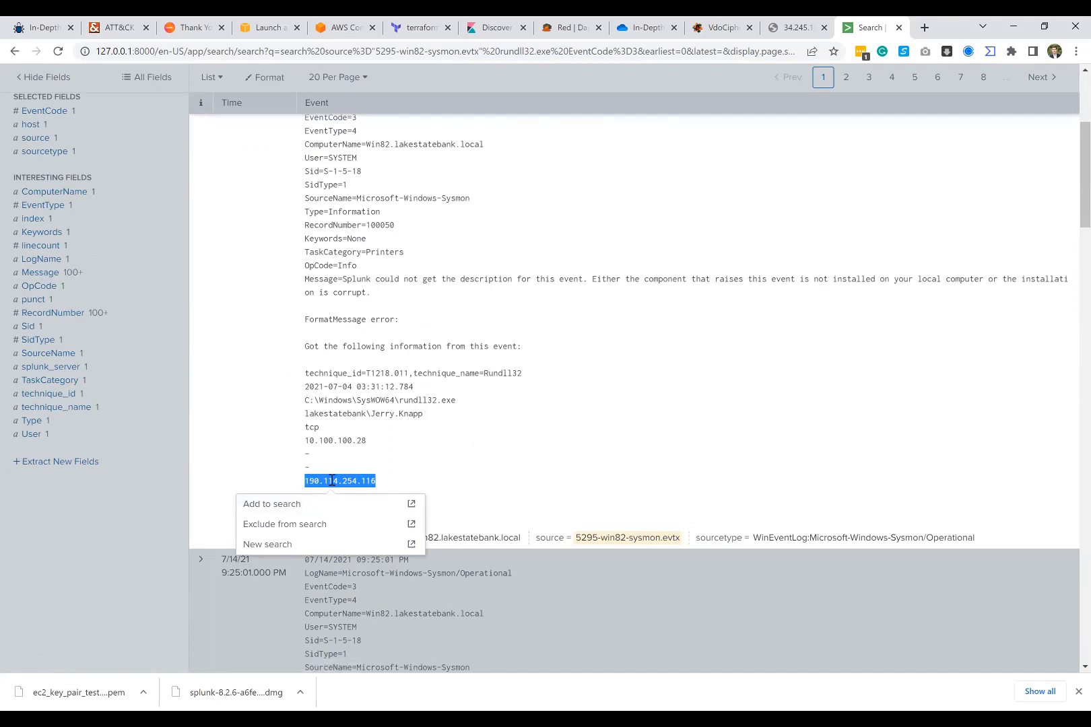
right_click(332, 481)
click(357, 495)
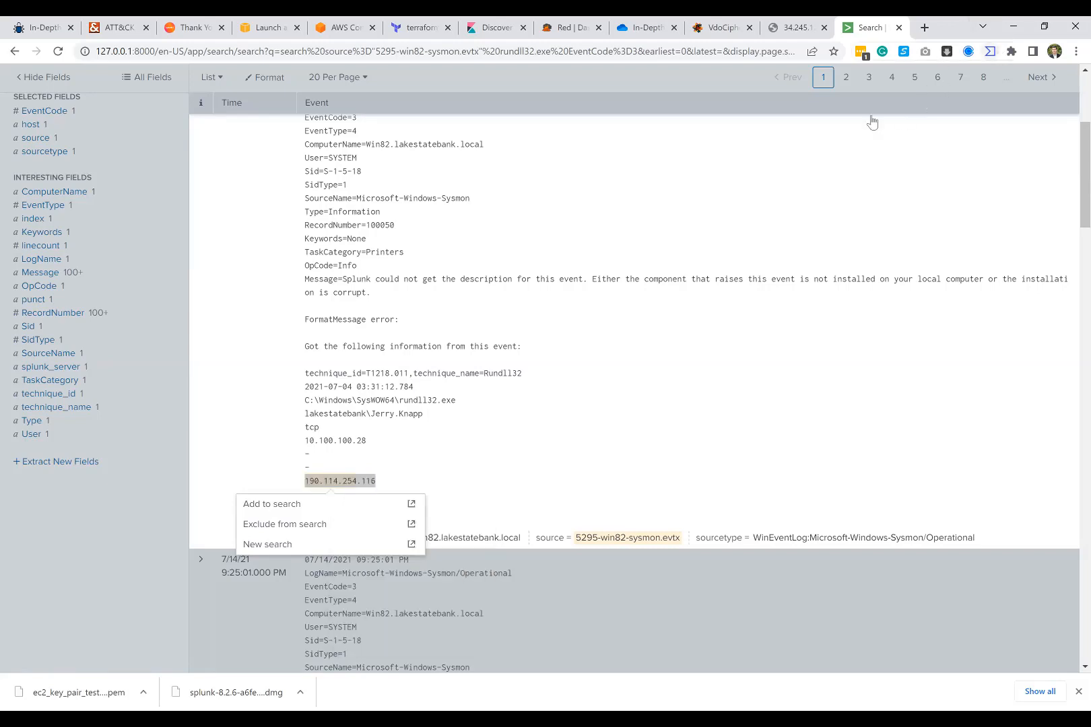
Step: Open VirusTotal in a new browser tab, look up 190.114.254.116 as a URL and examine the security vendors' verdicts
click(989, 52)
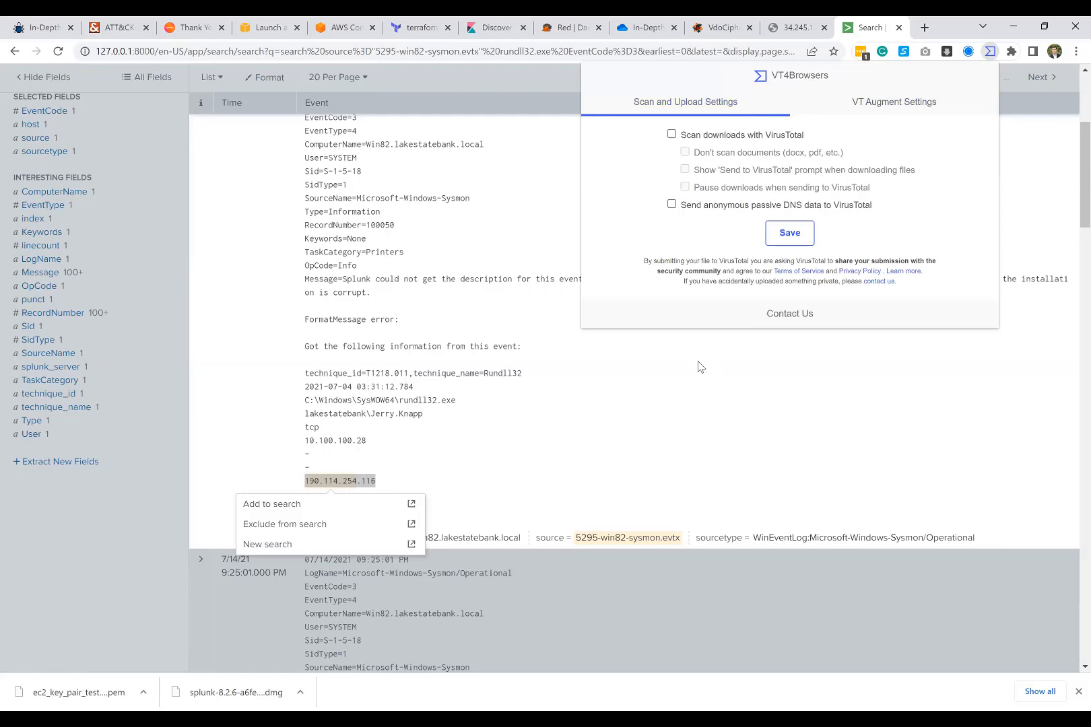
click(929, 26)
click(929, 26)
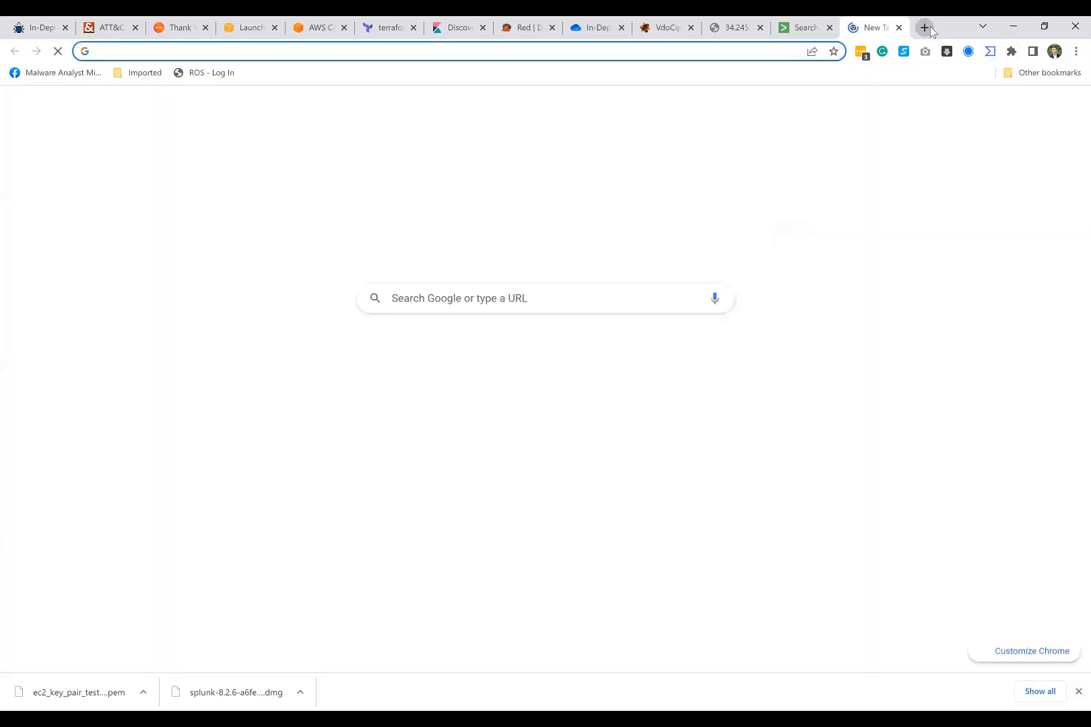
text(vi)
key(Return)
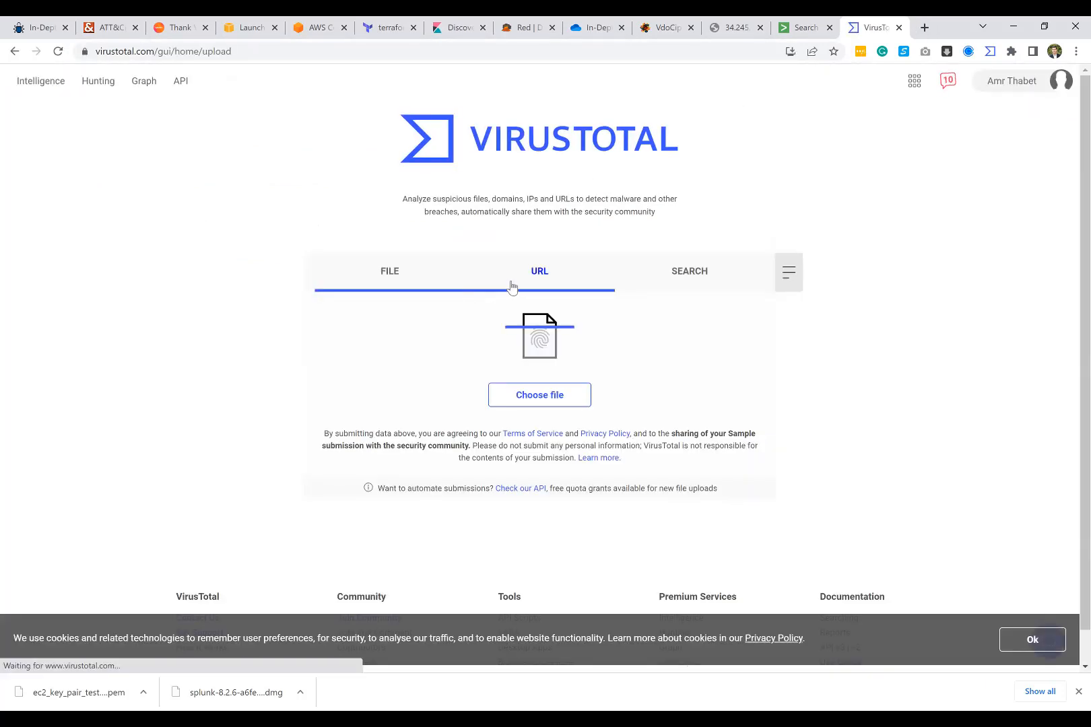
click(511, 287)
key(ctrl+v)
key(Return)
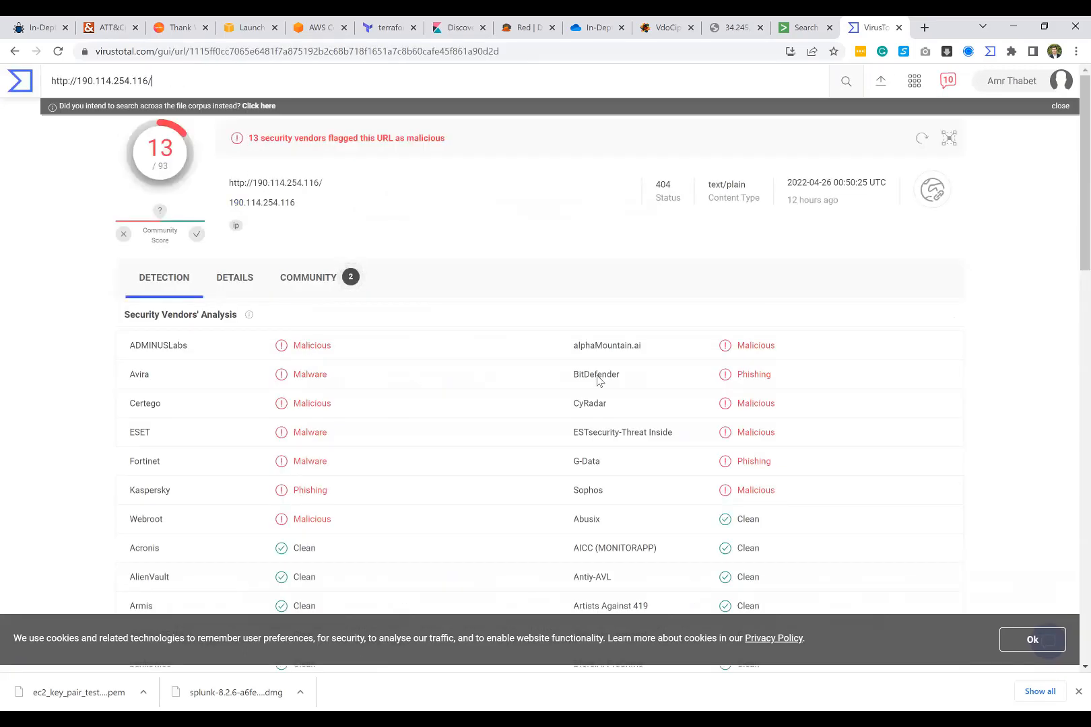
double_click(298, 491)
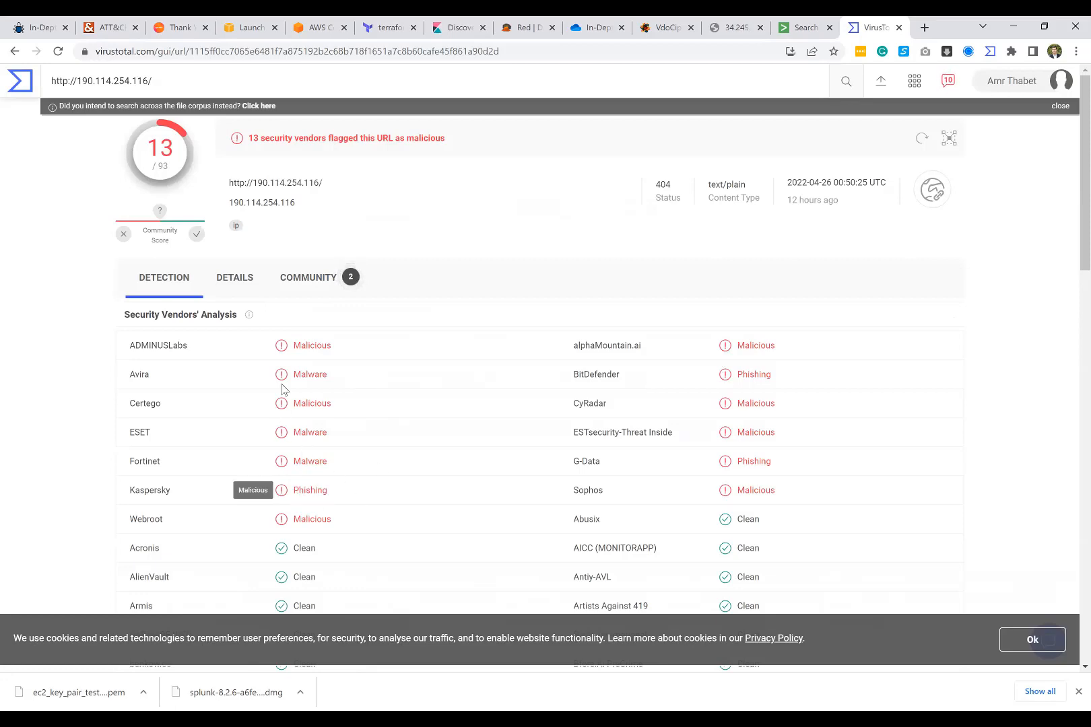
double_click(310, 375)
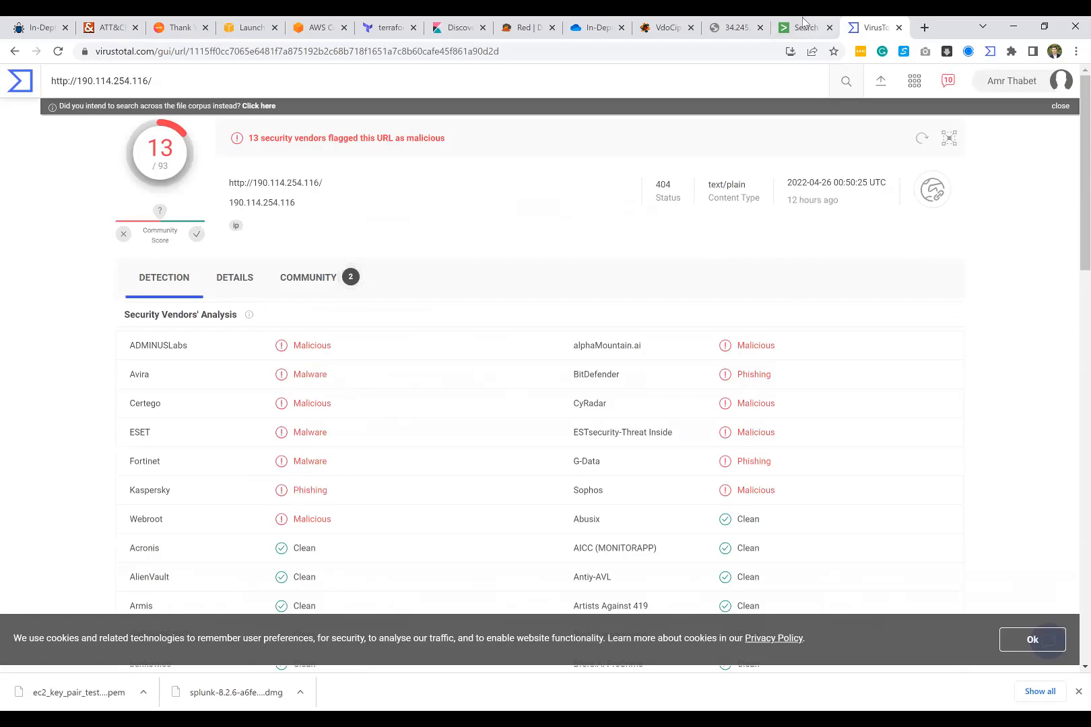
Step: Return to Splunk, copy 190.114.254.116 from the first event and rerun the EventCode=3 search with that address added as a term
click(801, 27)
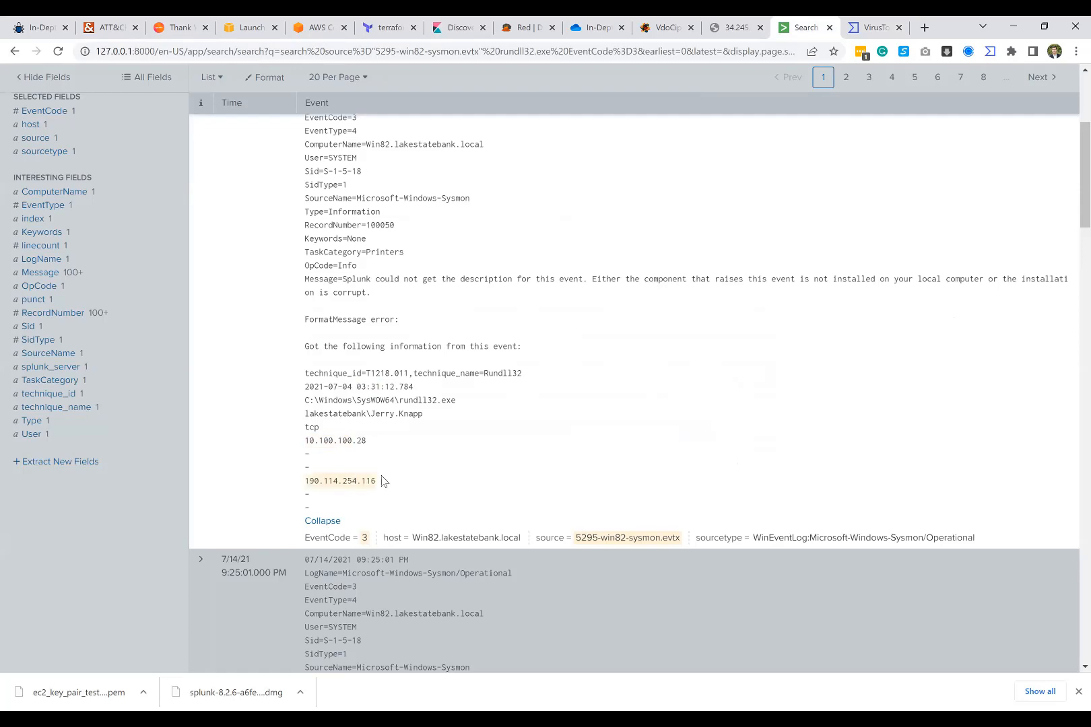
drag(376, 482, 304, 489)
scroll(319, 484, up, 4)
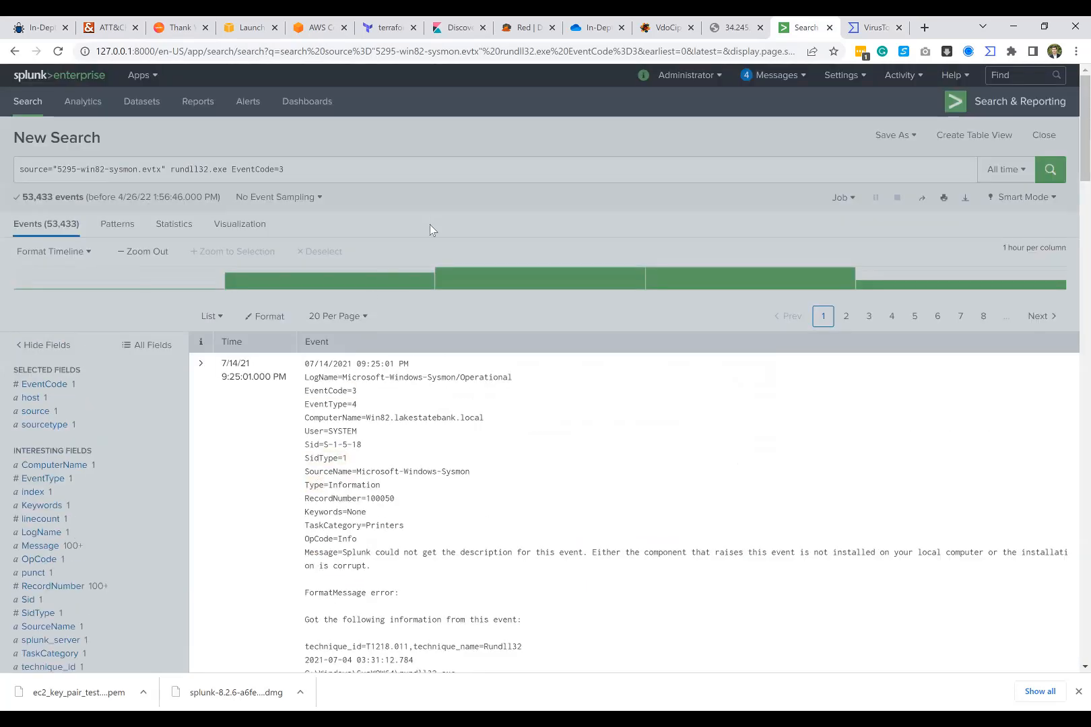
scroll(416, 455, down, 4)
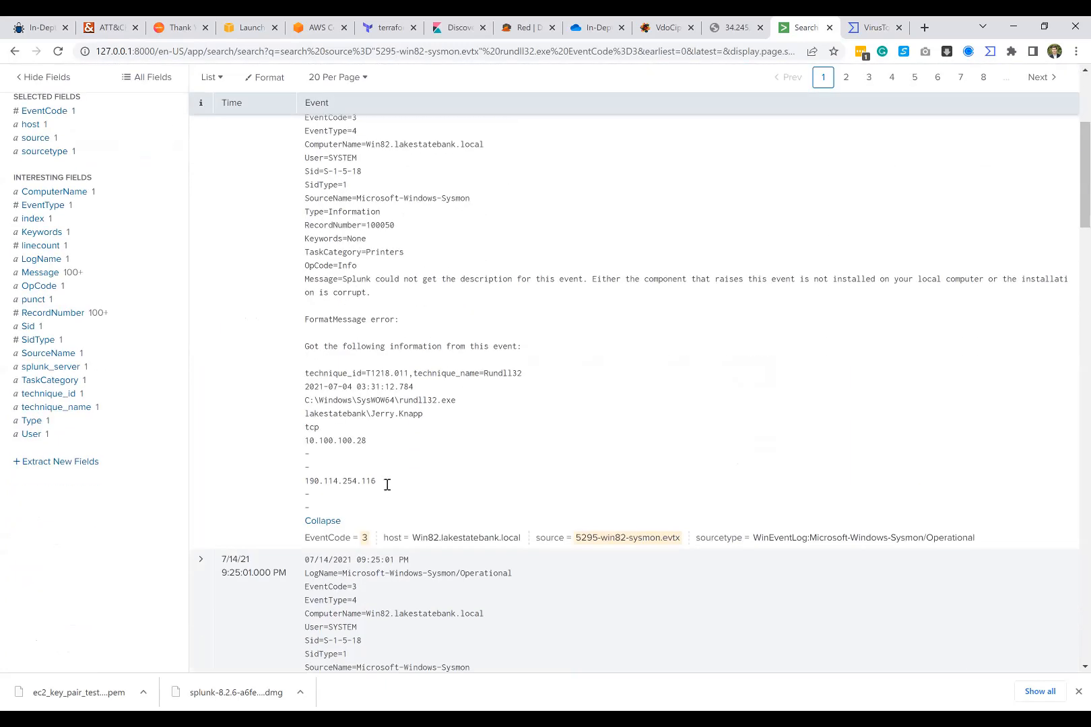
drag(387, 490, 307, 484)
key(ctrl+c)
scroll(288, 404, up, 4)
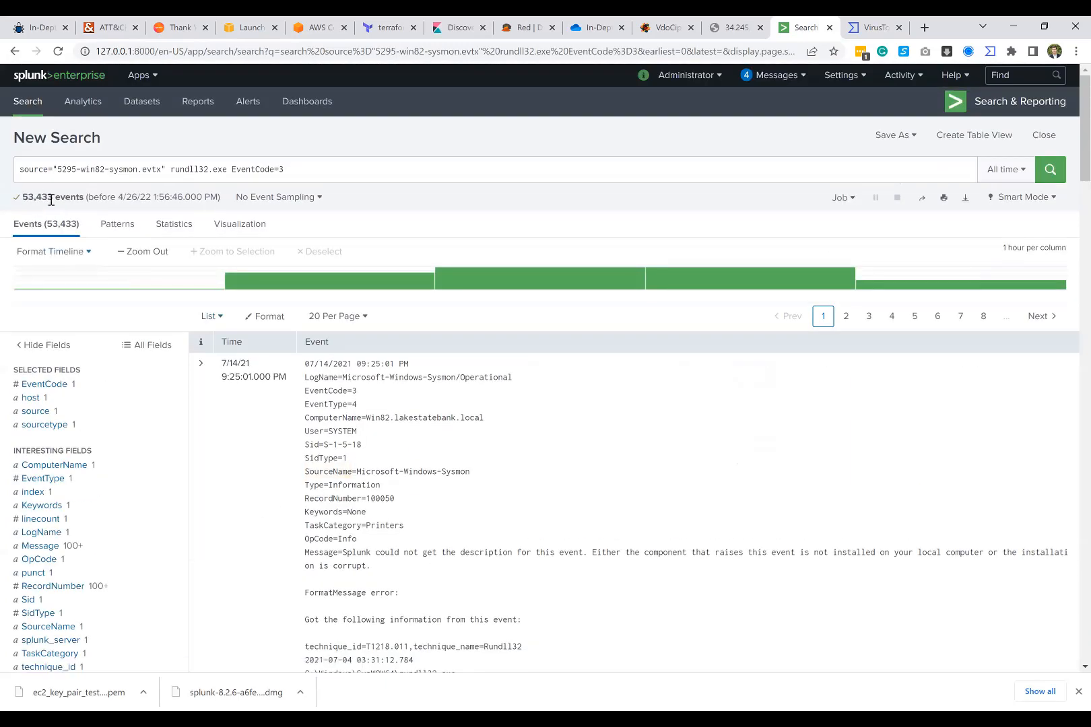
click(318, 176)
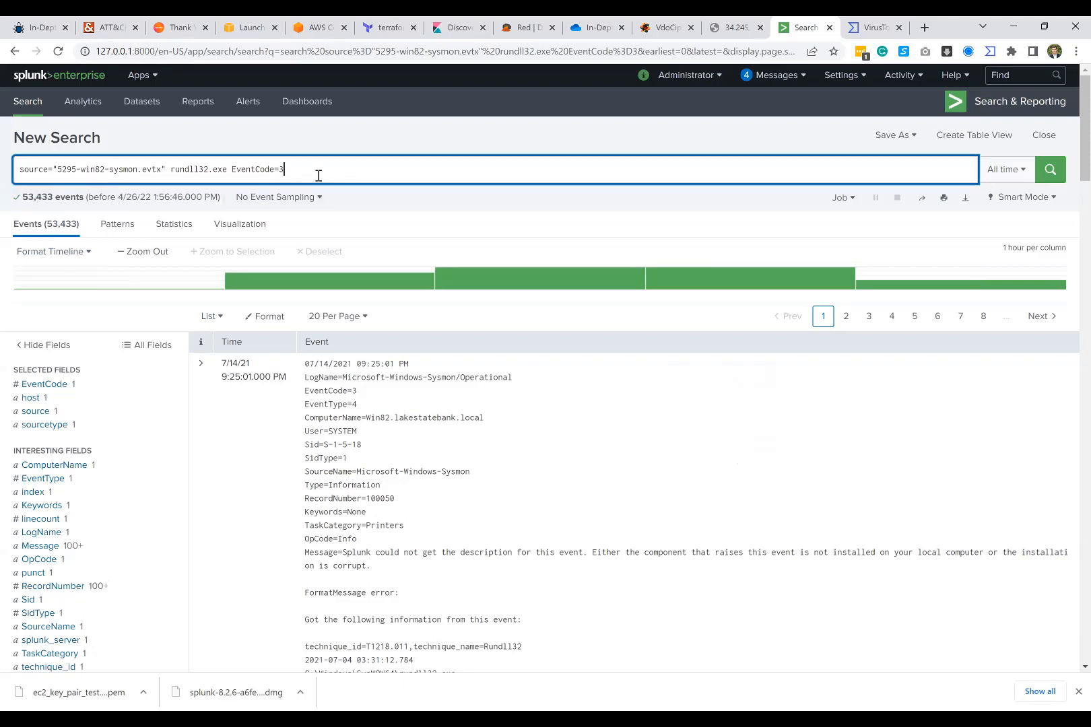
key(ctrl+v)
key(Return)
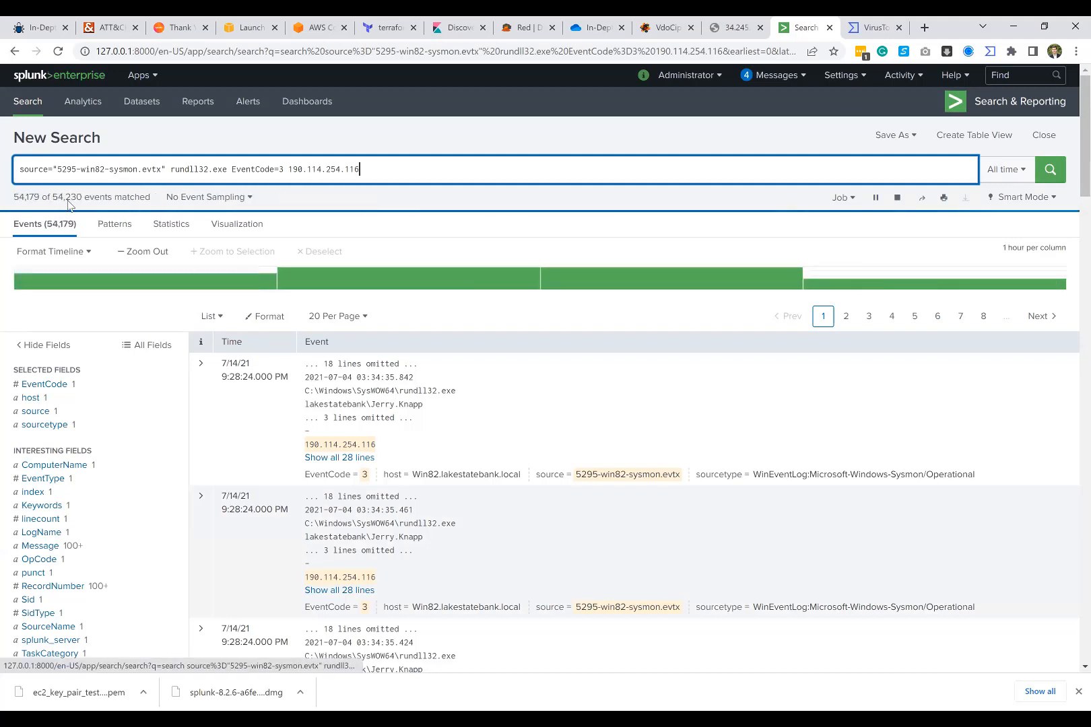
Step: Examine the number of events matching 190.114.254.116 and look through the listed rundll32.exe connections
double_click(24, 197)
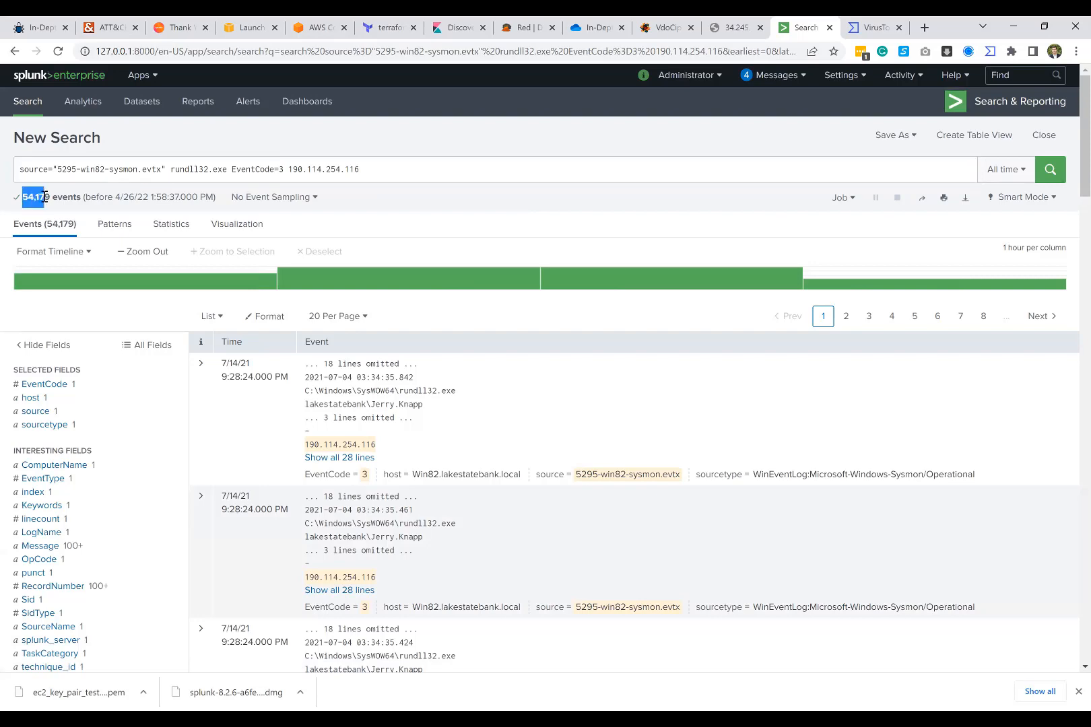
click(24, 200)
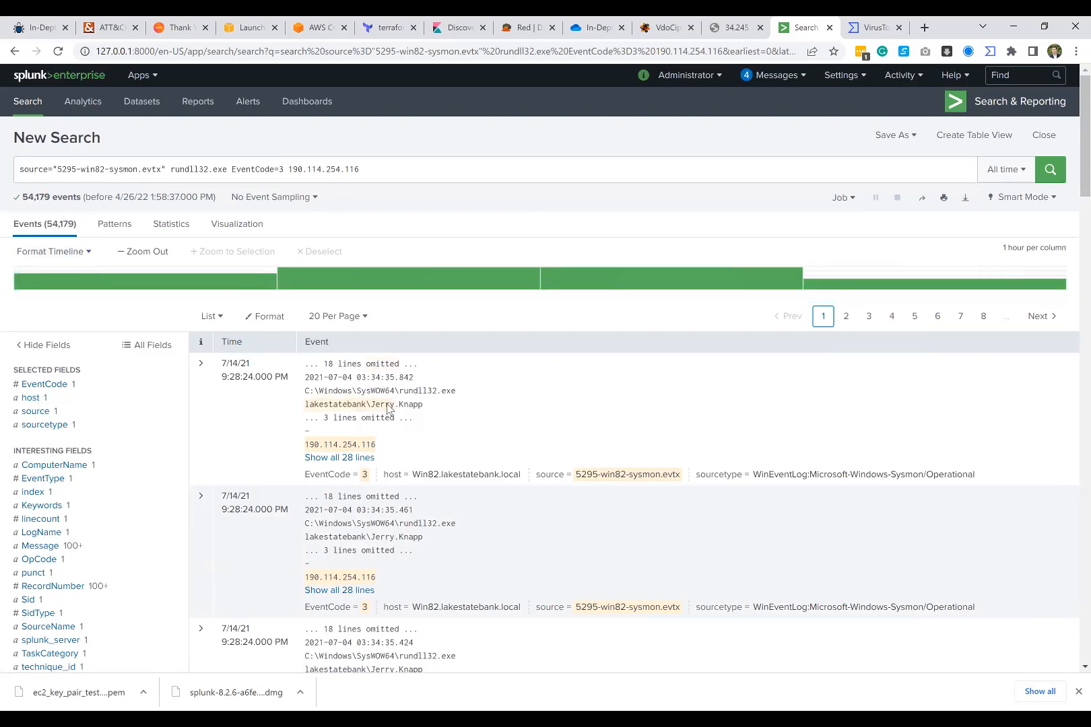
scroll(364, 404, down, 15)
scroll(360, 321, down, 6)
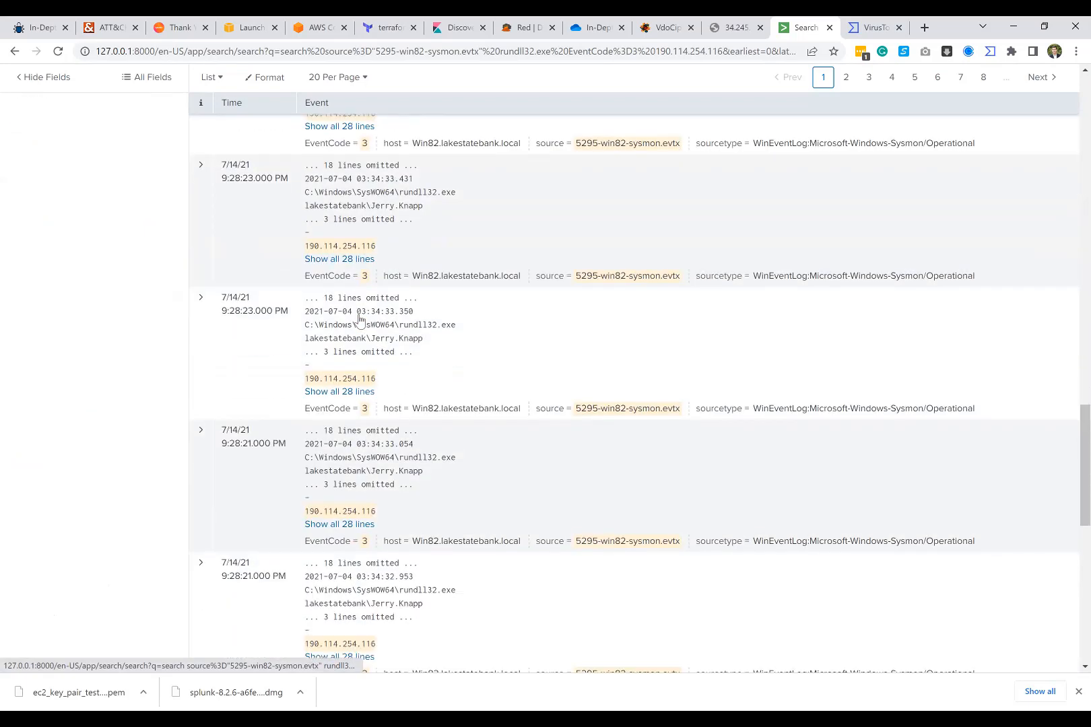
scroll(369, 407, up, 15)
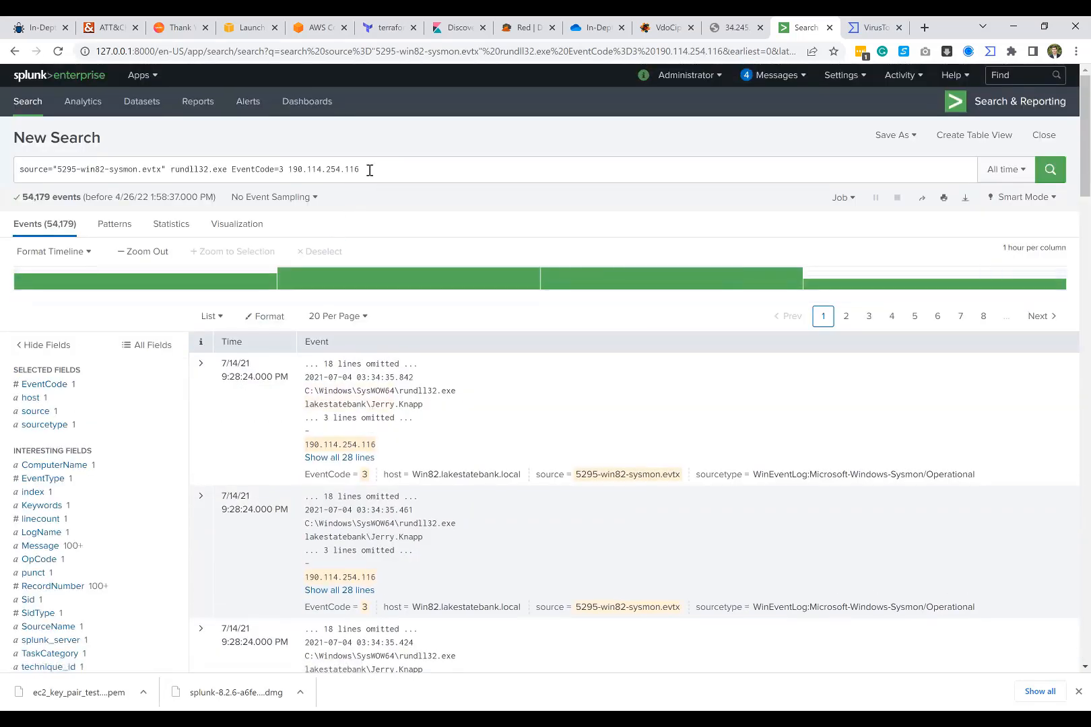
Step: Show all lines of the first matching event, examine its source and destination IP addresses, and collapse it again
drag(367, 169, 286, 168)
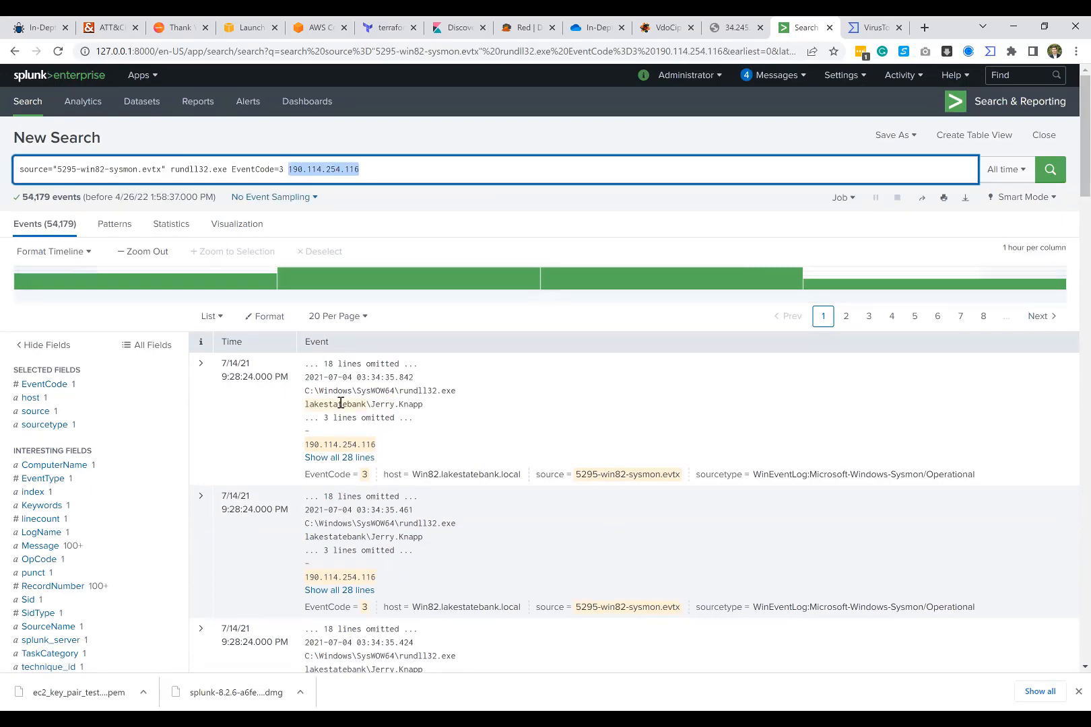
click(336, 458)
scroll(355, 441, down, 5)
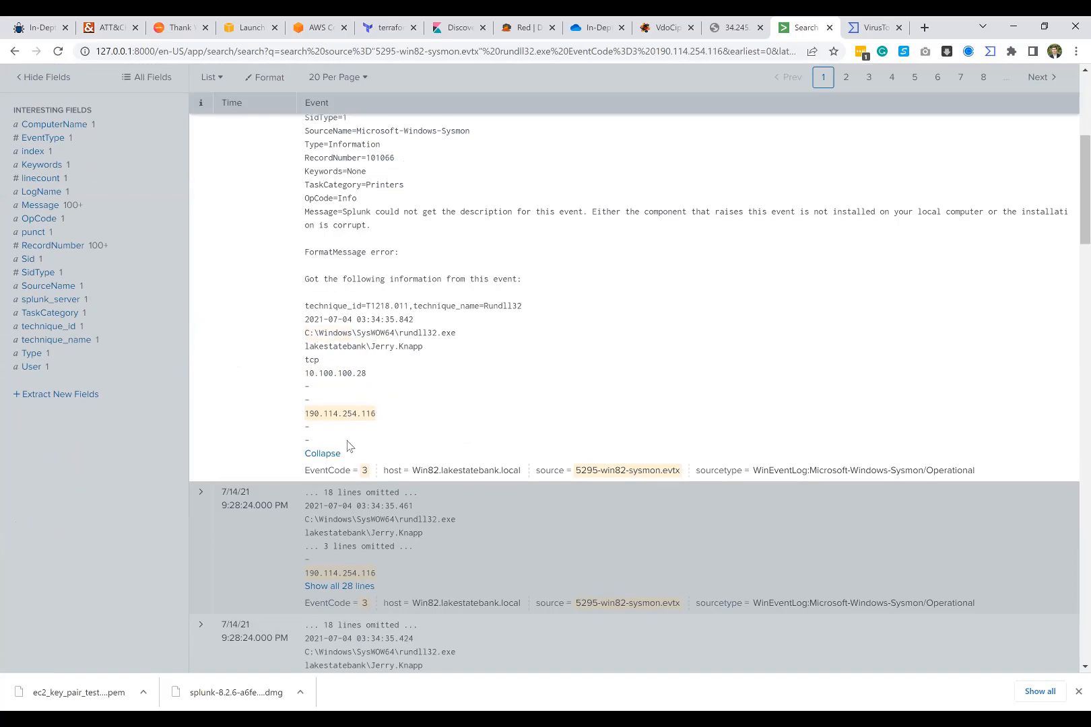
click(323, 454)
scroll(329, 365, up, 5)
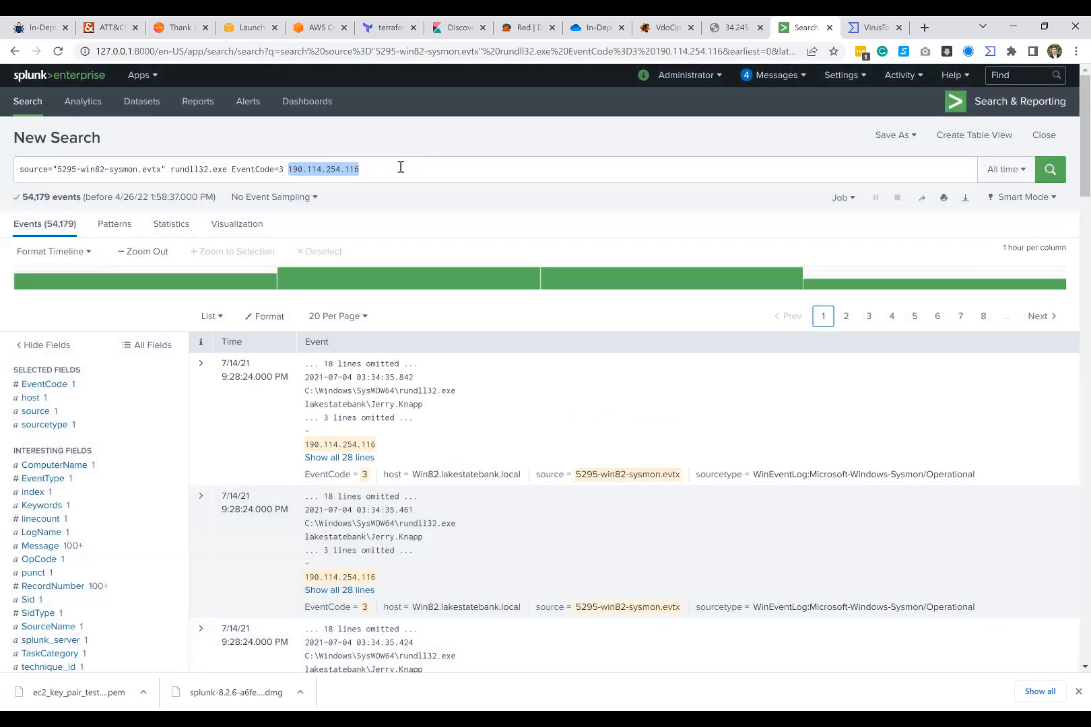
click(401, 167)
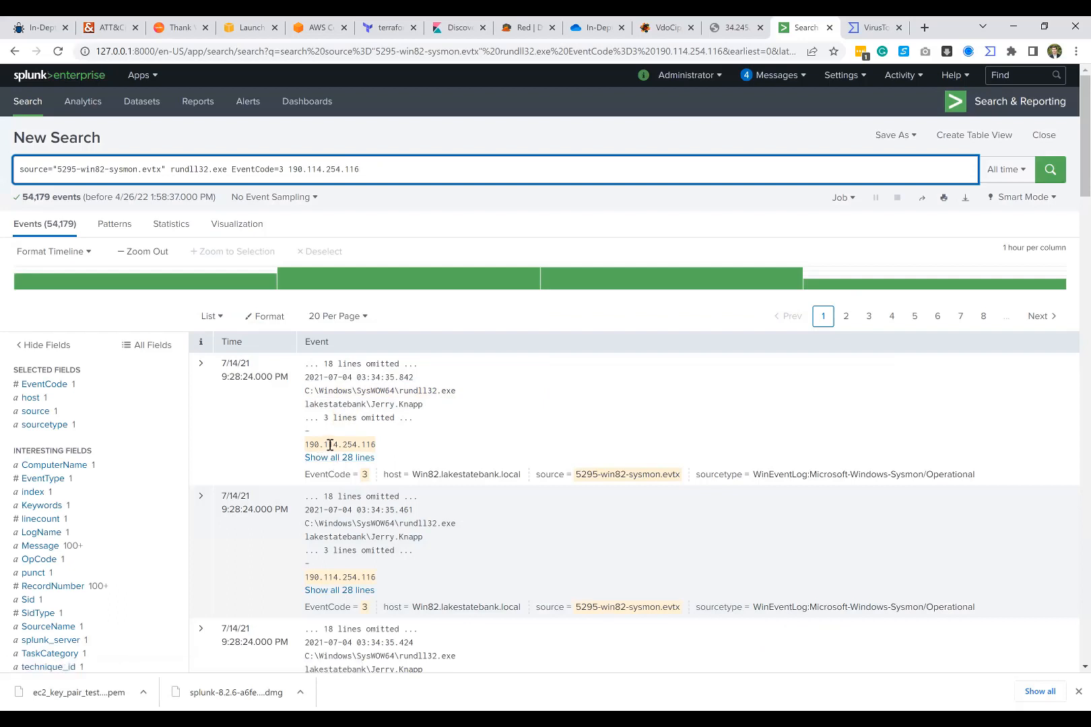
Step: Compare the first event's rundll32.exe path and destination address with the VirusTotal verdicts for 190.114.254.116, returning to the Splunk results
triple_click(449, 392)
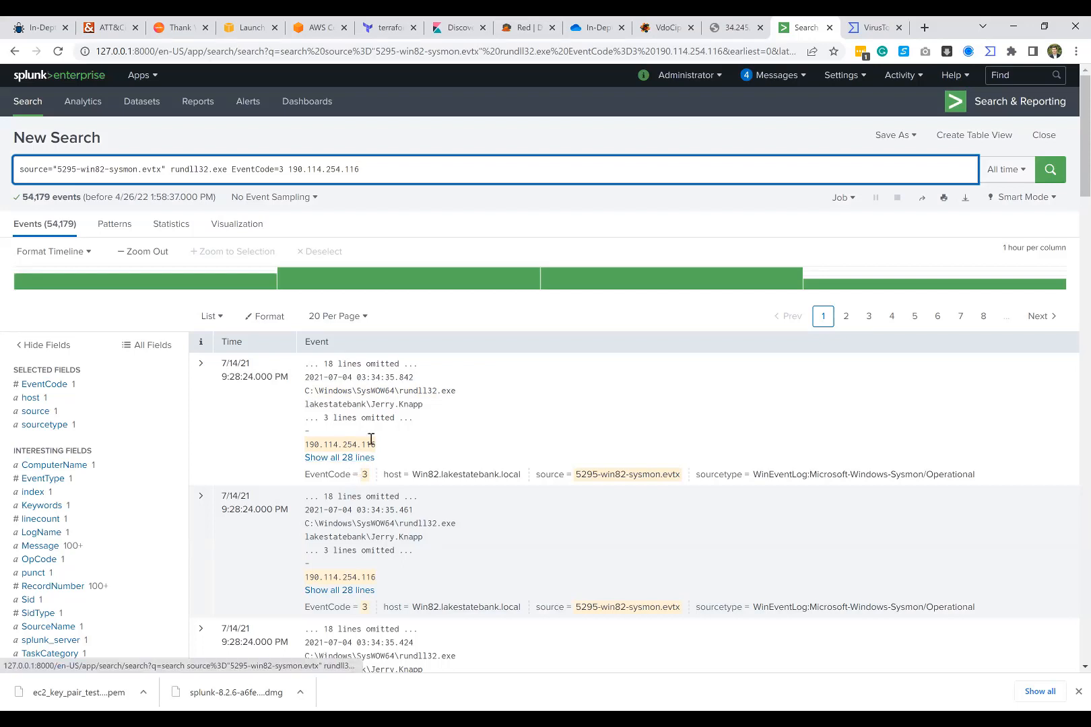
click(874, 27)
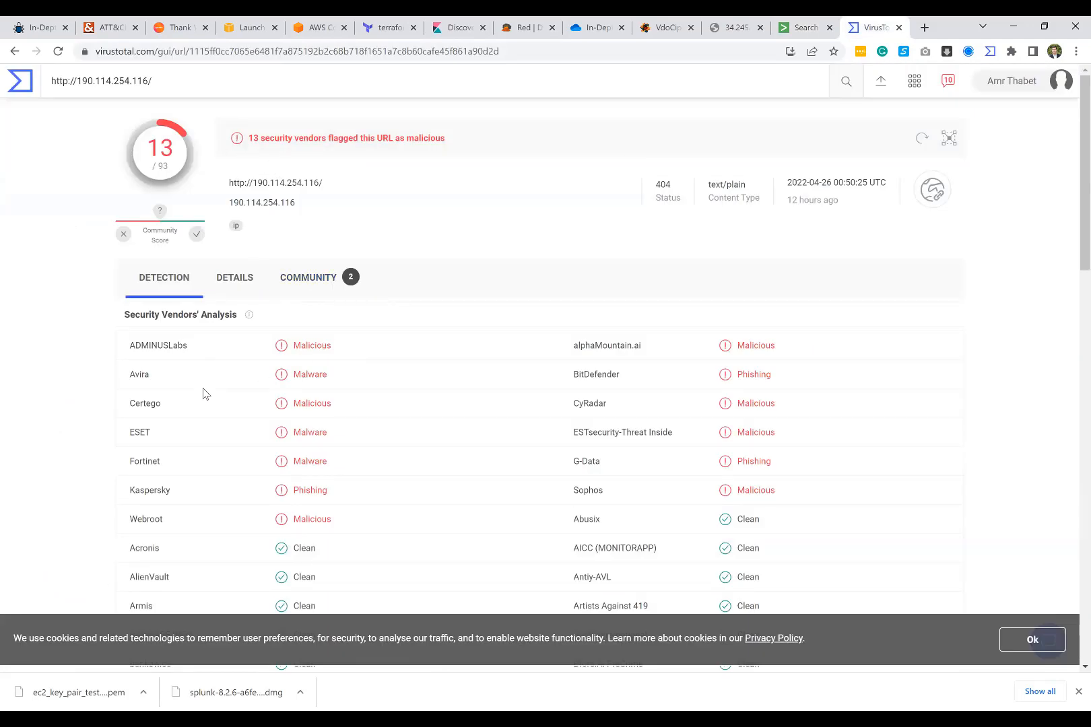
click(798, 27)
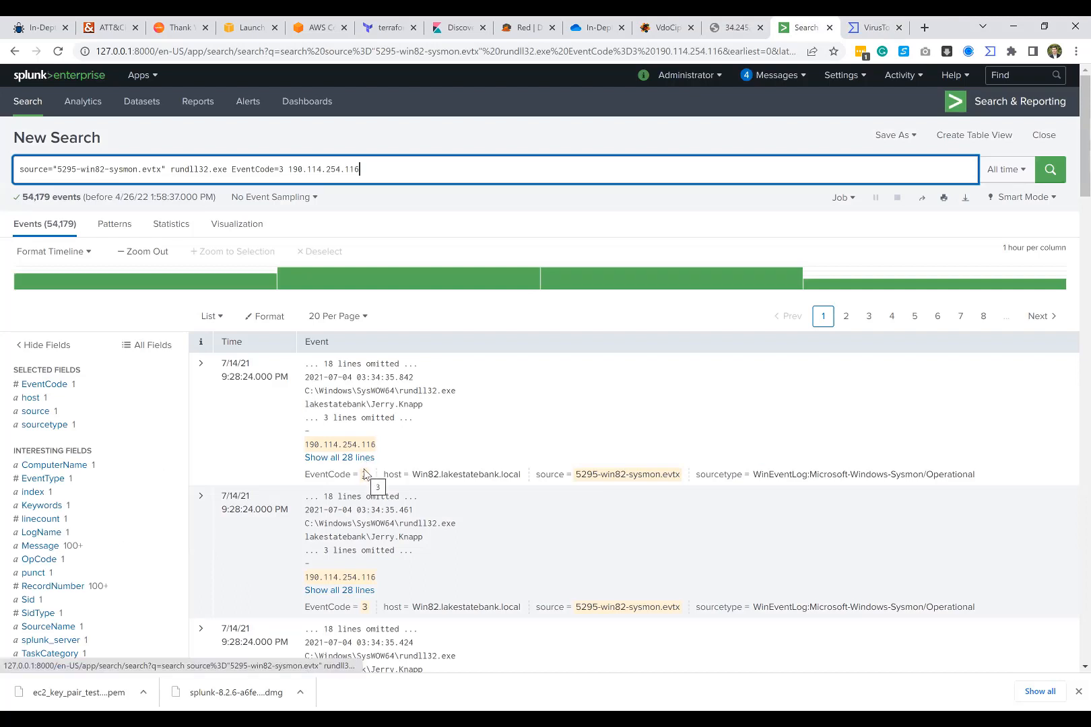
key(alt+Tab)
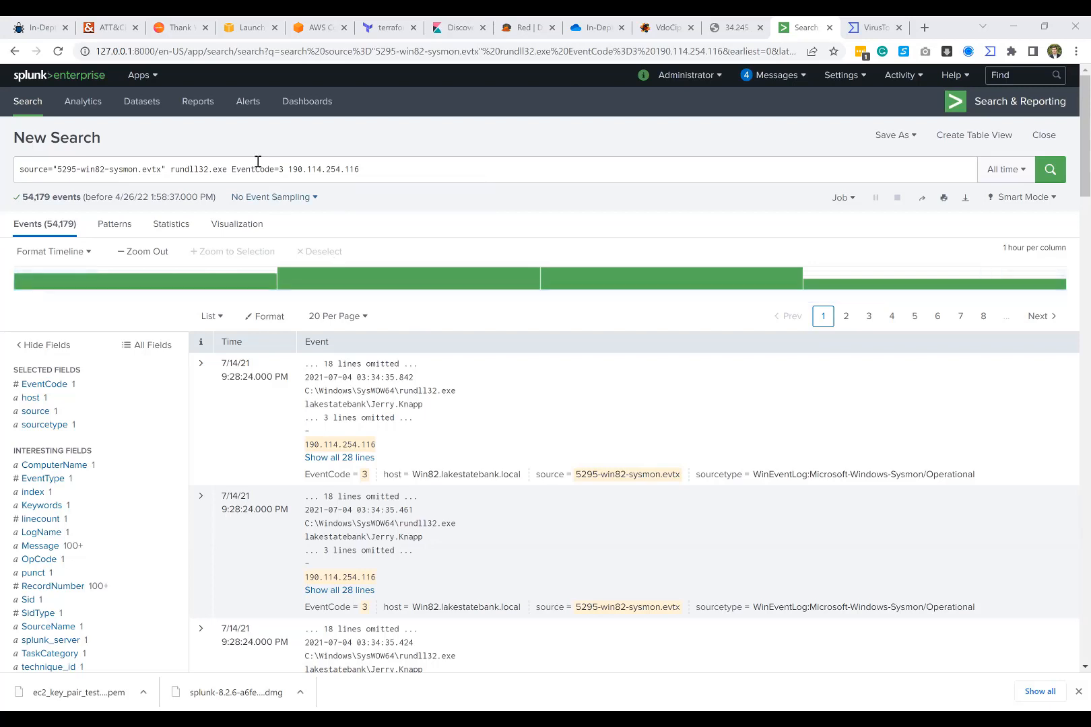
Step: Select the terms EventCode=3 190.114.254.116 at the end of the search query
drag(232, 170, 416, 176)
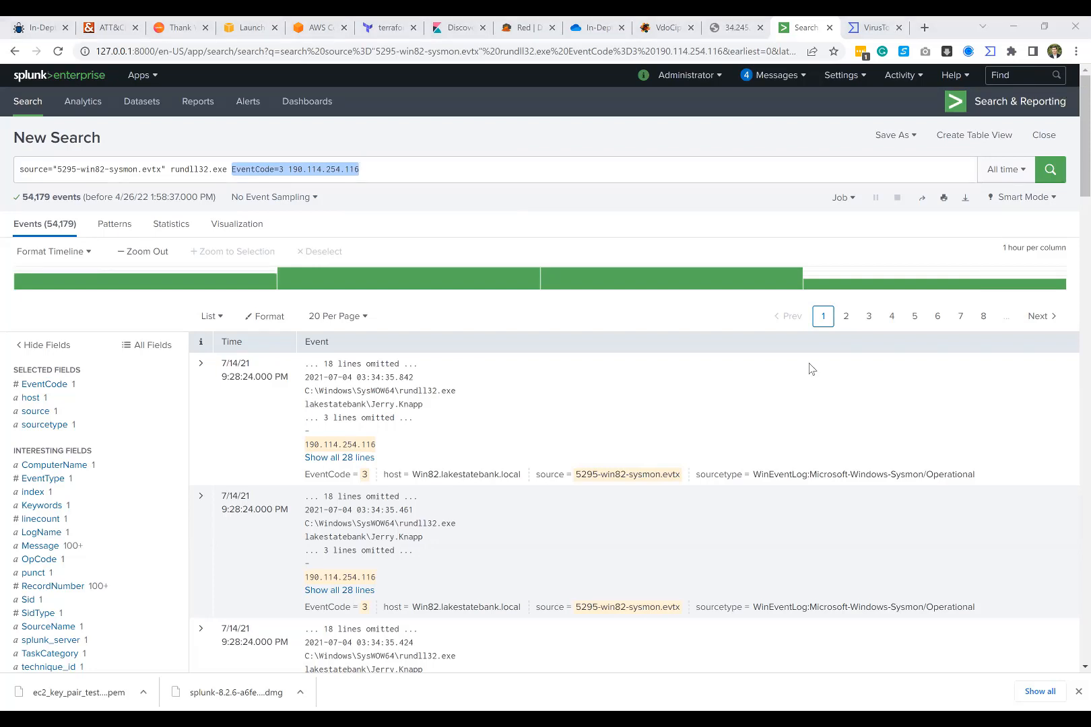
click(372, 173)
drag(372, 174, 233, 176)
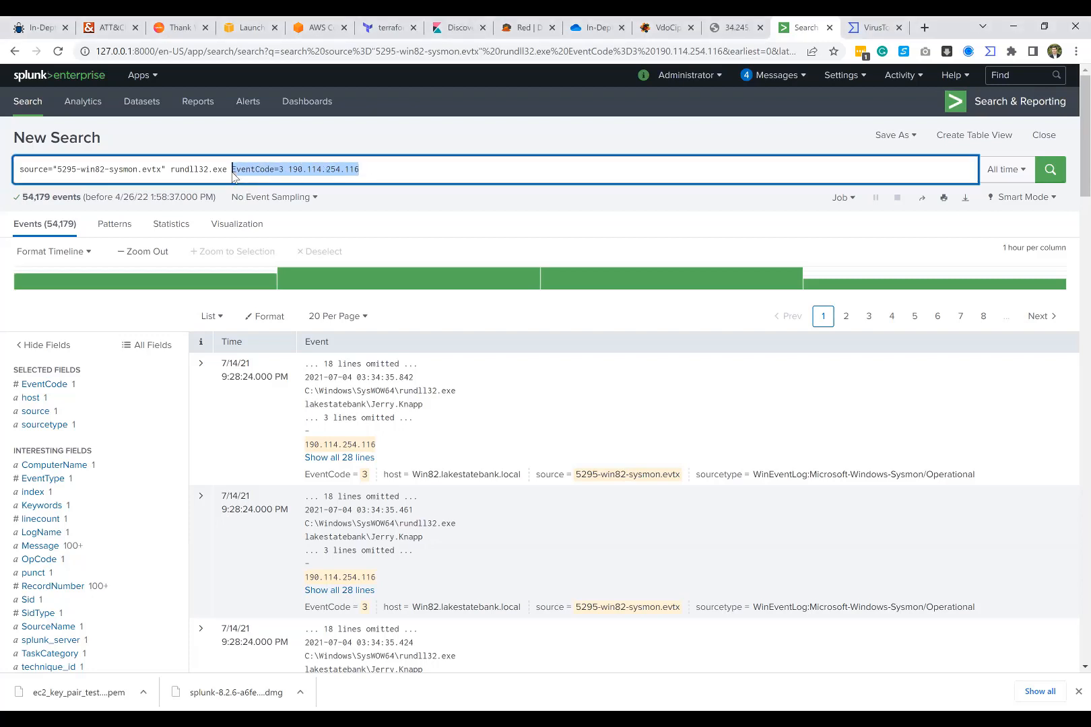
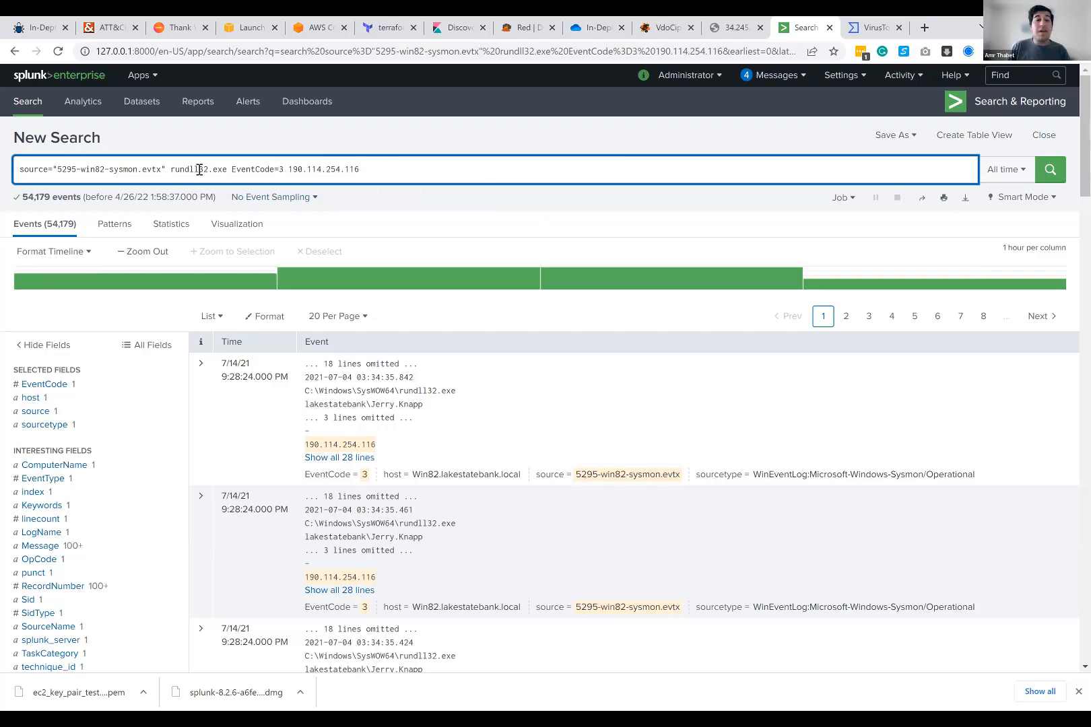
Step: Replace the query's event code and address with EventCode=1, keeping rundll32.exe, and run the search
drag(171, 169, 246, 168)
click(245, 168)
double_click(281, 169)
drag(284, 169, 367, 168)
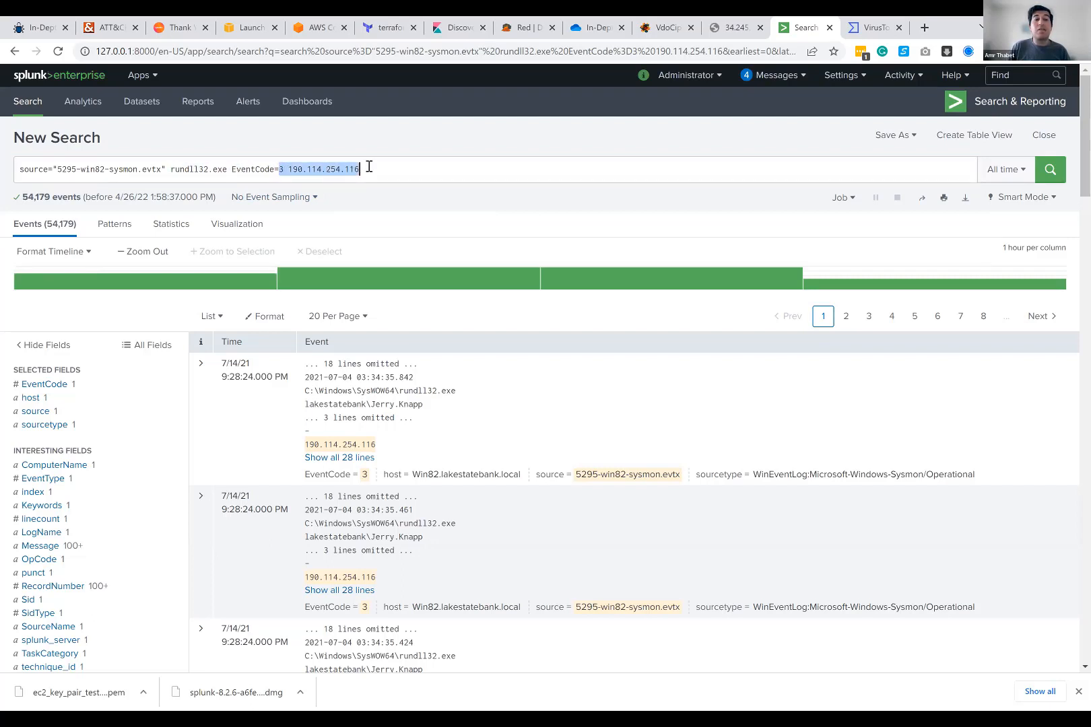
text(1)
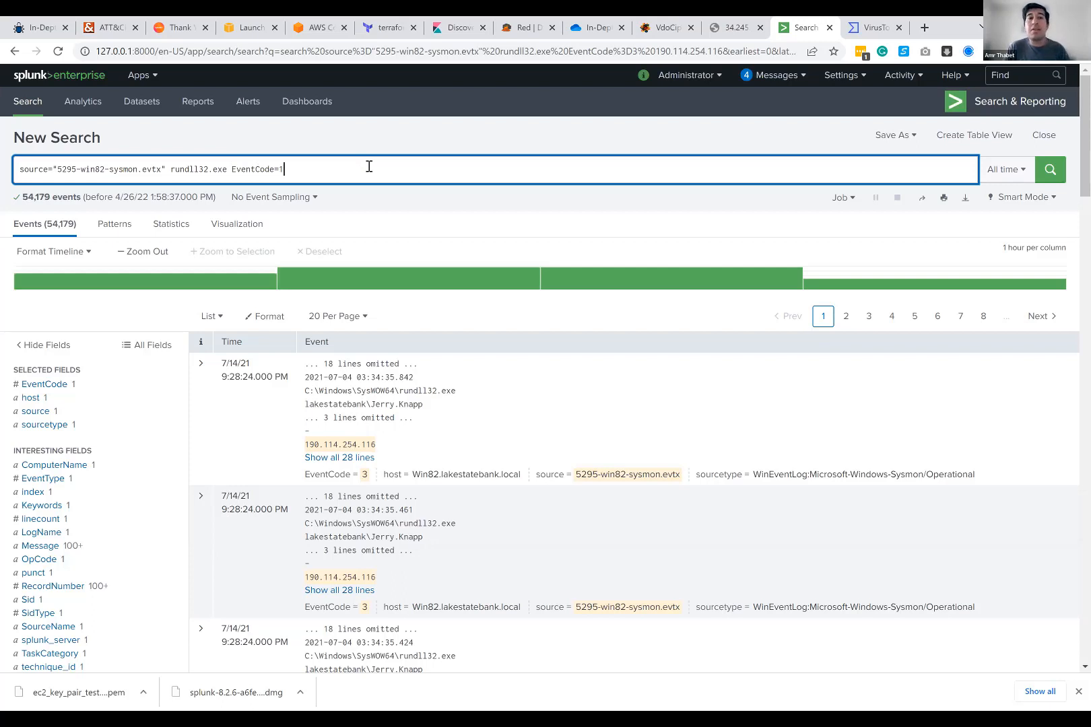
key(Return)
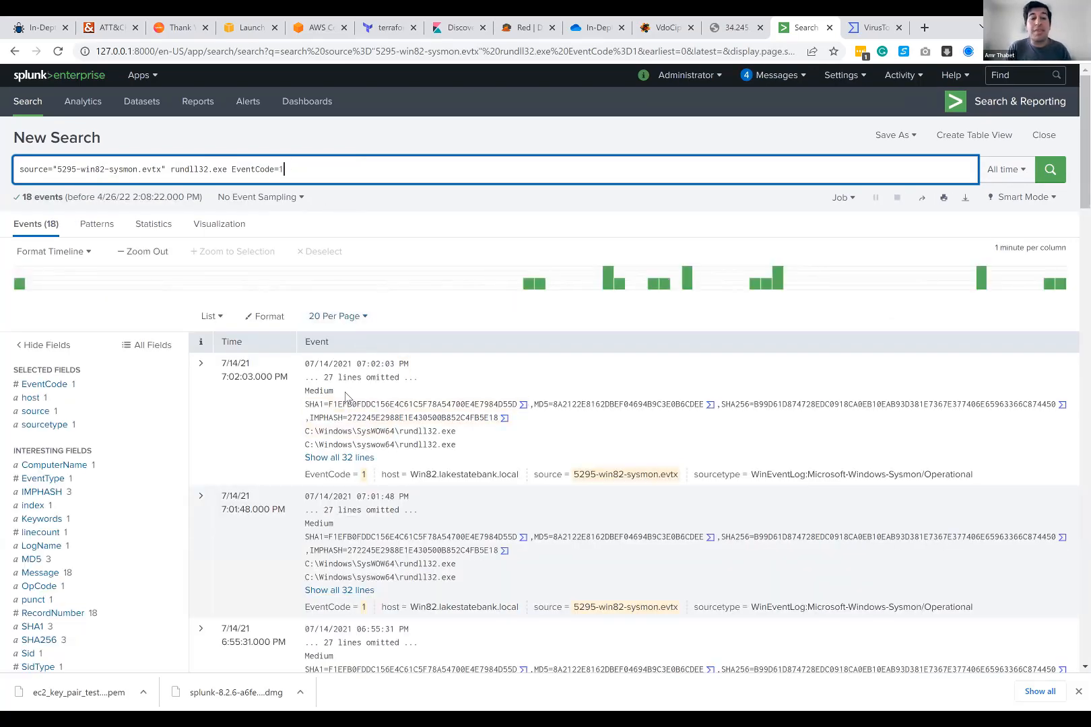
Step: Show all lines of the first matching event and examine the cmd.exe command line it records
click(332, 459)
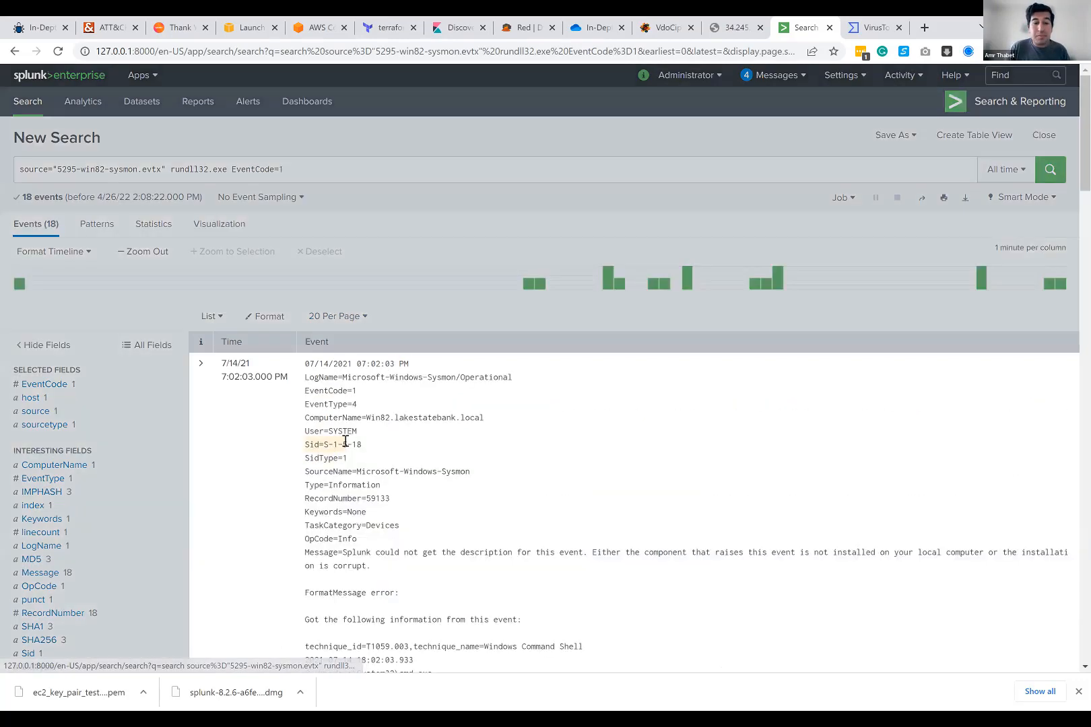
scroll(359, 410, down, 3)
scroll(359, 410, down, 2)
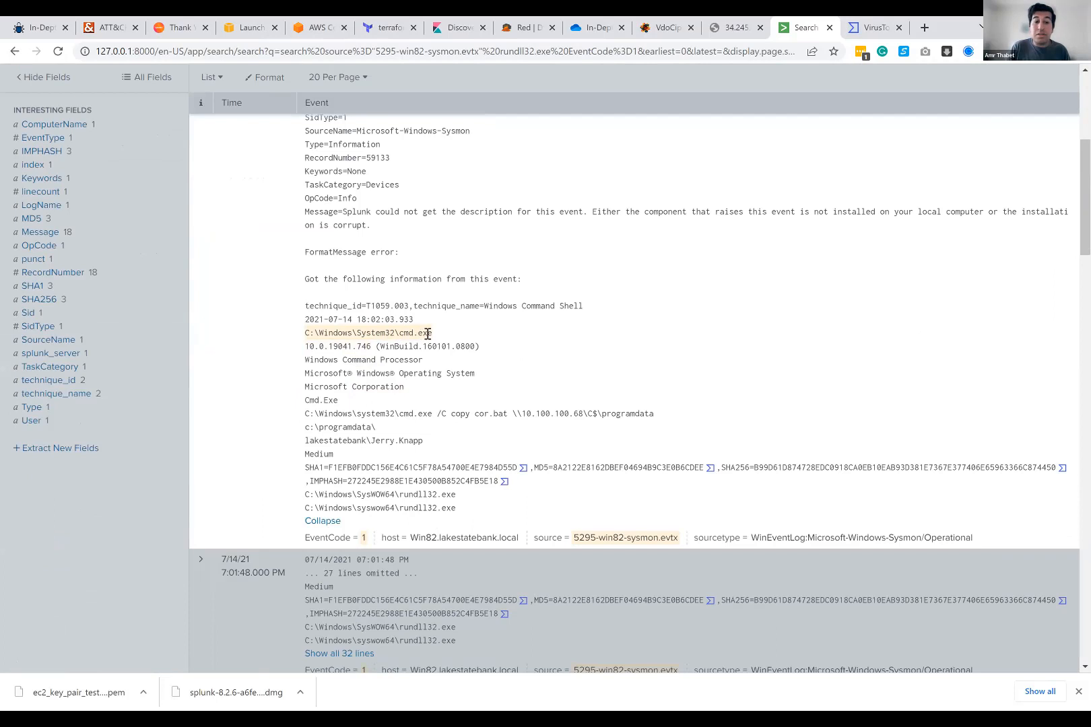
drag(441, 413, 660, 417)
click(475, 413)
click(610, 411)
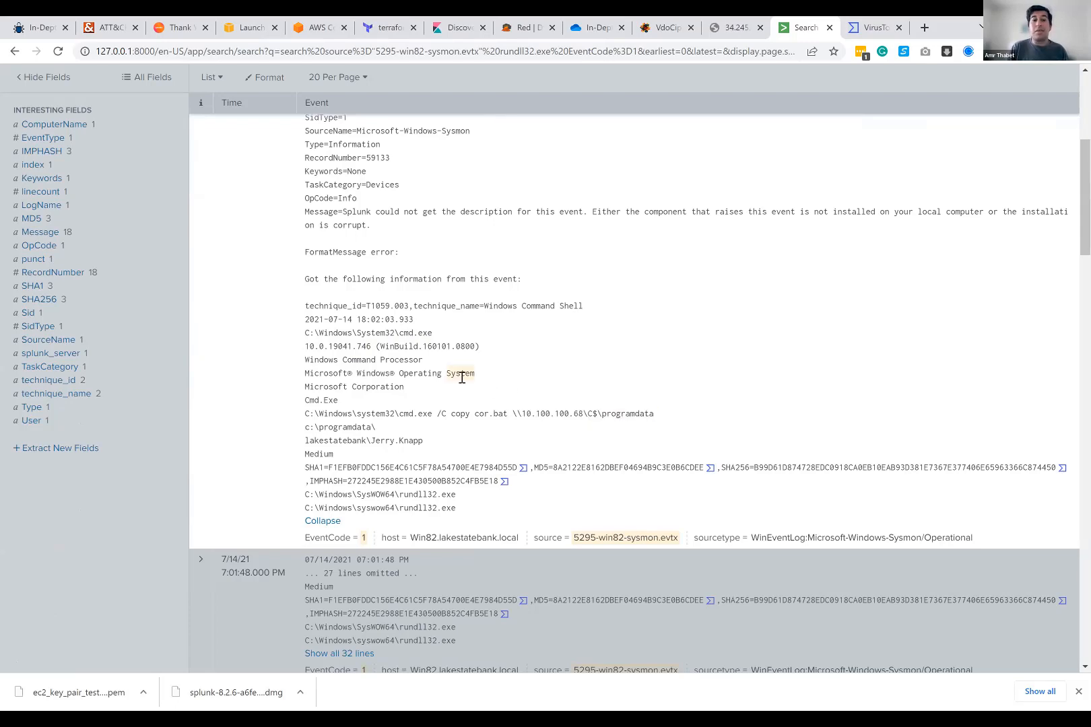
Step: Check the query's event code against the Sysmon Events slide, return to Splunk and examine the number of matching events
scroll(462, 377, up, 5)
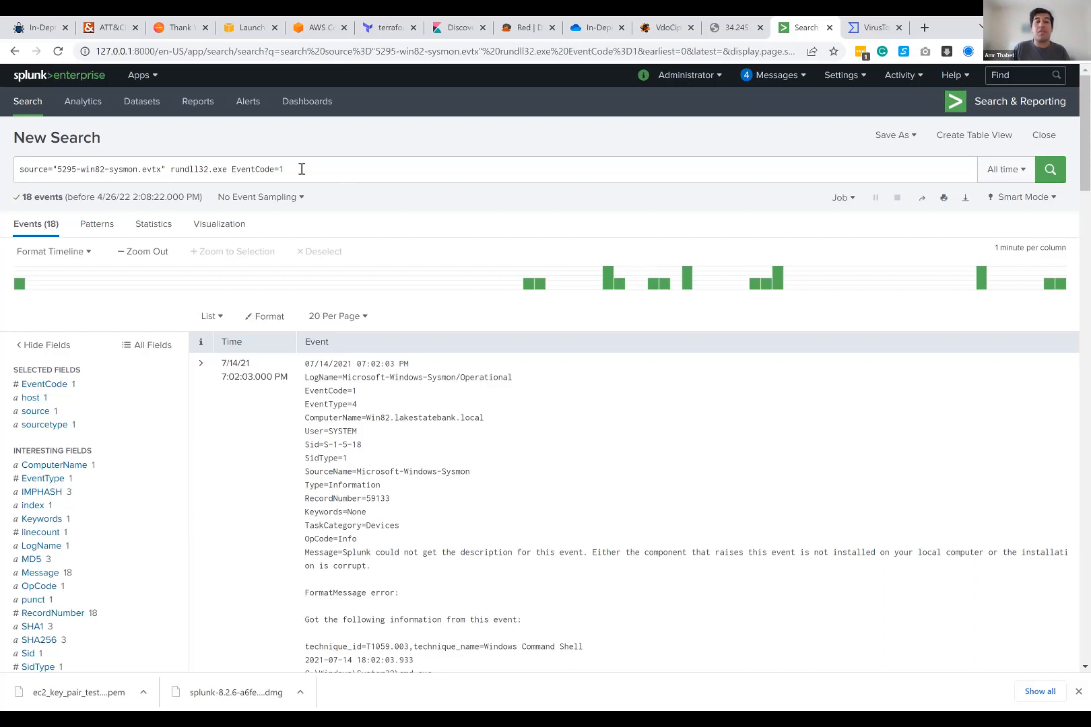
drag(171, 167, 225, 169)
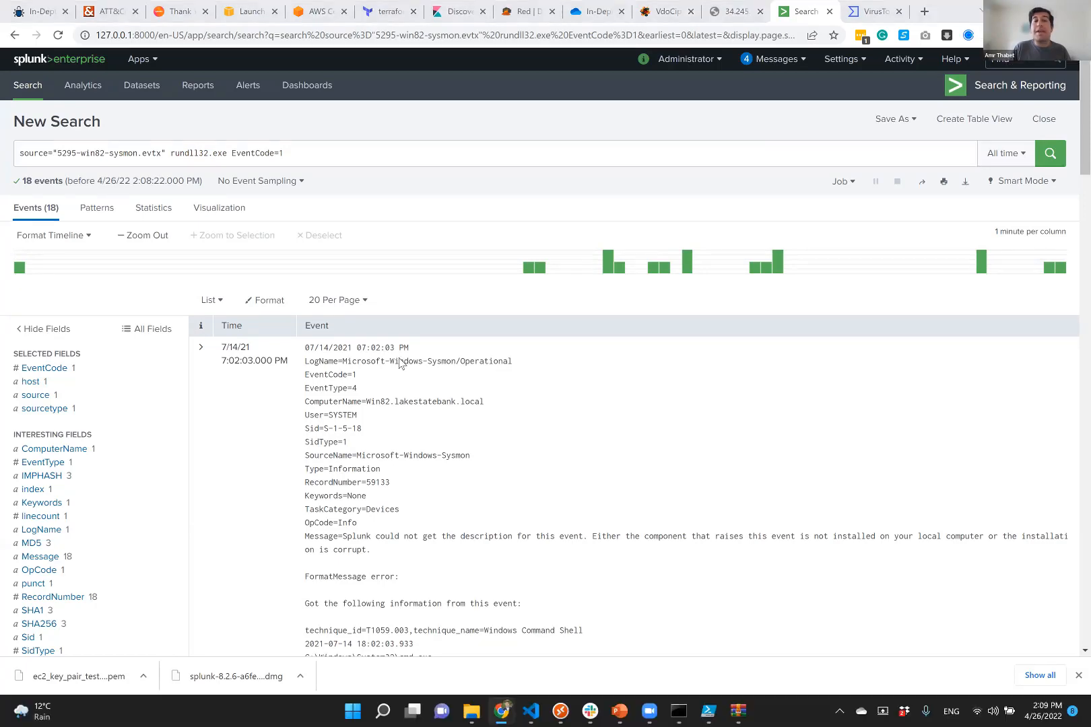
key(alt+Tab)
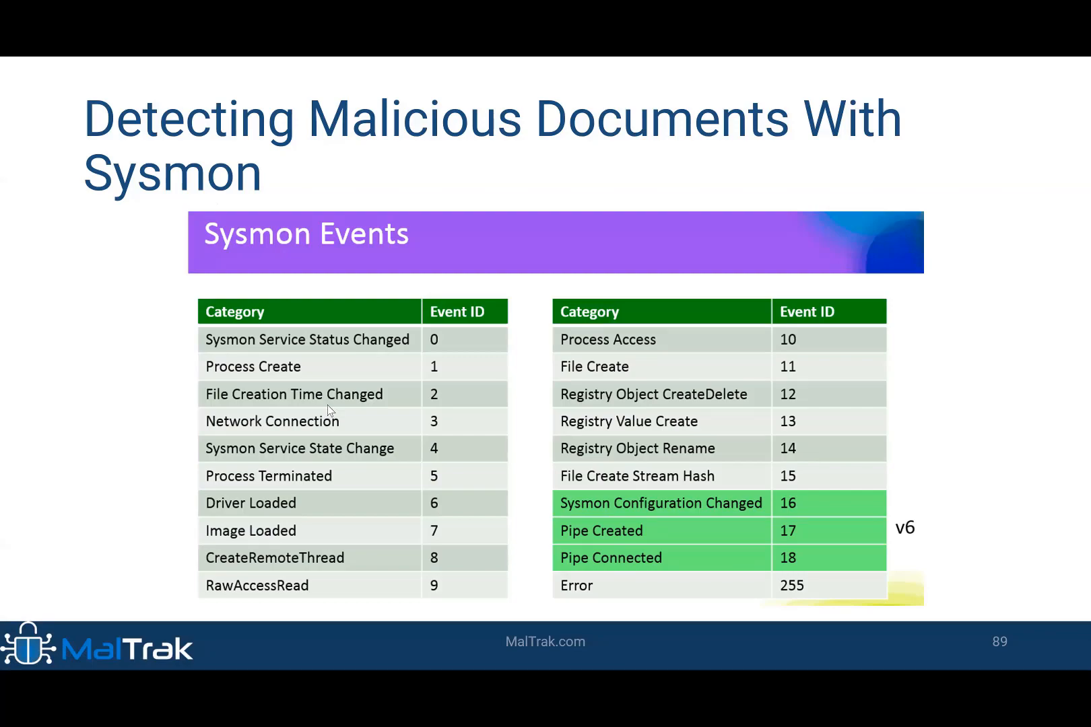
key(alt+Tab)
drag(163, 170, 287, 166)
click(301, 165)
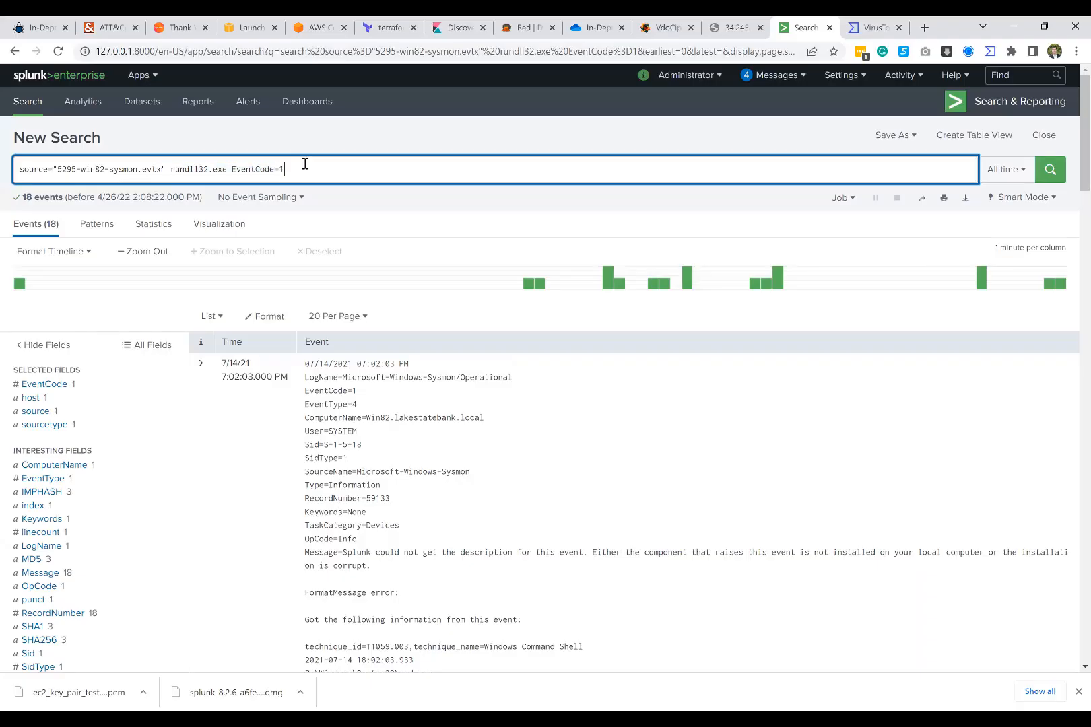
drag(20, 197, 57, 194)
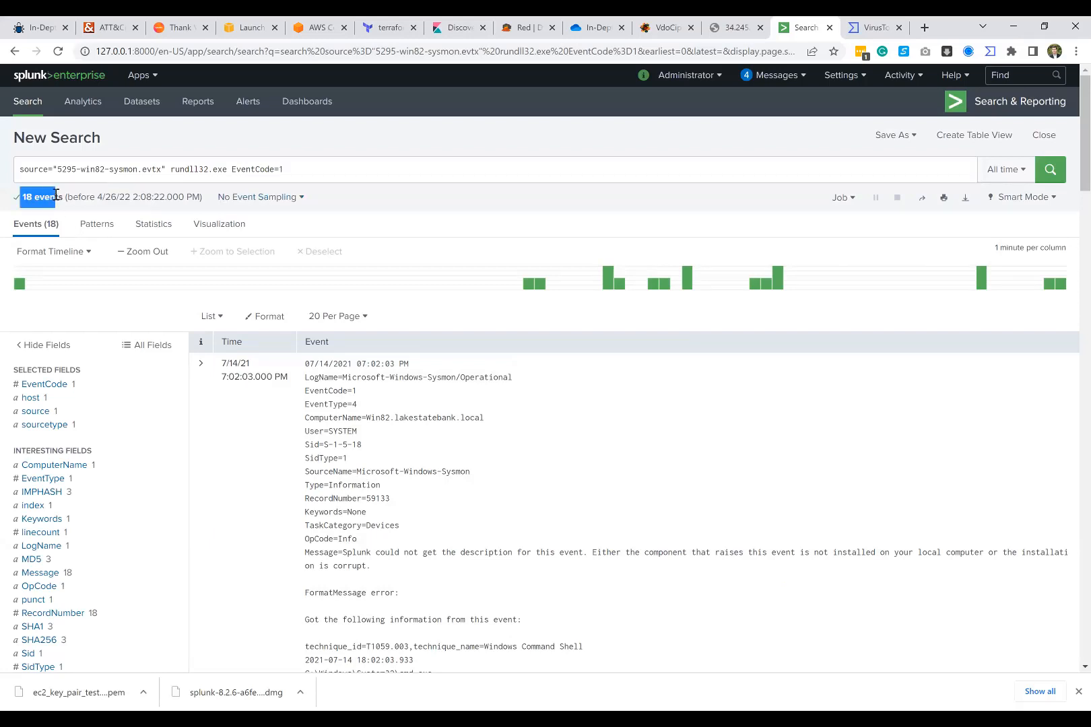
click(56, 194)
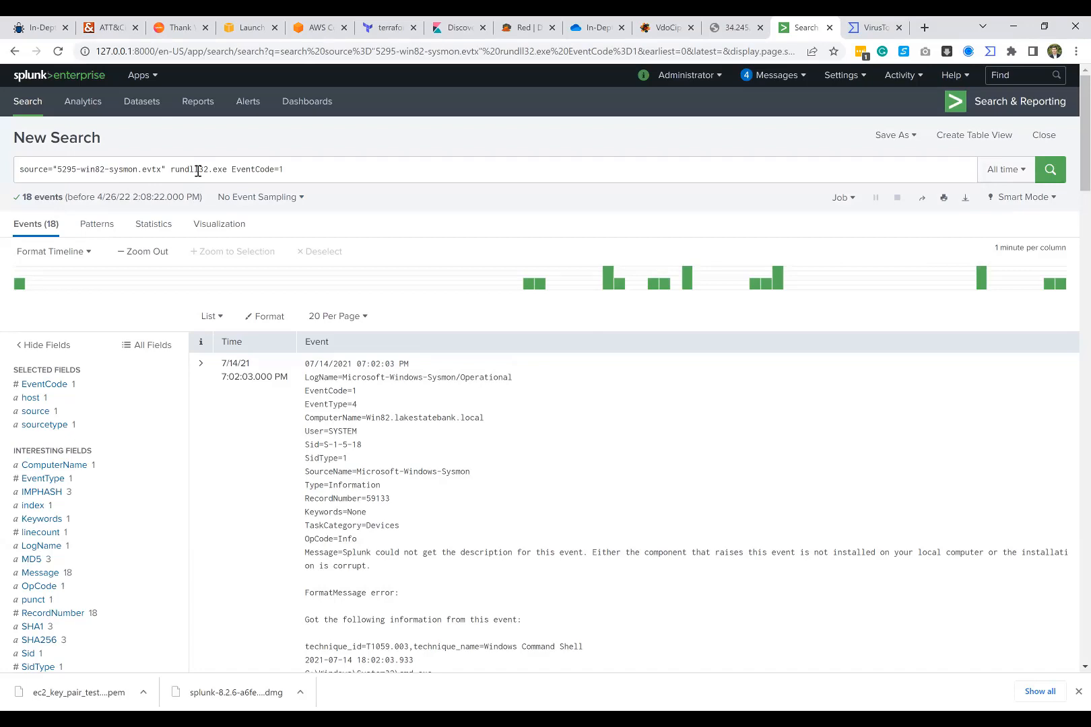
Step: Examine the file and the network share destination in the first event's cmd.exe copy command
scroll(285, 383, down, 2)
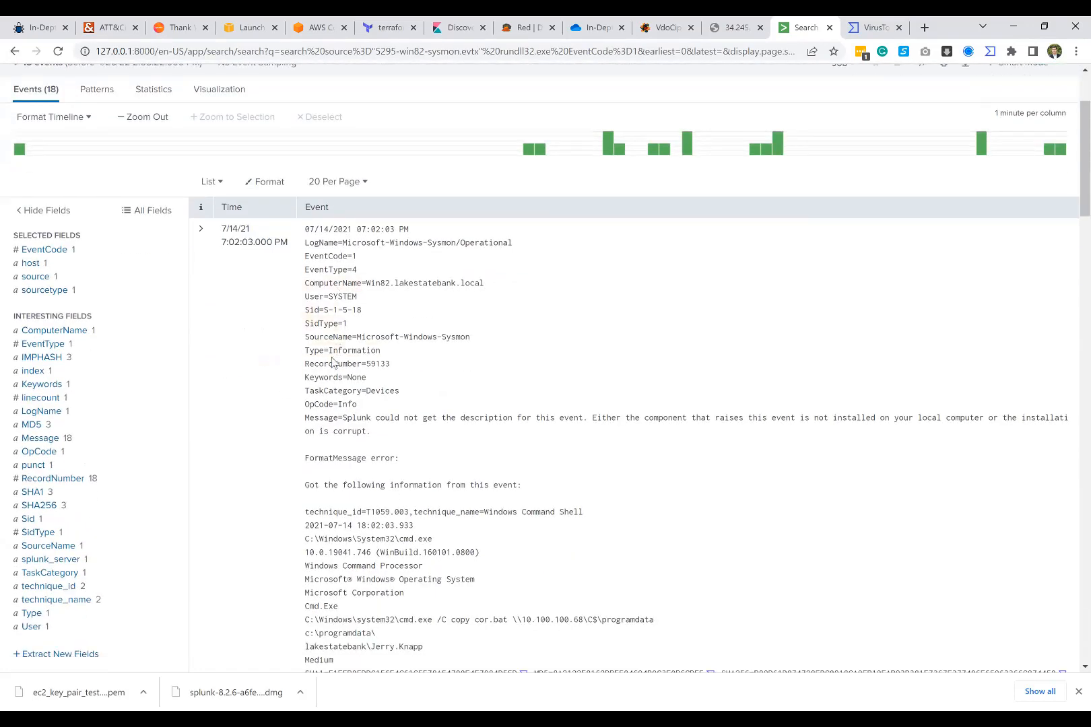
scroll(353, 471, down, 1)
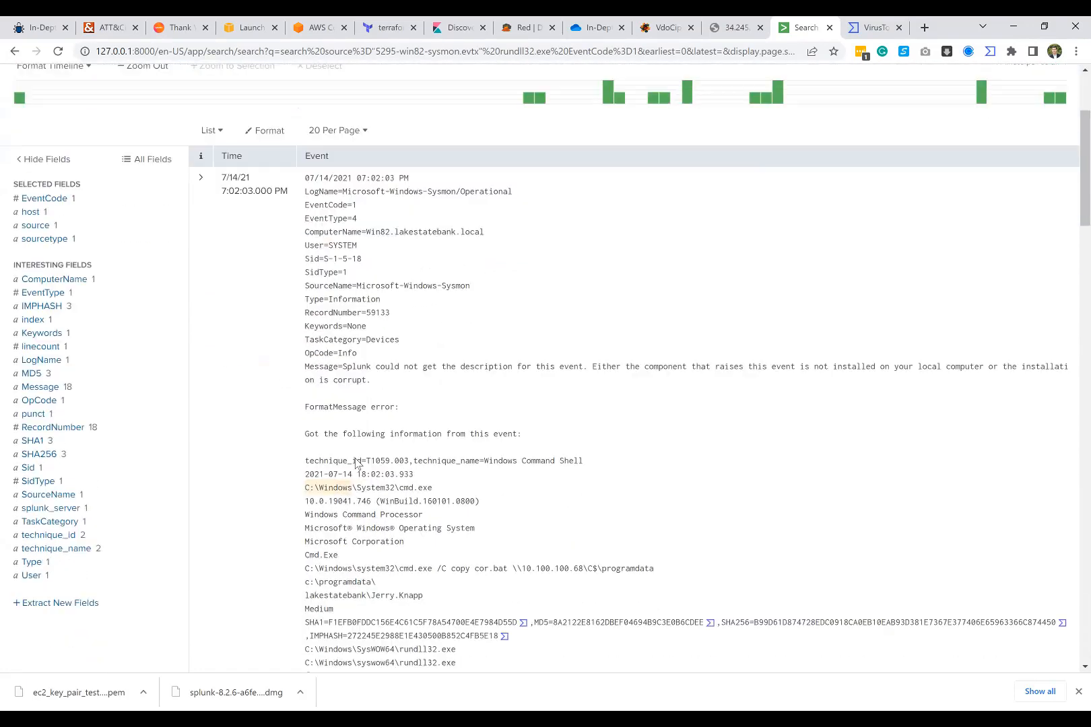
scroll(341, 268, down, 4)
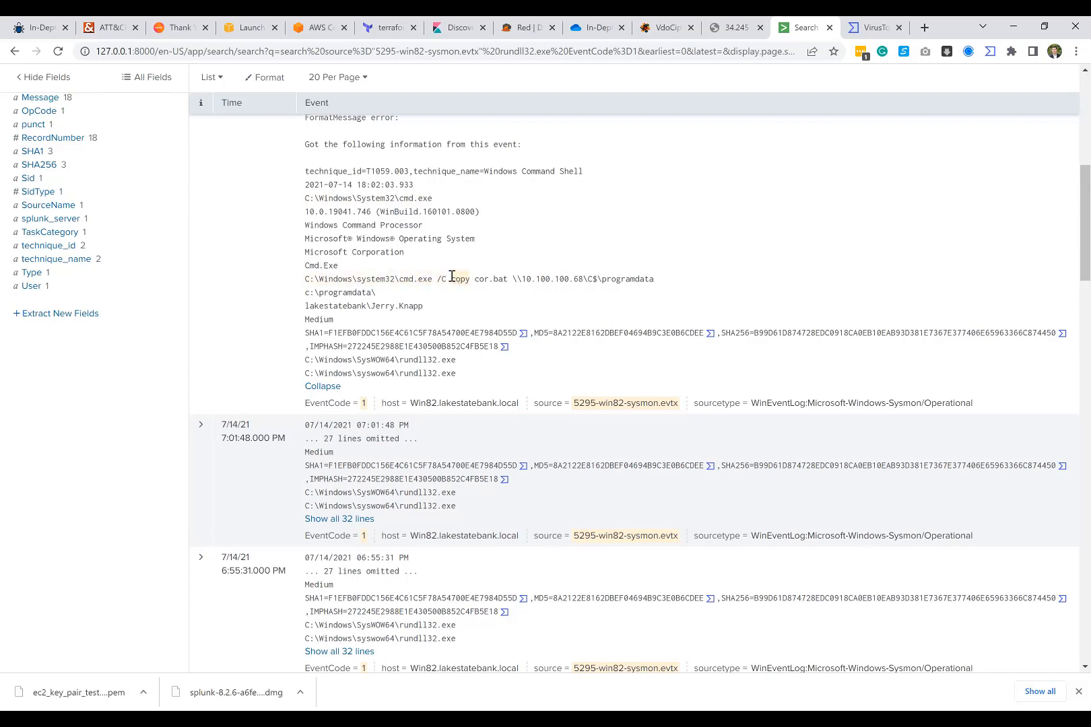
drag(451, 277, 677, 281)
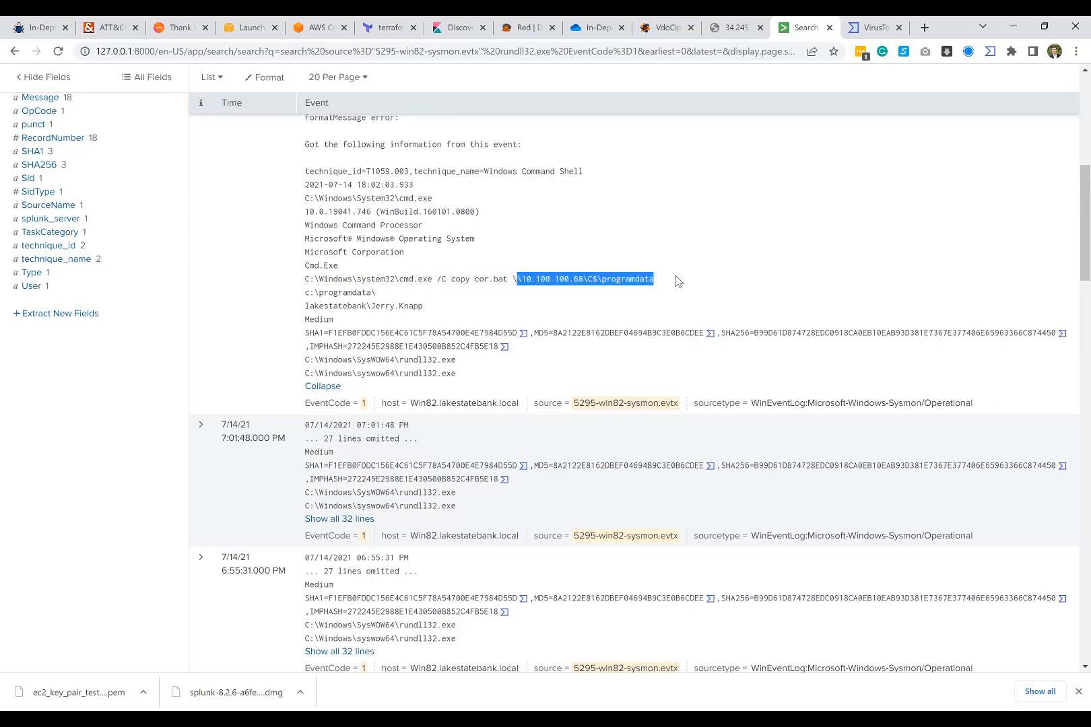
click(530, 277)
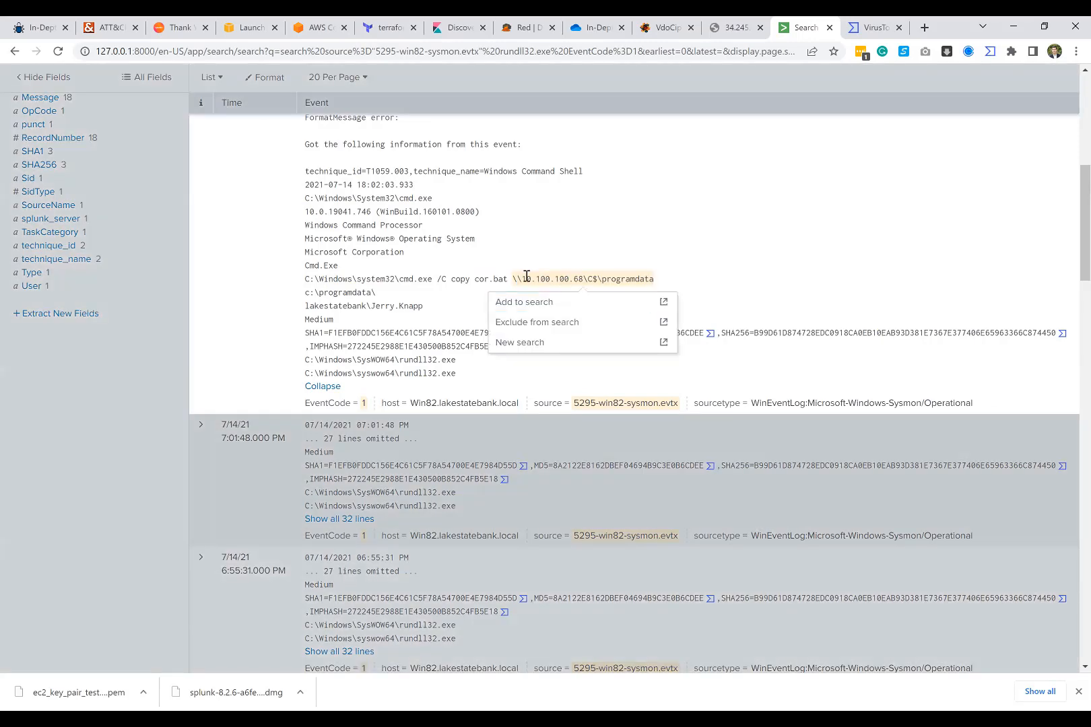
drag(523, 279, 582, 279)
click(681, 280)
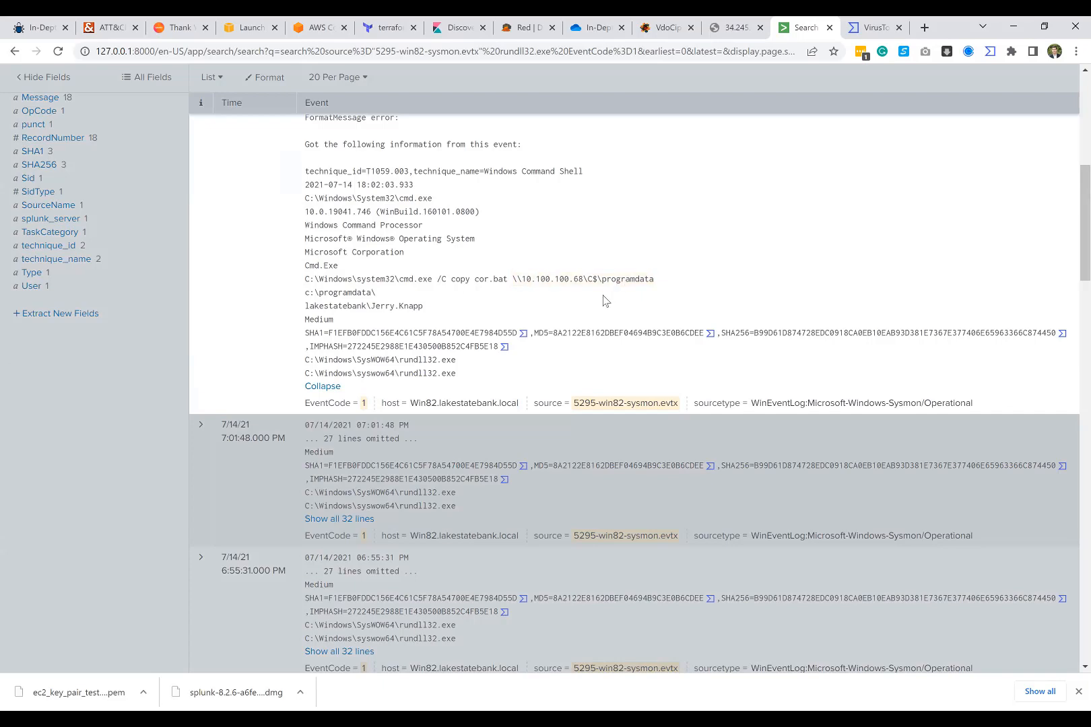
Step: Show all lines of the 7:01:48 PM event and compare its copy command with the one in the first event
scroll(428, 430, down, 1)
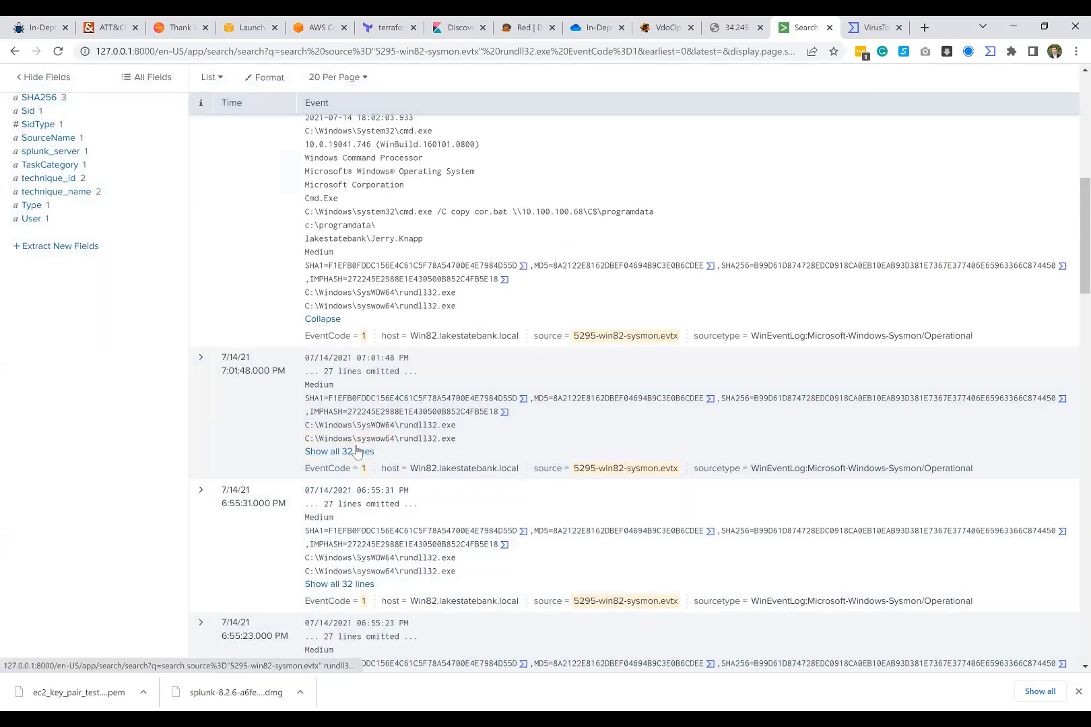
click(347, 452)
scroll(446, 447, down, 3)
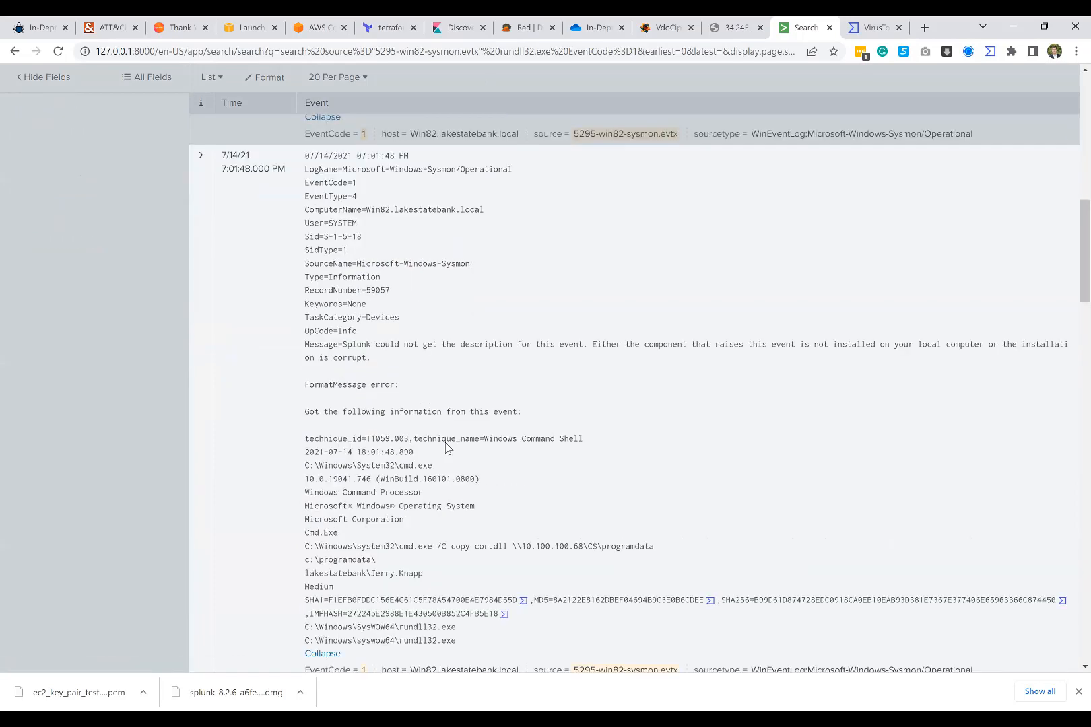
scroll(447, 458, down, 1)
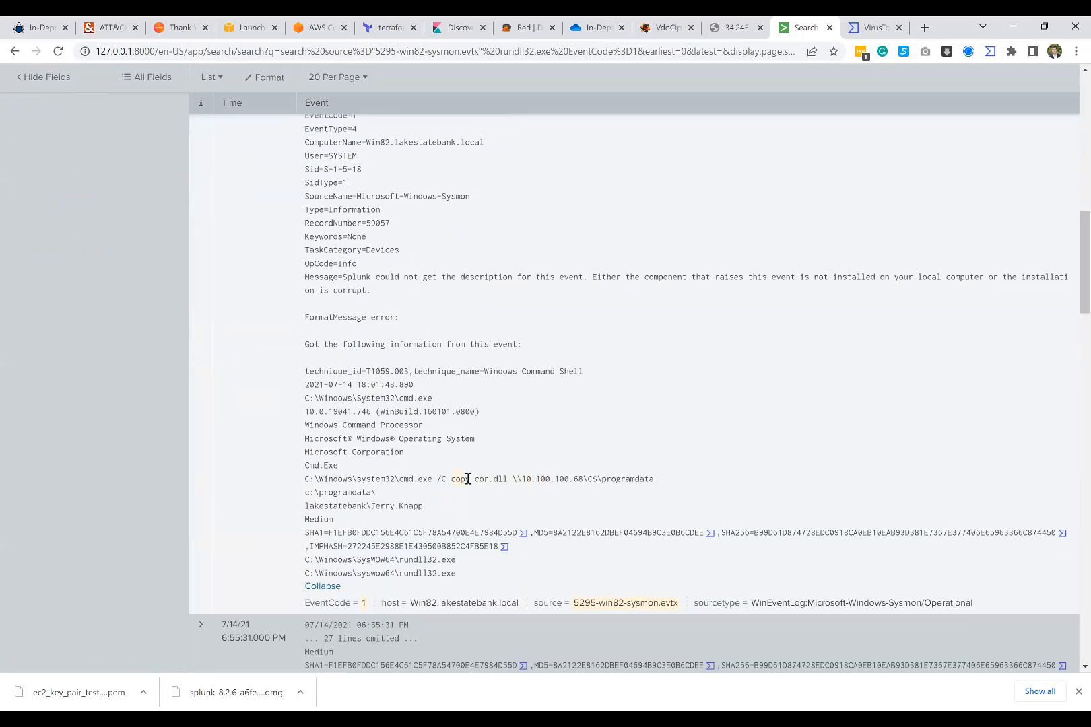
double_click(478, 479)
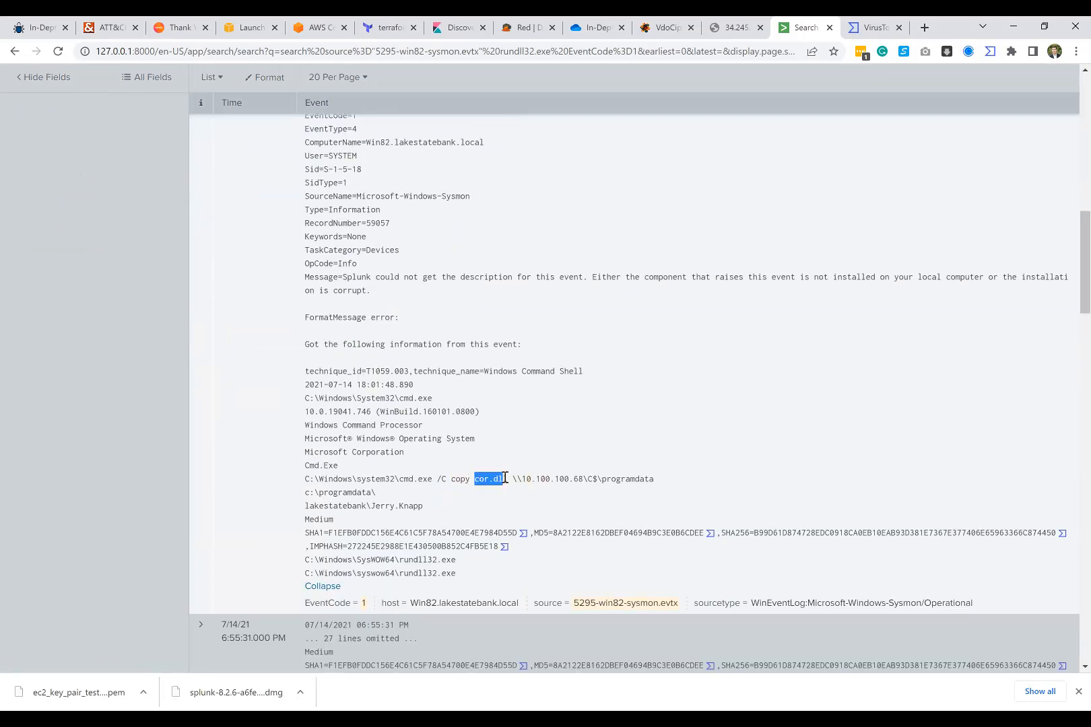
click(672, 478)
scroll(512, 364, up, 3)
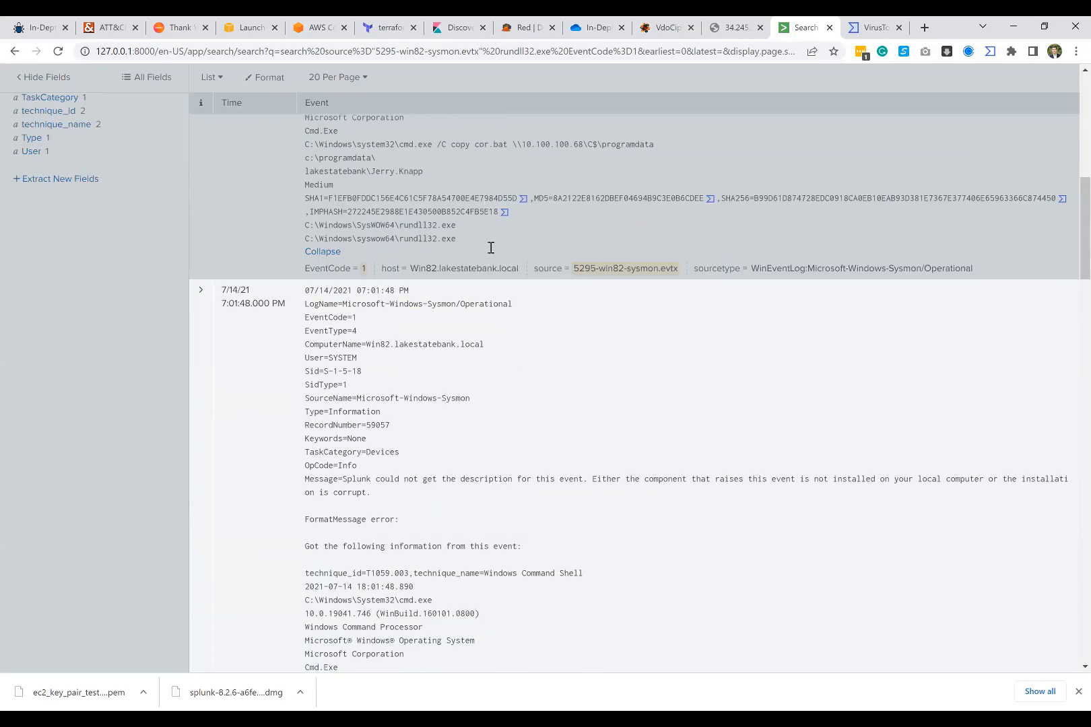
scroll(491, 248, down, 4)
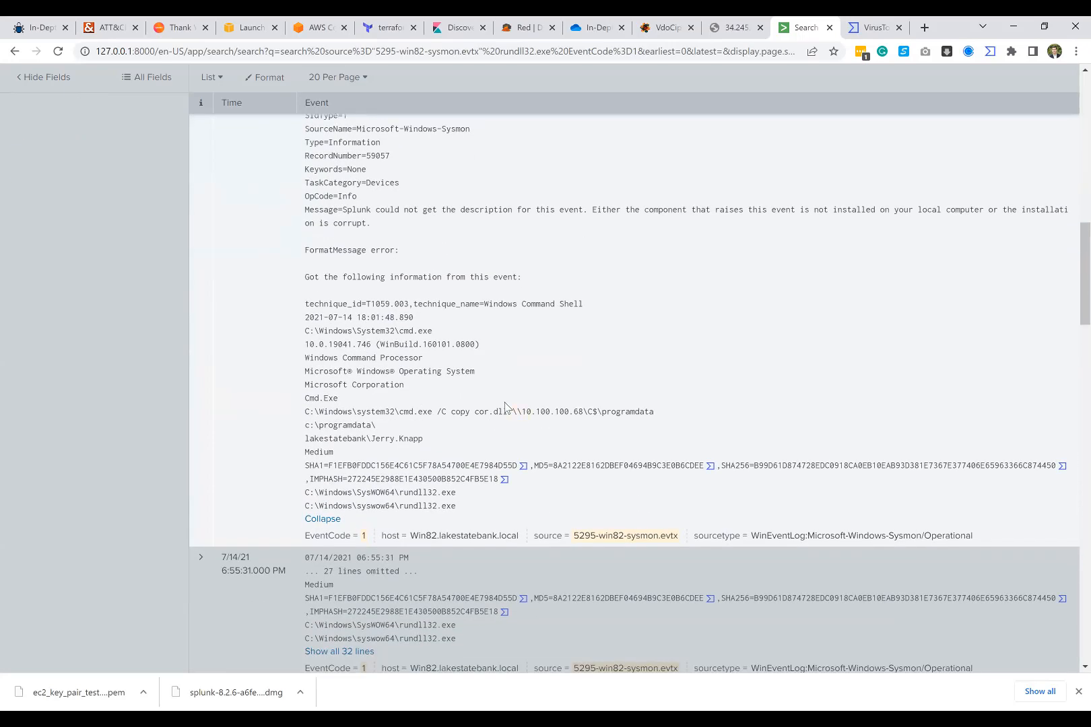
Step: Show all lines of the 6:55:31 PM and 6:55:23 PM events and examine their copied files and destination hosts
scroll(505, 406, down, 3)
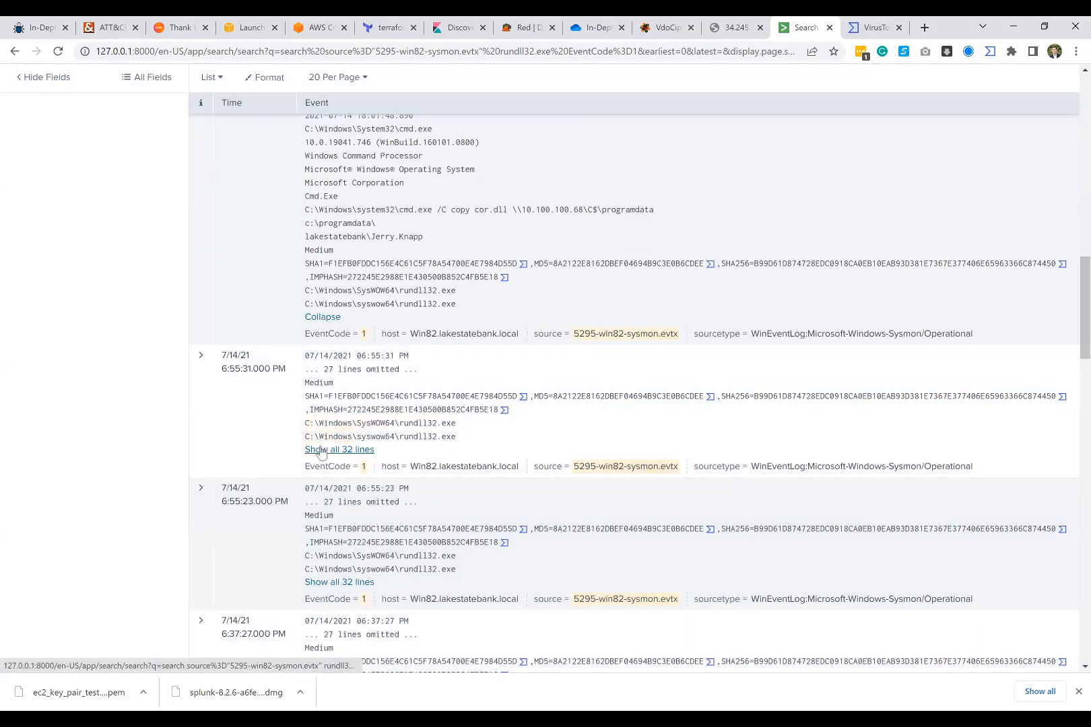
click(320, 450)
scroll(407, 444, down, 3)
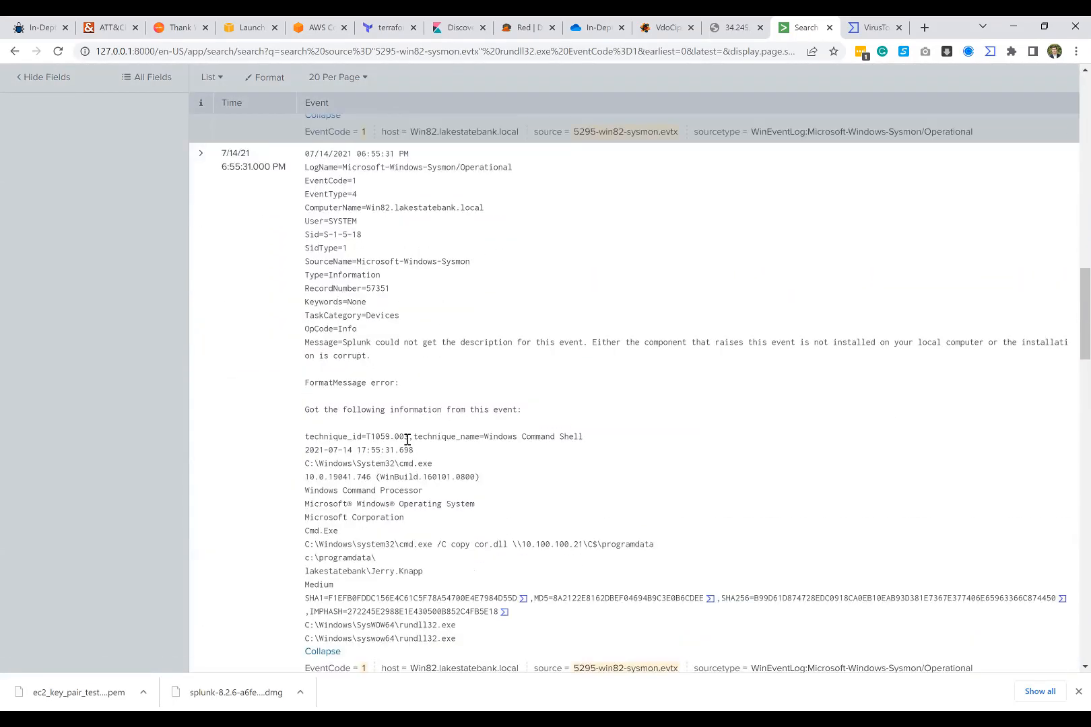
scroll(407, 439, down, 1)
scroll(471, 445, down, 2)
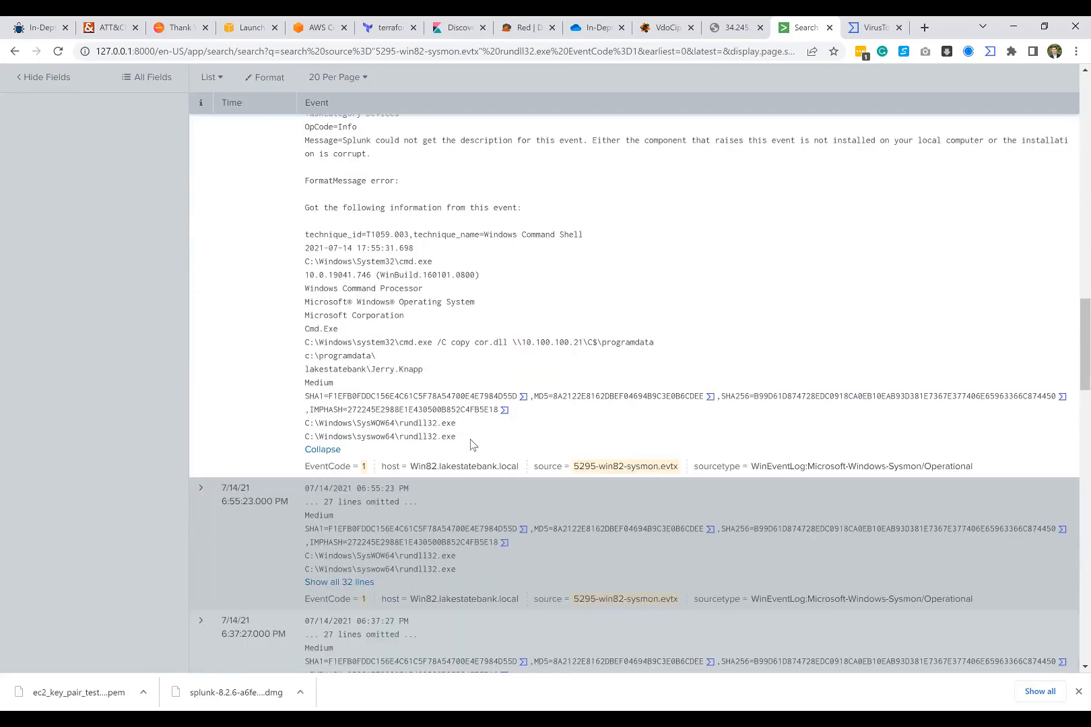
scroll(471, 444, down, 1)
click(357, 515)
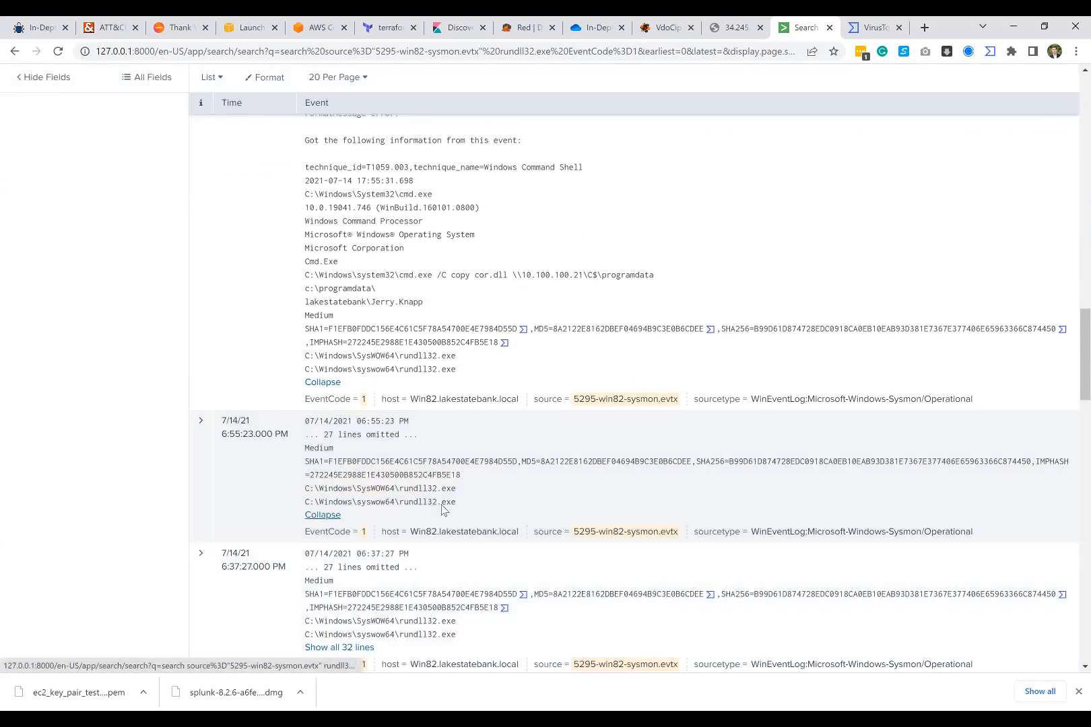
scroll(441, 506, down, 4)
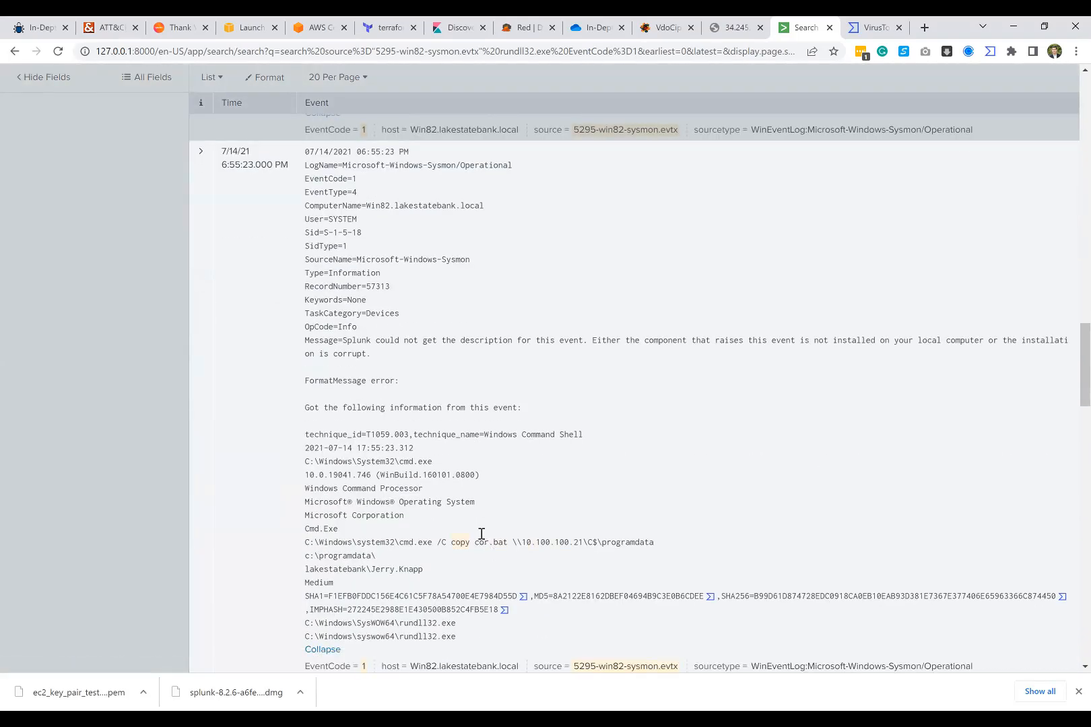
Step: Show all lines of the 6:37:27 PM and 6:37:21 PM events and examine their copy commands
scroll(535, 538, down, 6)
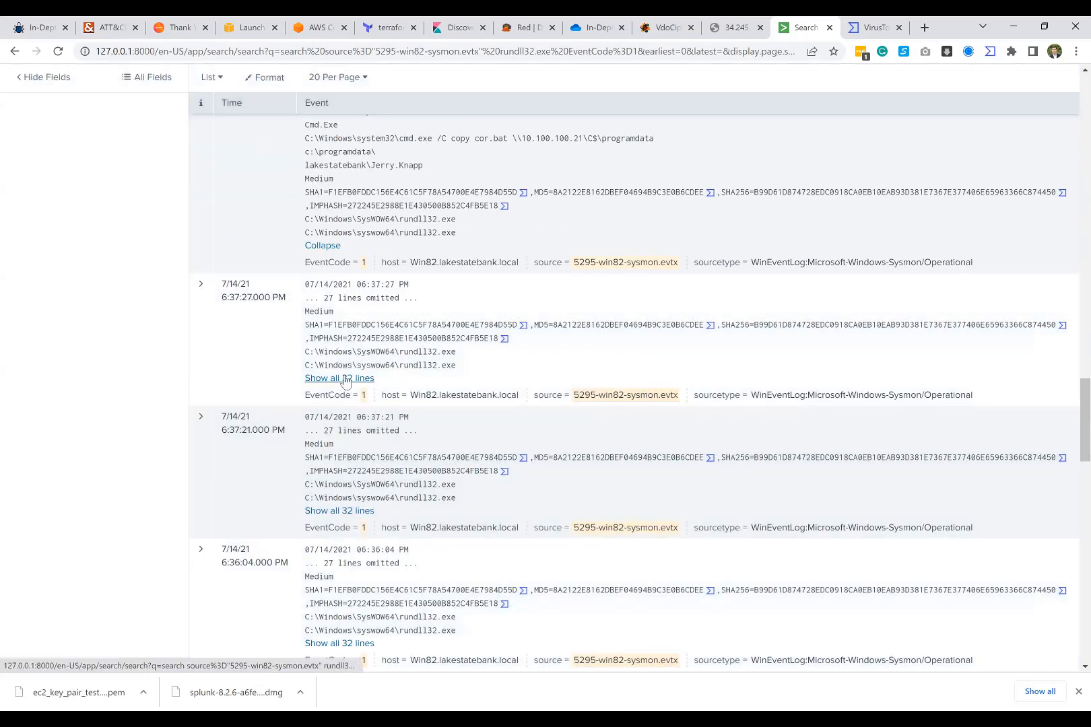
click(343, 379)
scroll(471, 458, down, 3)
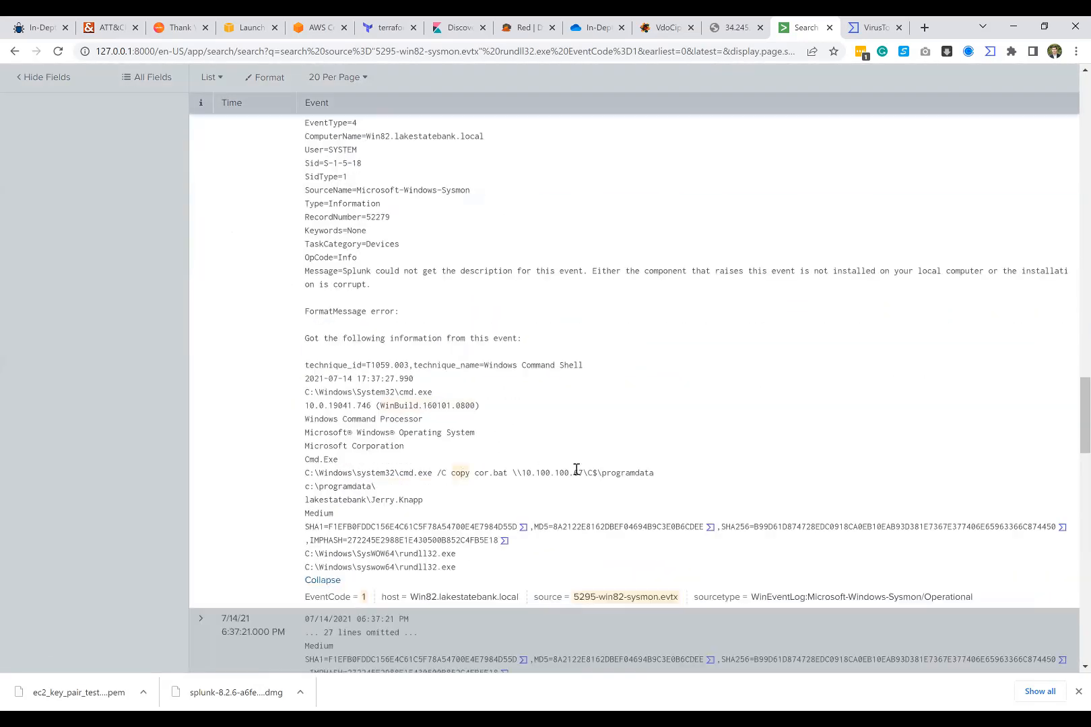
scroll(458, 471, down, 3)
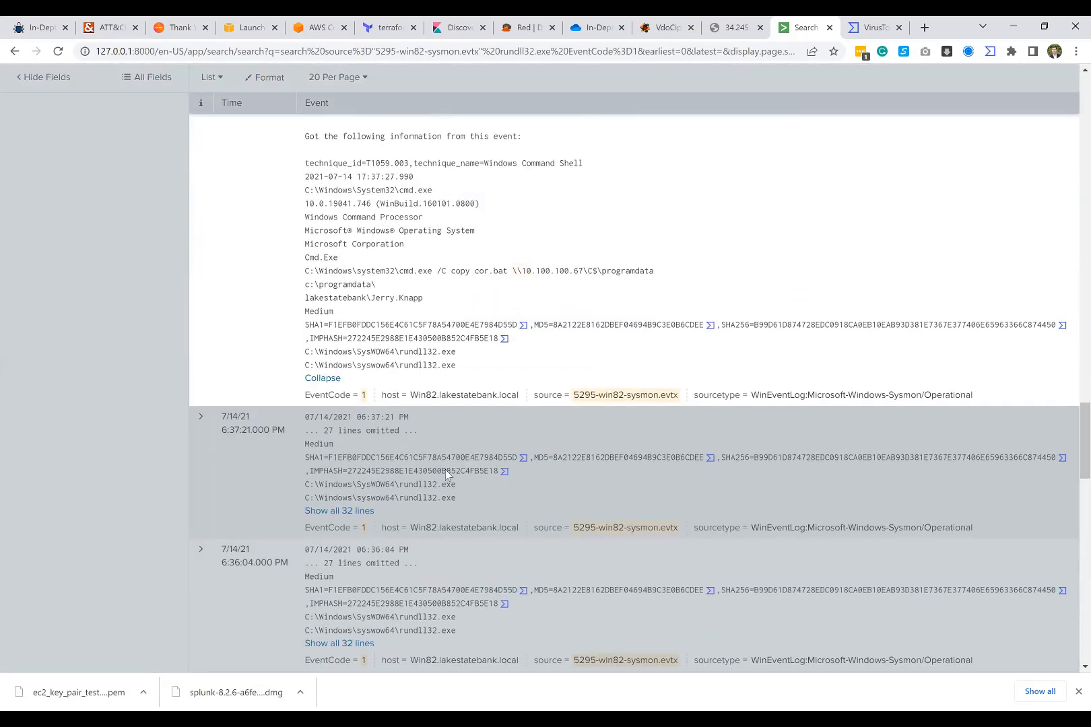
scroll(445, 474, down, 2)
click(337, 382)
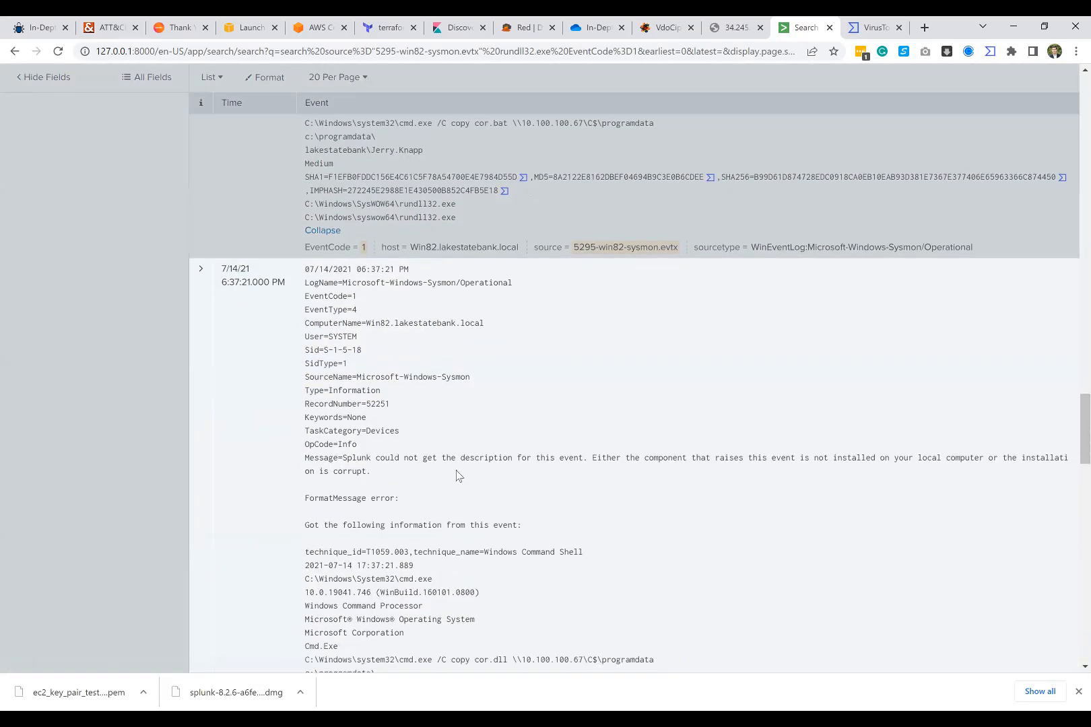
scroll(457, 475, down, 8)
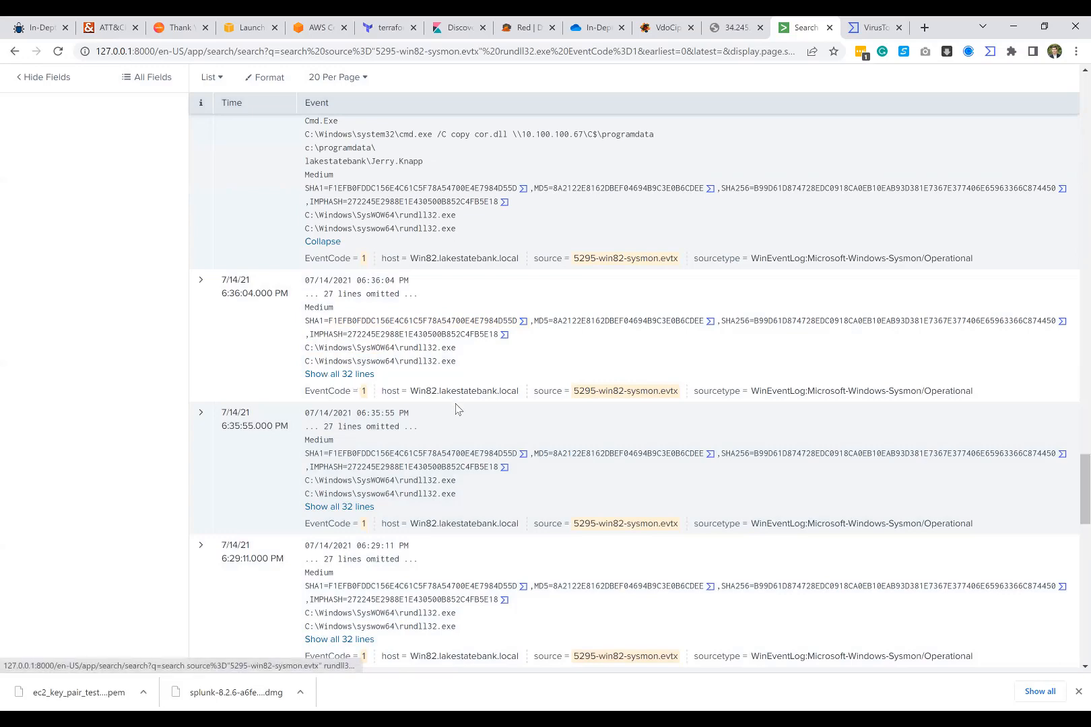
Step: Examine the destination address in the 6:36:04 PM event's copy command and show all lines of the 6:35:55 PM event
scroll(468, 469, down, 3)
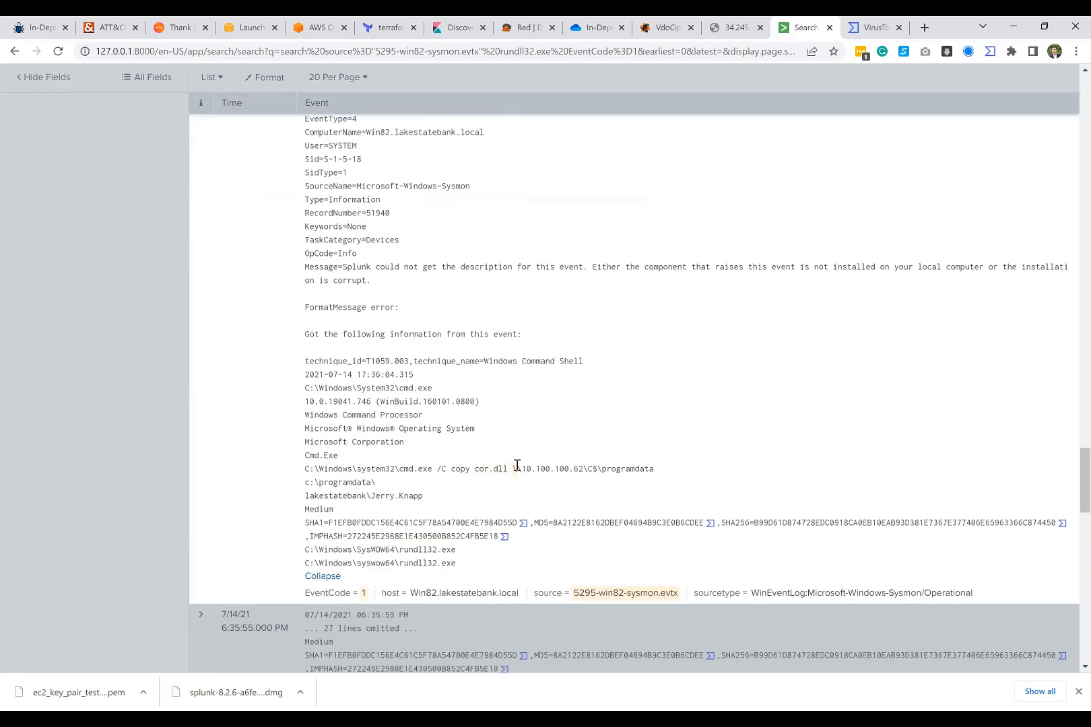
drag(516, 466, 581, 466)
click(517, 437)
scroll(517, 437, down, 4)
click(354, 441)
click(353, 441)
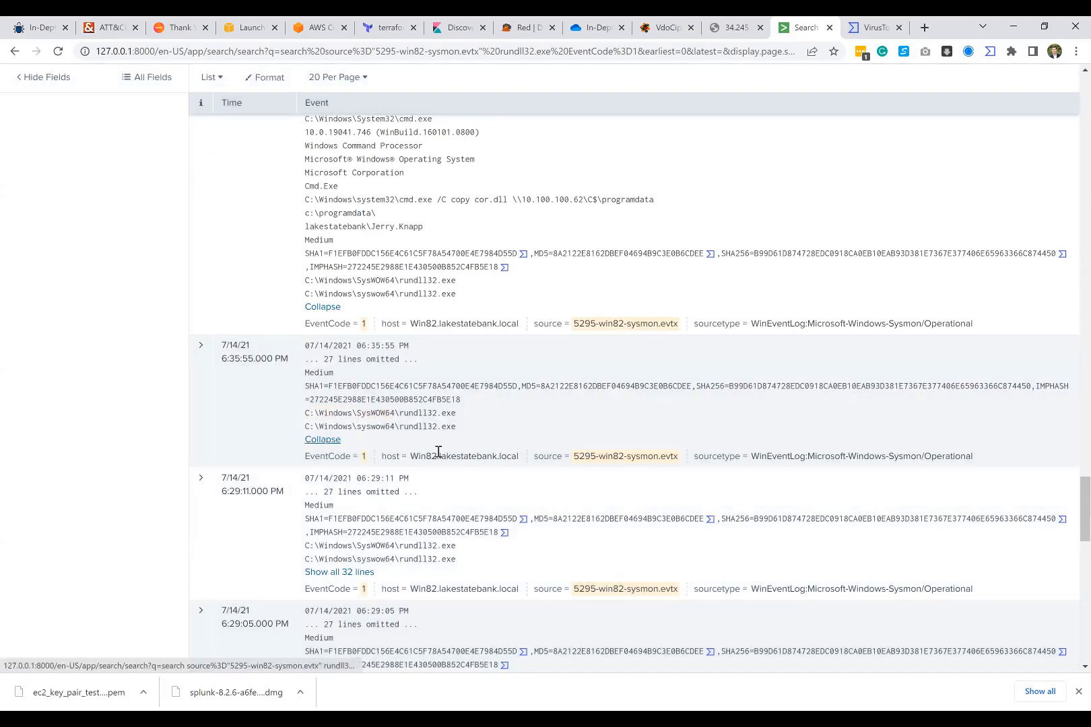
Step: Examine the destination address in the 6:35:55 PM event's copy command
scroll(494, 486, down, 3)
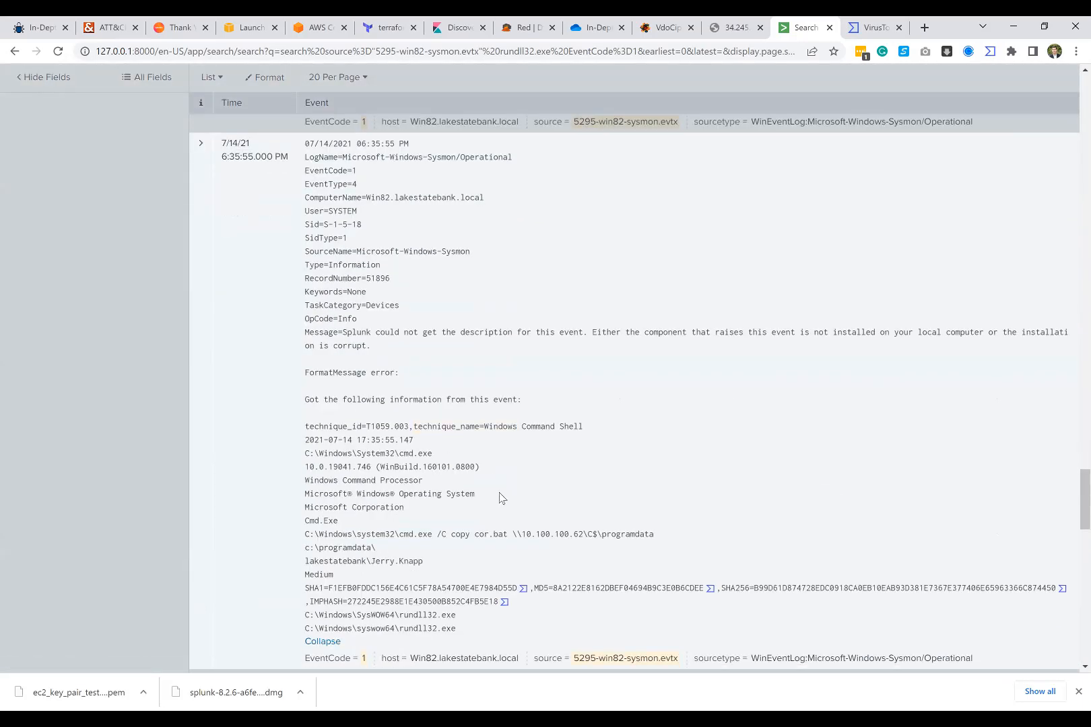
scroll(500, 497, down, 1)
drag(515, 469, 571, 467)
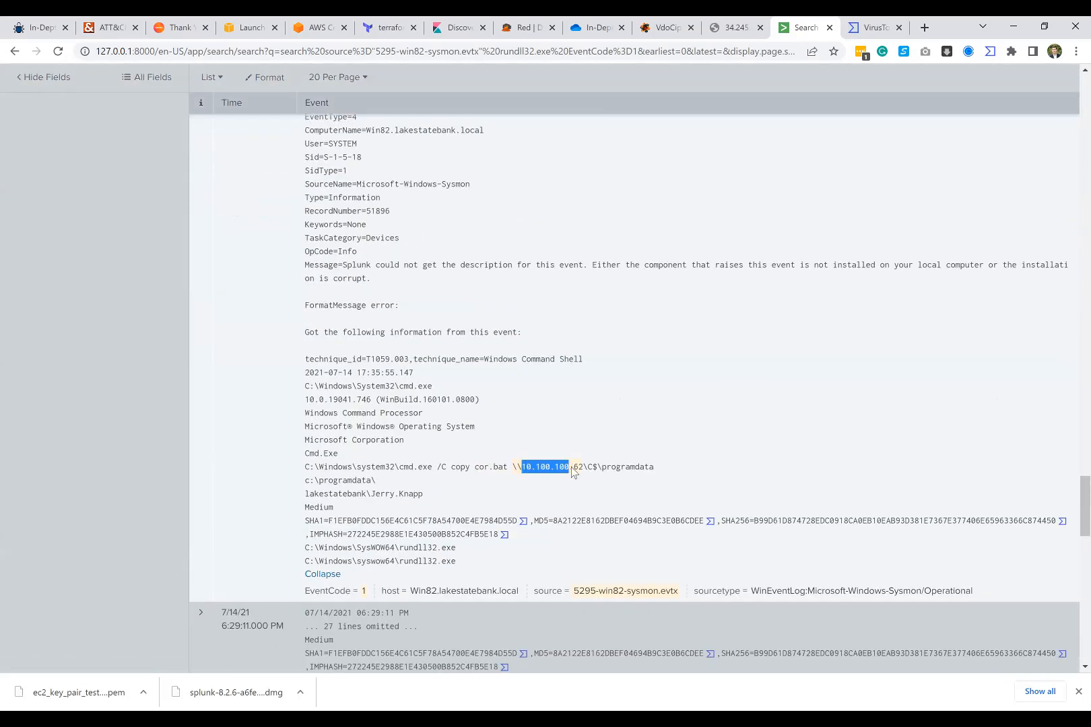
Step: Show all lines of the 6:29:05 PM event and examine its copy command
scroll(571, 466, down, 7)
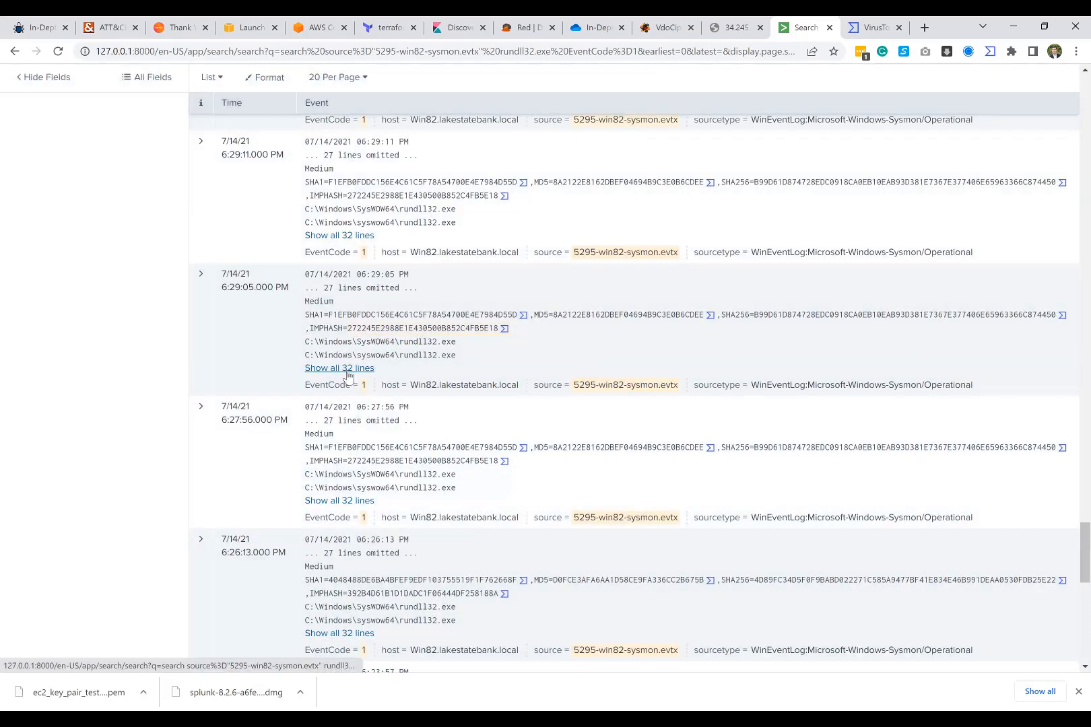
click(363, 369)
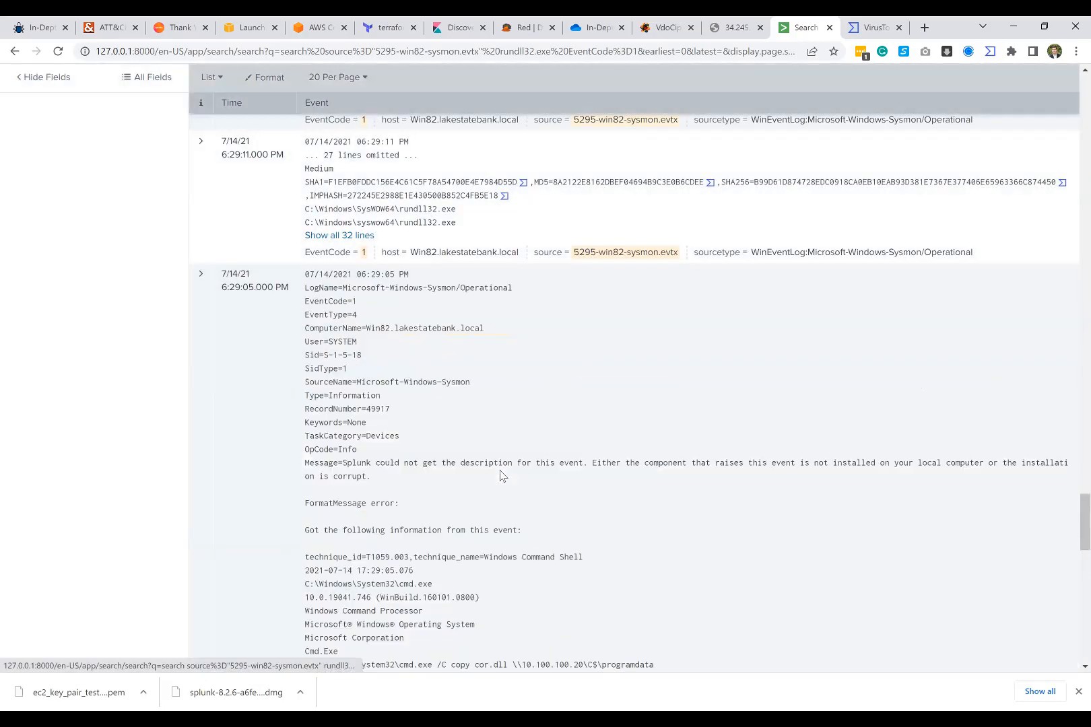
scroll(519, 481, down, 3)
scroll(537, 505, down, 5)
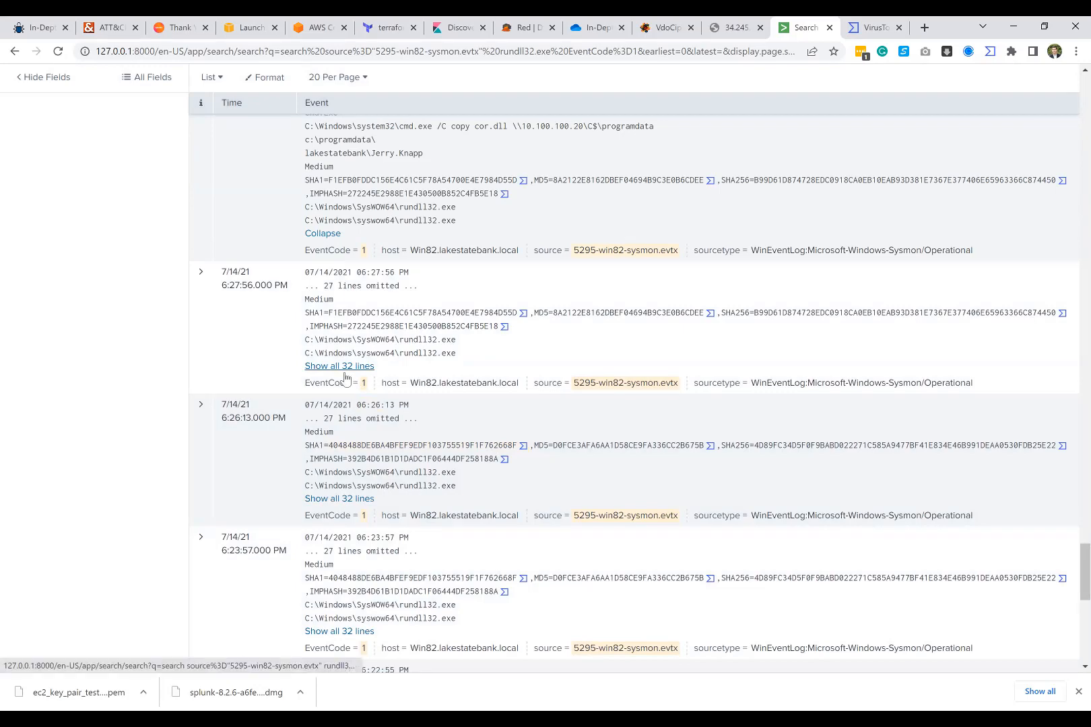
scroll(351, 495, down, 4)
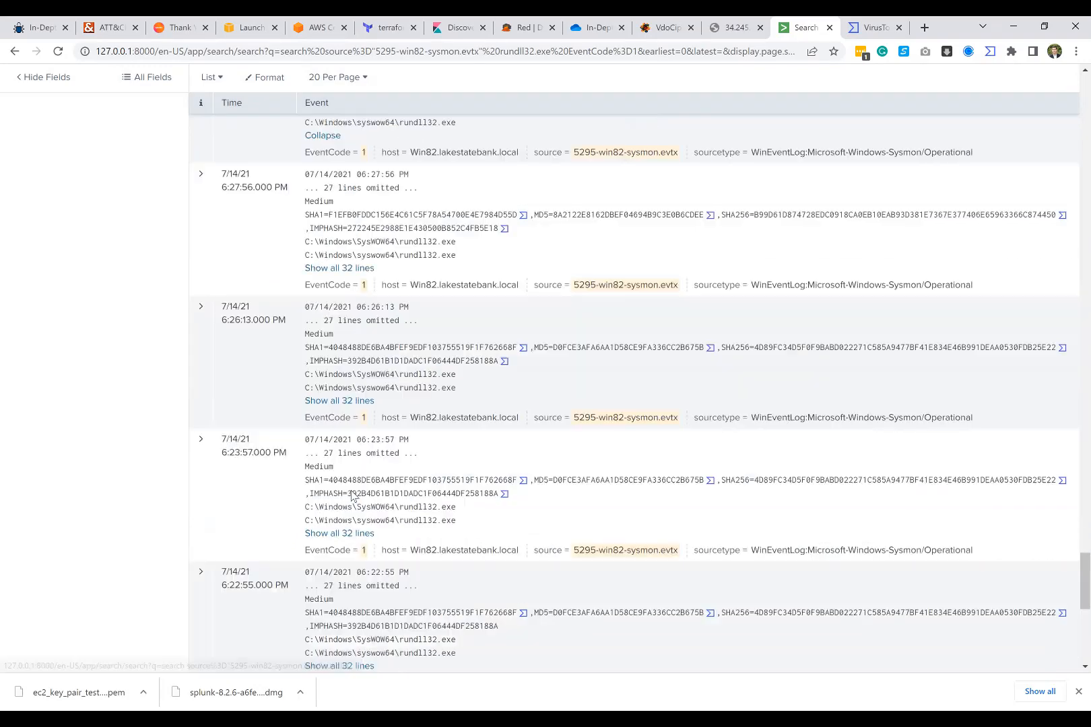
scroll(298, 439, up, 4)
scroll(298, 439, up, 1)
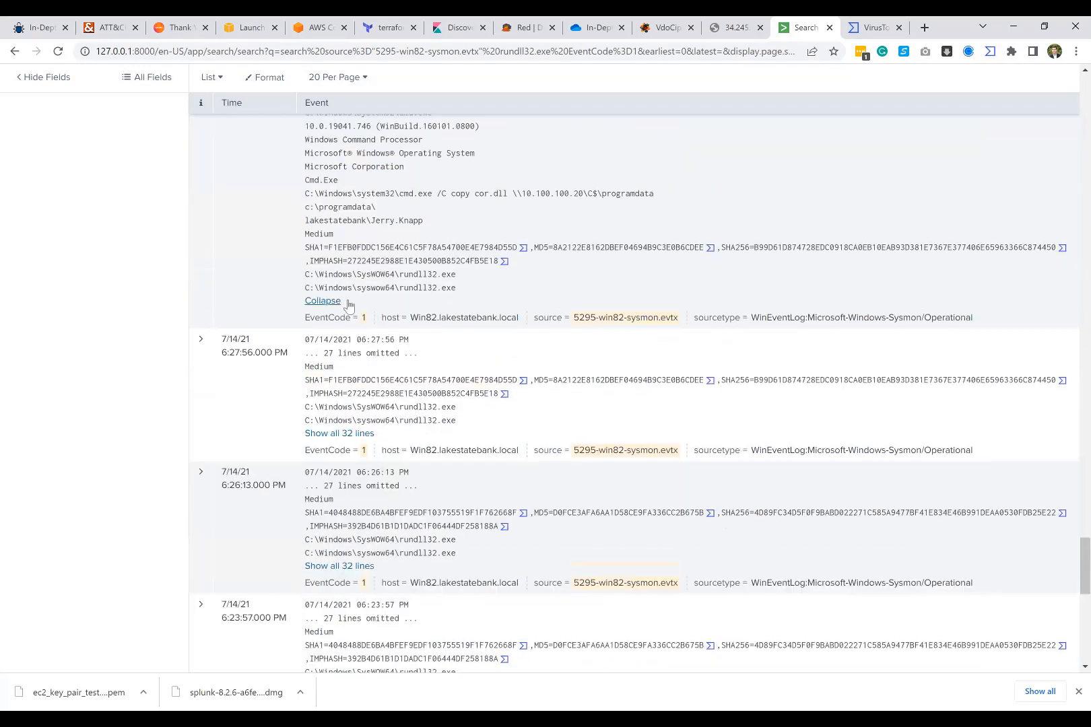
click(342, 304)
click(418, 194)
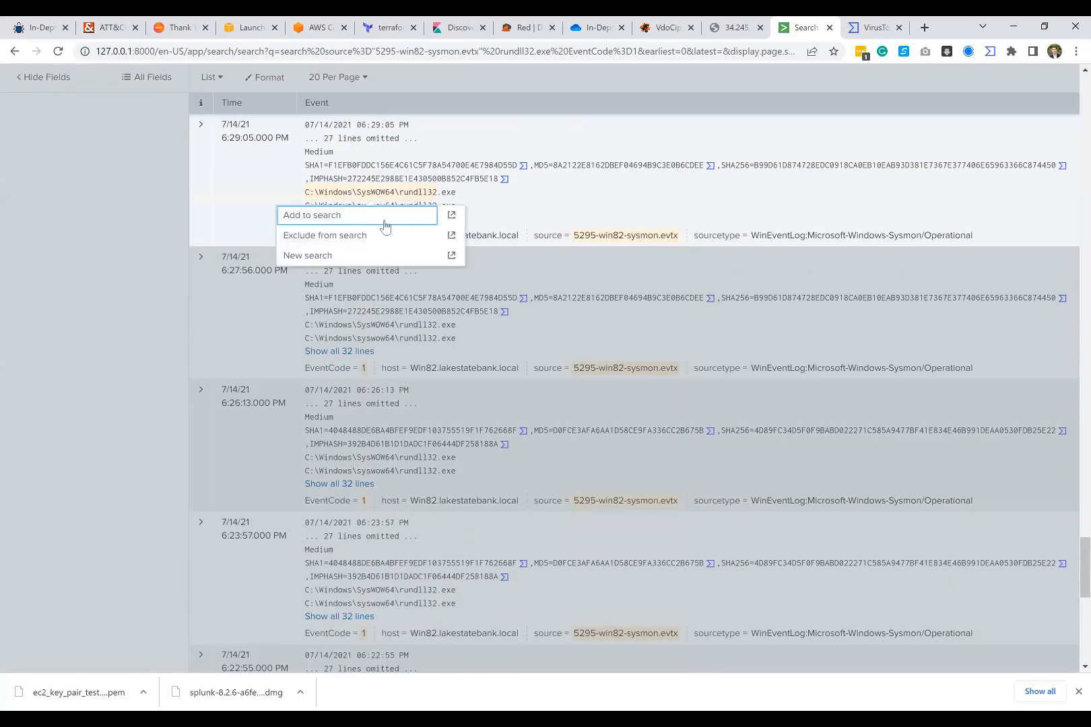
click(253, 139)
click(441, 208)
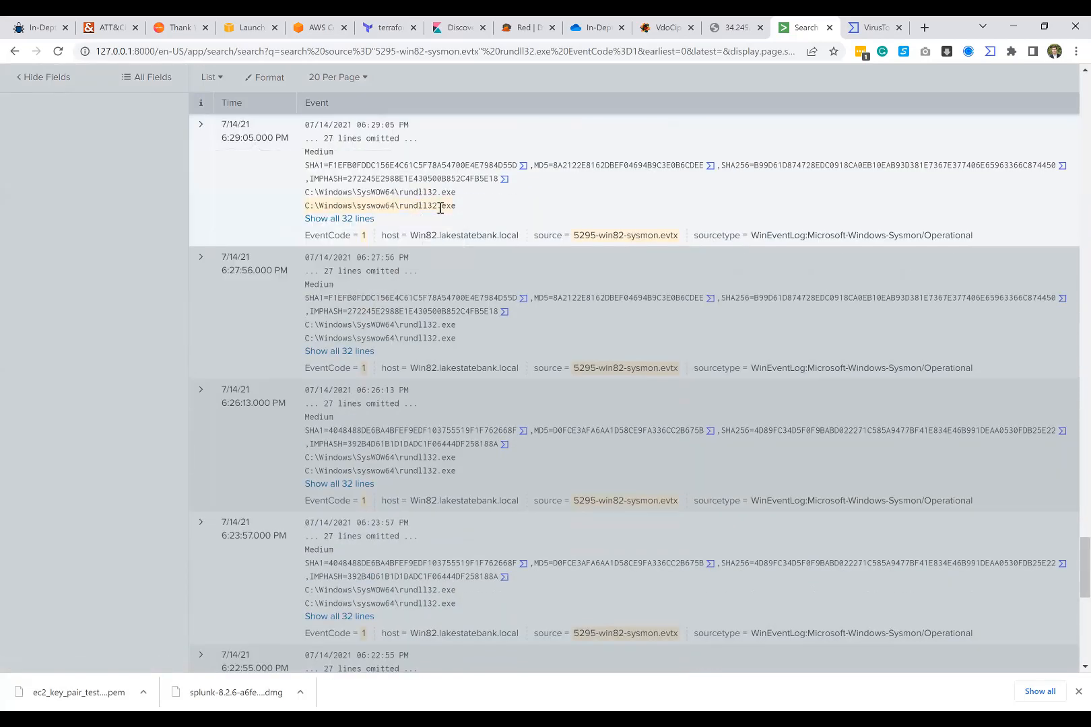
click(272, 221)
click(373, 166)
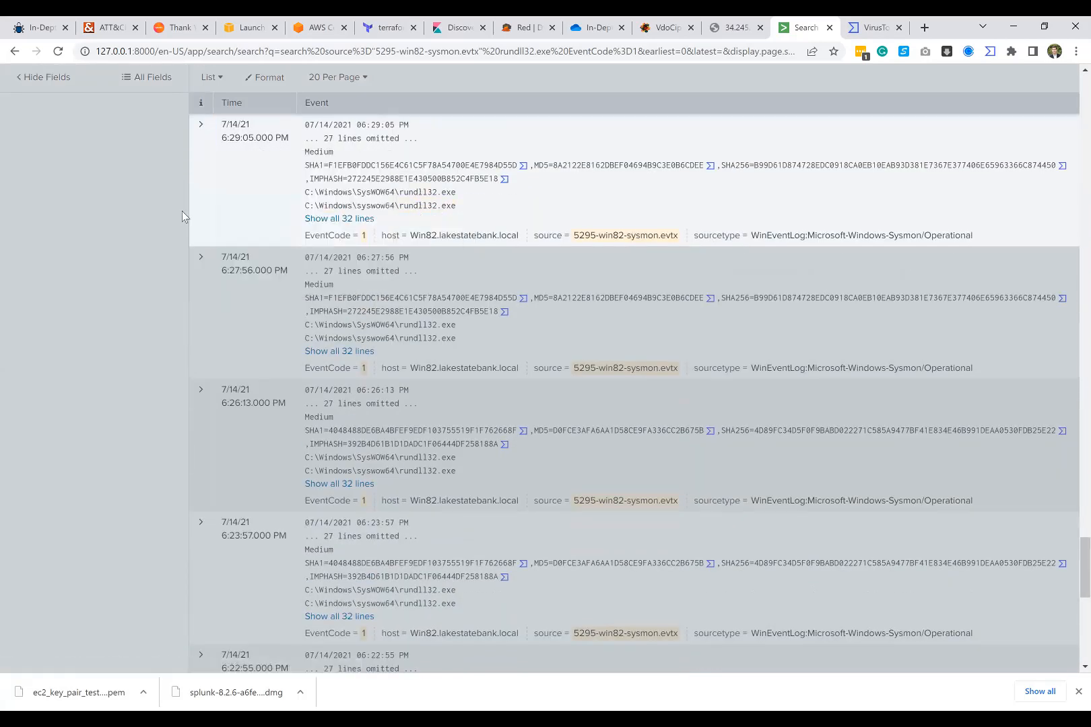
Step: Expand the 6:29:05 PM event again and examine the name of the file in its copy command
scroll(182, 211, up, 1)
click(337, 286)
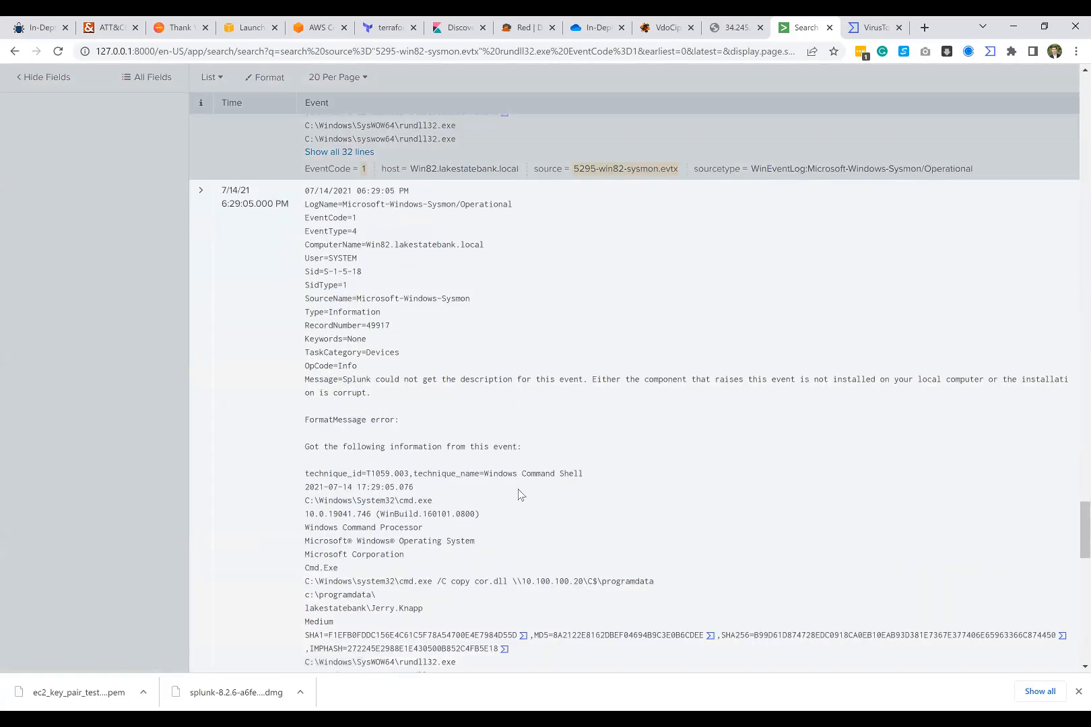
scroll(483, 515, down, 1)
drag(475, 516, 514, 516)
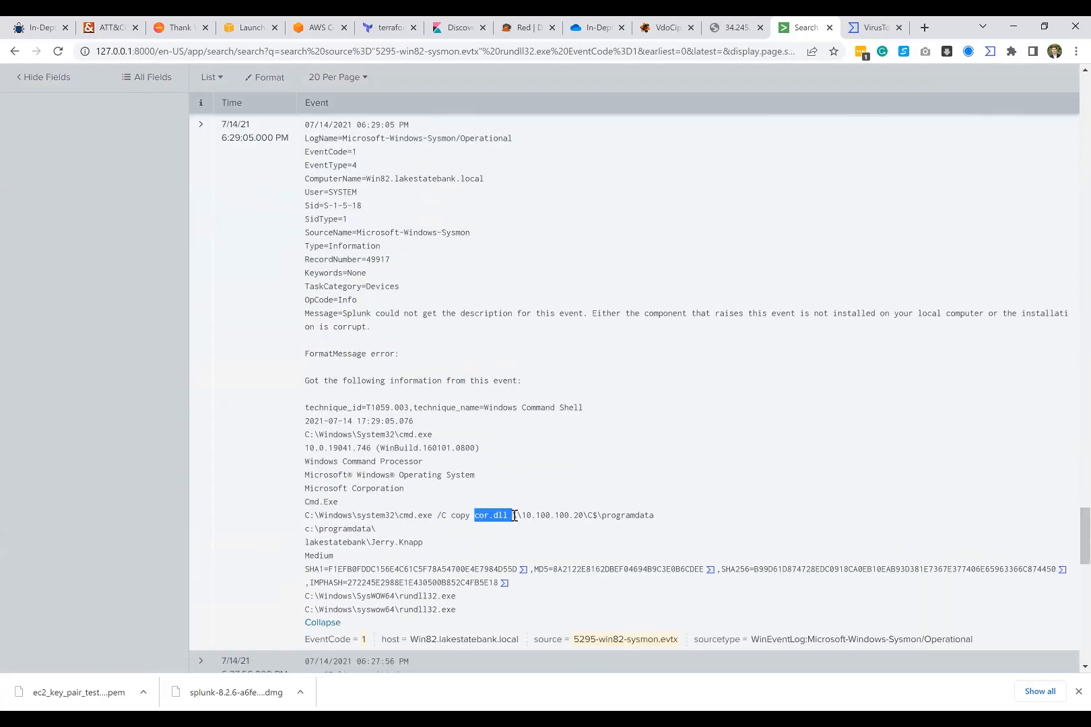
scroll(187, 358, down, 10)
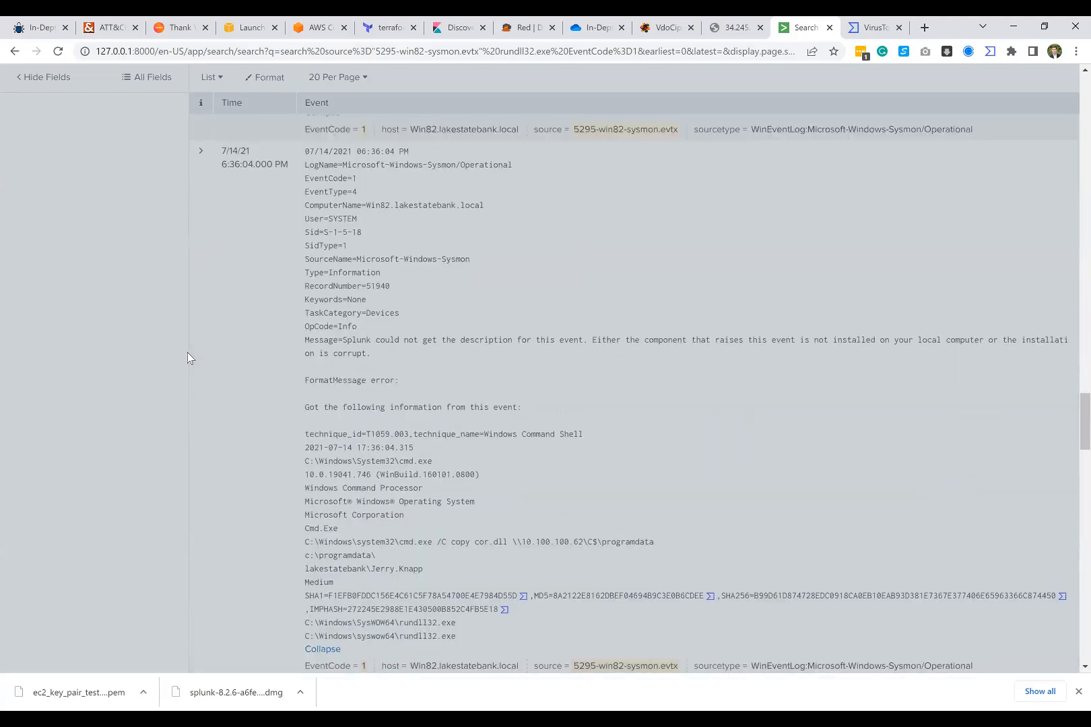
Step: Extend the search query with NOT cor.dll NOT cor.bat and run it to exclude those file copies
scroll(192, 357, up, 20)
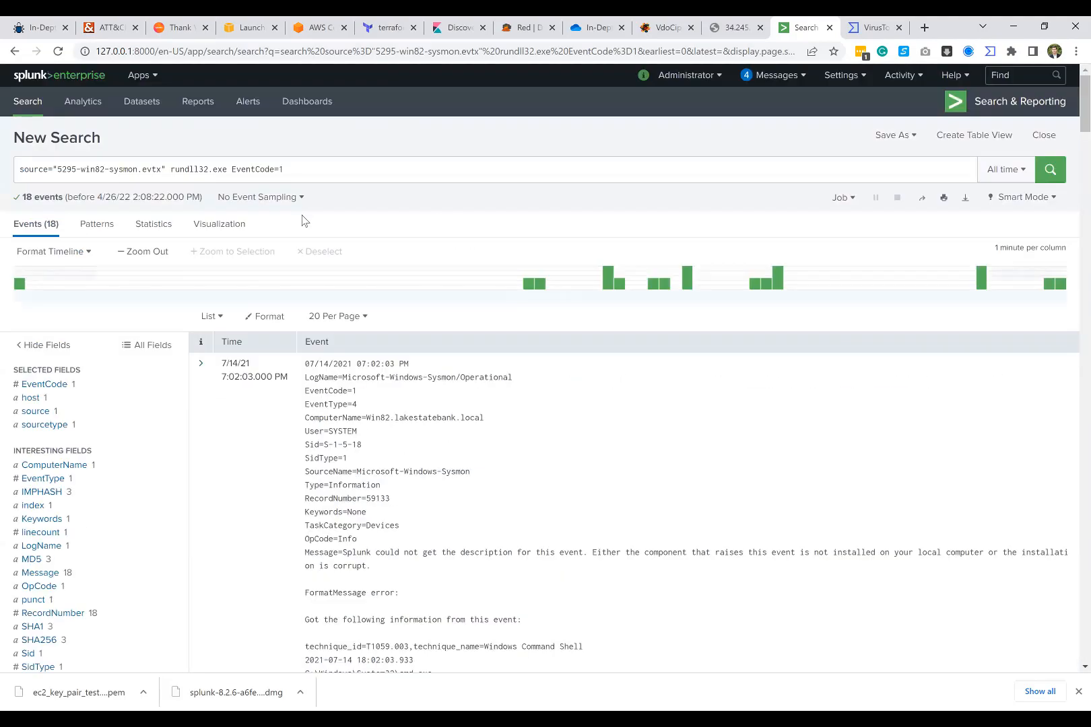
click(313, 171)
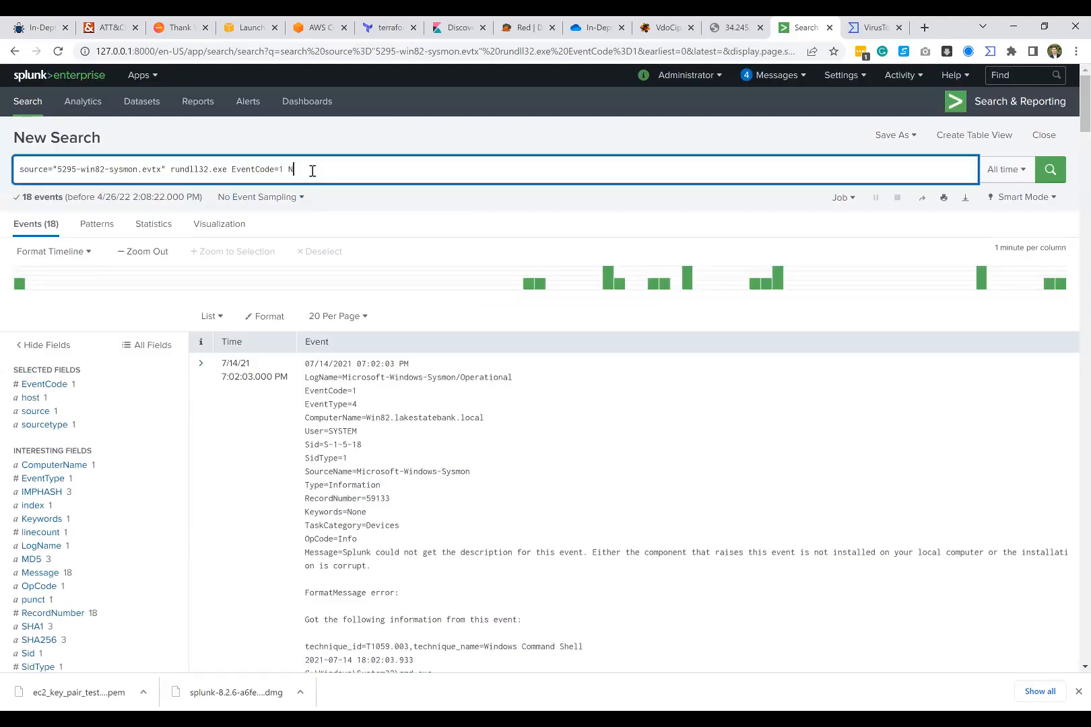
text(NOT cor.dll NOT cor.dll)
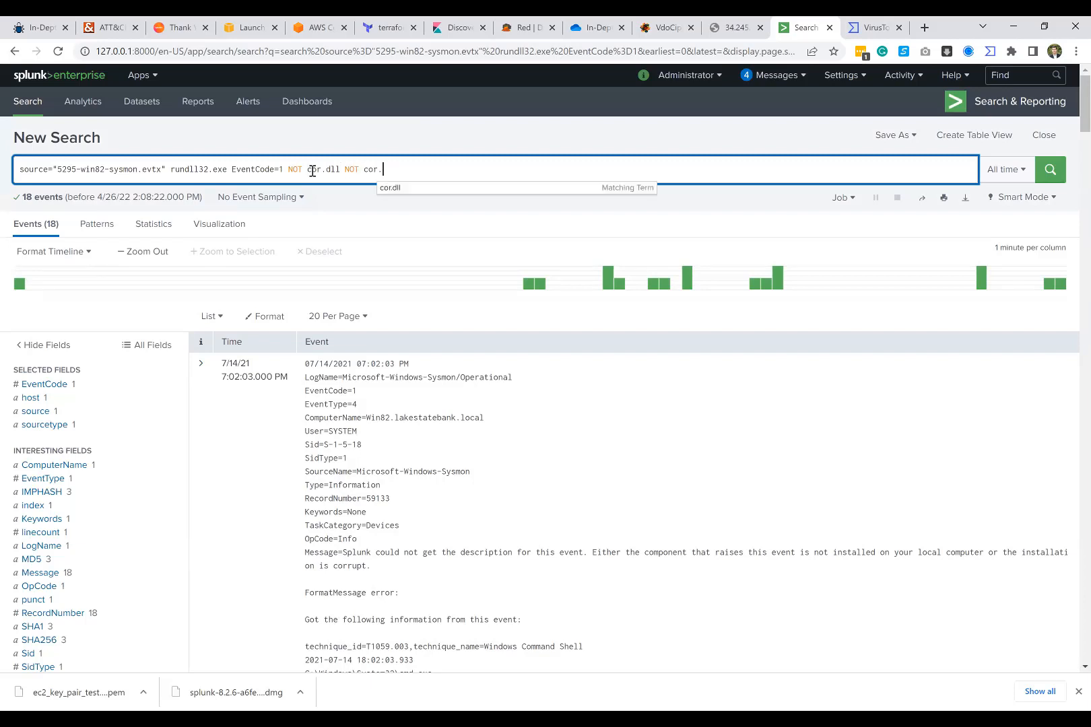
text(bat)
key(Return)
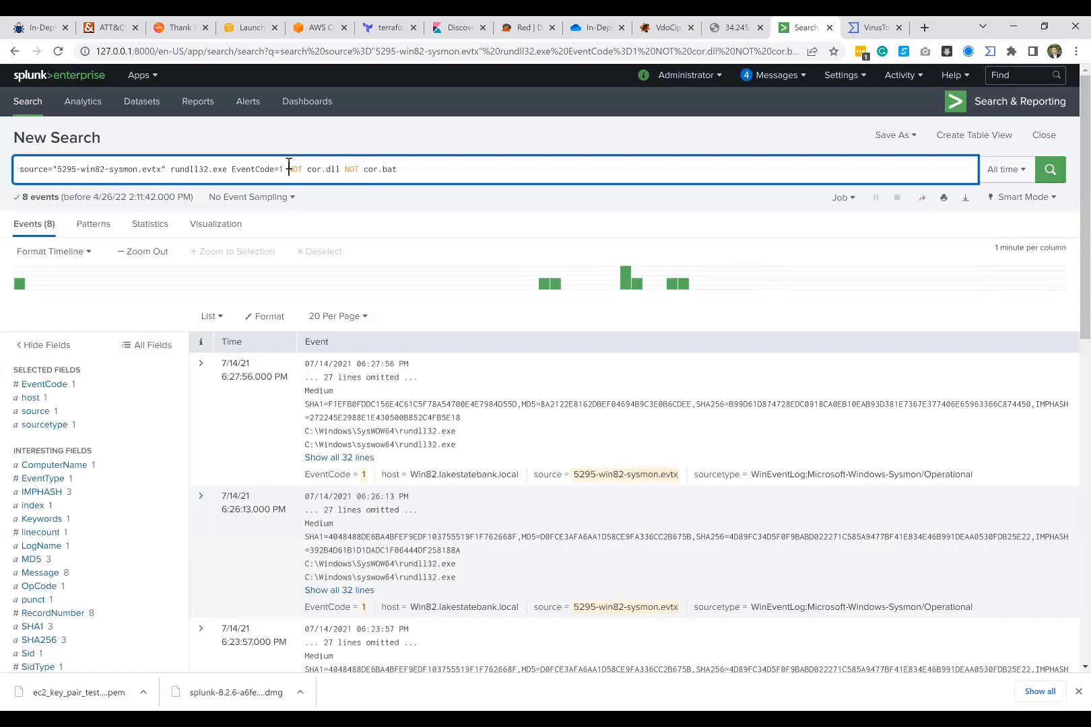
Step: Insert AND before both NOT conditions in the search query, rerunning the search, and check the cor.bat exclusion
click(289, 169)
text(AND)
key(Return)
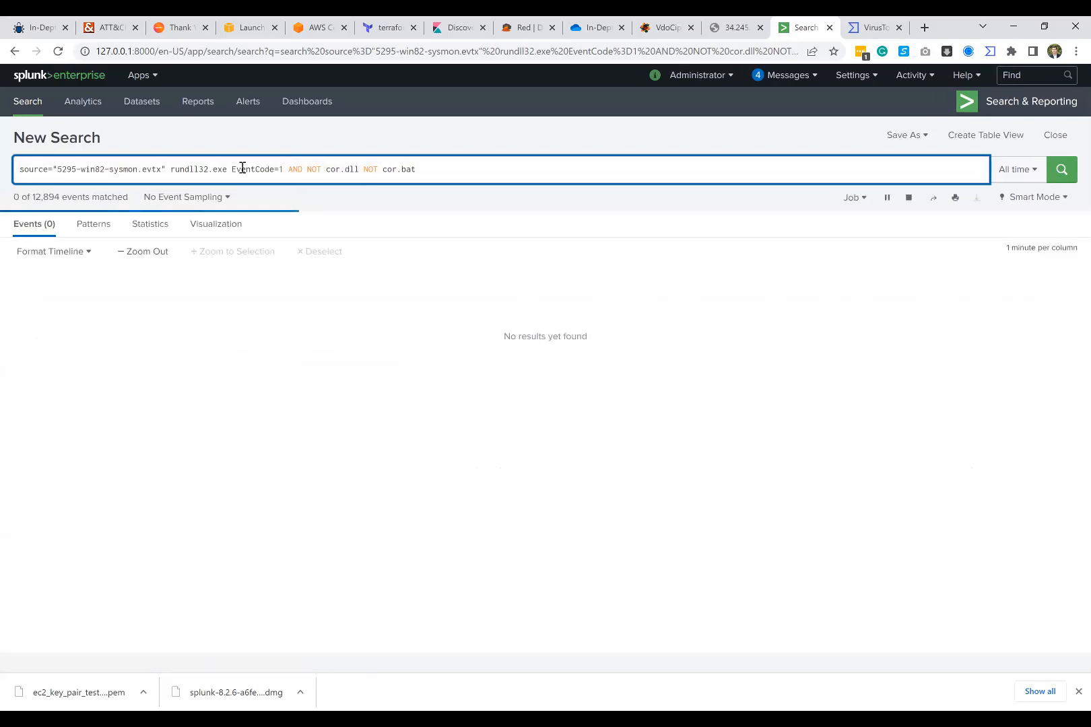
click(364, 169)
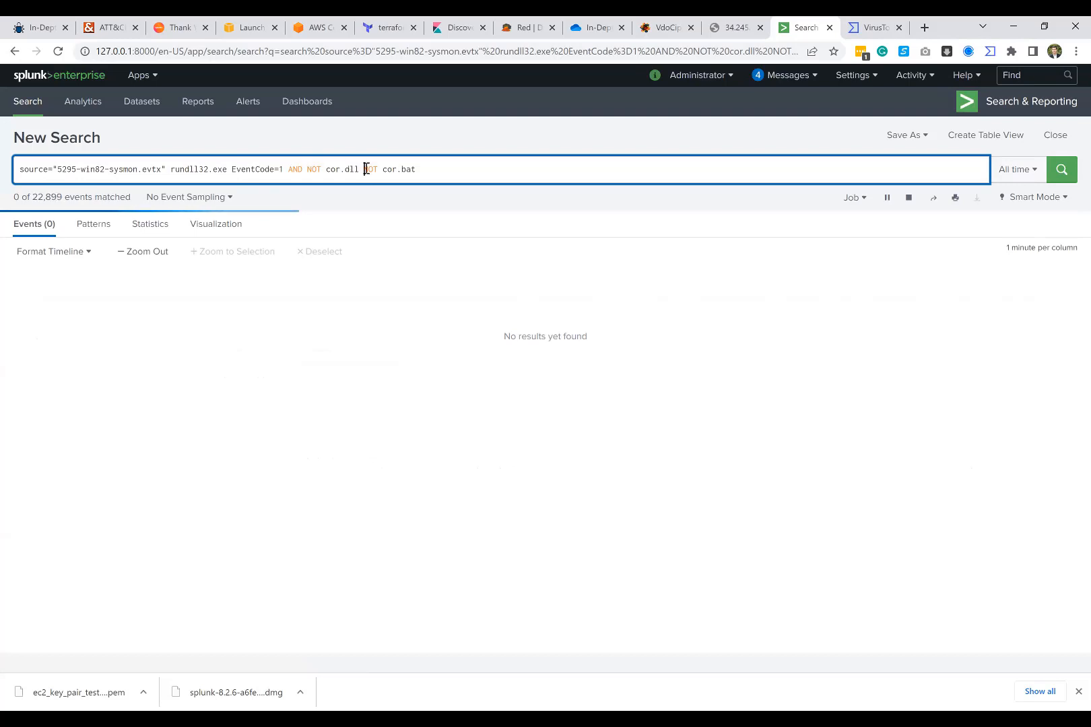
text(AND)
key(Return)
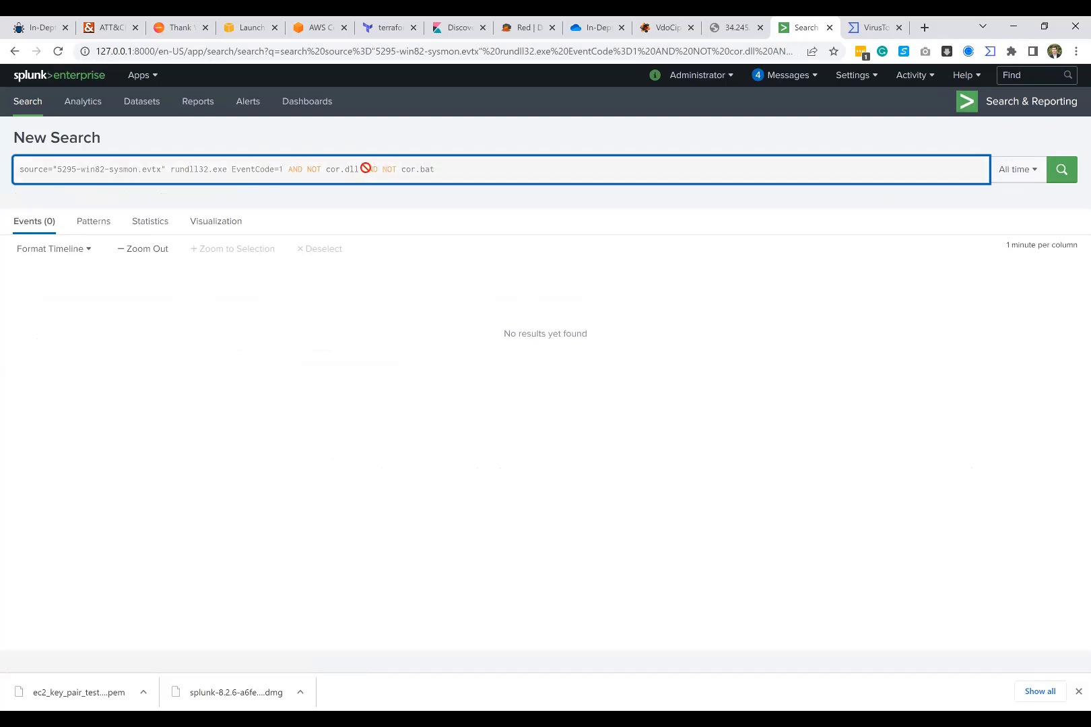
drag(367, 169, 511, 168)
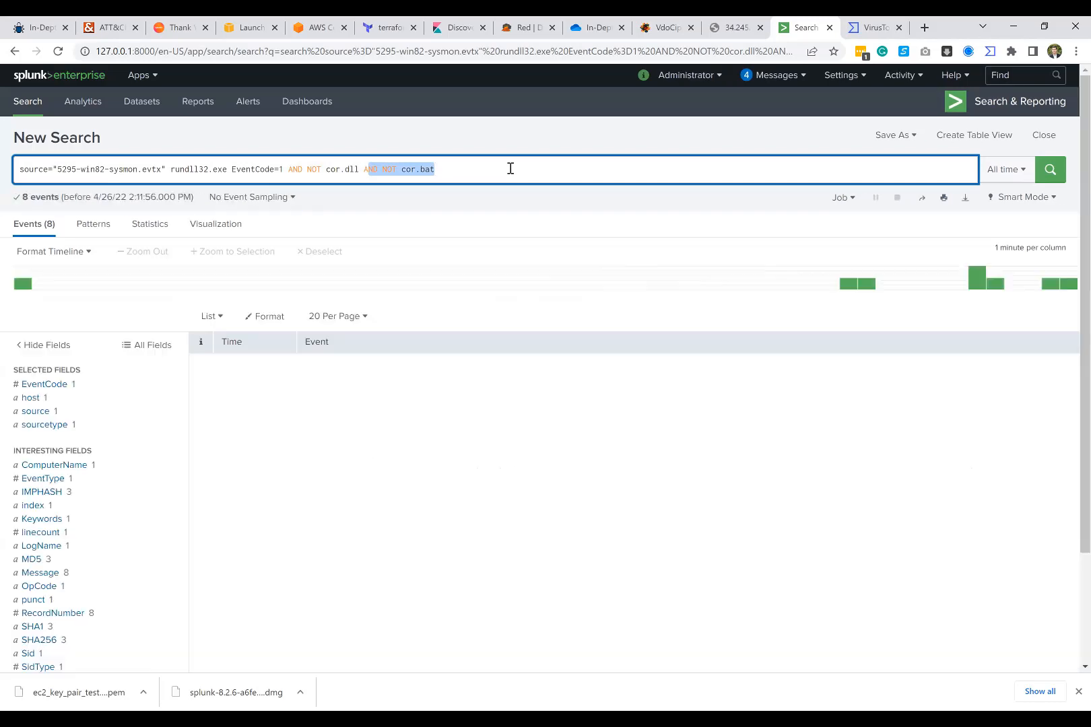
scroll(433, 406, down, 1)
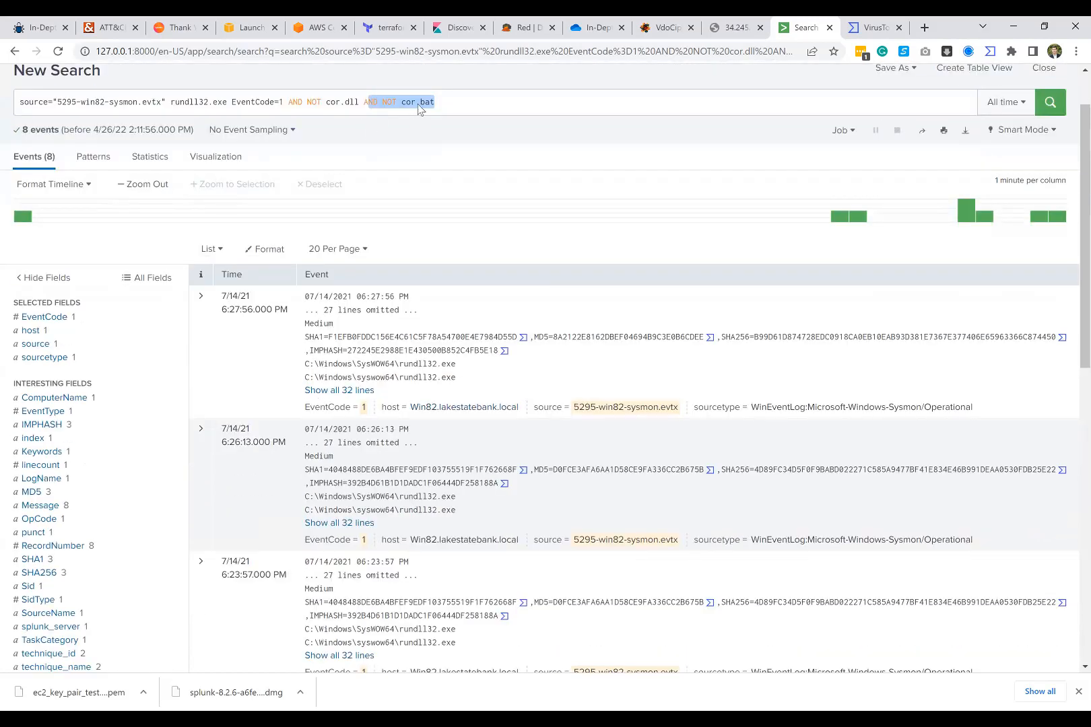
click(438, 102)
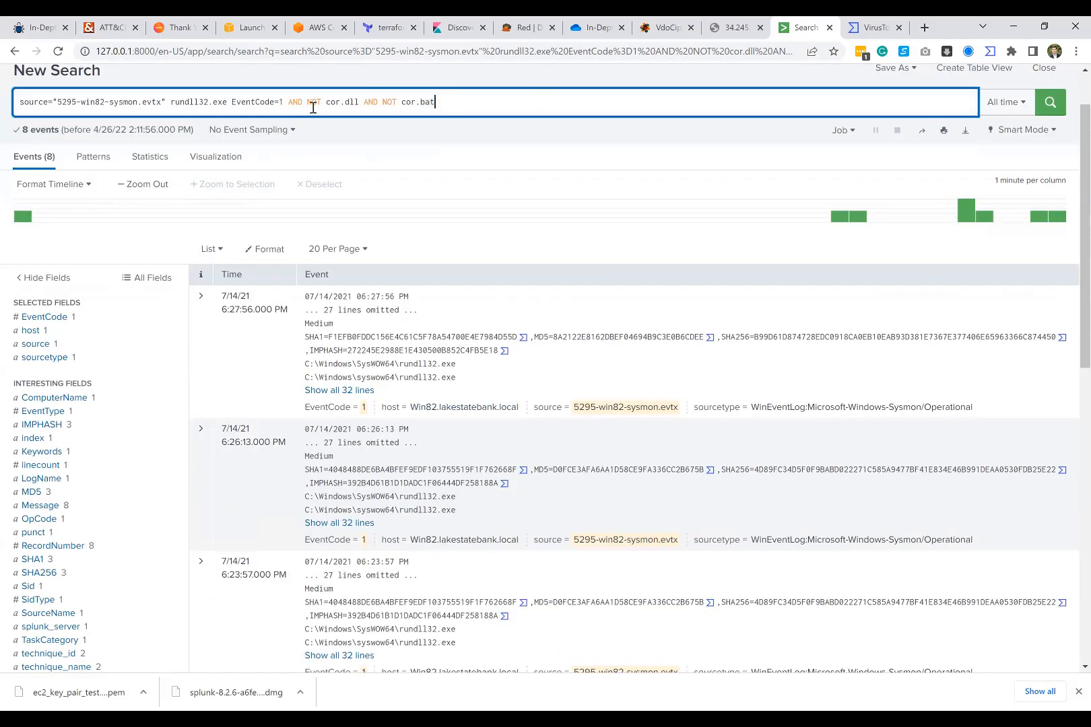
Step: Show all lines of the 6:27:56 PM event and examine its dir command line
click(340, 389)
scroll(361, 386, down, 1)
scroll(362, 385, down, 3)
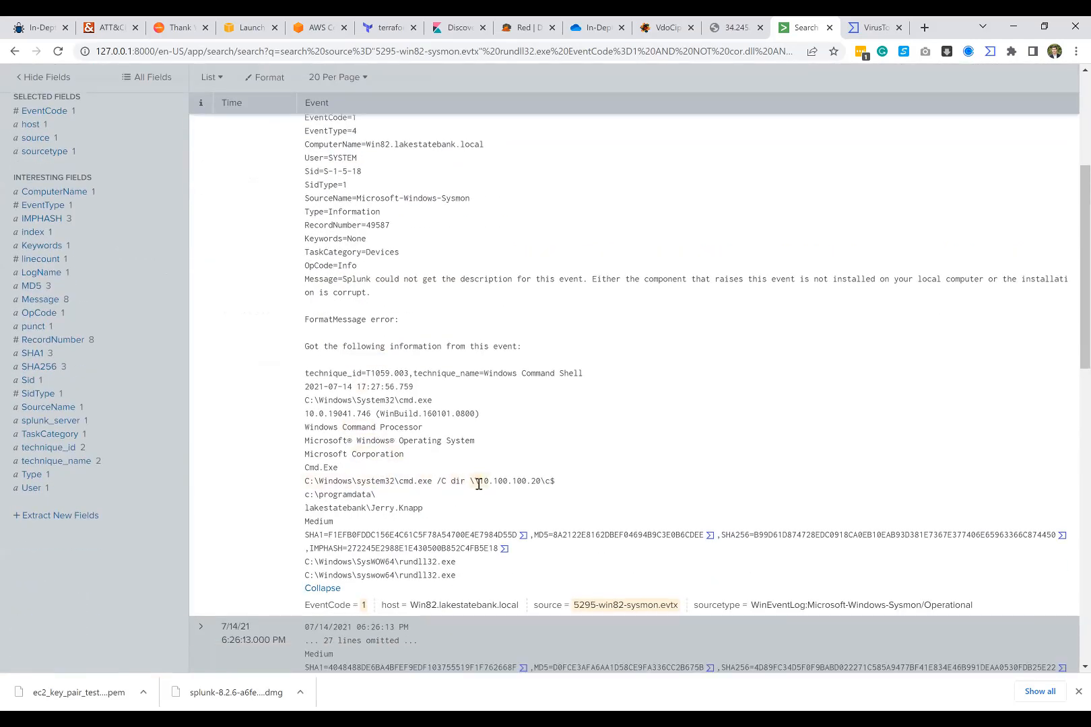
drag(477, 484, 593, 485)
click(593, 485)
drag(438, 482, 577, 489)
click(451, 482)
double_click(453, 482)
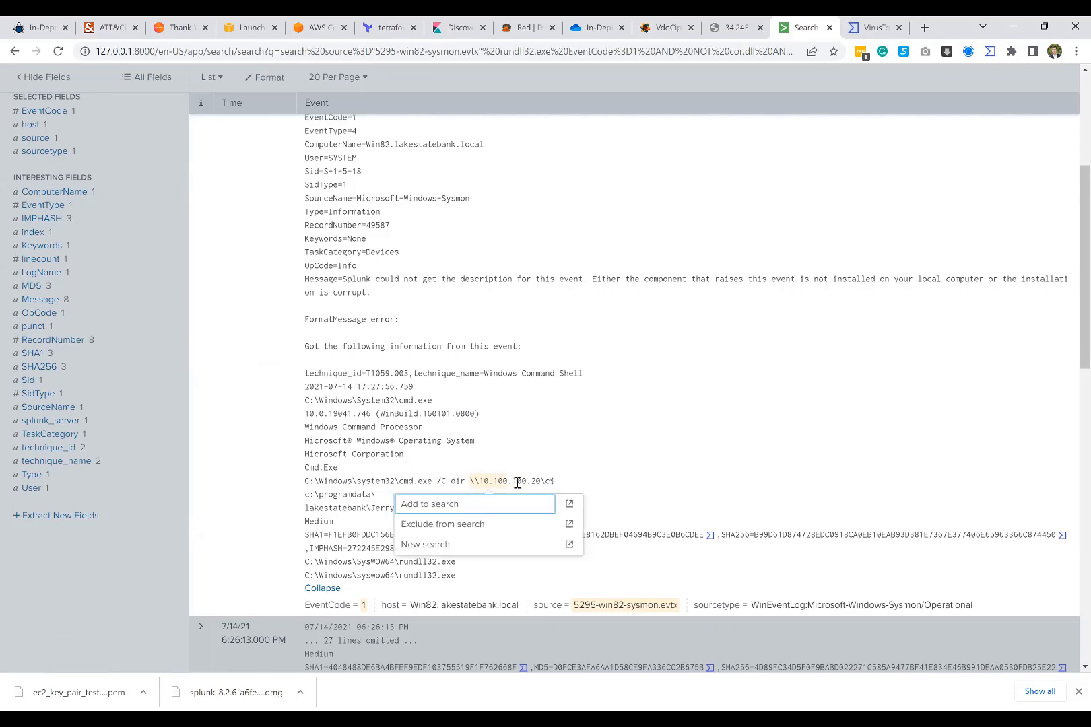
click(598, 486)
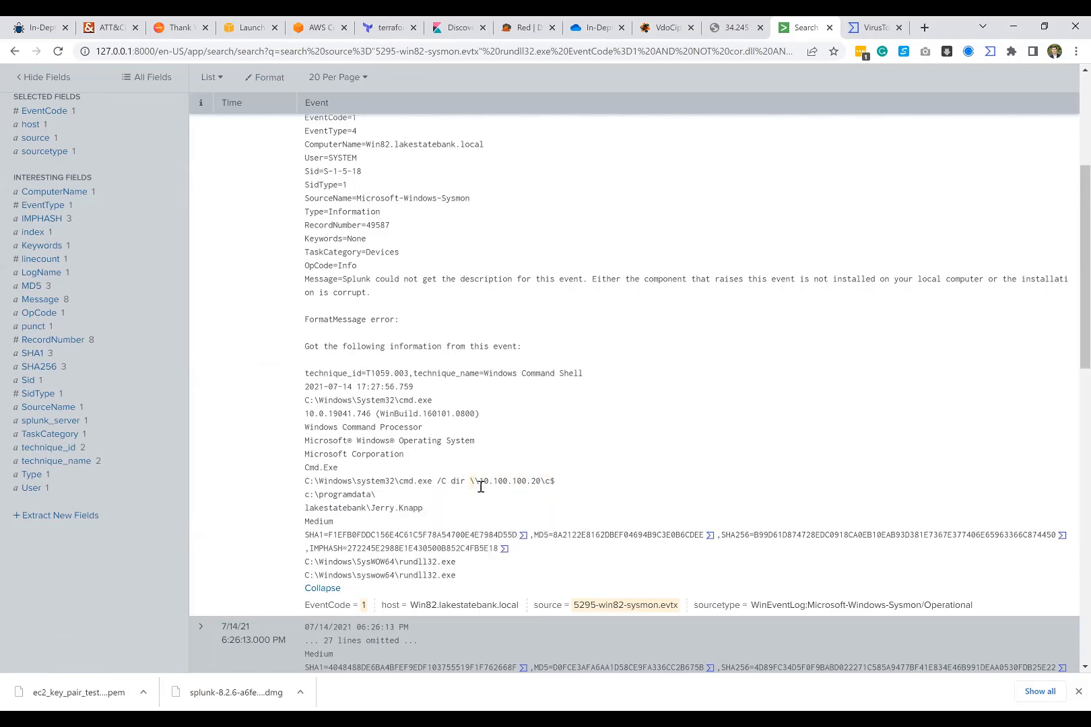
Step: Examine the remote host address and share name in the 6:27:56 PM event's dir command
drag(472, 481, 539, 485)
click(497, 475)
drag(530, 481, 544, 481)
click(577, 482)
mouse_move(559, 480)
mouse_down()
mouse_move(489, 481)
mouse_move(551, 482)
mouse_up()
Step: Show all lines of the 6:26:13 PM event and compare its dir command with the 6:27:56 PM event's
scroll(532, 484, down, 4)
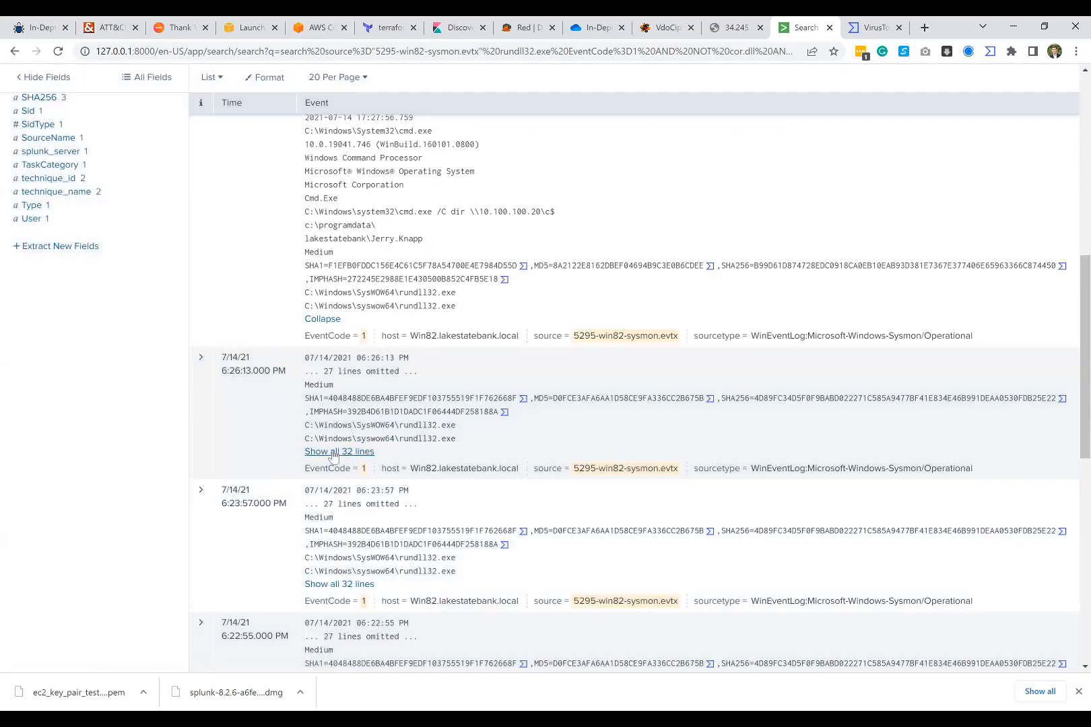
click(339, 451)
scroll(377, 485, down, 2)
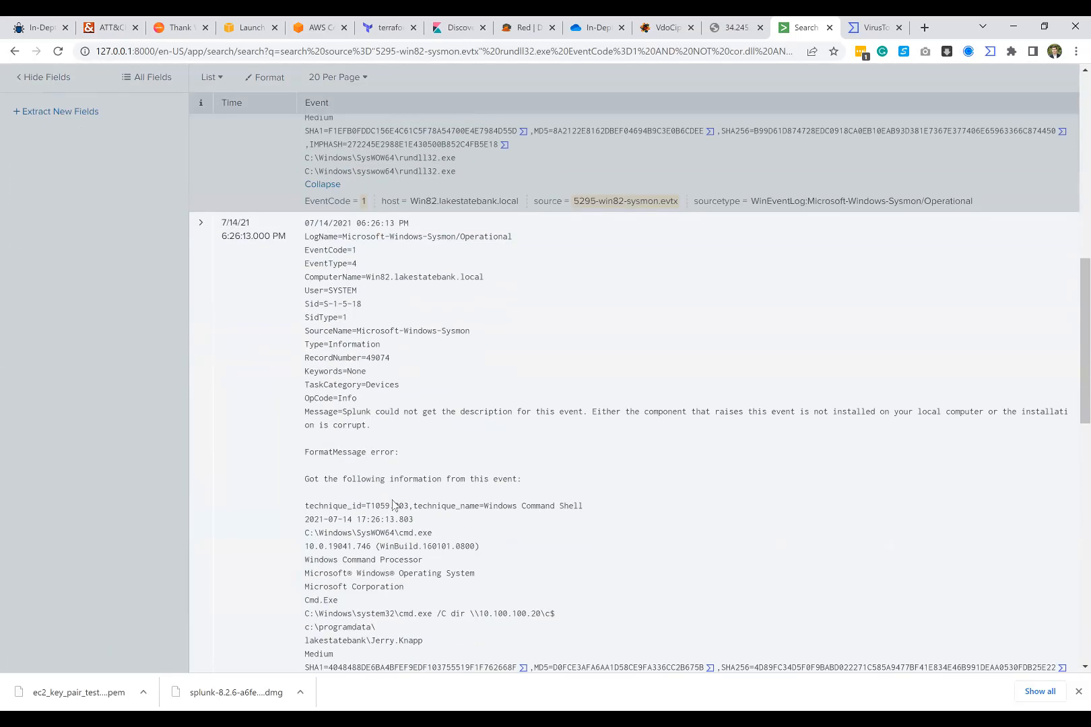
scroll(404, 531, down, 1)
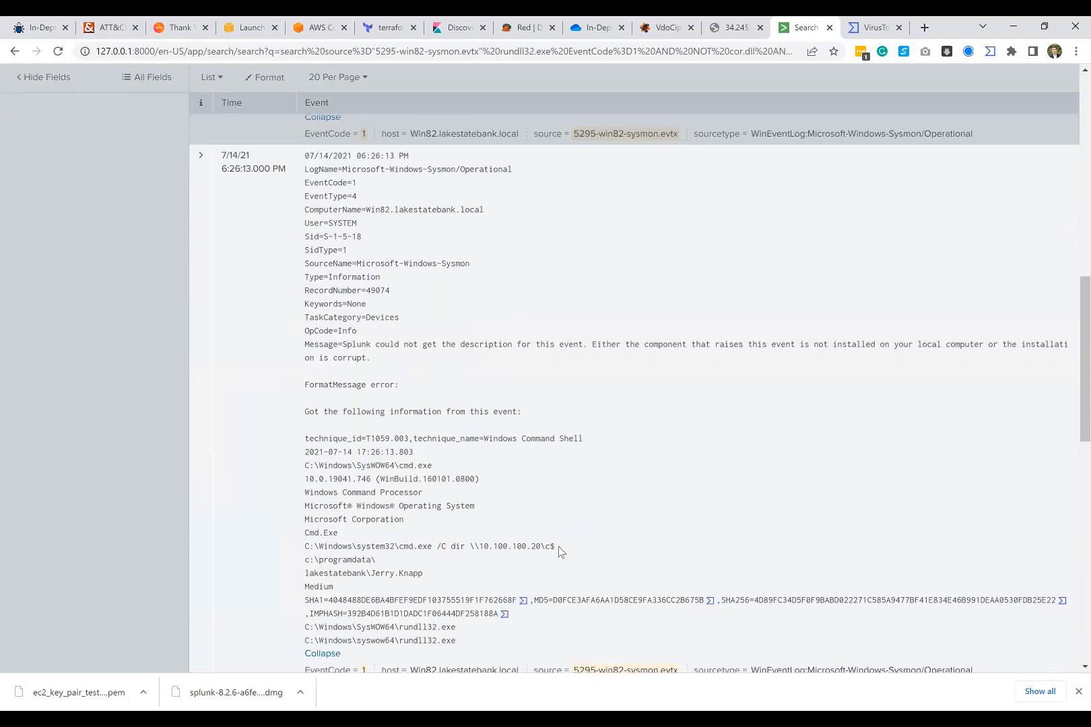
scroll(559, 552, down, 6)
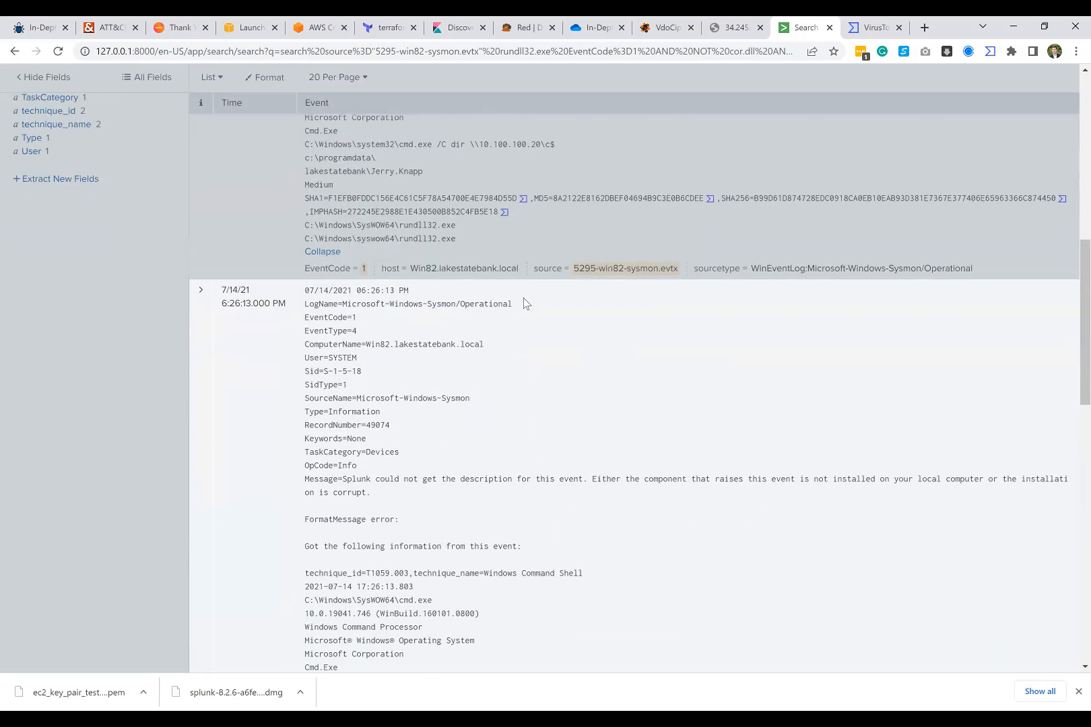
Step: Show all lines of the 6:23:57 PM event and examine which executable its cmd.exe command launches
scroll(524, 303, down, 9)
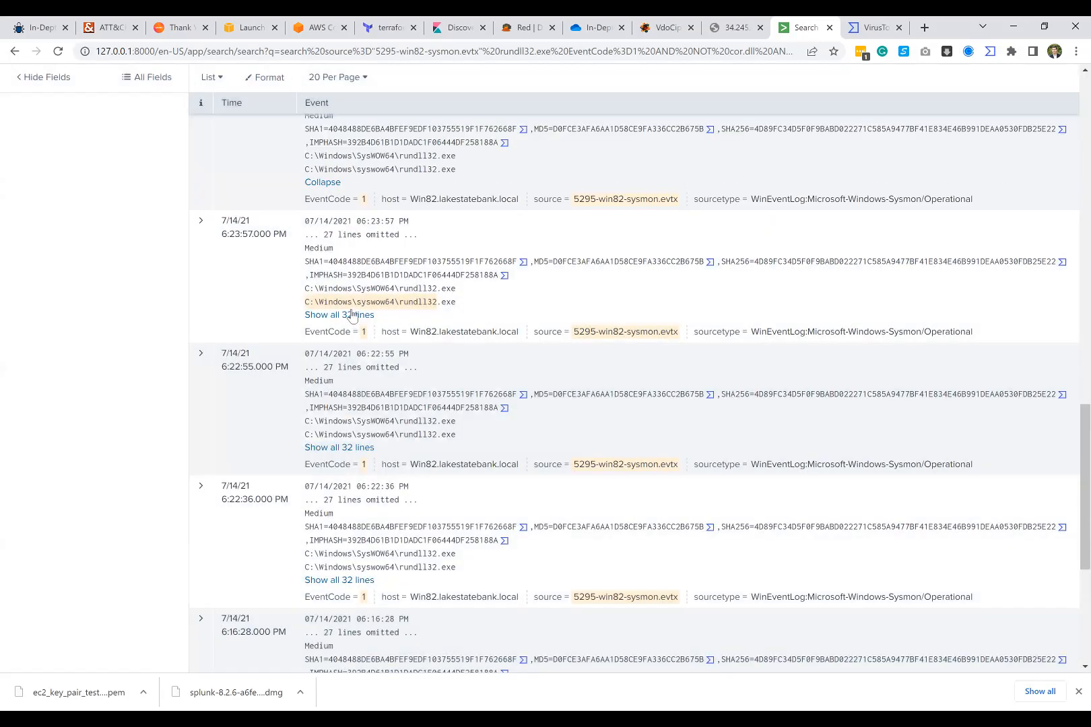
click(355, 315)
scroll(499, 463, down, 3)
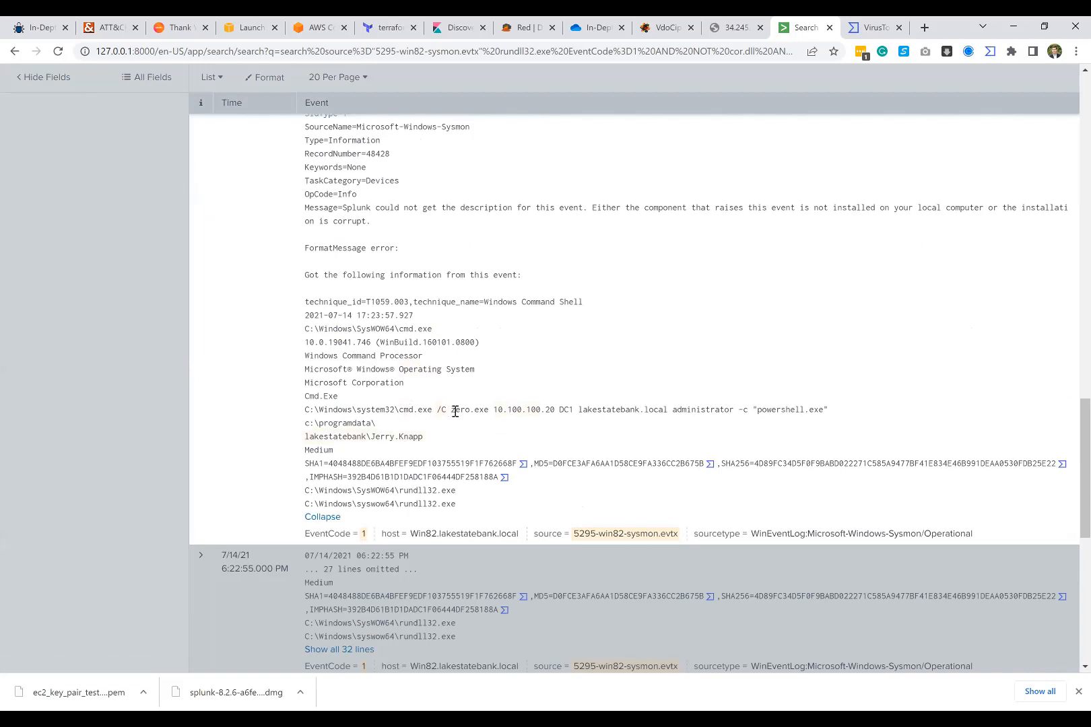
drag(455, 412, 489, 413)
click(491, 413)
Step: Examine the target address, domain controller, domain and account arguments in the 6:23:57 PM event's command line
drag(493, 411, 576, 411)
click(670, 411)
click(578, 409)
drag(672, 411, 734, 412)
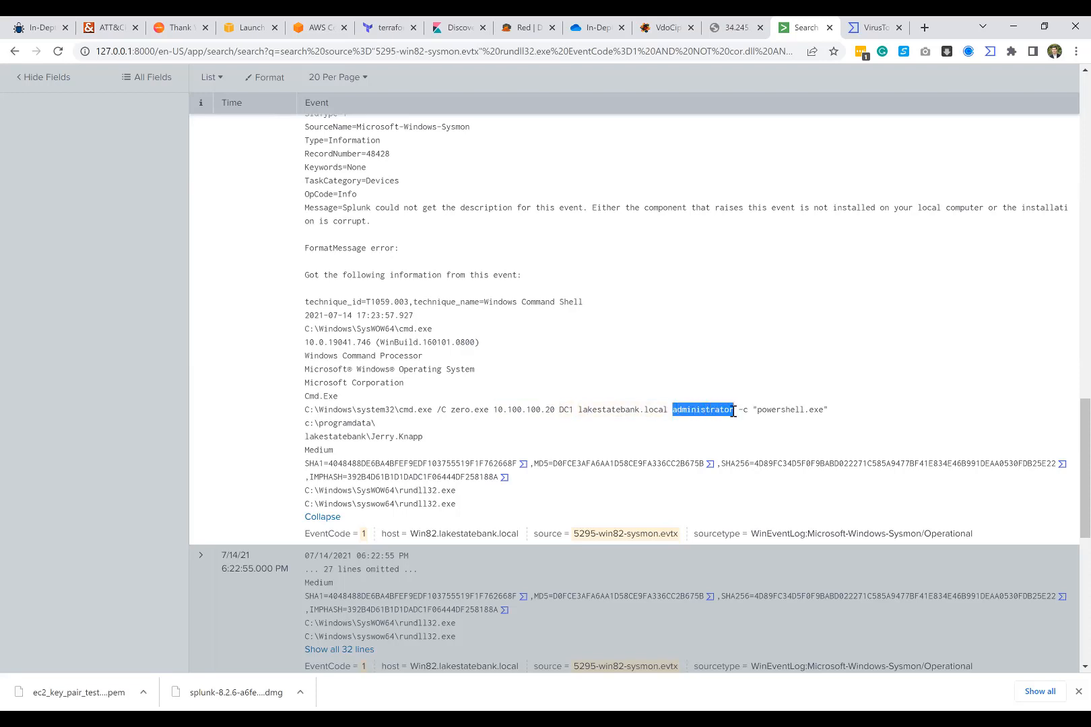
click(736, 412)
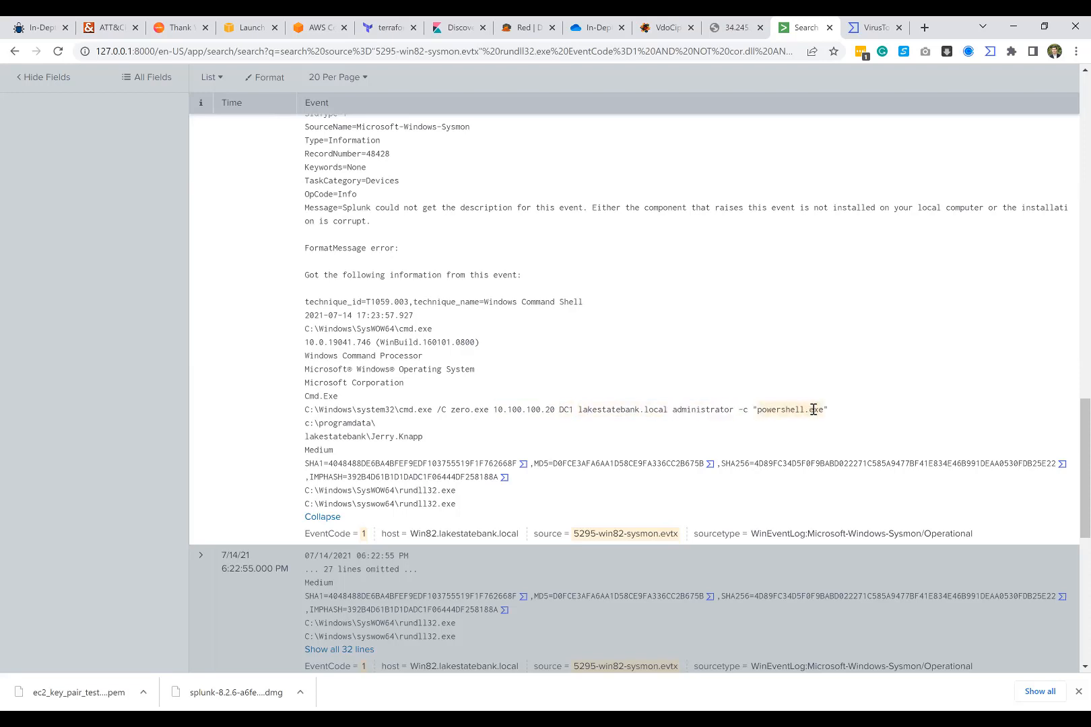
Step: Highlight zero.exe in the 6:23:57 PM event's command line to examine it, and clear the selection
mouse_move(446, 410)
mouse_down()
mouse_move(493, 412)
mouse_move(449, 408)
mouse_up()
click(491, 428)
scroll(459, 433, down, 1)
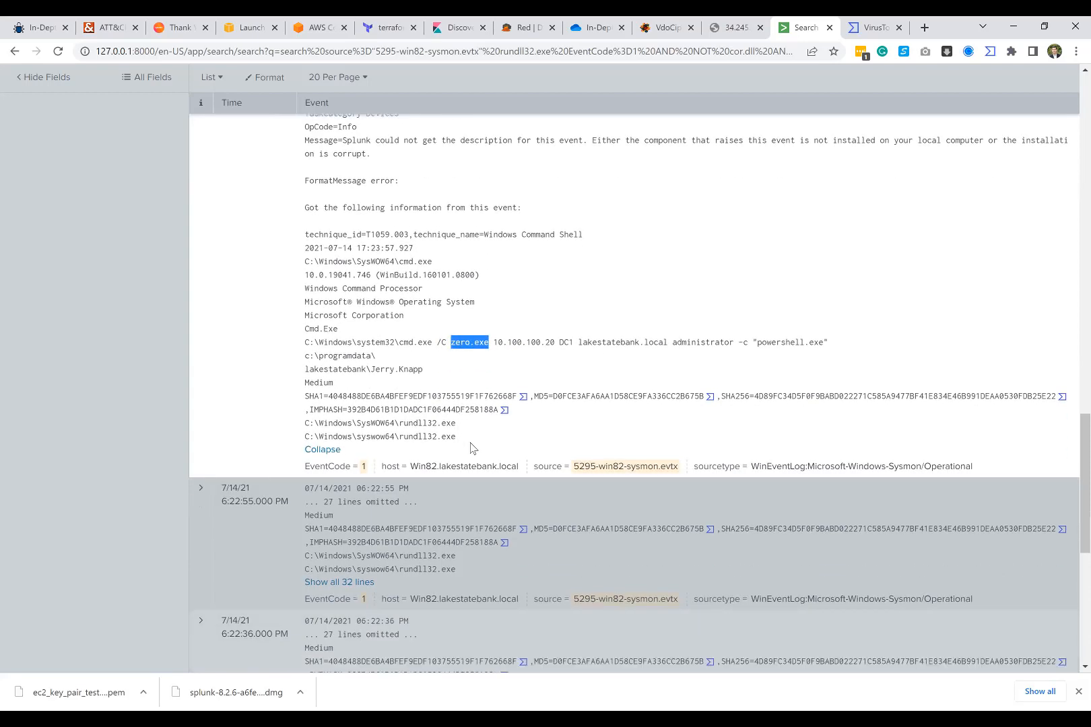
click(467, 509)
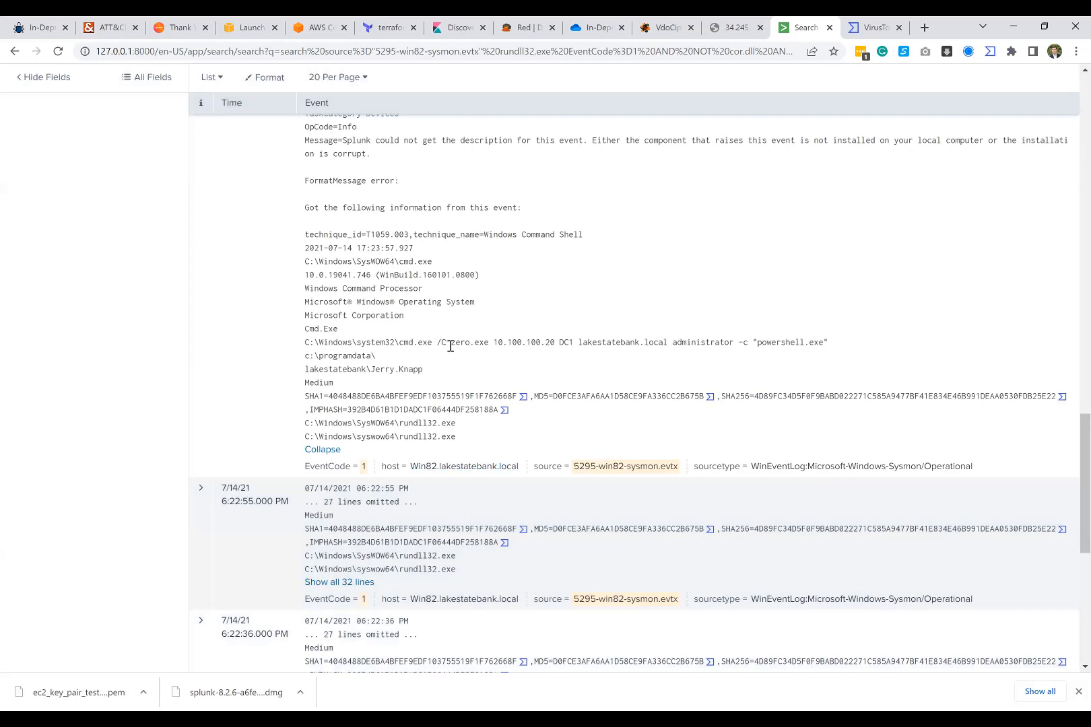
Step: Show all lines of the 6:22:55 PM event and examine the command its cmd.exe runs
drag(449, 344, 490, 345)
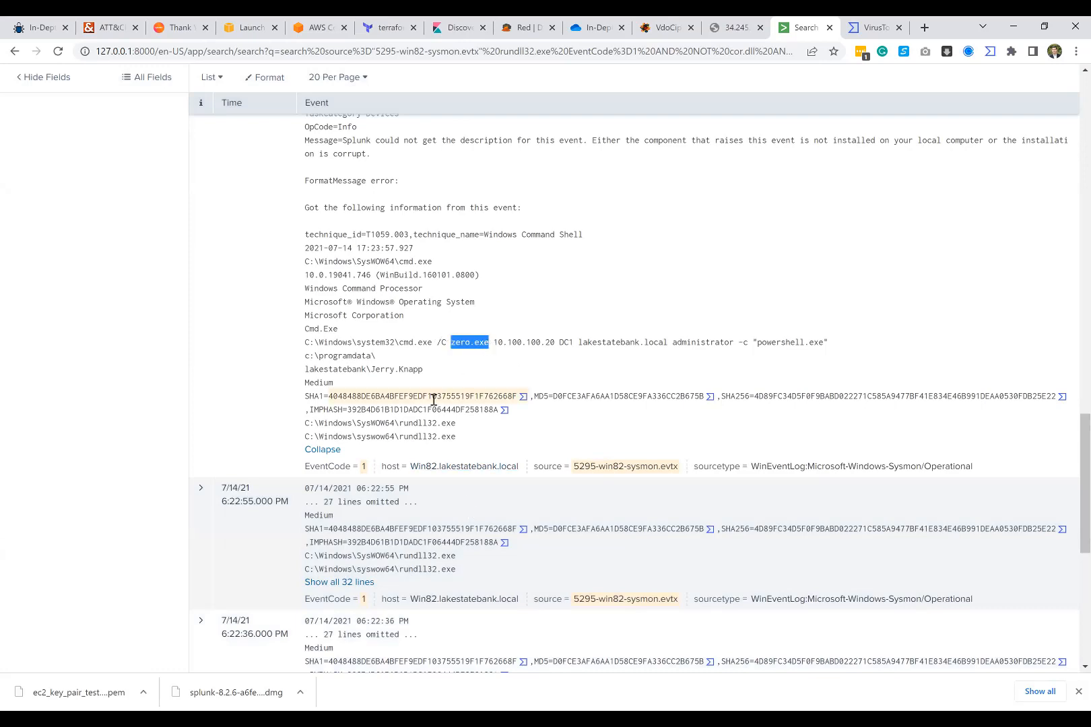
scroll(435, 394, down, 3)
click(367, 381)
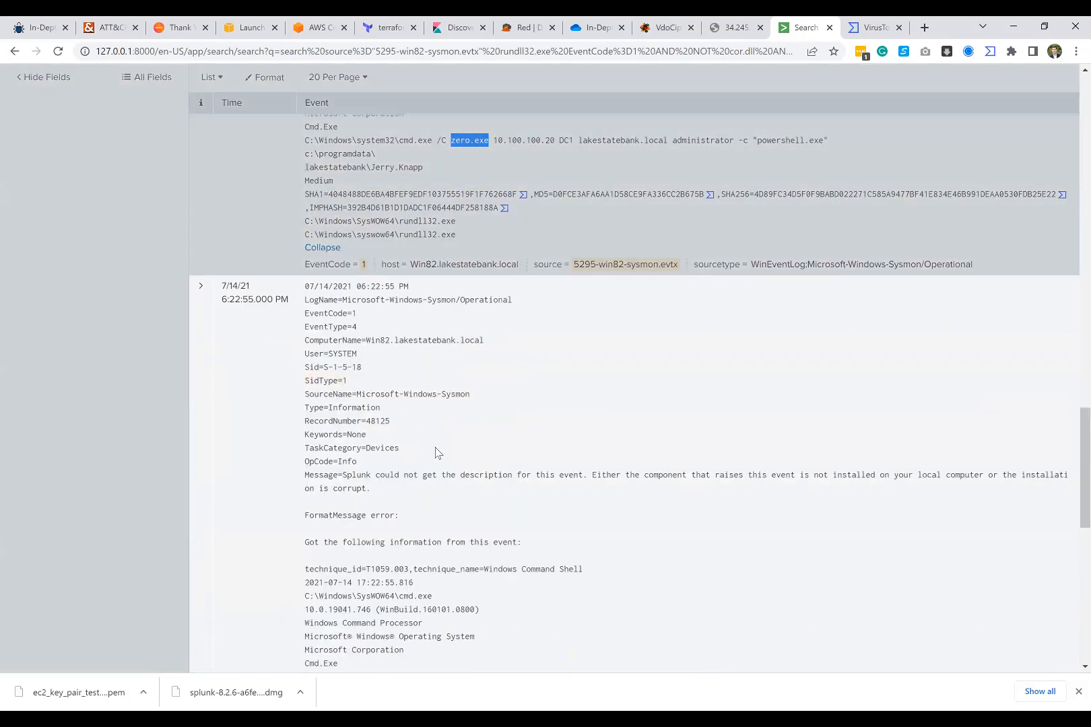
scroll(441, 444, down, 5)
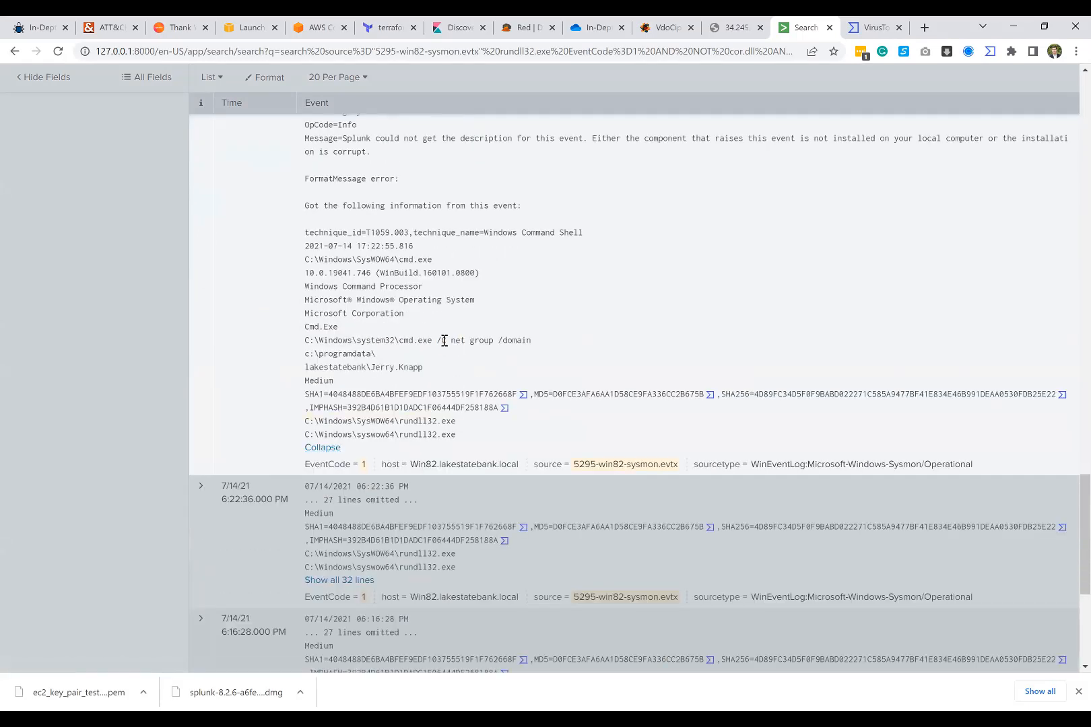
mouse_move(446, 340)
mouse_down()
mouse_move(541, 344)
mouse_move(446, 341)
mouse_up()
click(452, 350)
Step: Show all lines of the 6:22:36 PM event and examine its cmd.exe command line
scroll(468, 359, down, 3)
click(338, 381)
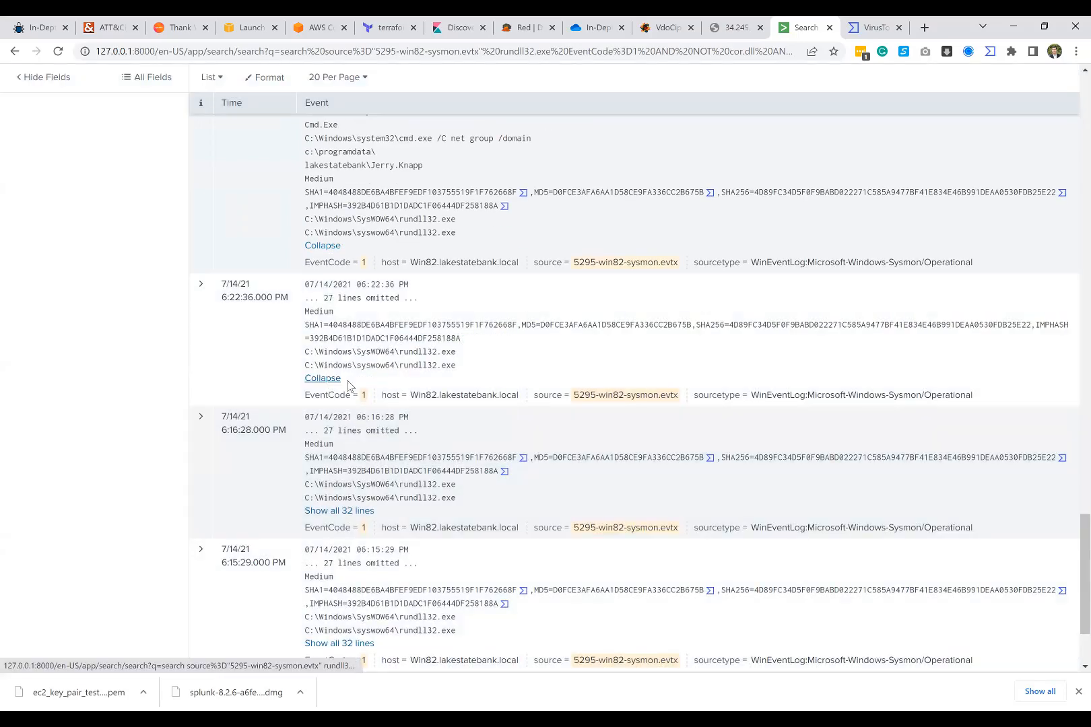
scroll(428, 386, down, 3)
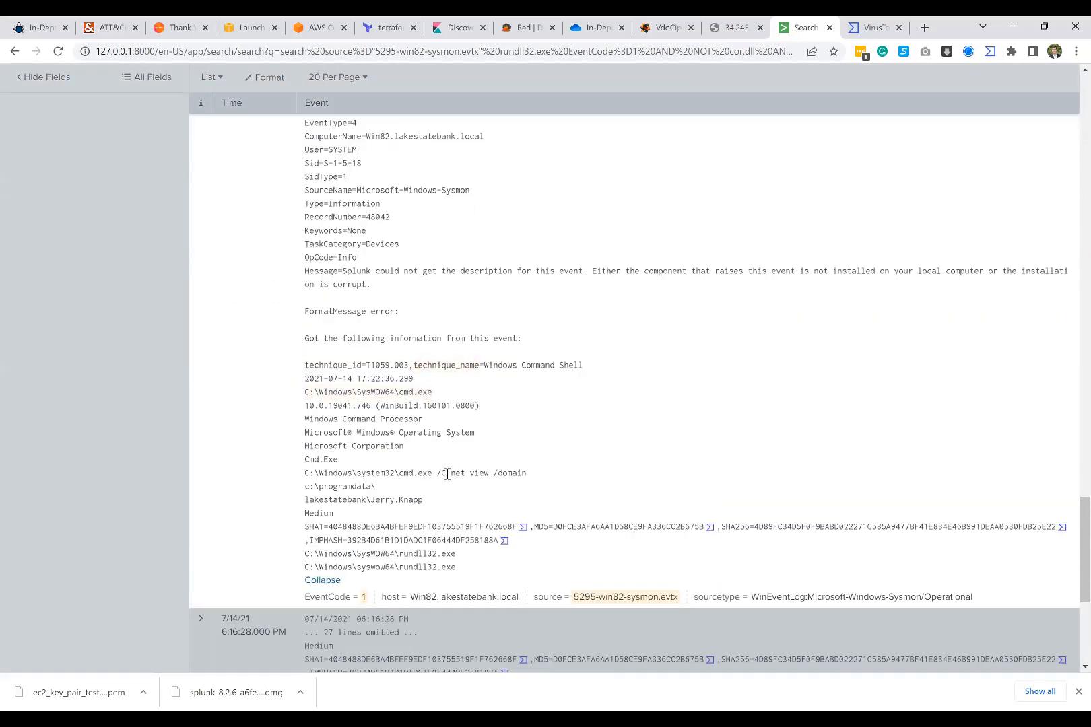
Step: Show all lines of the 6:16:28 PM event and examine the target address and executable in its command line
scroll(357, 439, down, 4)
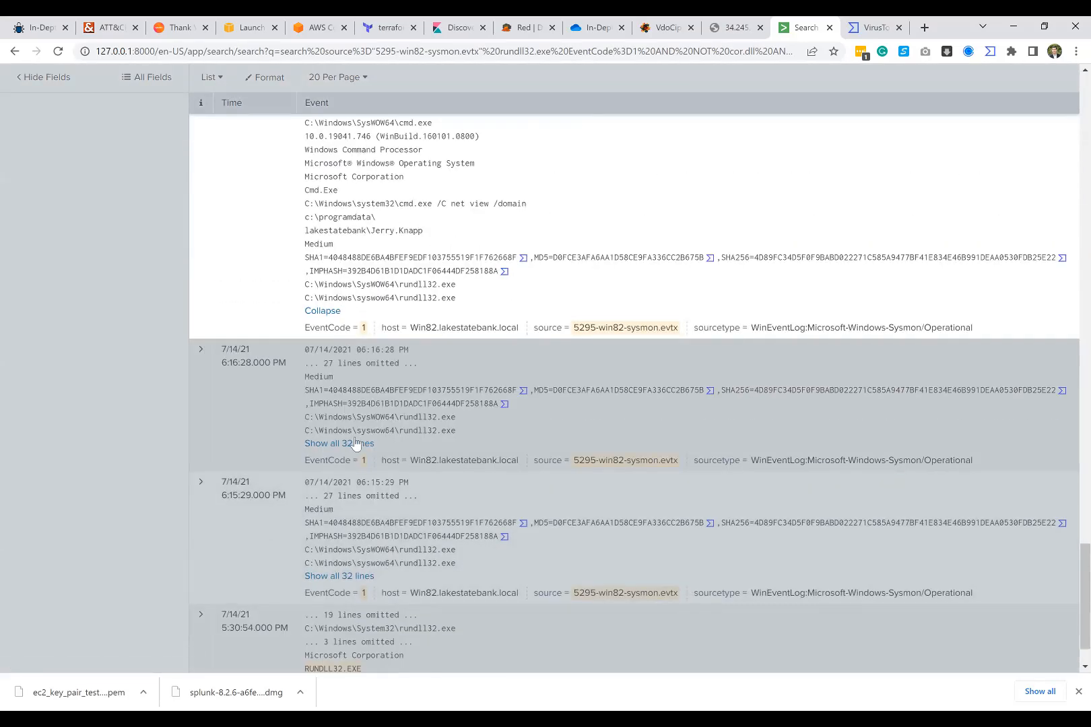
click(358, 441)
scroll(444, 450, down, 4)
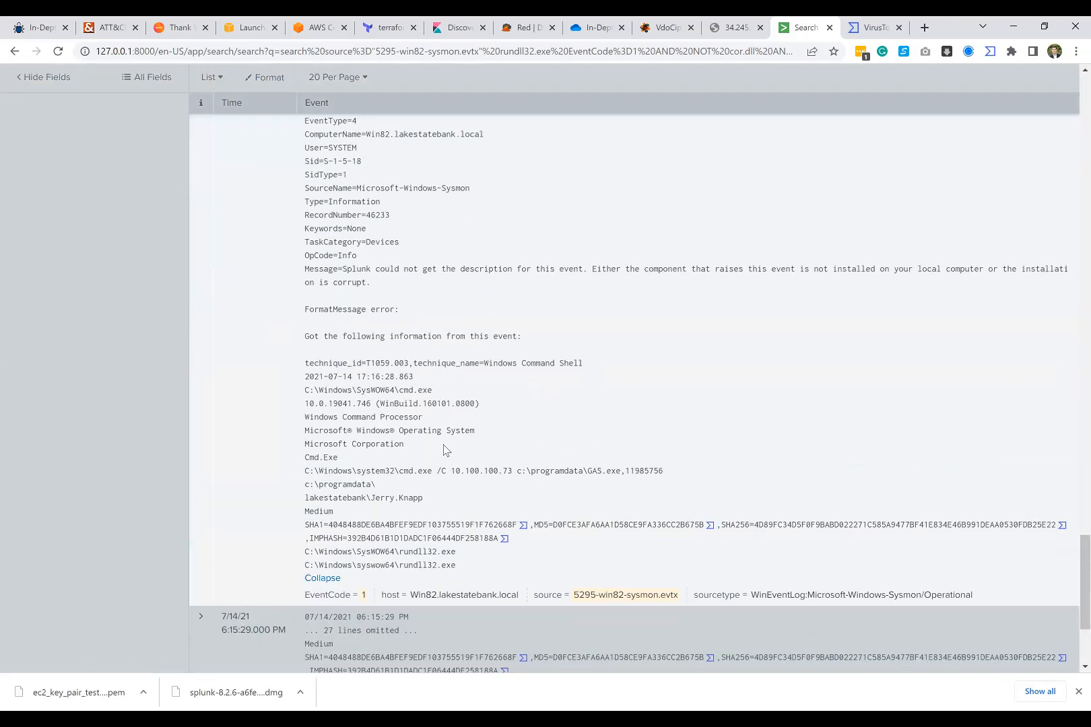
drag(435, 472, 635, 471)
drag(670, 471, 450, 474)
click(513, 470)
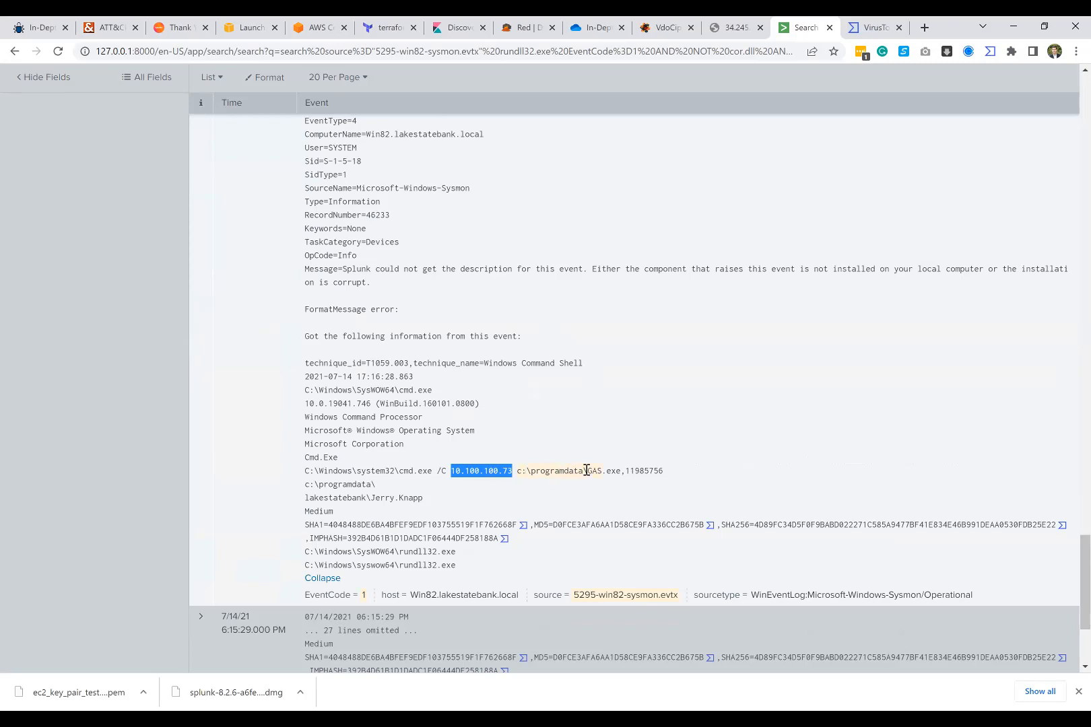
drag(586, 471, 666, 470)
click(684, 467)
Step: Show all lines of the 6:15:29 PM event and examine the executable named in its copy command
scroll(478, 473, down, 3)
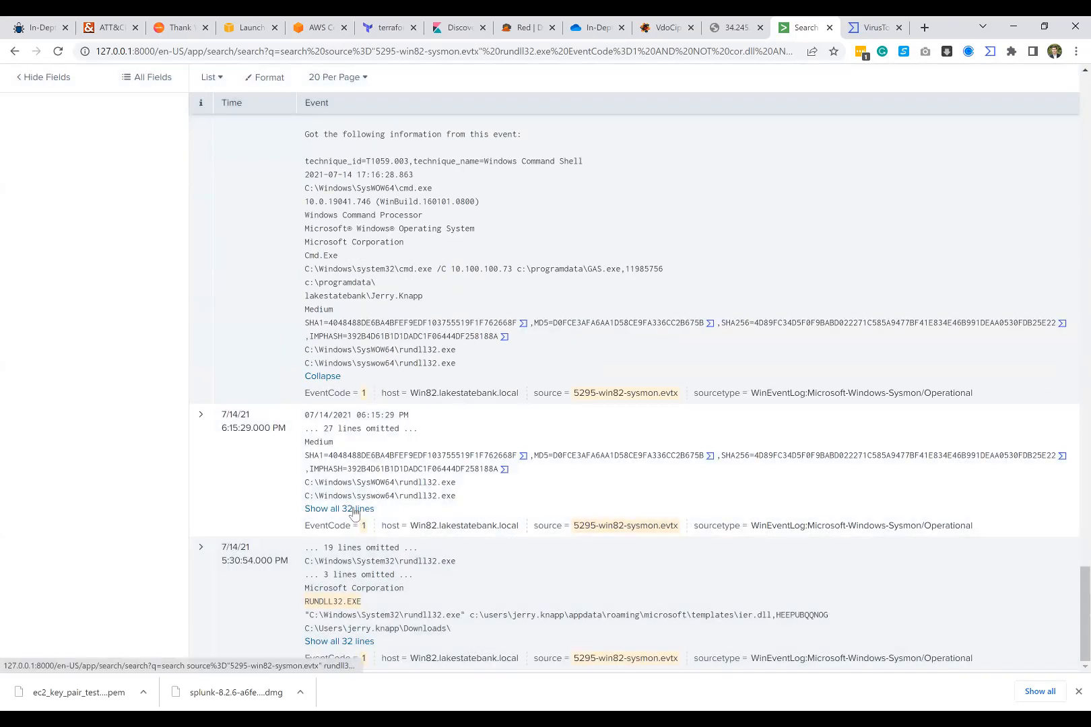
click(355, 510)
scroll(441, 517, down, 3)
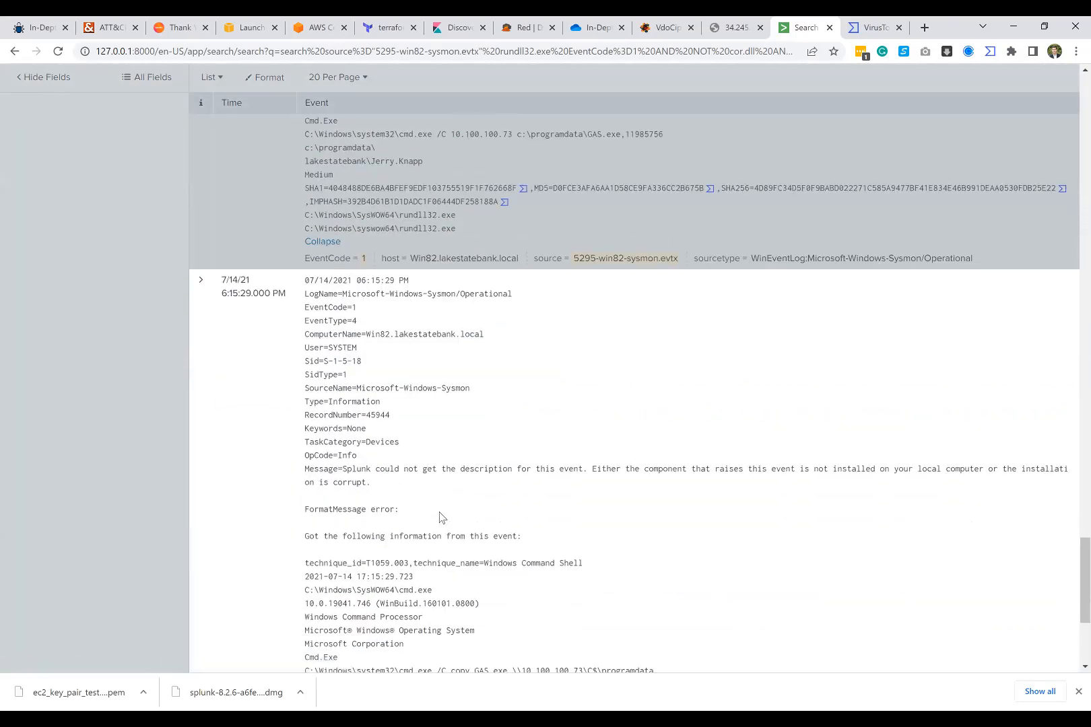
scroll(441, 517, down, 4)
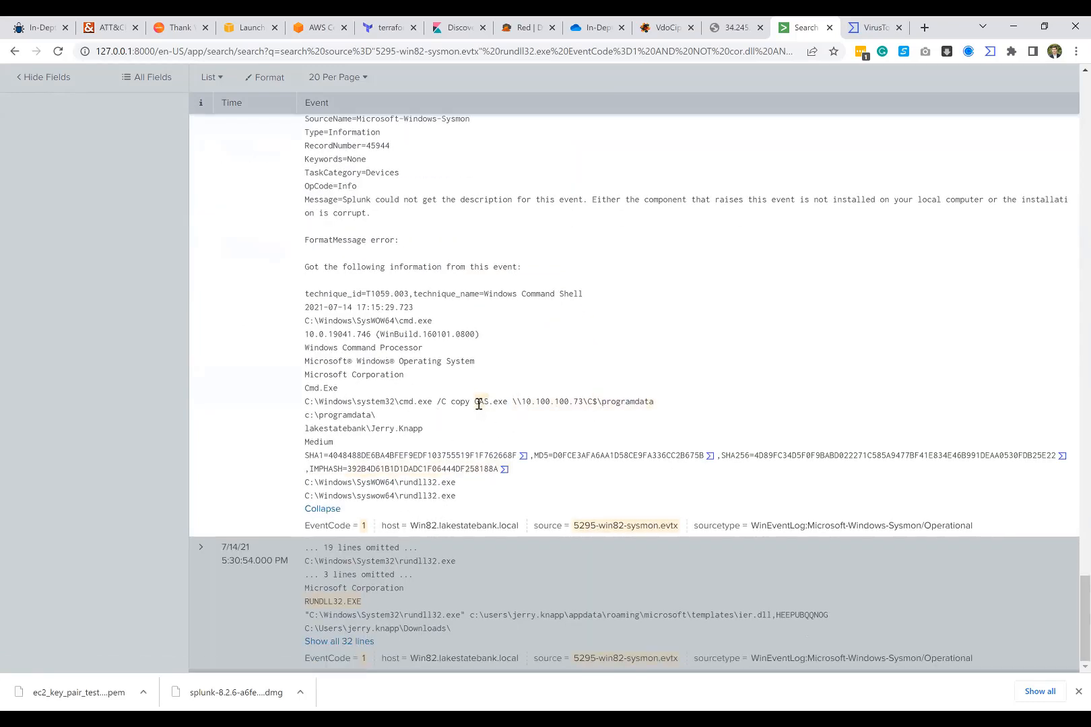
drag(475, 402, 507, 403)
click(507, 402)
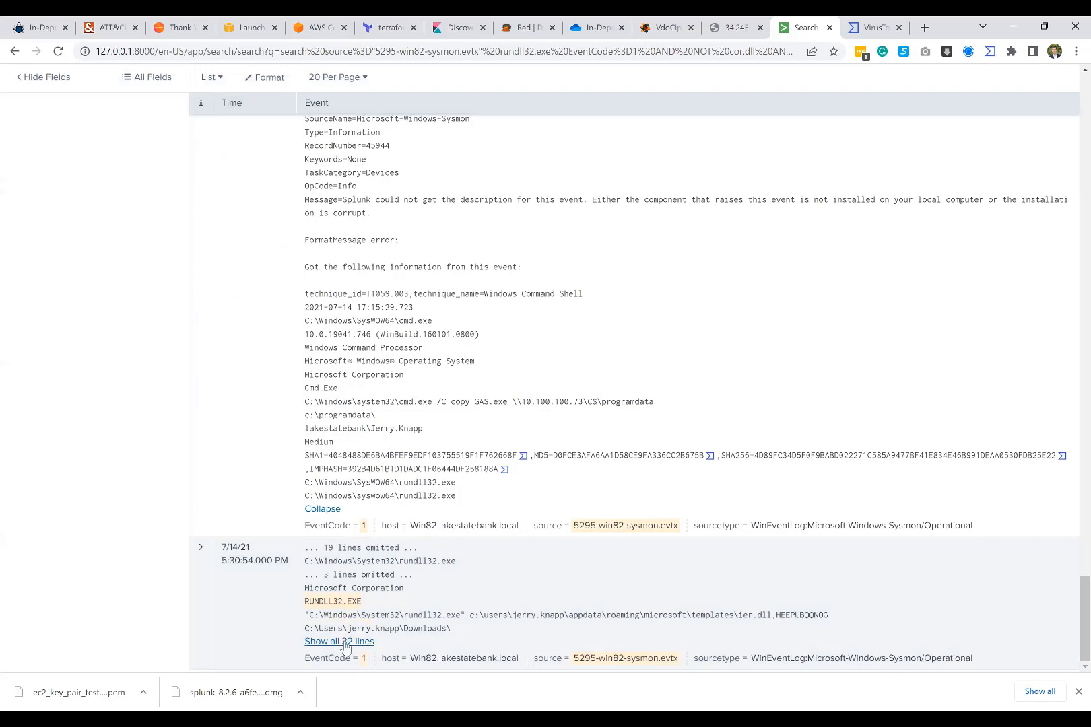
Step: Show all lines of the 5:30:54 PM event and compare its rundll32.exe command and parent process with the 6:15:29 PM event's
click(340, 642)
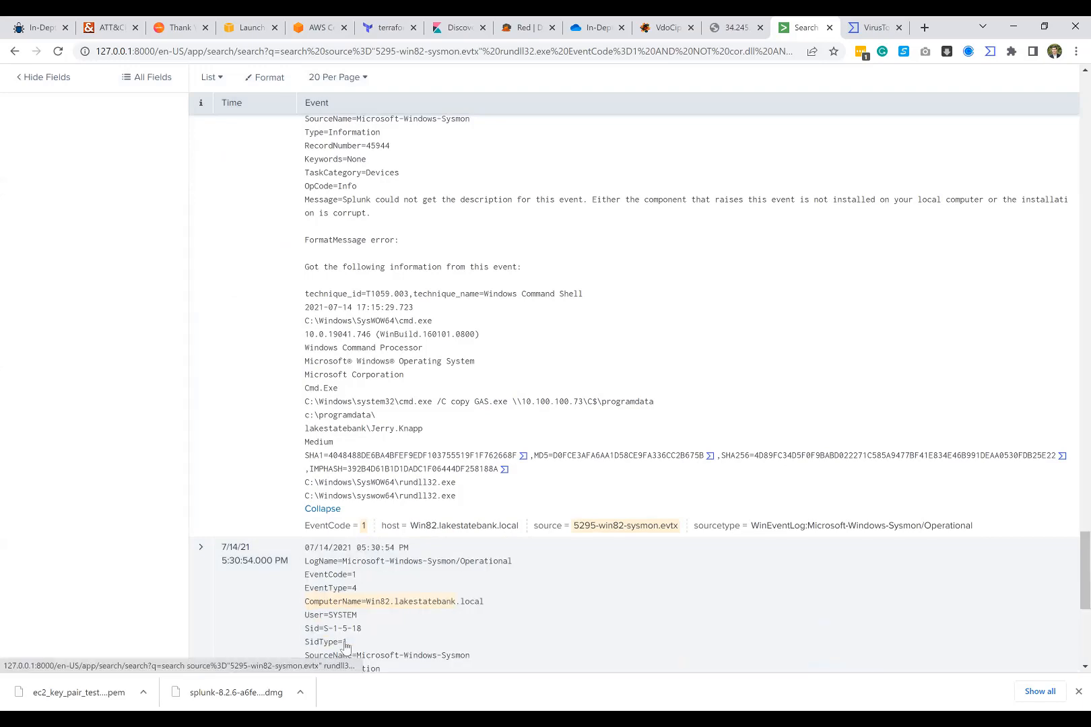
scroll(433, 525, down, 6)
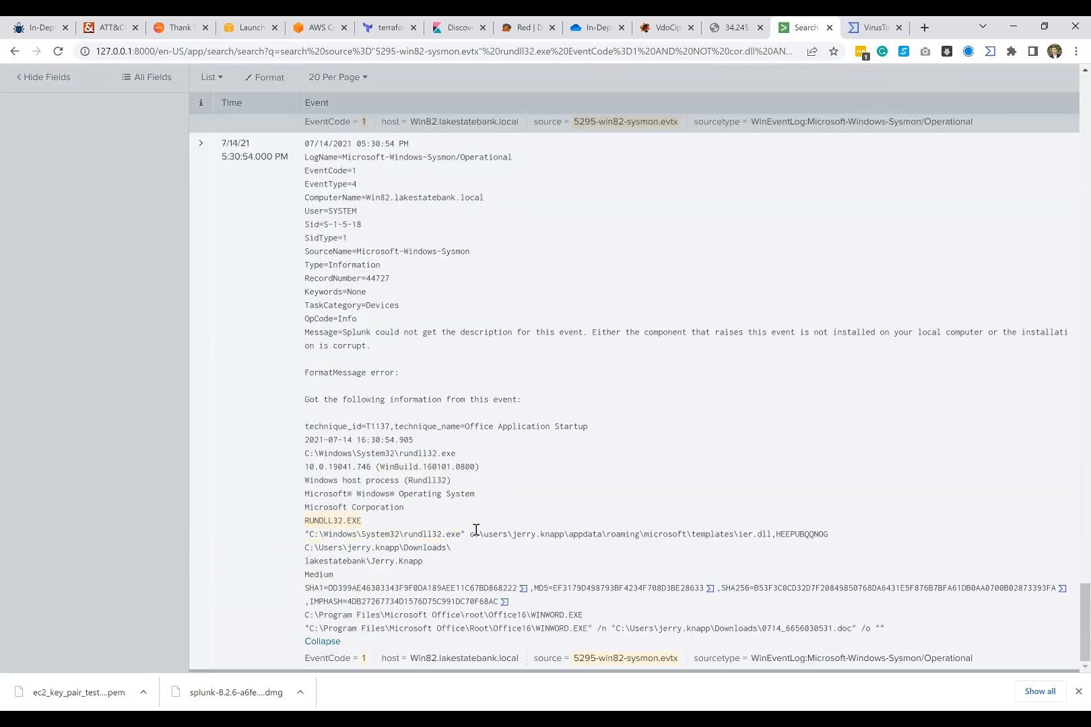
scroll(391, 383, up, 2)
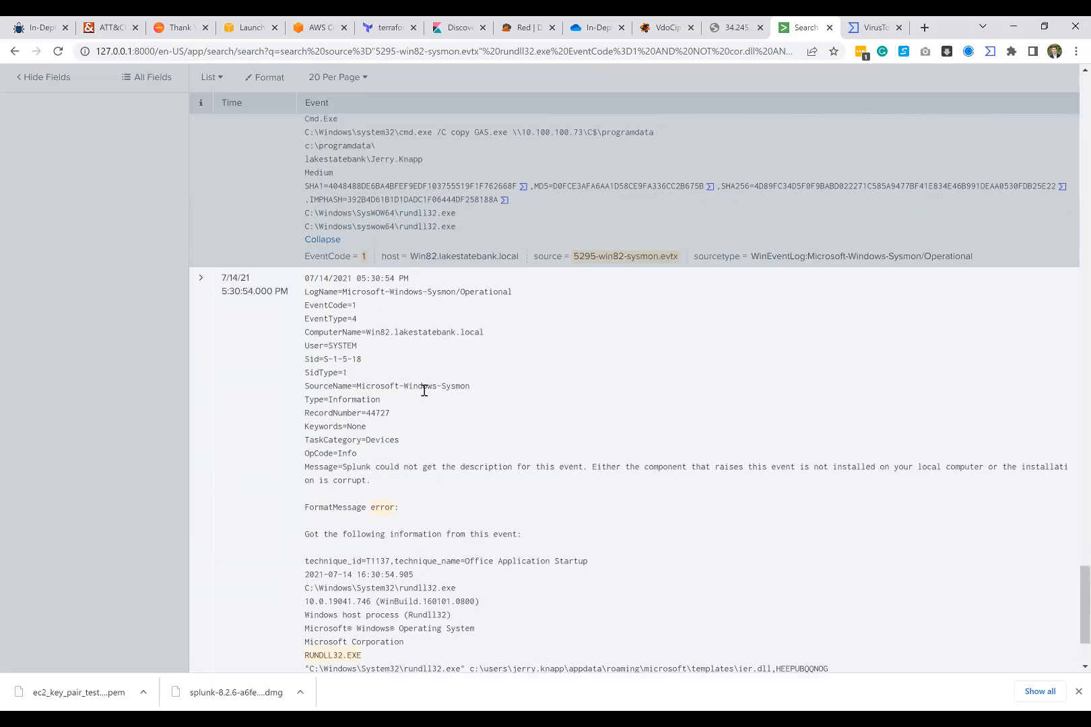
scroll(423, 390, down, 2)
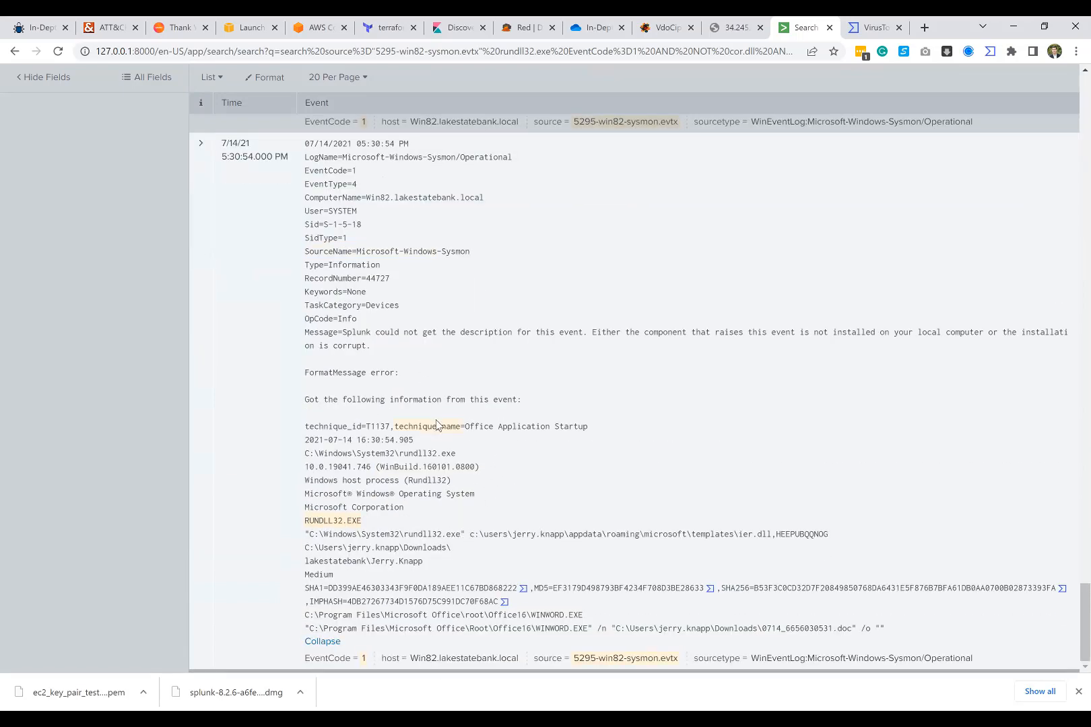
scroll(411, 528, up, 1)
scroll(409, 528, up, 3)
scroll(560, 511, down, 4)
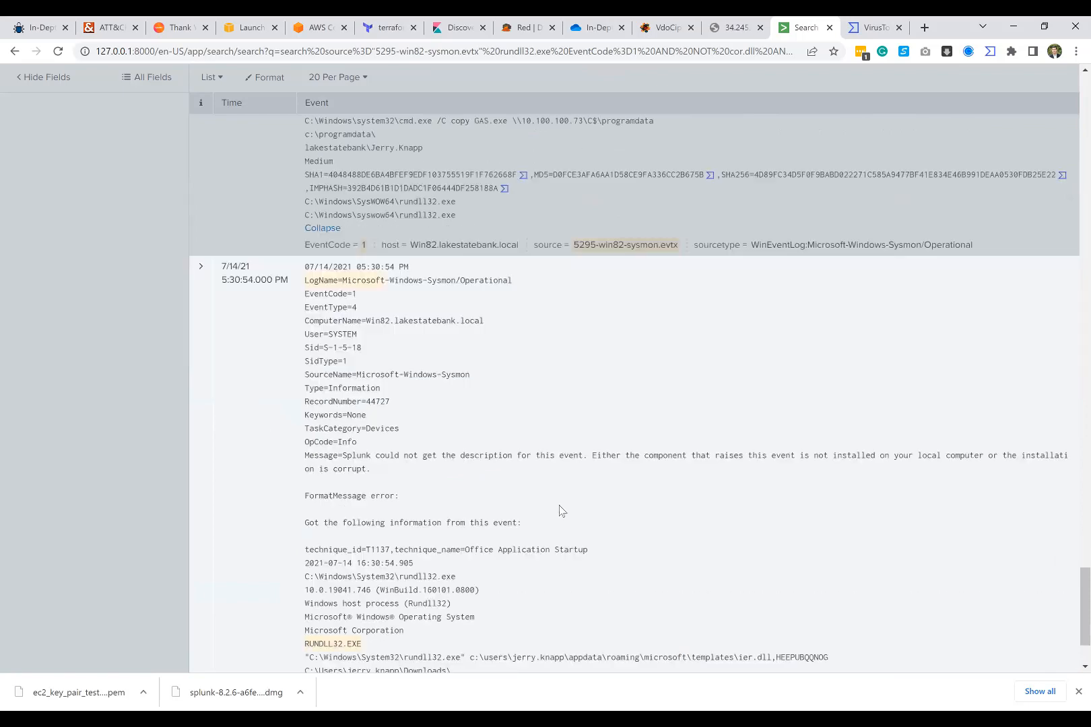
scroll(360, 441, up, 1)
scroll(360, 441, up, 5)
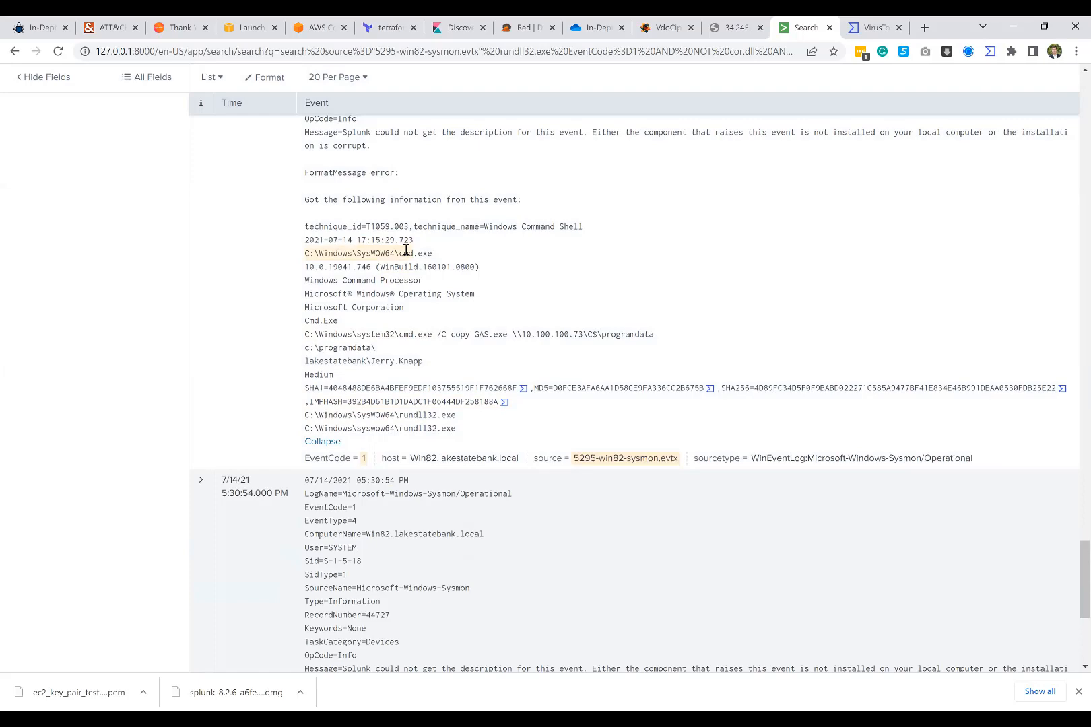
Step: Replace the filters after the source with zero.exe and EventCode=1, and run the search
scroll(406, 251, down, 10)
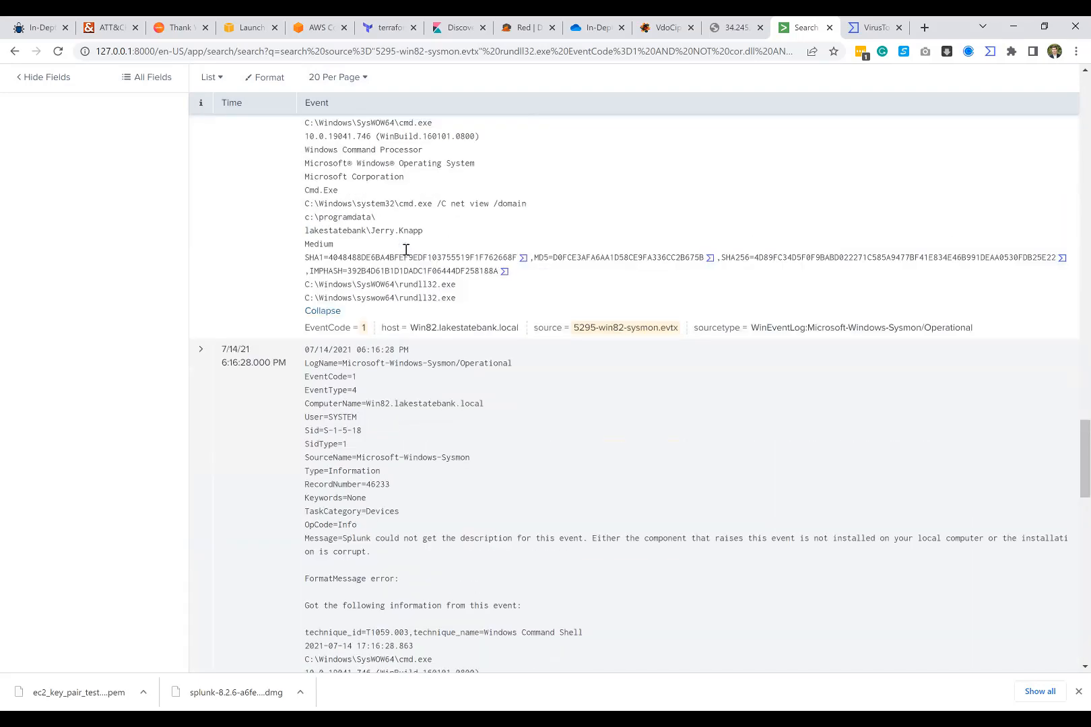
scroll(406, 250, up, 10)
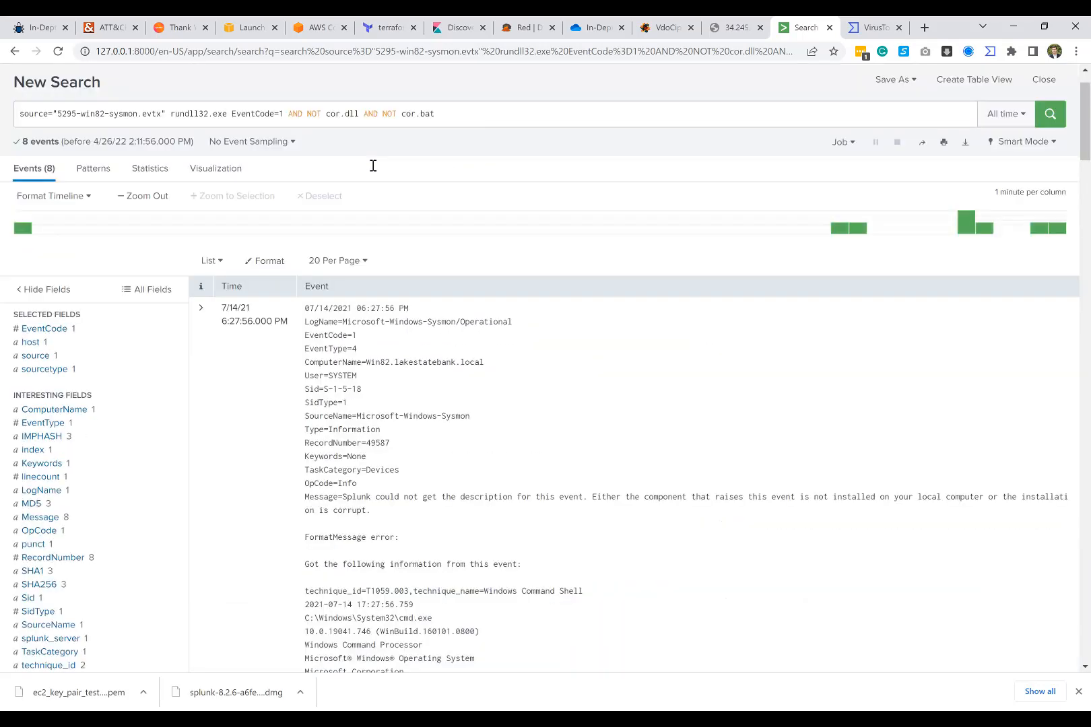
drag(210, 174, 171, 177)
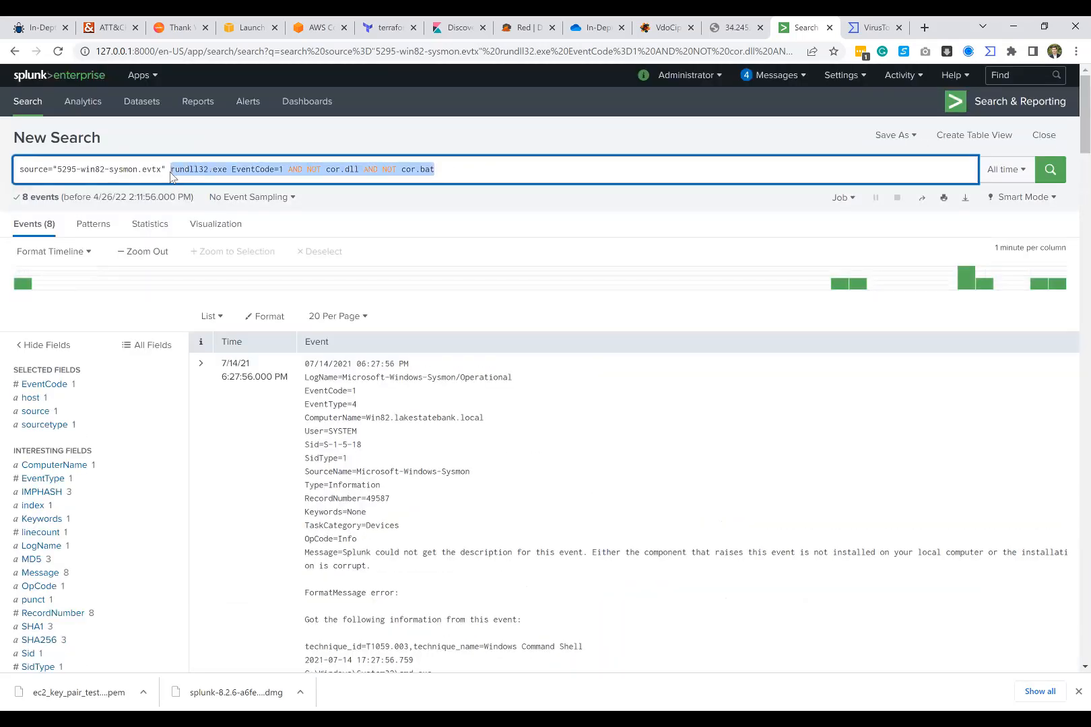
text(zer)
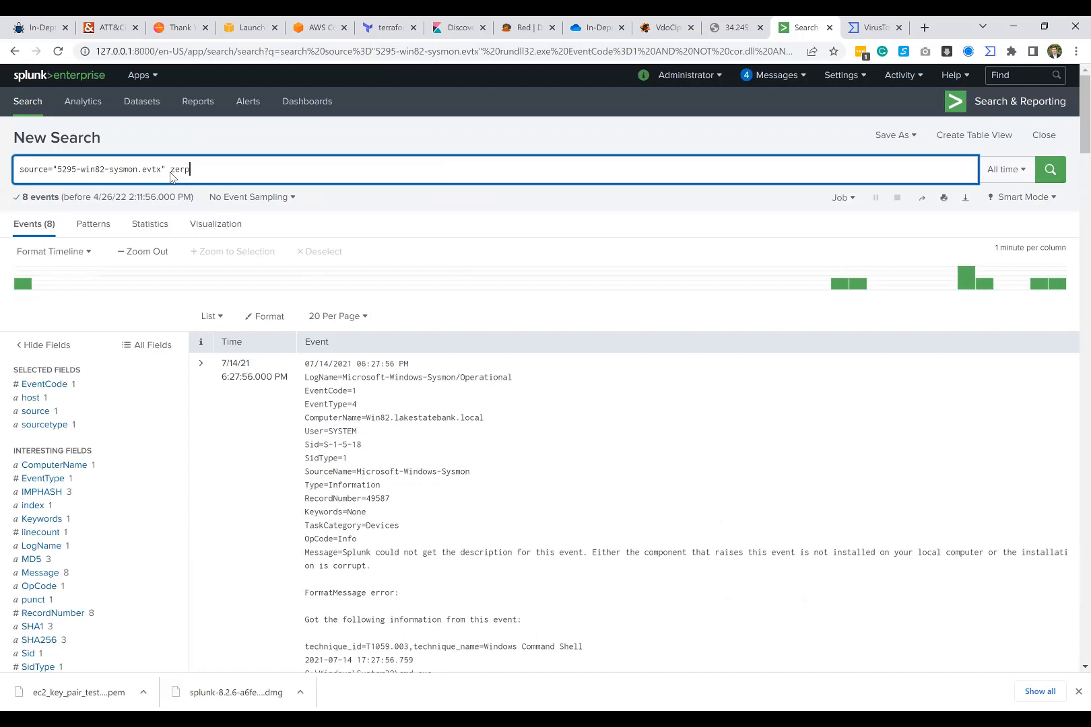
text(o.exe EventCode=1)
key(Return)
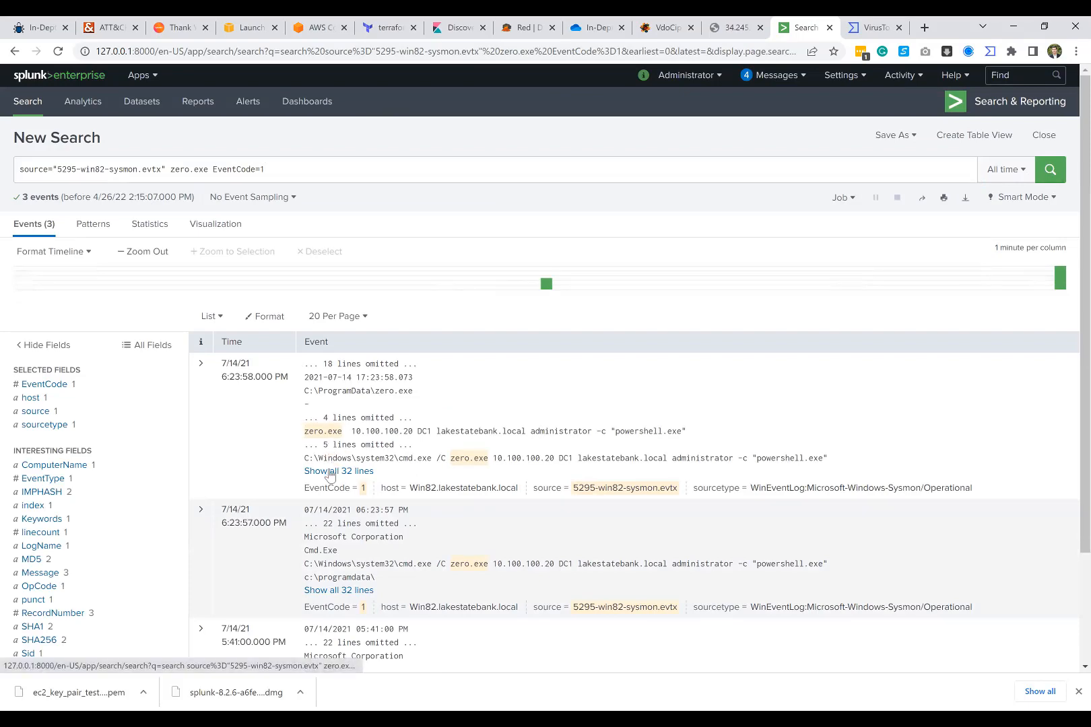
Step: Show all lines of the 6:23:58 PM event and look up its MD5 hash in VirusTotal
click(353, 471)
scroll(362, 421, down, 1)
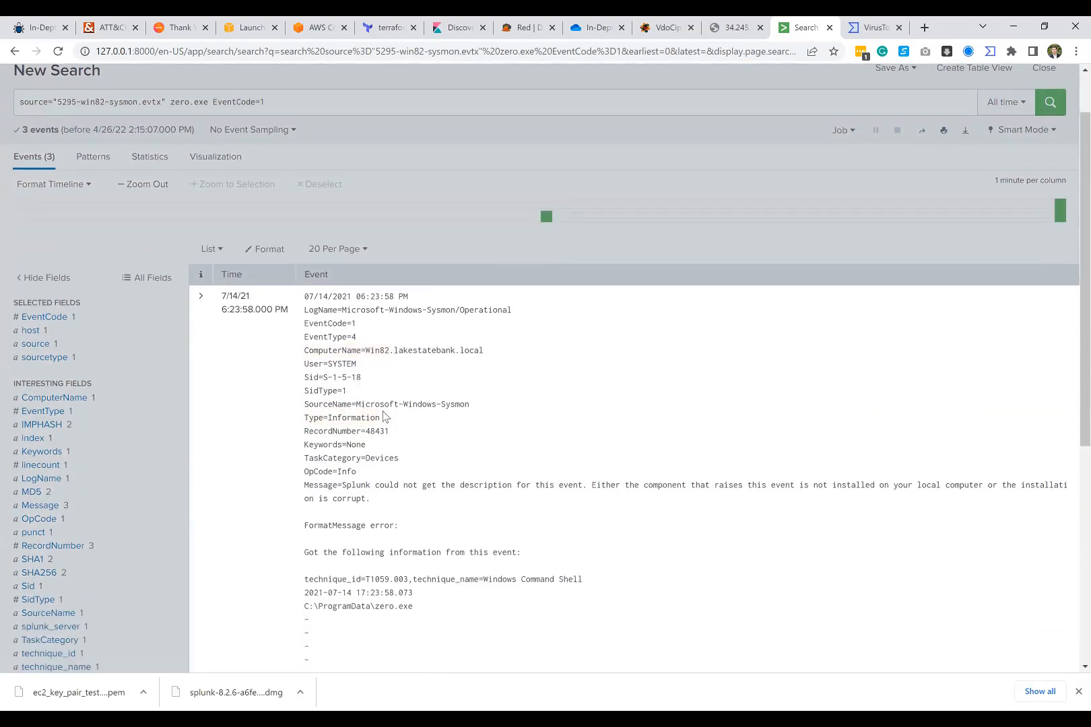
scroll(364, 418, down, 4)
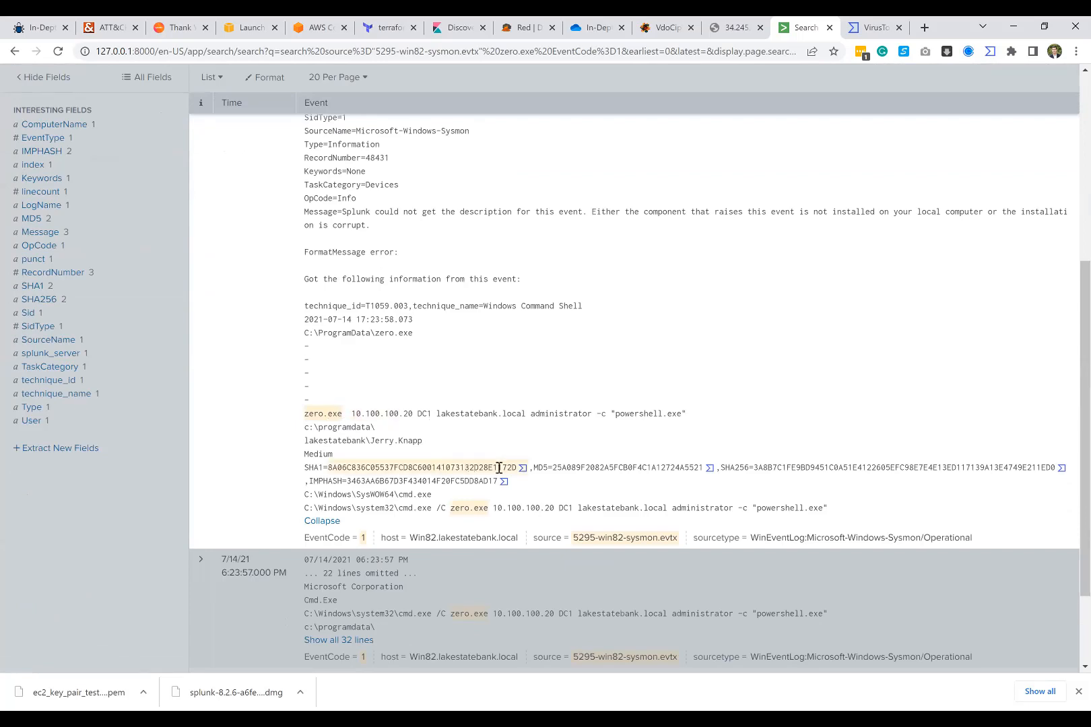
click(709, 467)
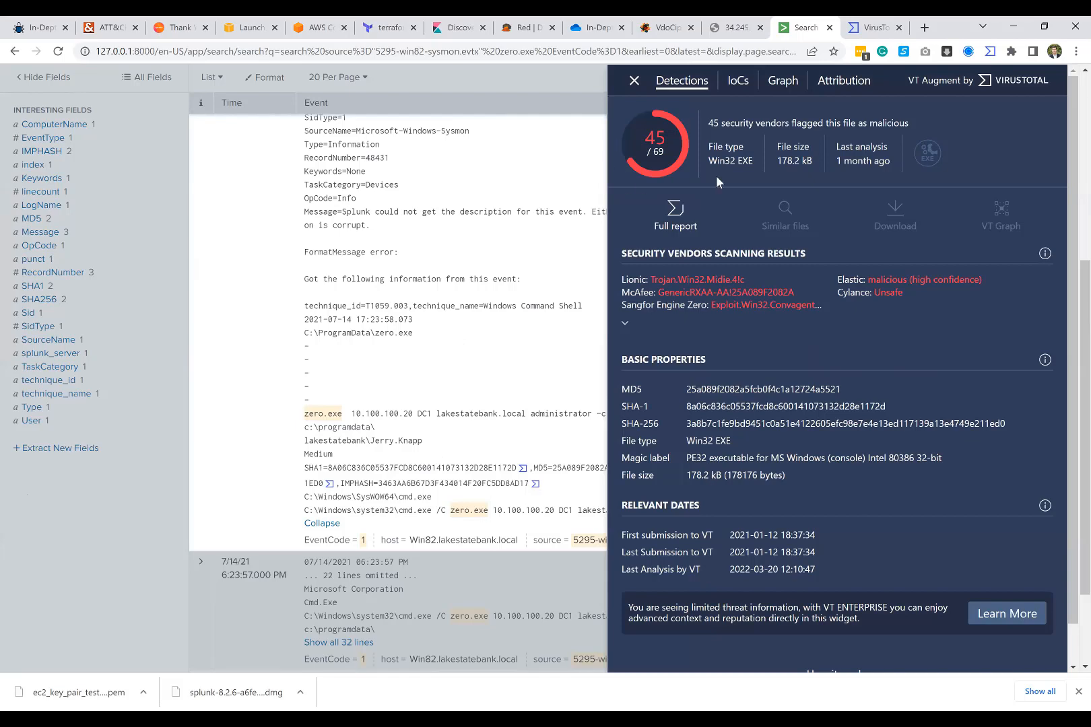
Step: Expand the security vendors' scanning results and highlight CVE-2020-1472.5 in DrWeb's detection to examine it
click(632, 326)
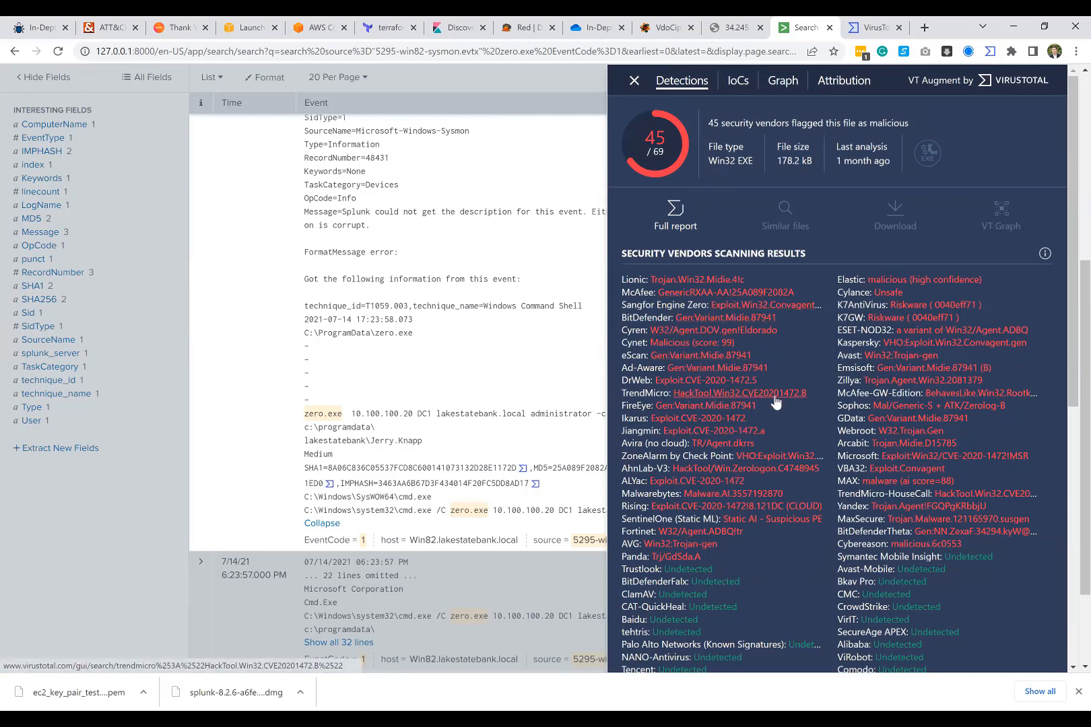
drag(773, 379, 684, 384)
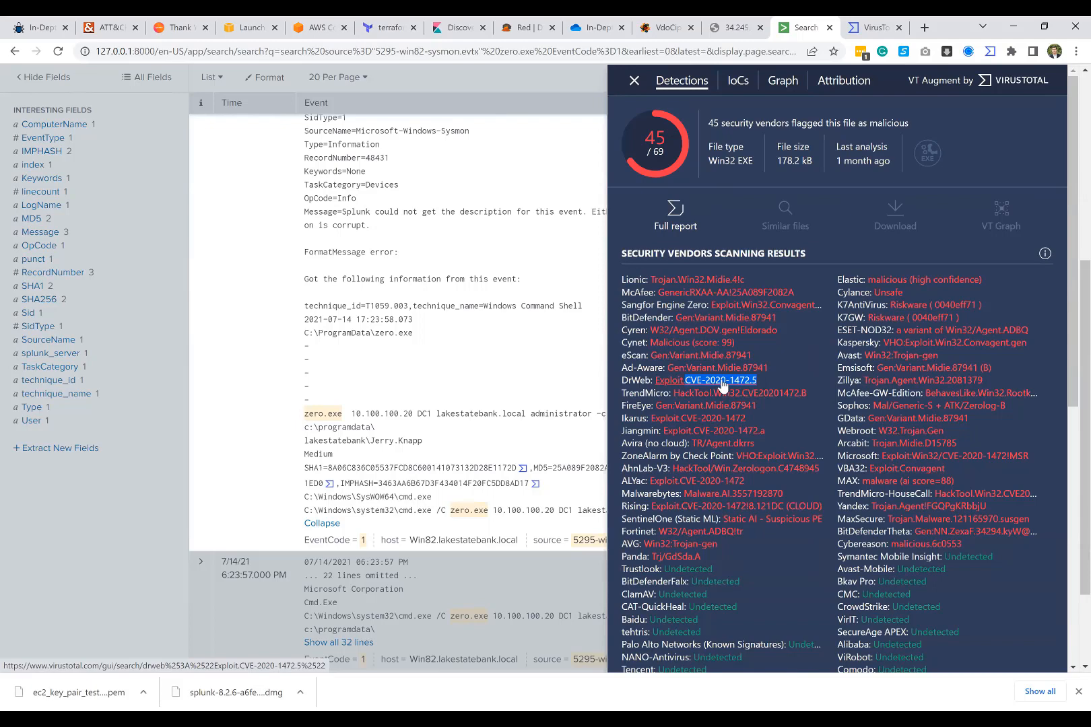
scroll(722, 384, down, 3)
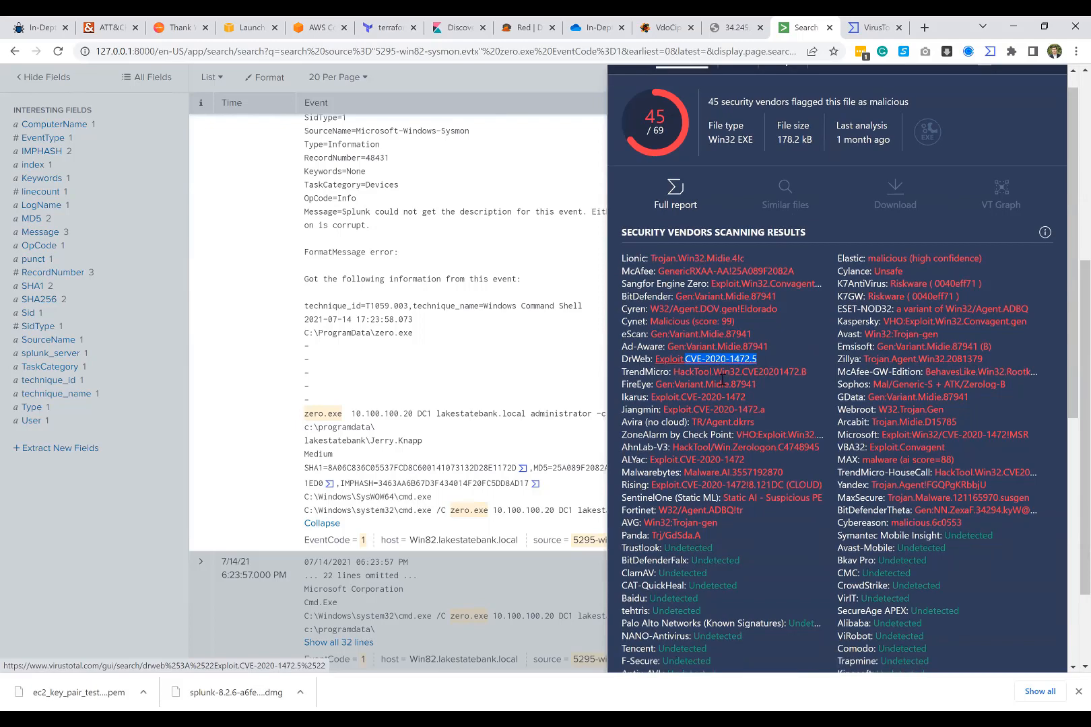
scroll(706, 418, down, 2)
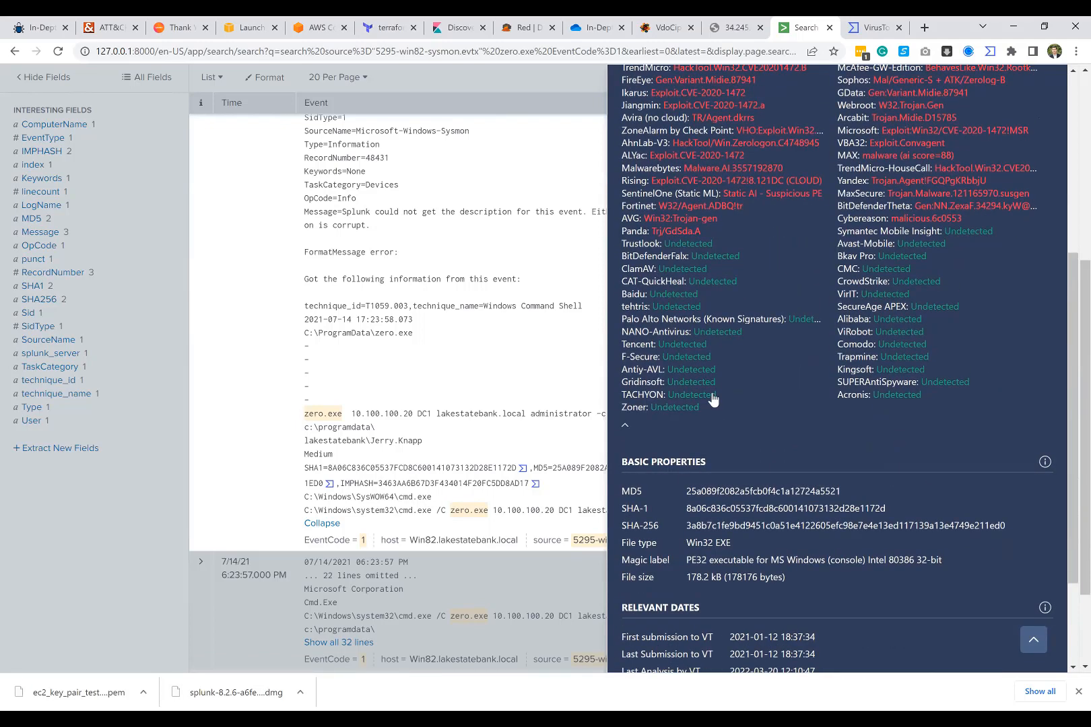
Step: Search Google for the highlighted CVE-2020-1472.5 and open the NVD detail page for CVE-2020-1472
scroll(707, 397, up, 4)
right_click(709, 321)
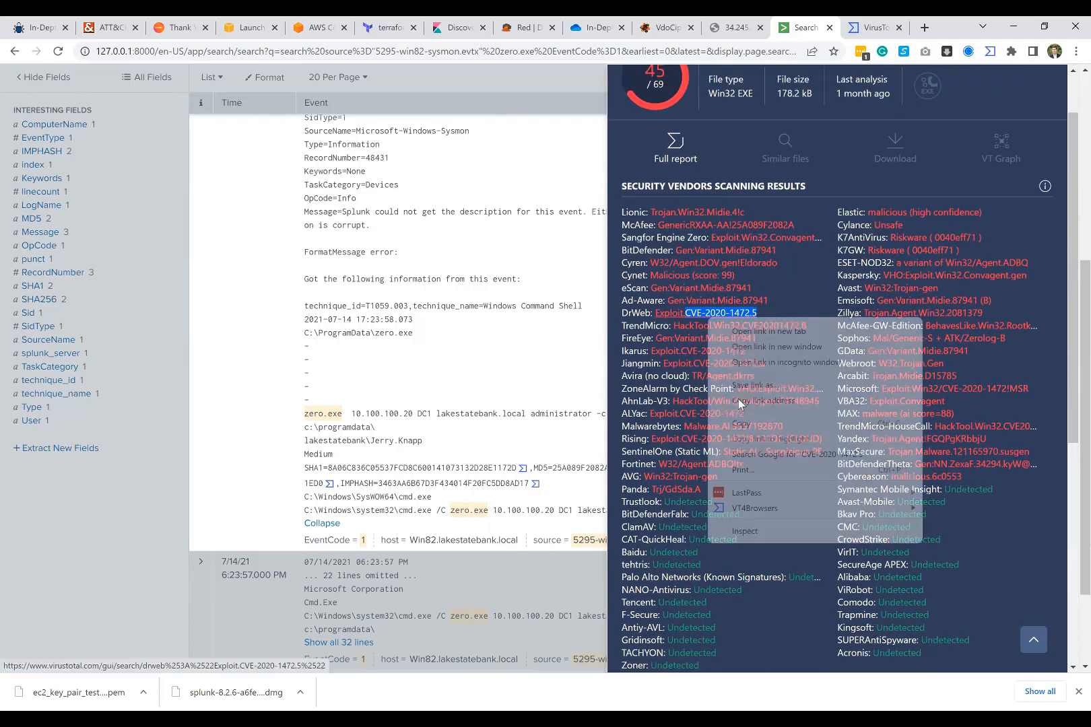
click(751, 453)
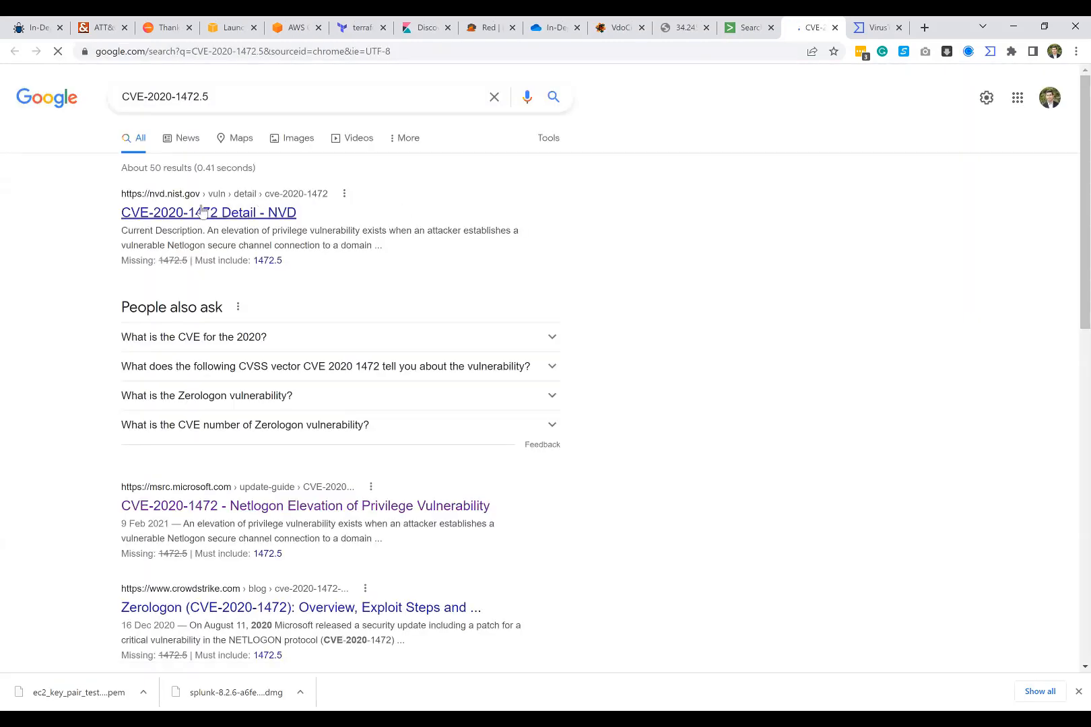
click(176, 212)
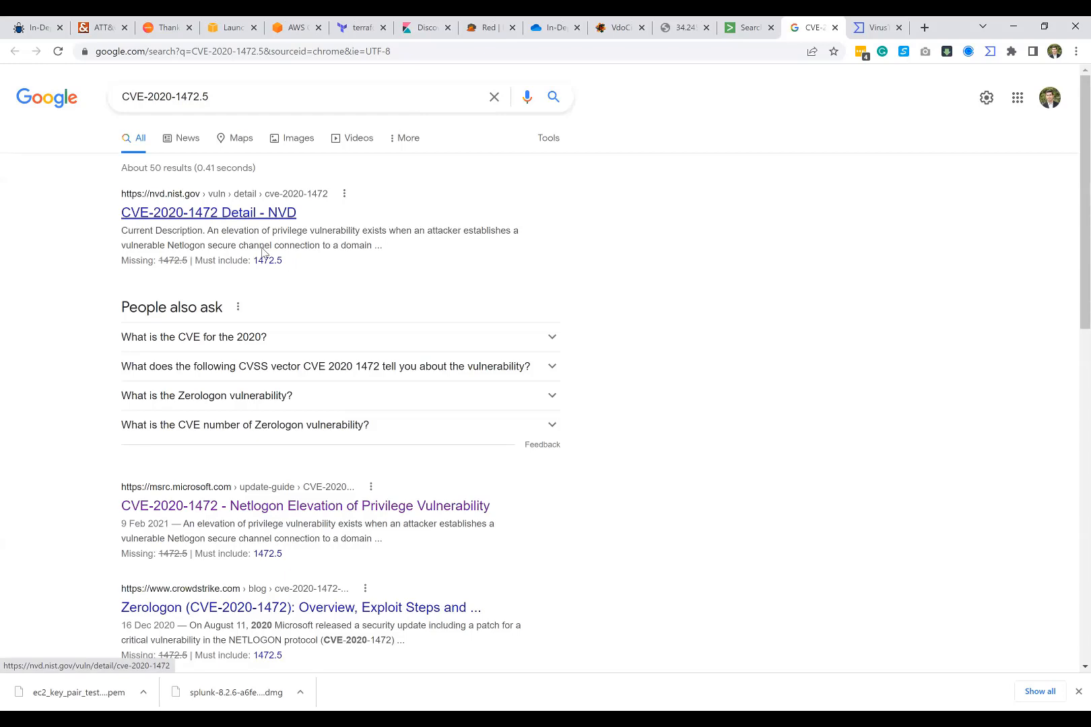
Step: Examine the current description and severity of CVE-2020-1472 on the NVD page
scroll(270, 314, down, 2)
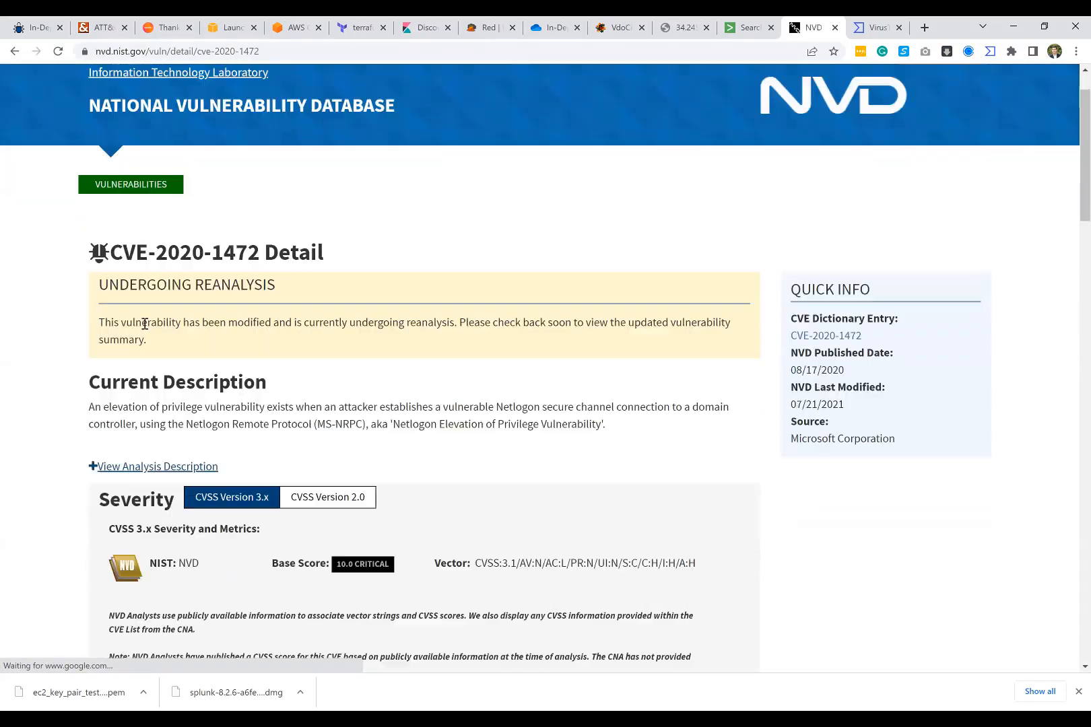
drag(102, 338, 452, 334)
click(256, 338)
click(453, 334)
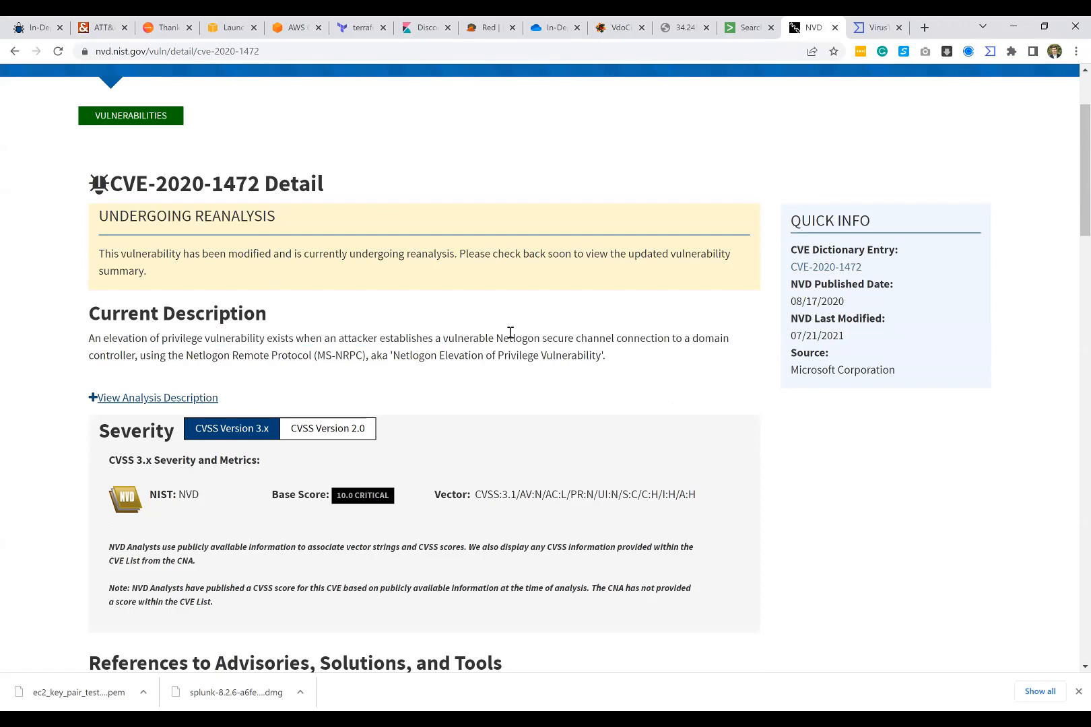
click(666, 335)
scroll(282, 318, down, 3)
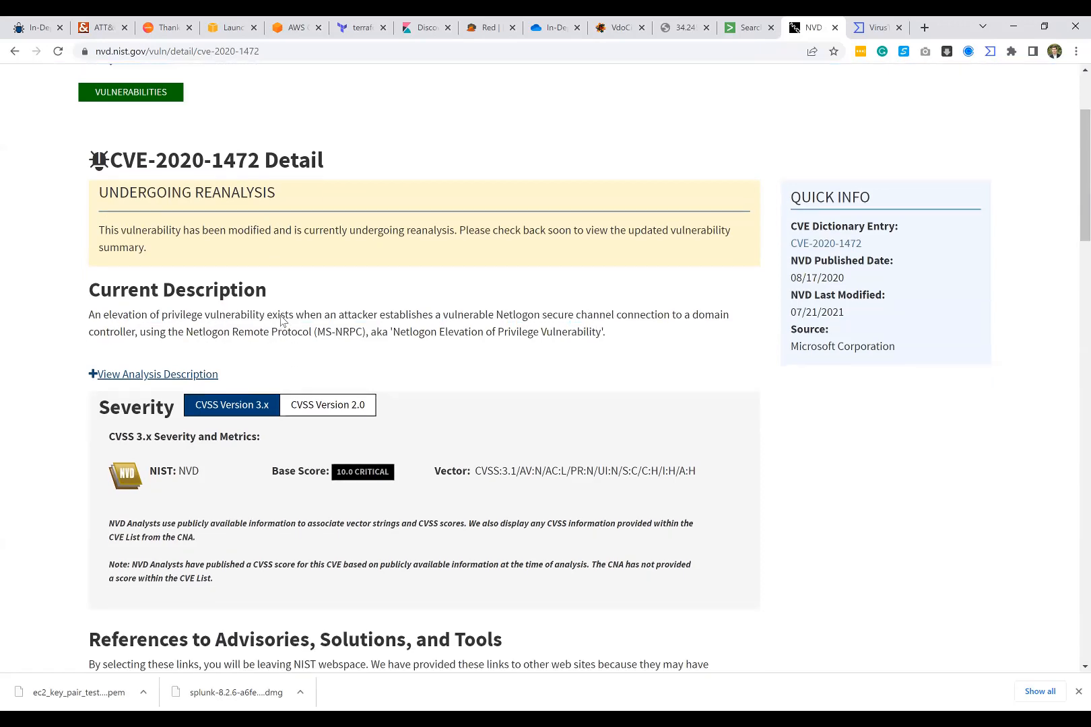
Step: Review the CVE-2020-1472 heading, description and severity on the NVD page, and close that page and the VirusTotal report
scroll(282, 318, up, 2)
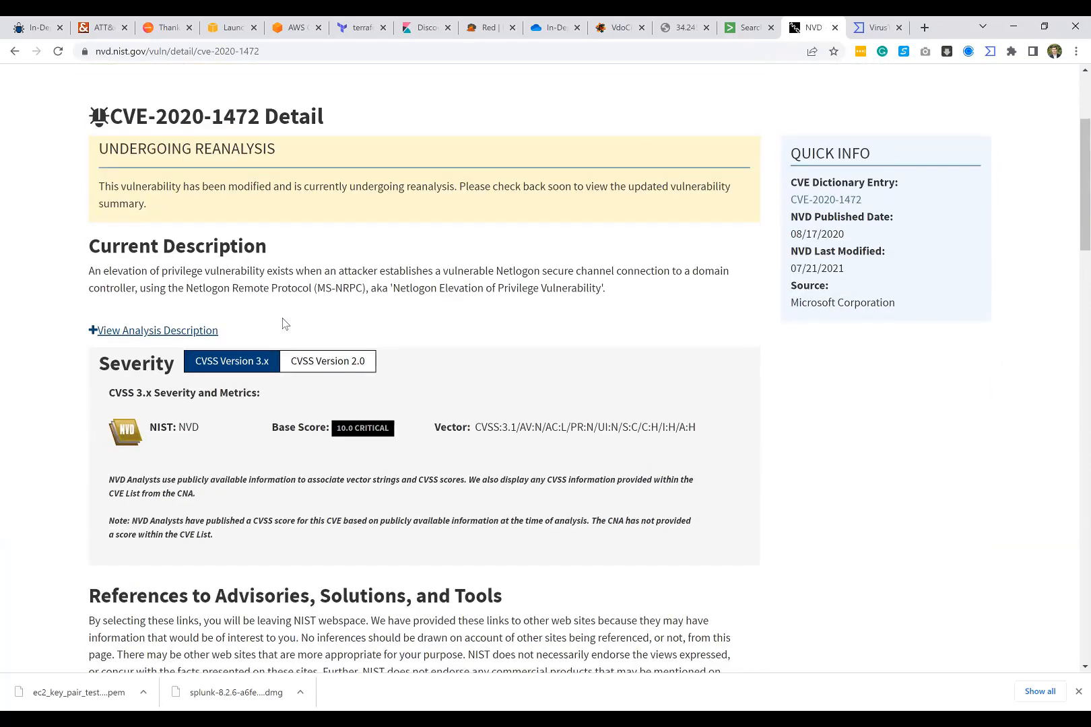
scroll(284, 322, down, 1)
scroll(136, 307, up, 4)
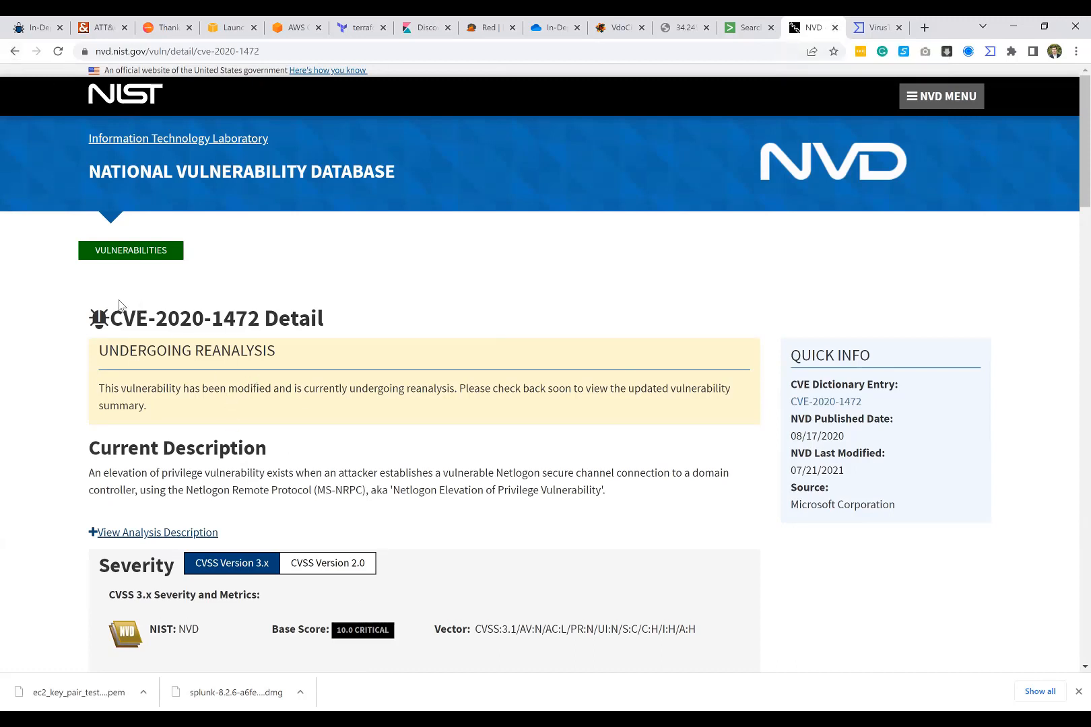
drag(119, 303, 263, 316)
click(264, 315)
scroll(411, 458, down, 3)
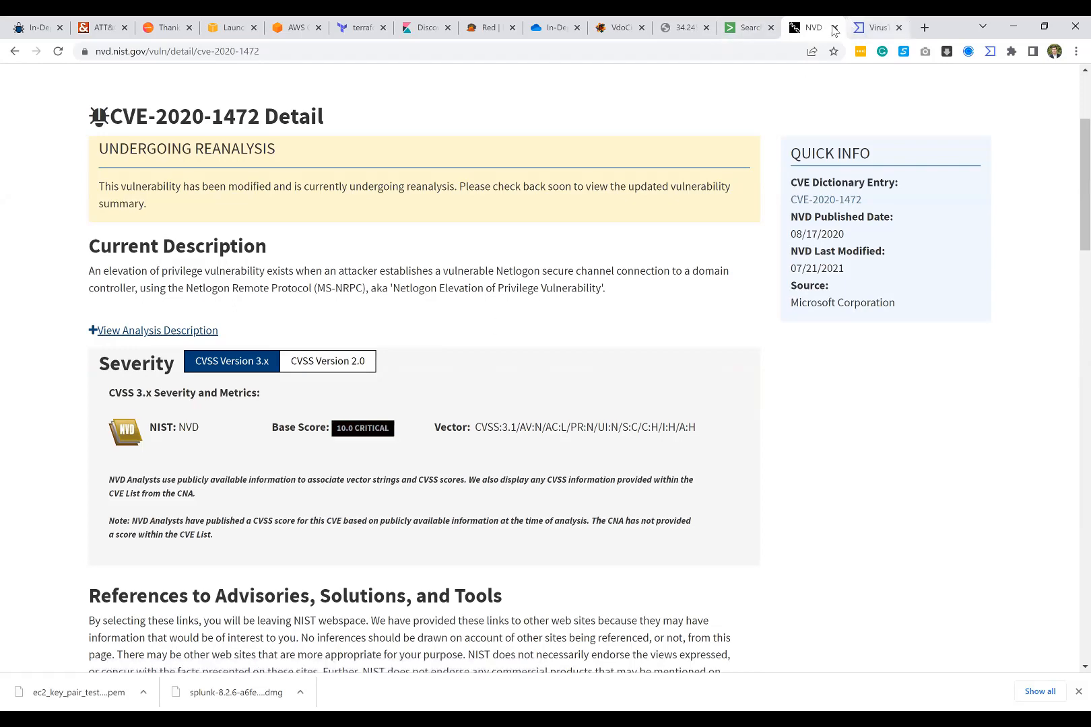
key(ctrl+w)
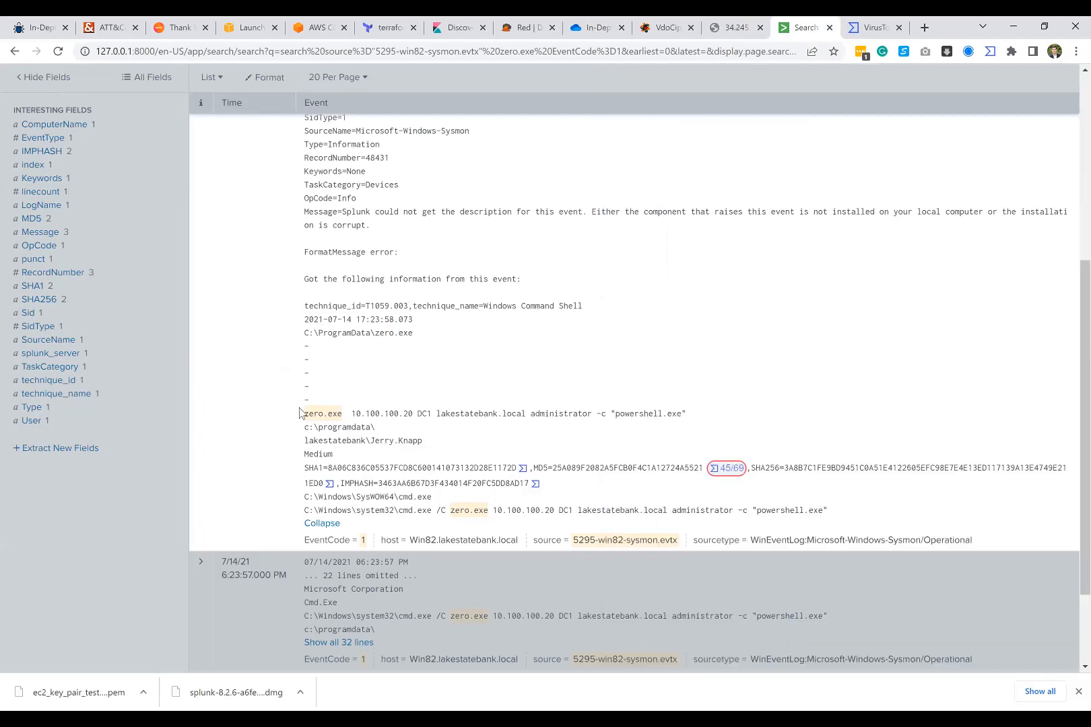
click(381, 371)
Step: Replace zero.exe with GAS.exe in the 5295-win82-sysmon.evtx query, keeping EventCode=1, and run the search
scroll(273, 163, up, 5)
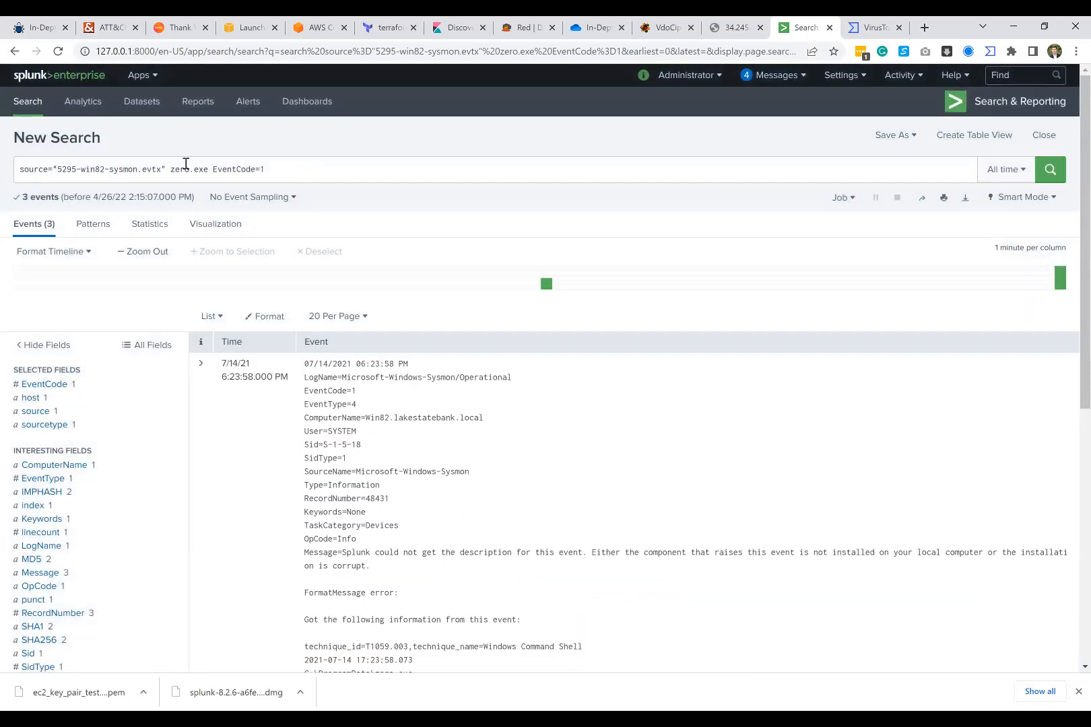
click(187, 165)
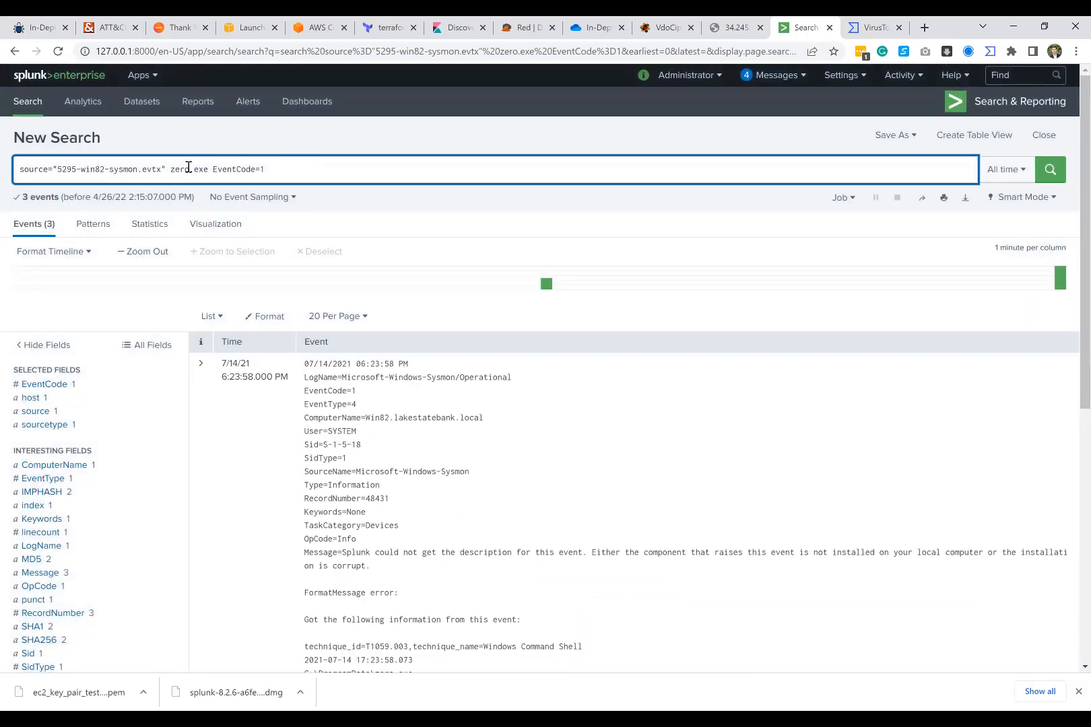
double_click(181, 169)
text(CAS)
key(Return)
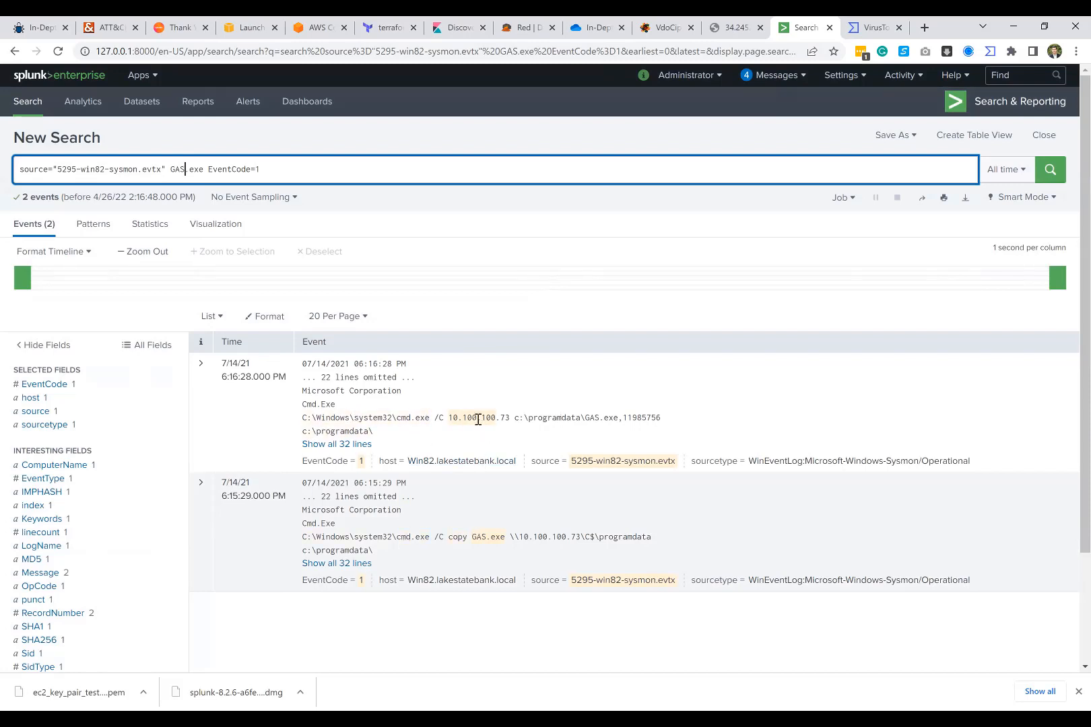
Step: Show all lines of the 6:16:28 PM event and highlight the IP address 10.100.100.73 in its cmd.exe command
click(308, 445)
scroll(344, 424, down, 5)
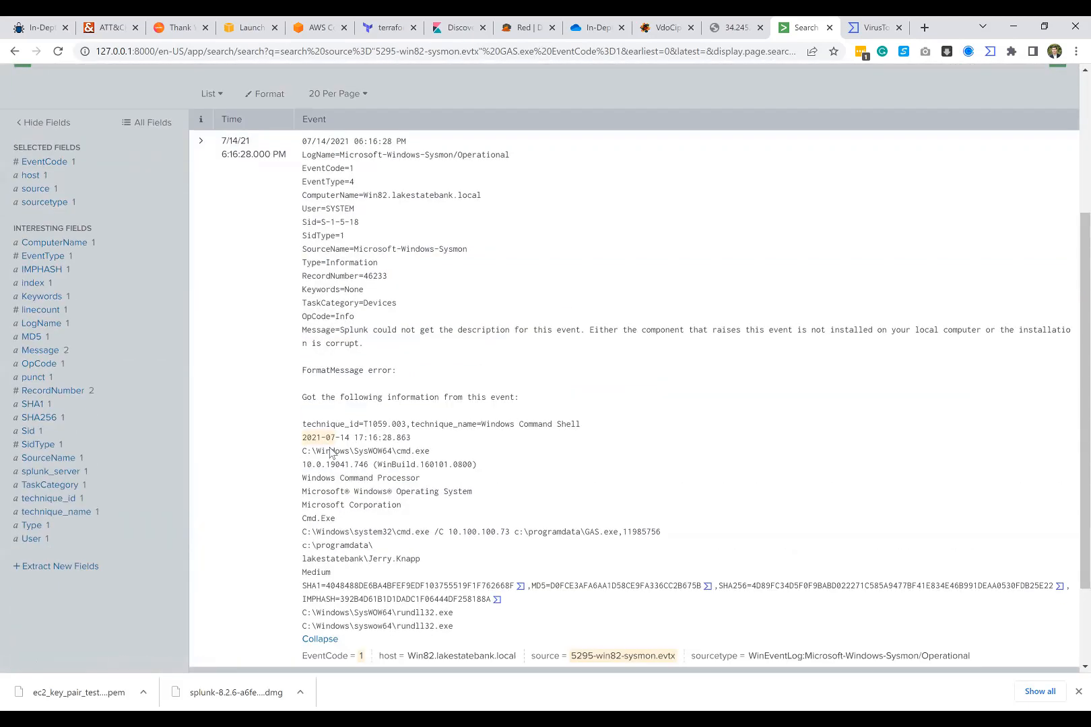
scroll(348, 406, up, 3)
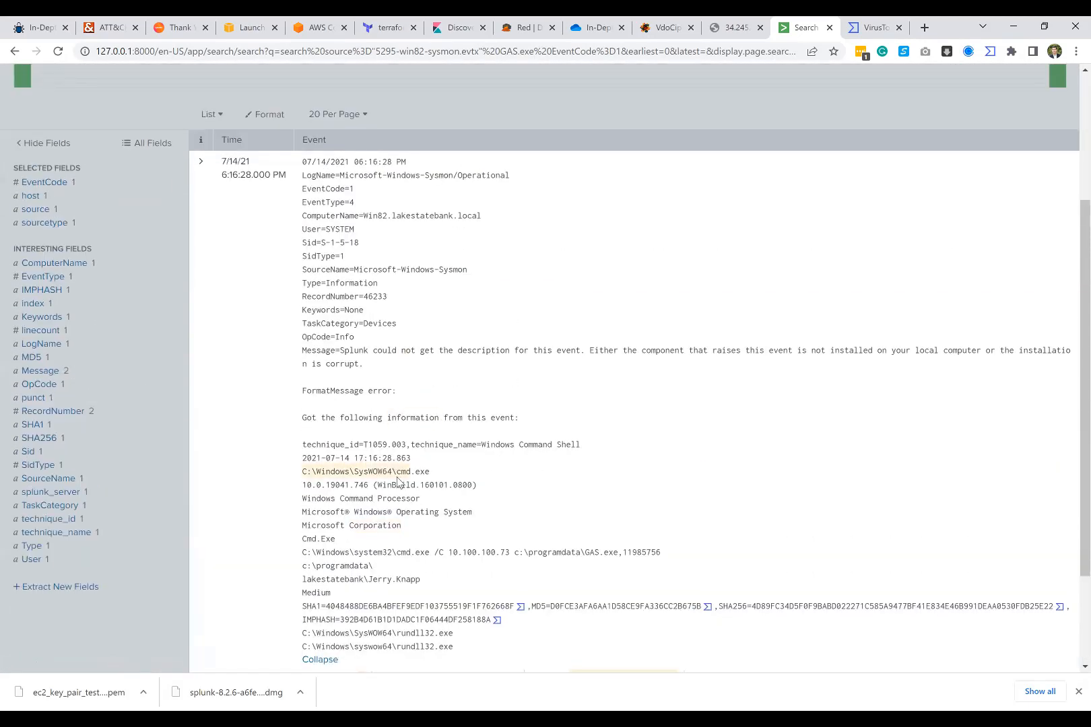
scroll(410, 521, down, 2)
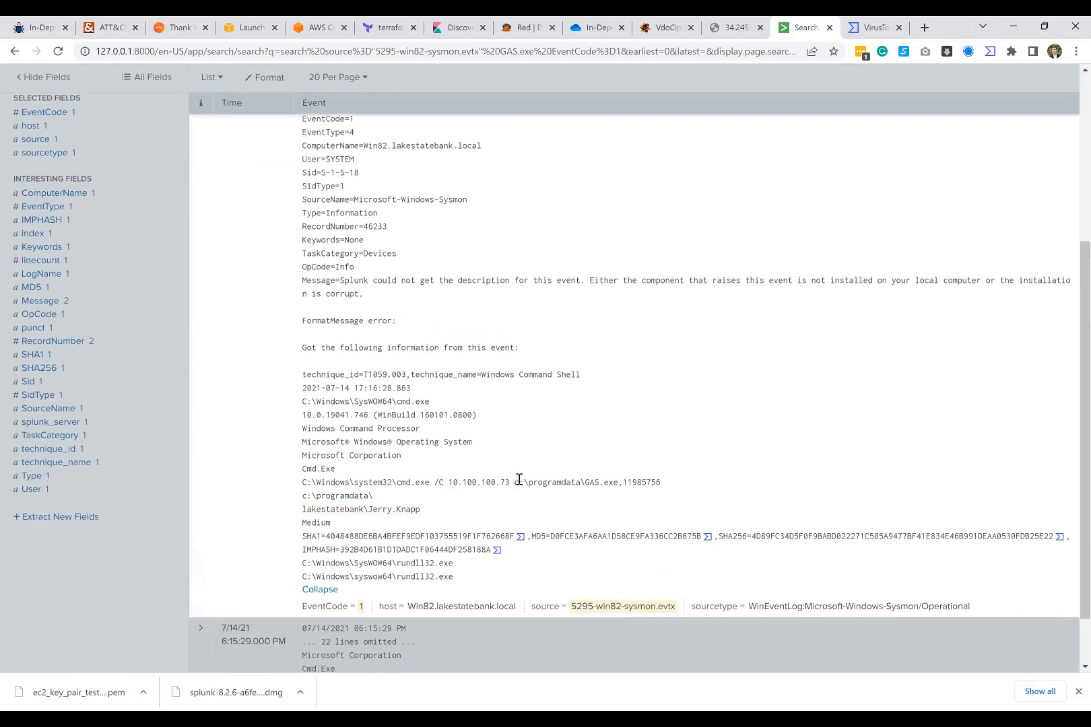
drag(449, 482, 511, 479)
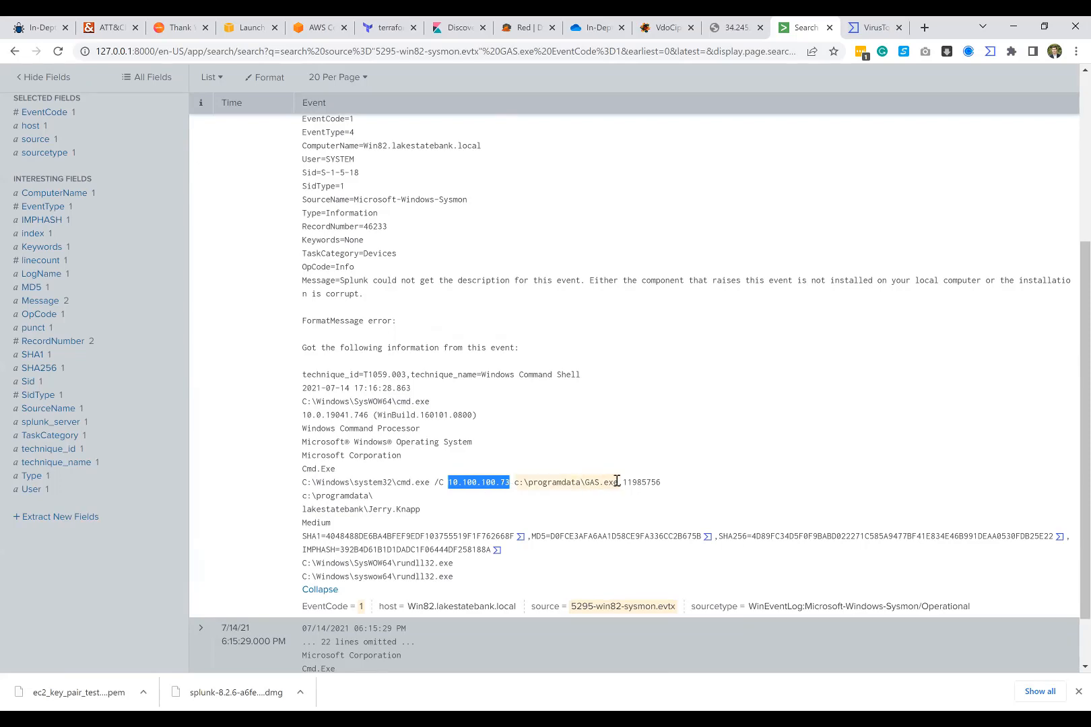
Step: Remove the EventCode=1 filter from the GAS.exe query, rerun the search and look through the returned events
scroll(491, 316, up, 4)
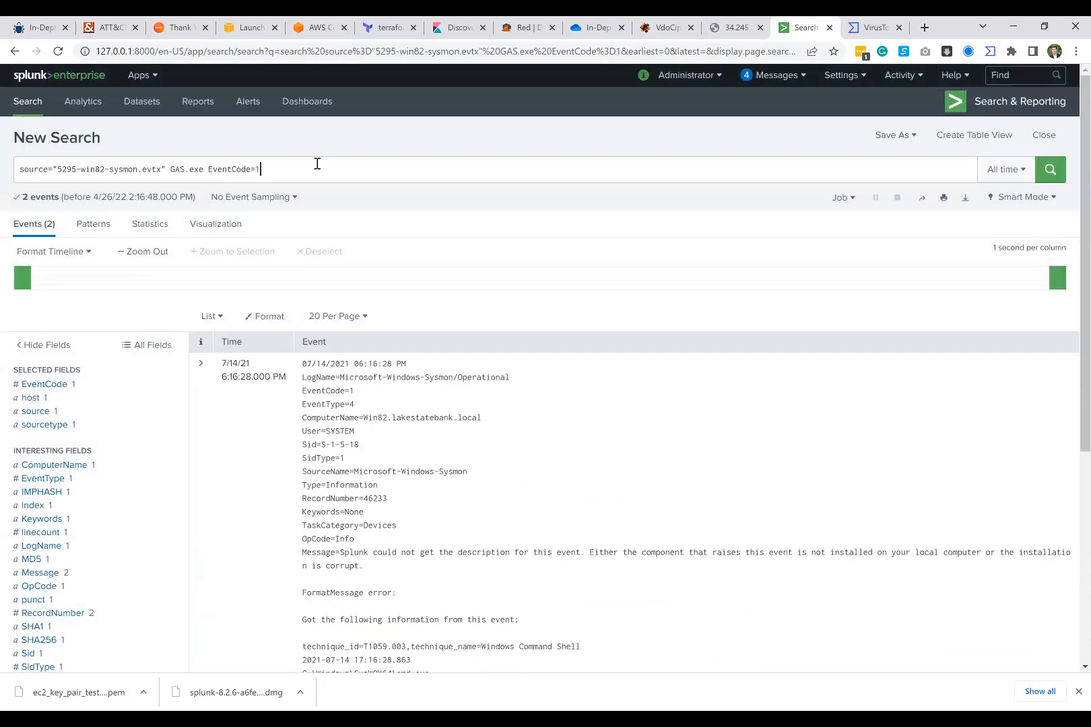
drag(316, 165, 208, 169)
key(BackSpace)
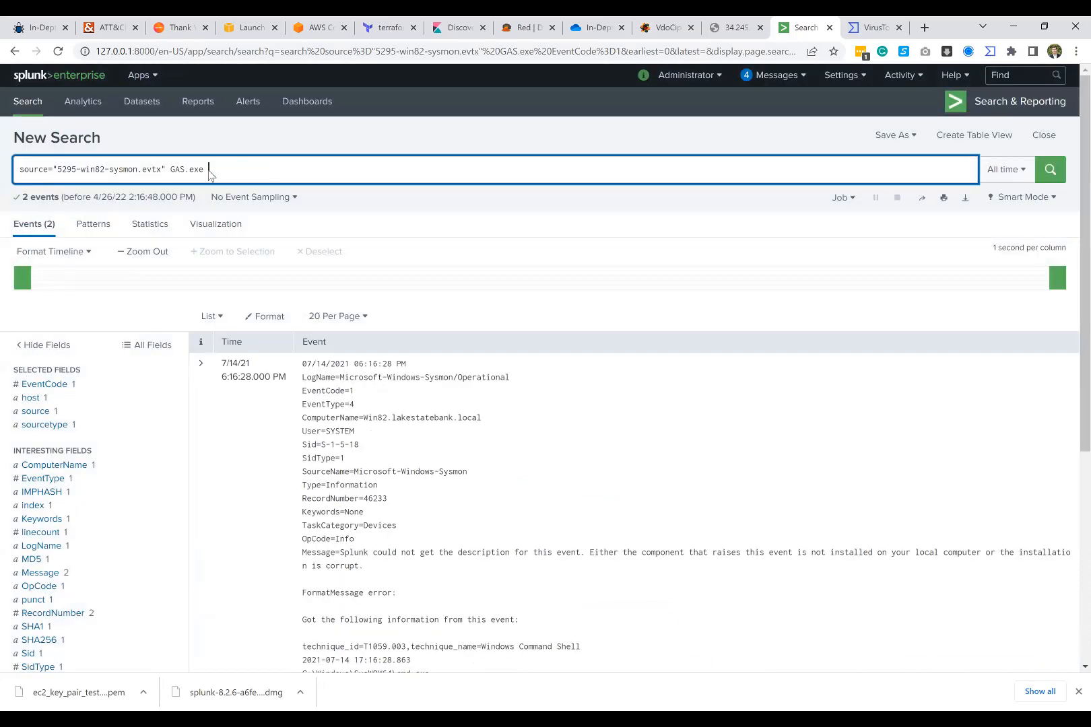
key(Return)
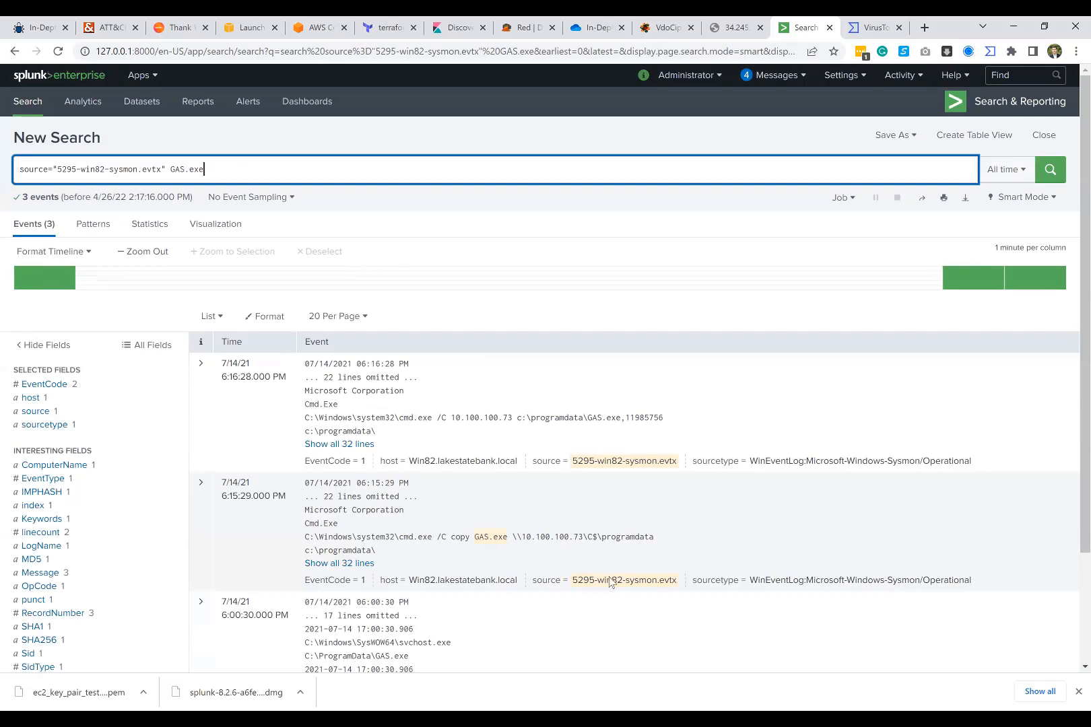
key(alt+Tab)
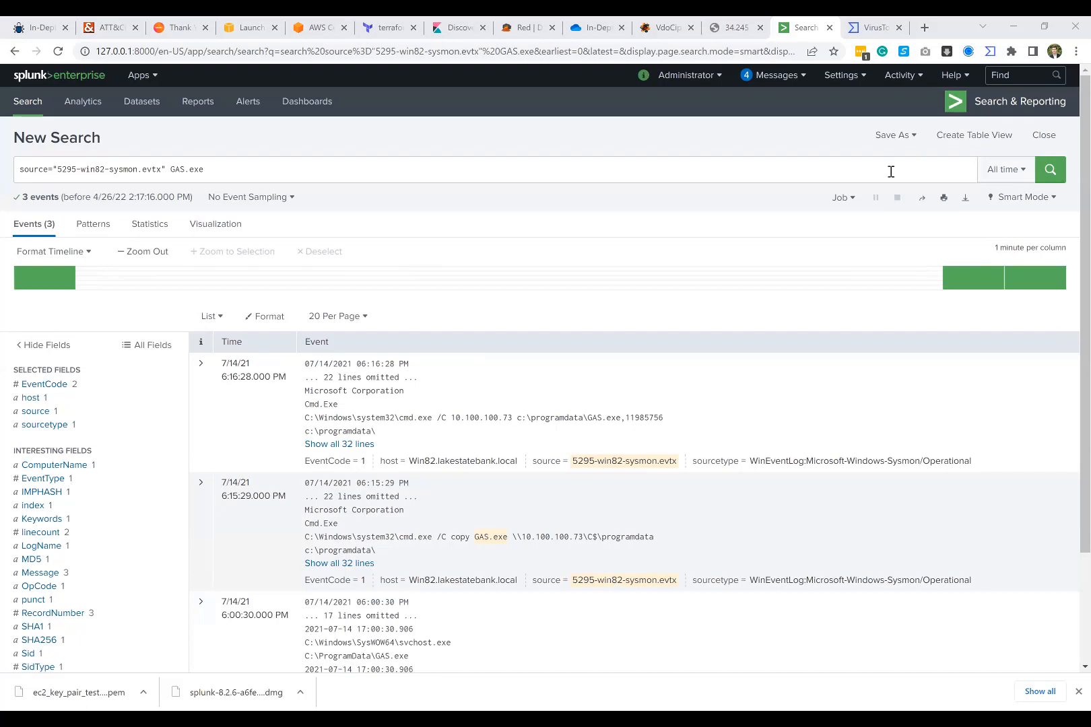
scroll(495, 392, down, 2)
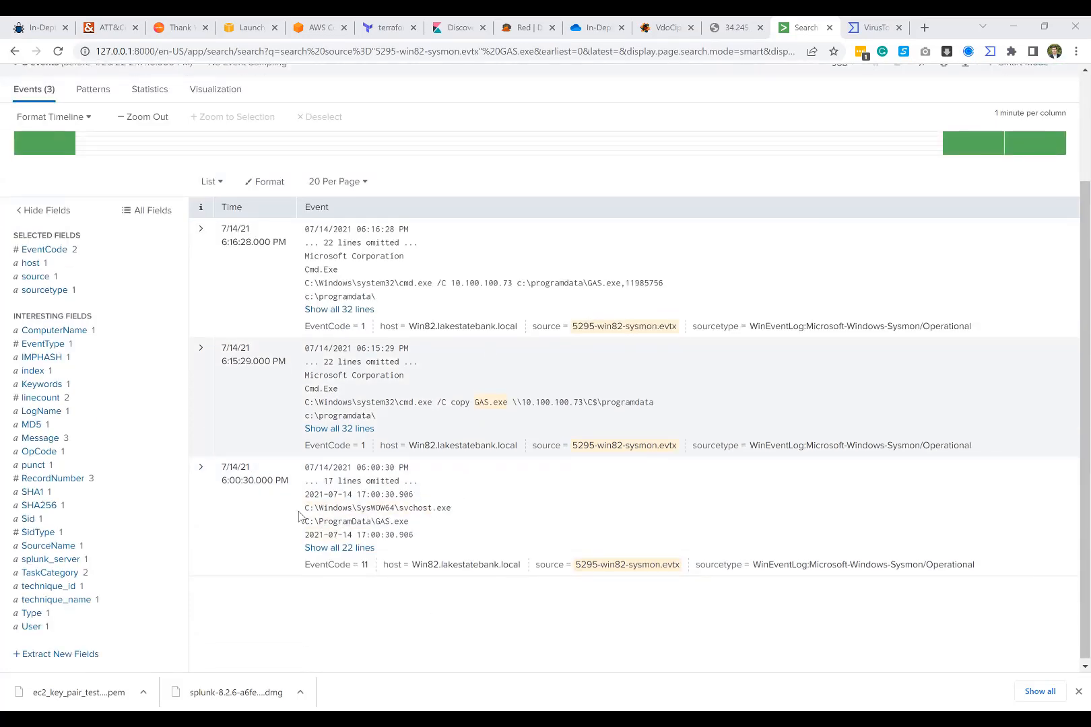
scroll(298, 516, up, 2)
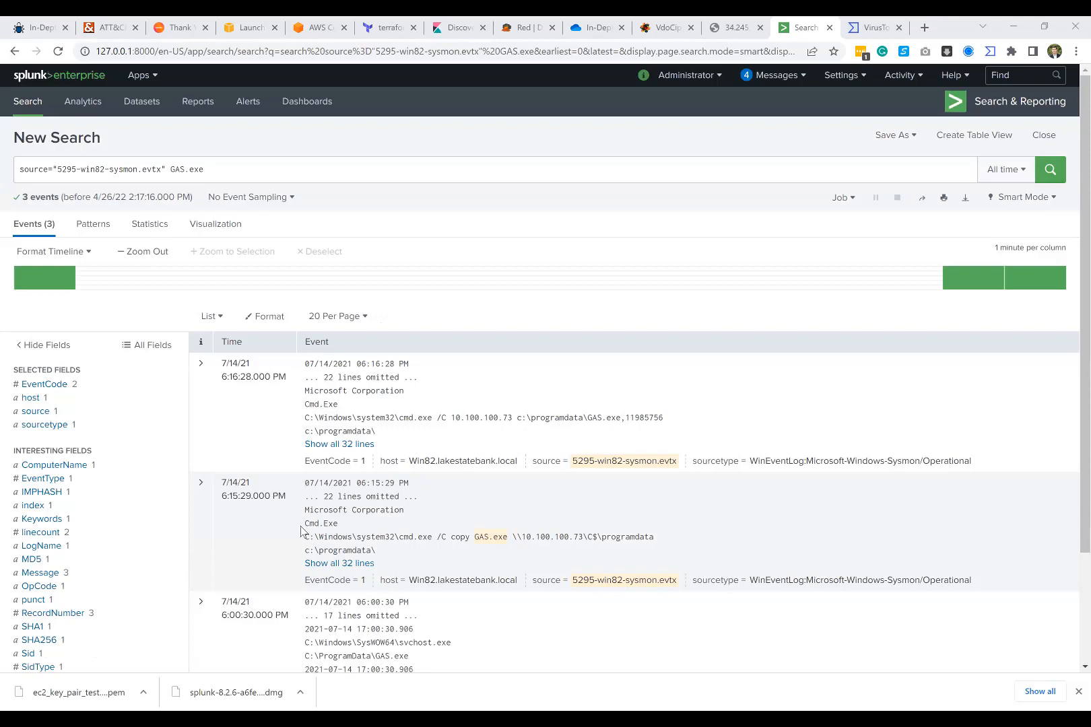
Step: Show all lines of the 6:16:28 PM event and highlight the MD5 label in its hash line
click(351, 445)
scroll(542, 537, down, 4)
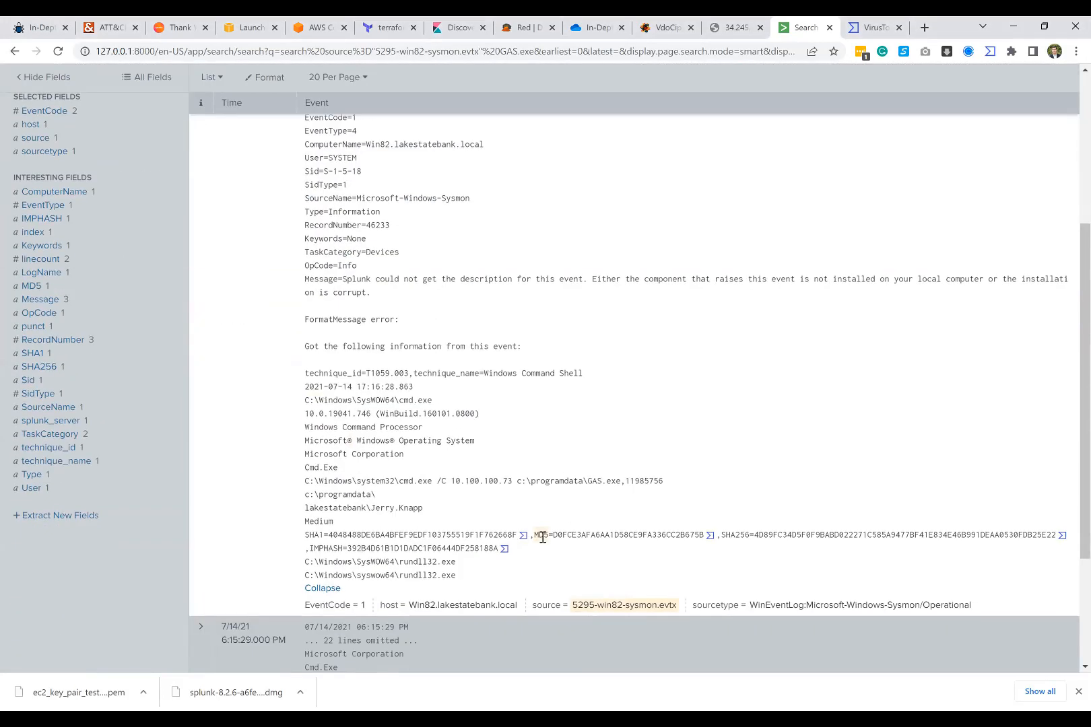
drag(534, 537, 550, 537)
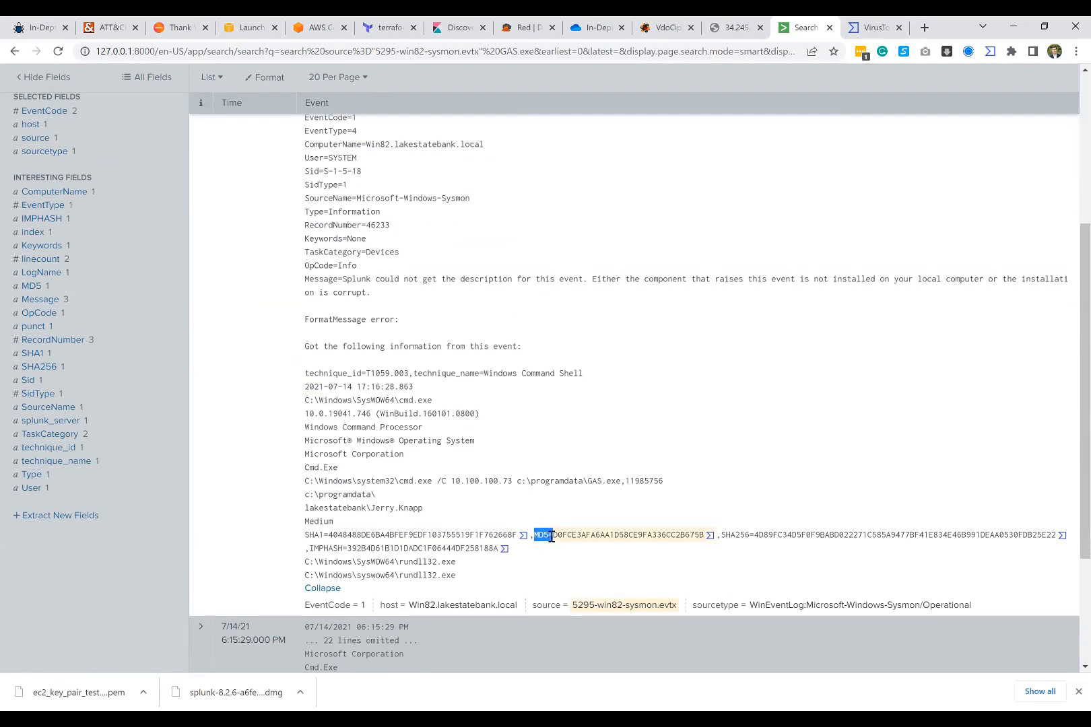
click(222, 517)
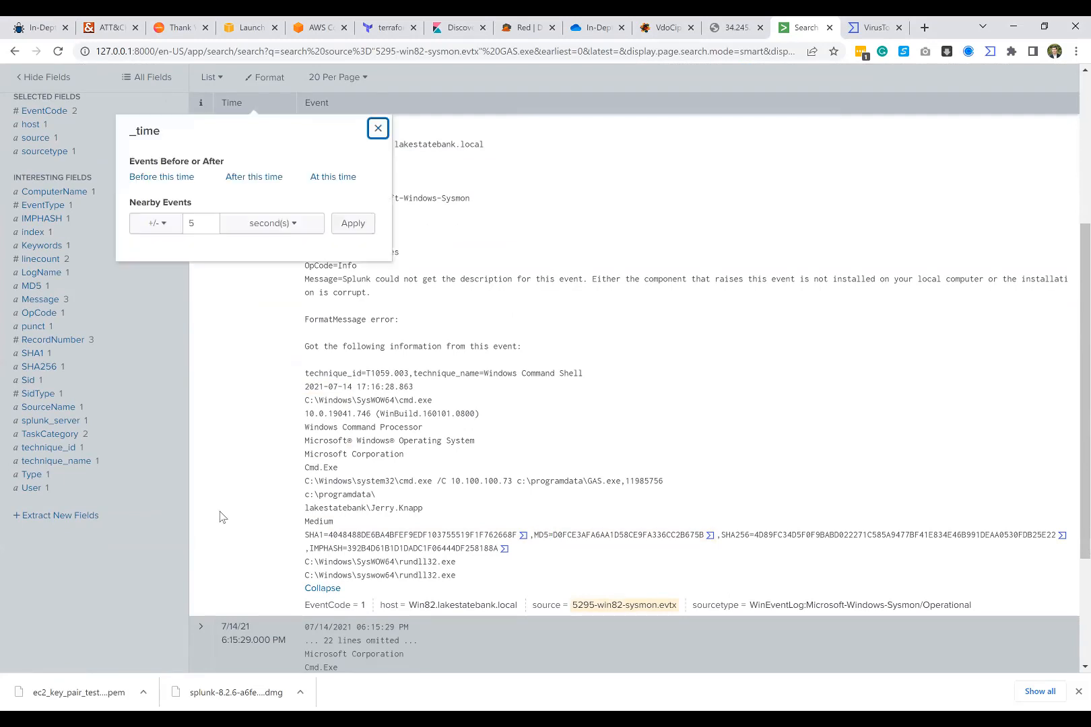
click(378, 128)
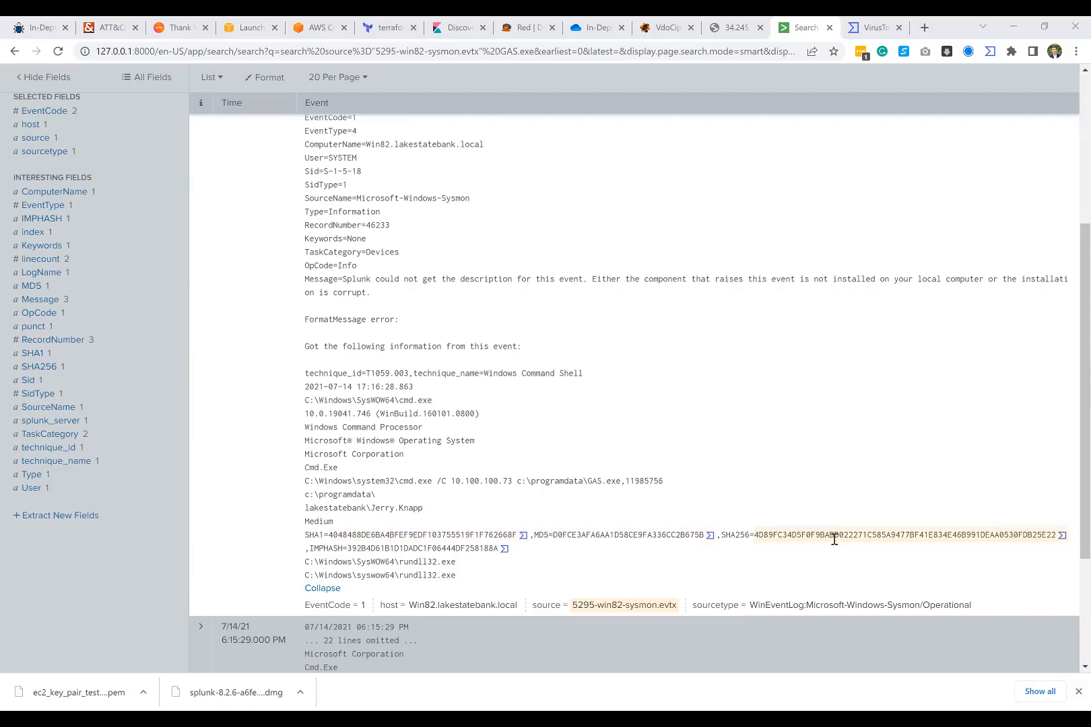
Step: Highlight the MD5 and SHA256 hash values of the 6:16:28 PM event in turn to compare them
drag(757, 533, 1014, 535)
click(720, 499)
scroll(605, 485, up, 4)
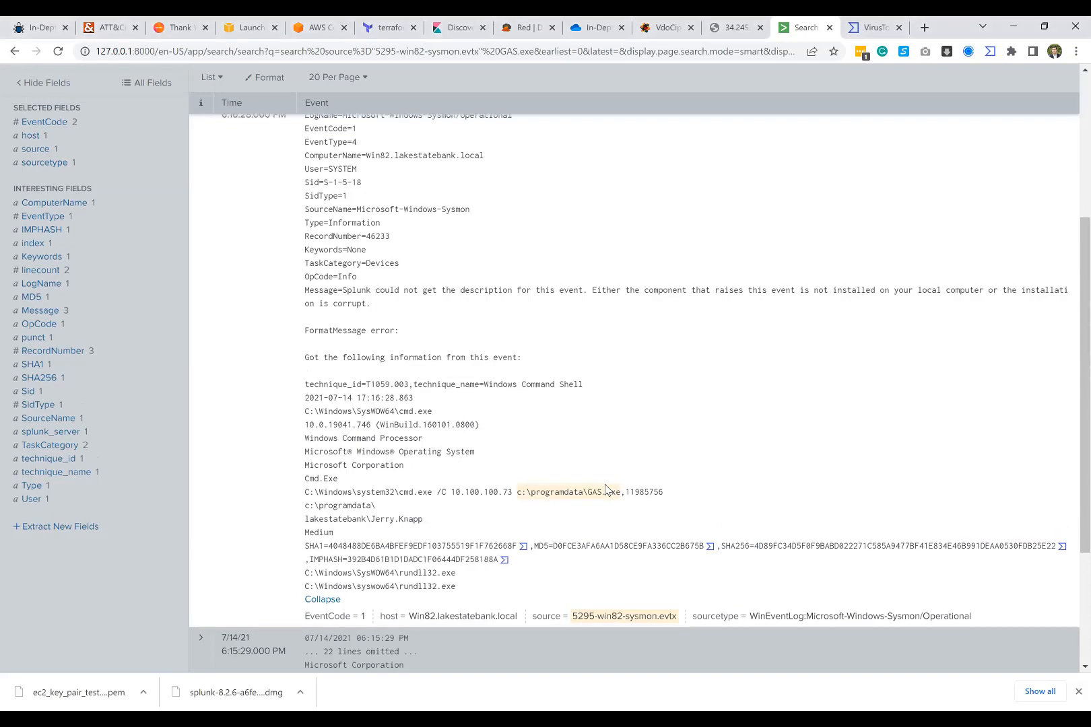
scroll(486, 428, down, 4)
scroll(486, 428, down, 2)
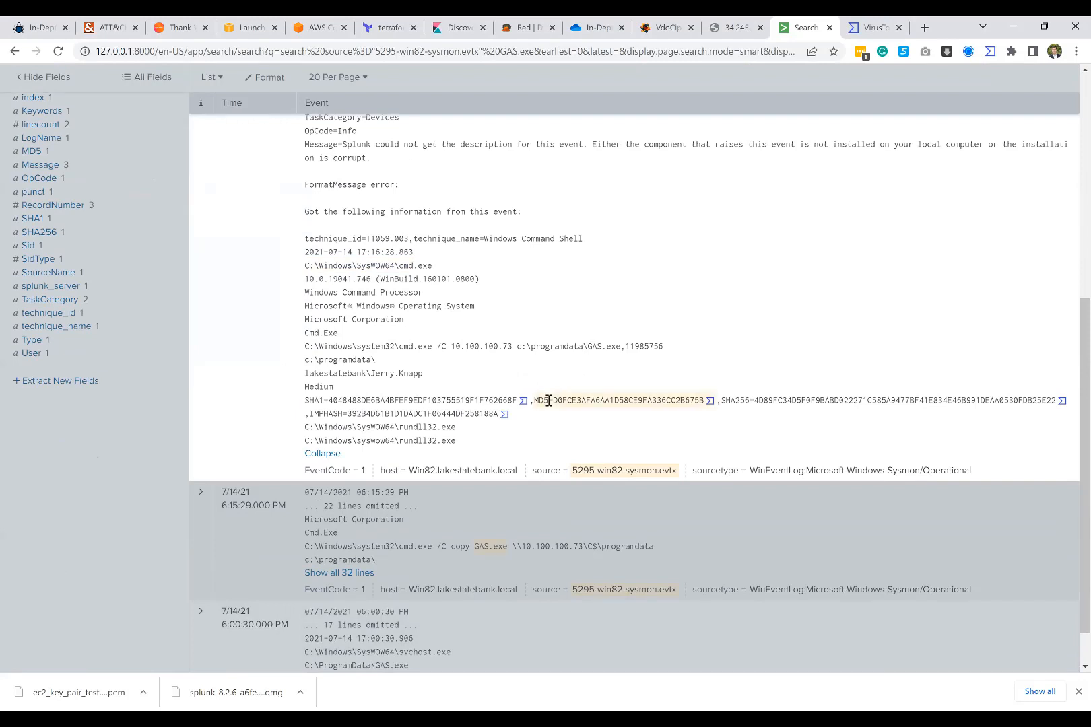
mouse_move(549, 401)
mouse_down()
mouse_move(430, 402)
mouse_move(534, 400)
mouse_up()
click(532, 387)
drag(554, 400, 704, 401)
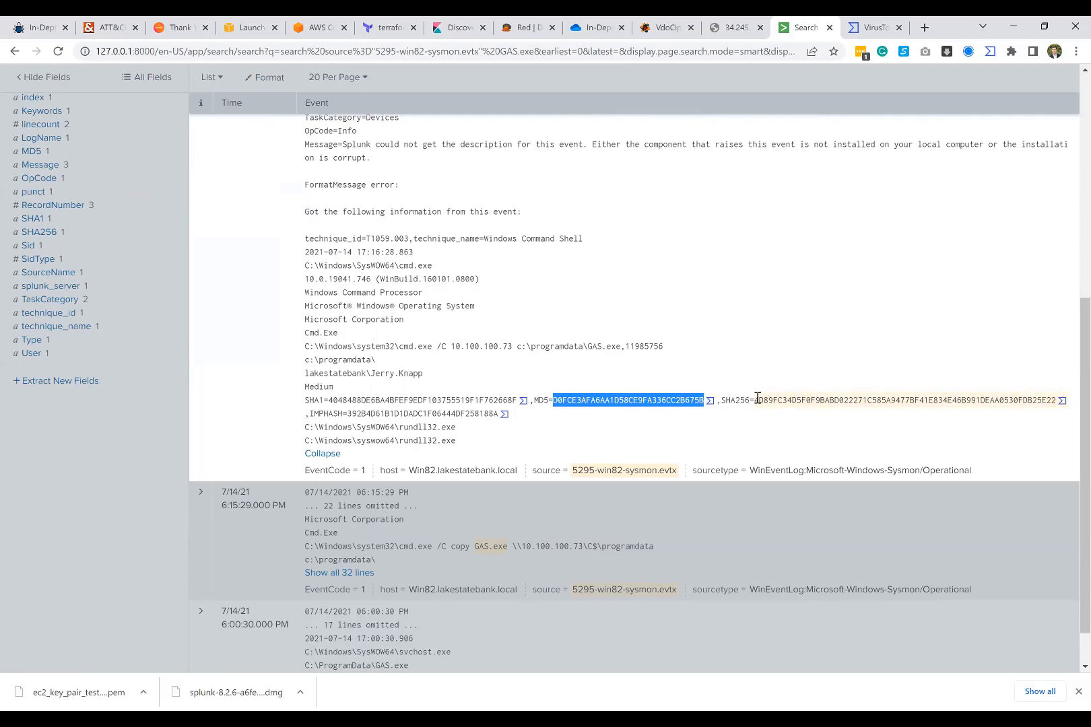
mouse_move(757, 400)
mouse_down()
mouse_move(1054, 399)
mouse_move(755, 400)
mouse_up()
click(1055, 399)
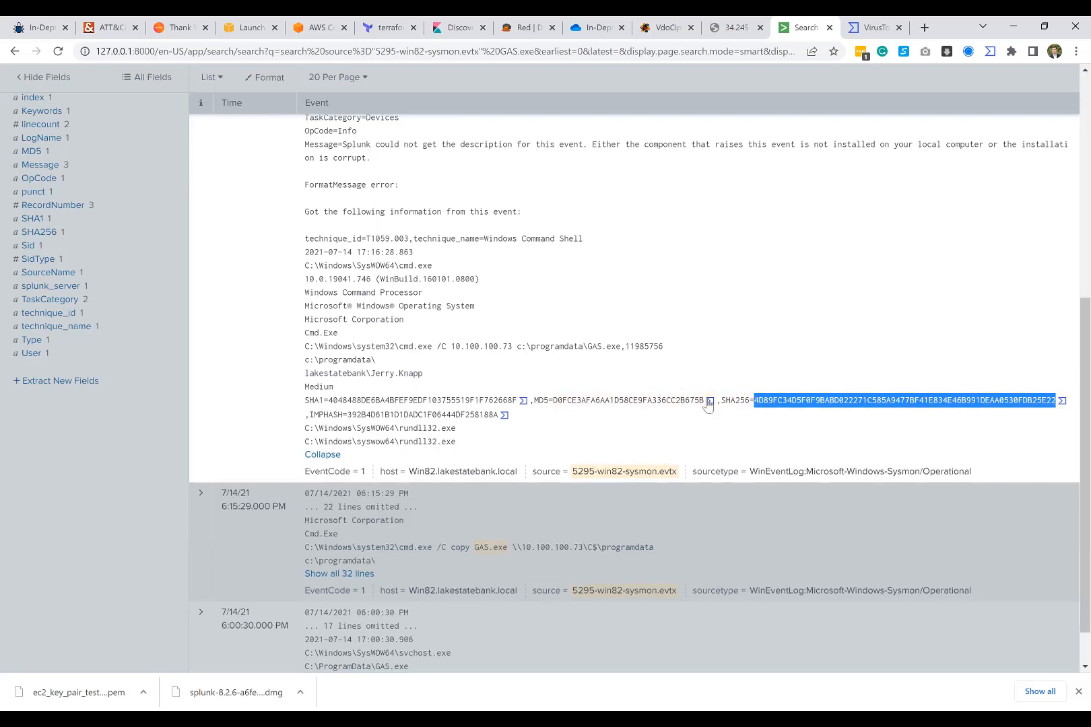
drag(702, 400, 554, 398)
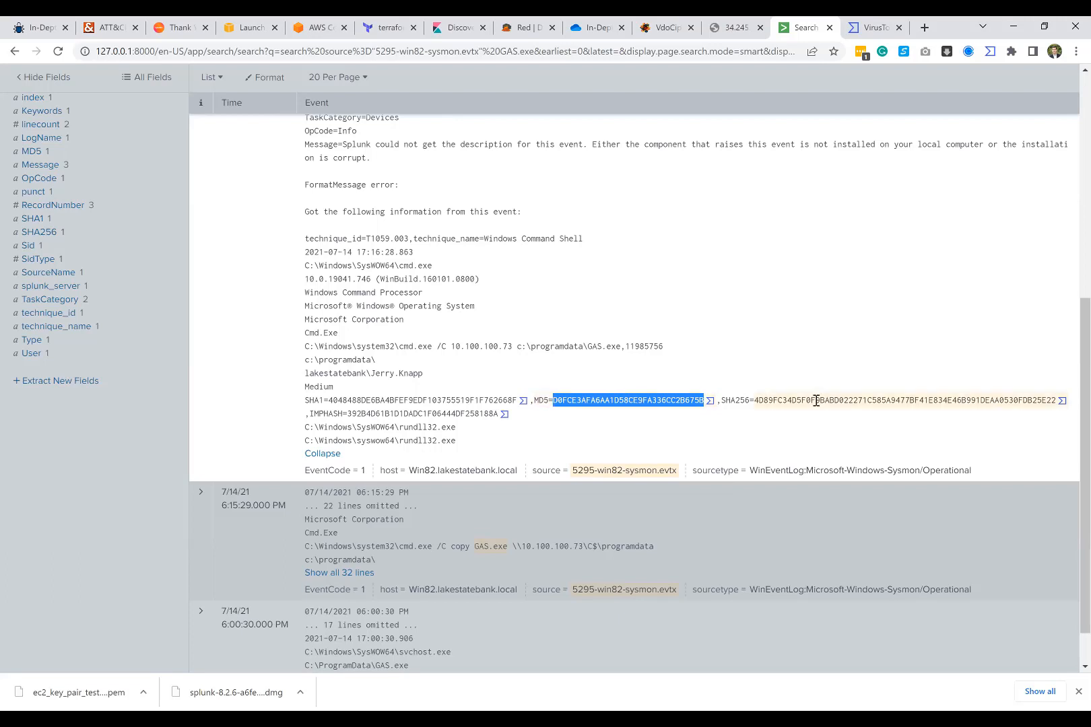
click(601, 376)
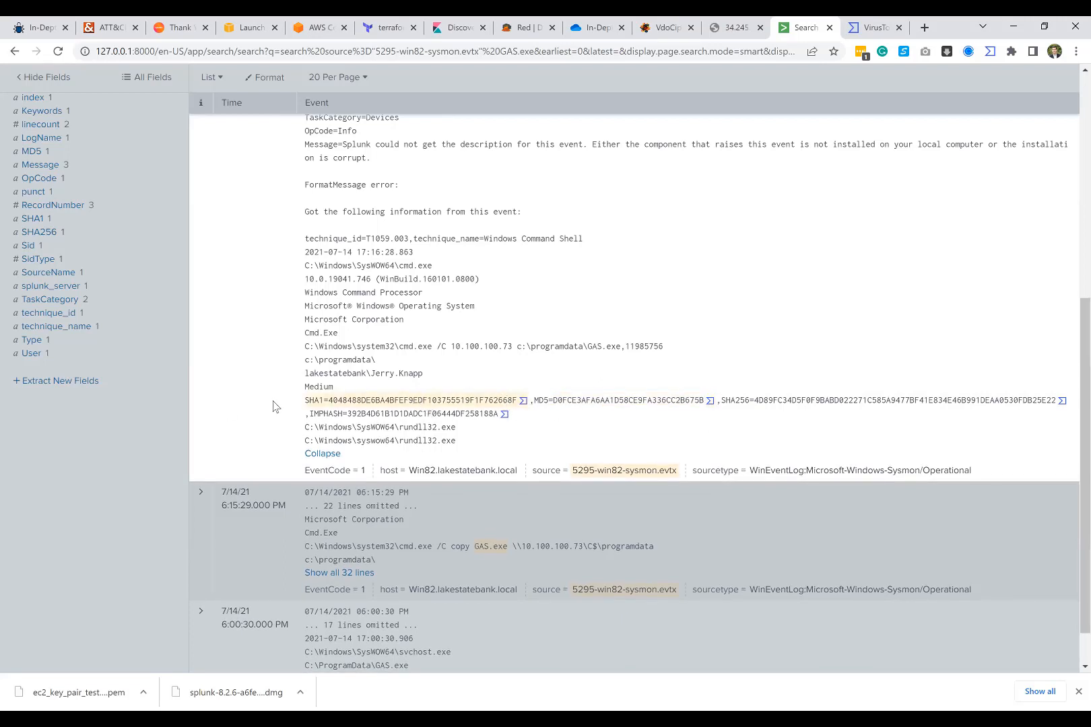
Step: Highlight the IMPHASH label, look up the 6:16:28 PM event's MD5 hash in VirusTotal, and close the report
drag(310, 414, 345, 410)
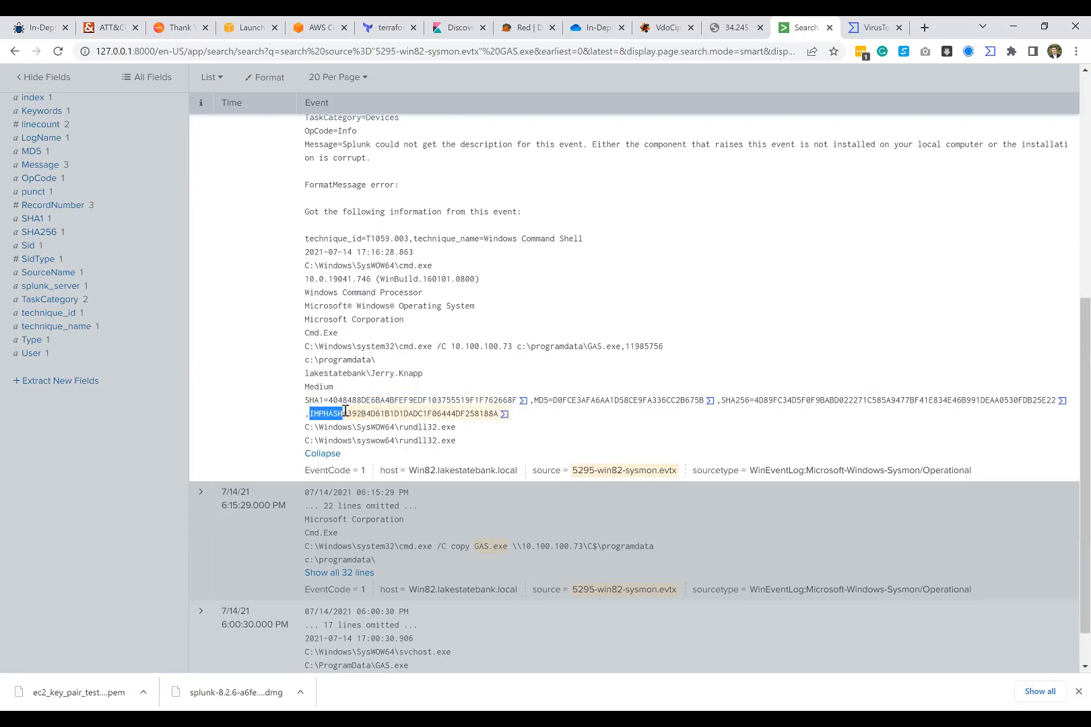
click(415, 396)
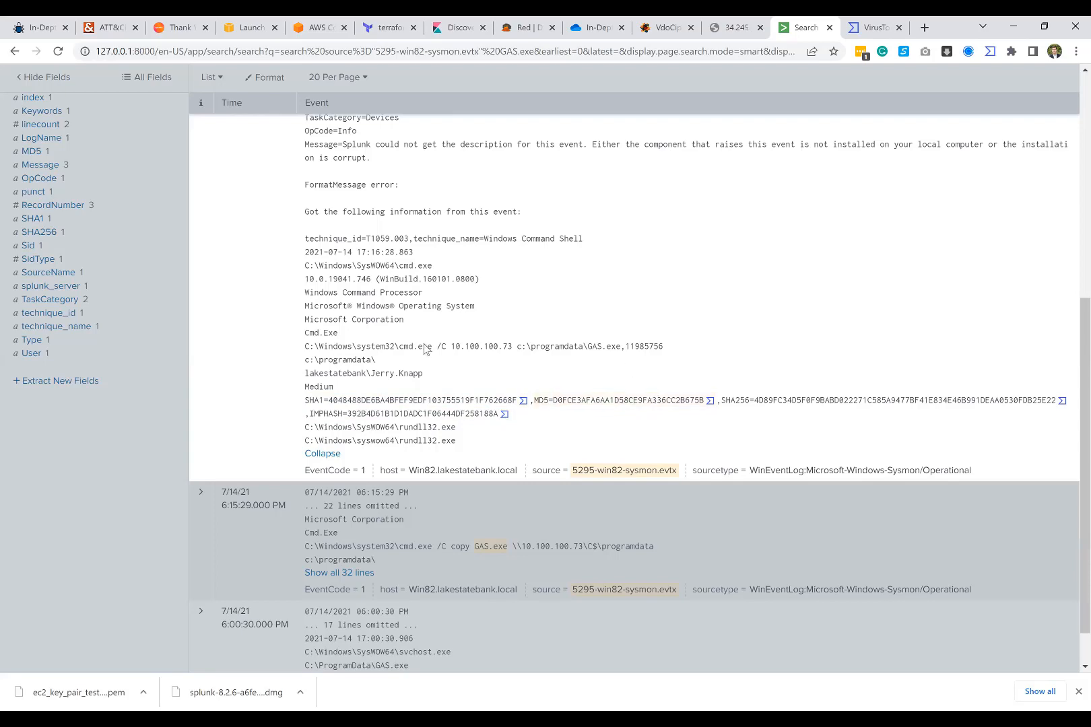
click(709, 401)
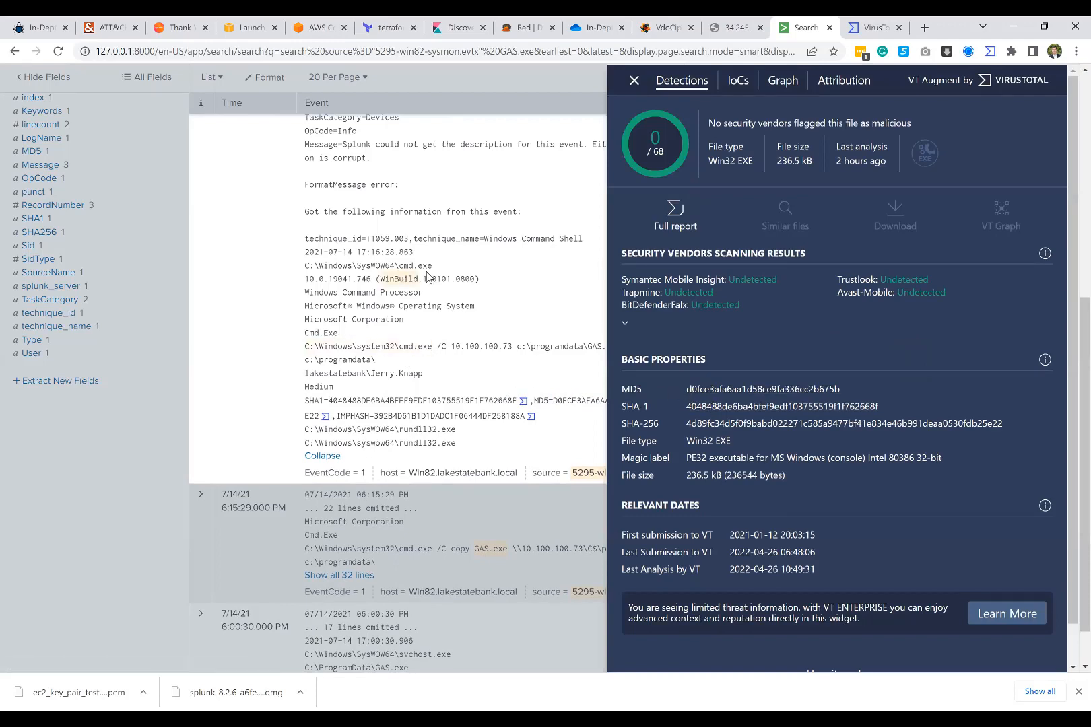
click(473, 273)
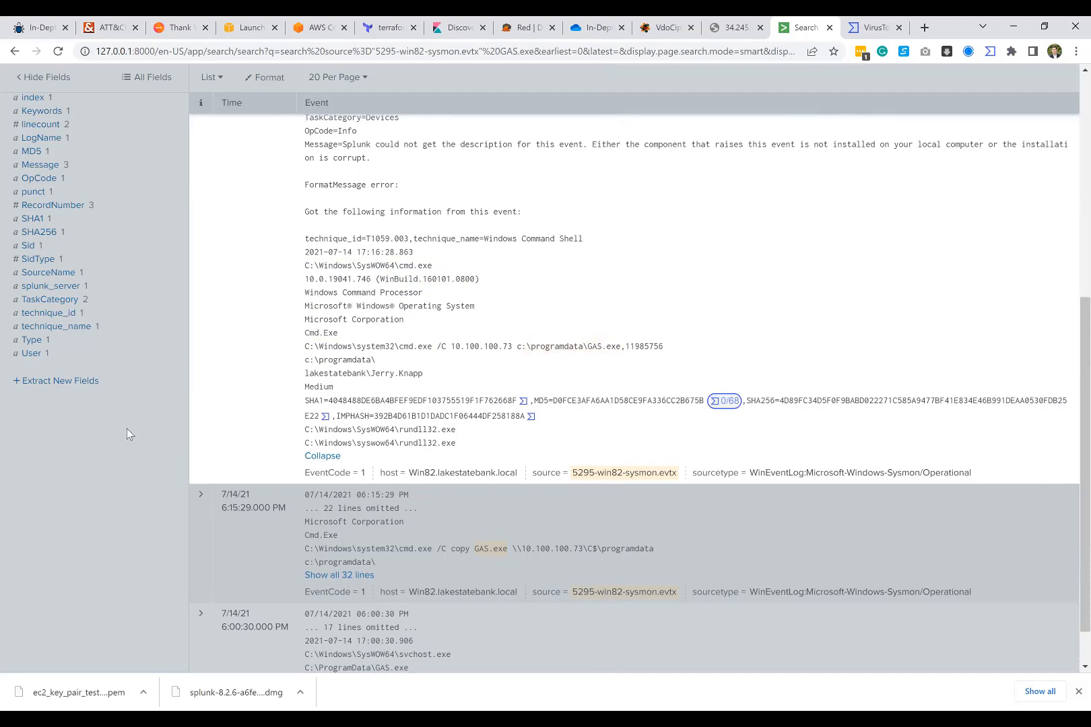
Step: Show all lines of the 6:00:30 PM event for GAS.exe to examine its full details
scroll(283, 444, down, 1)
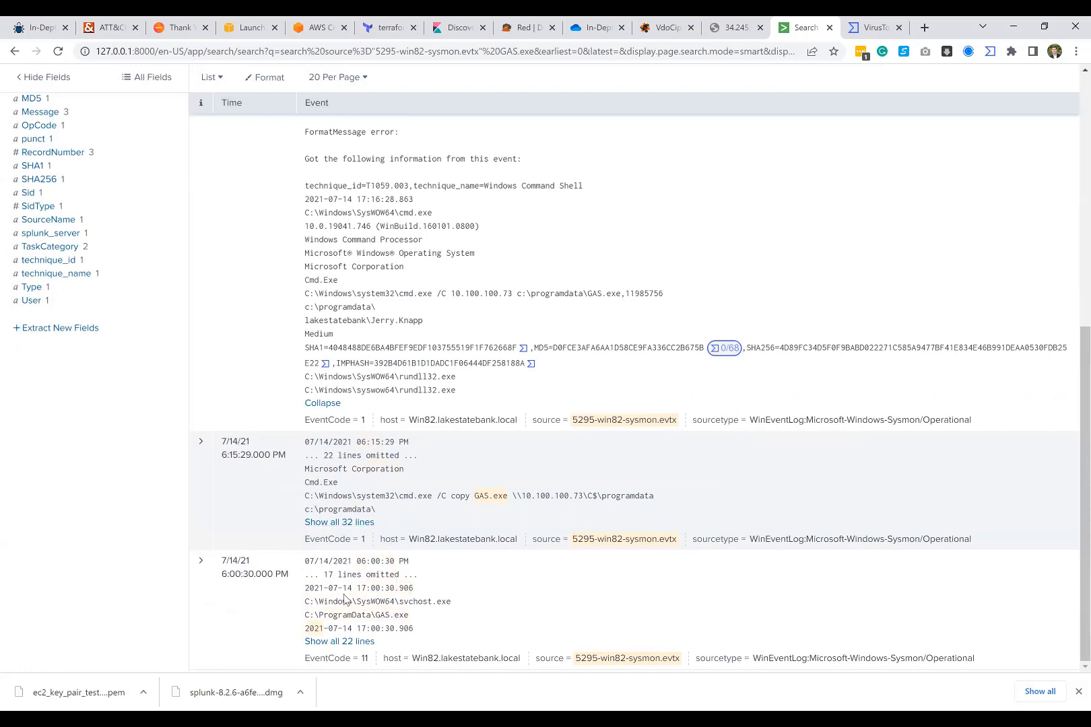
click(340, 643)
scroll(357, 606, down, 5)
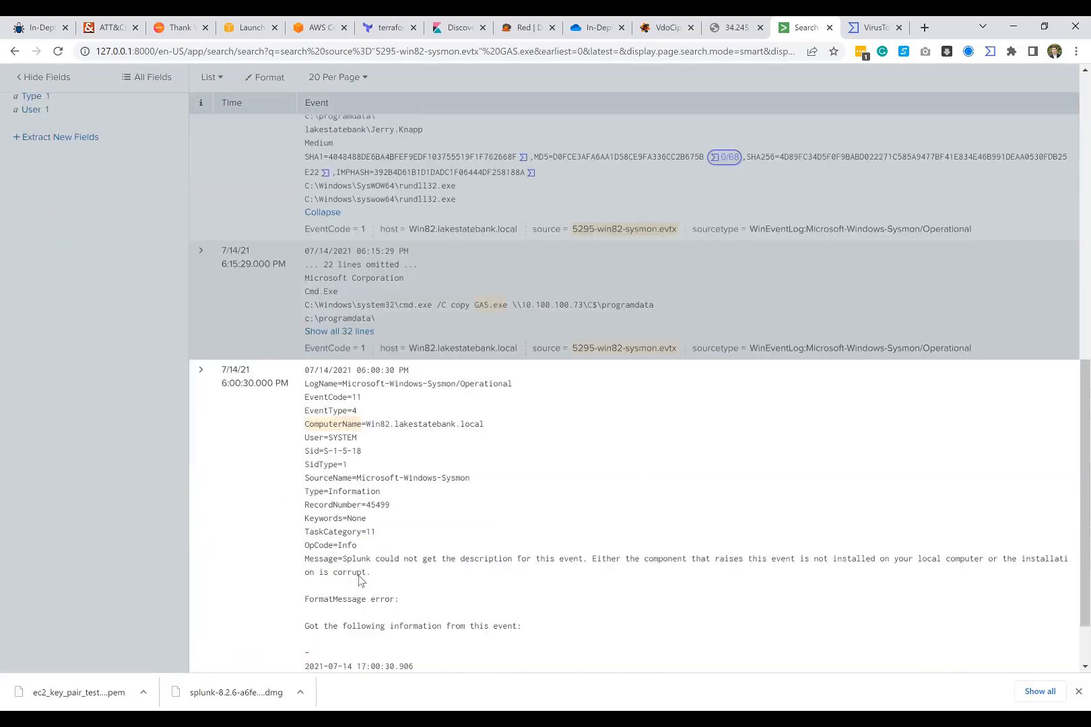
click(218, 395)
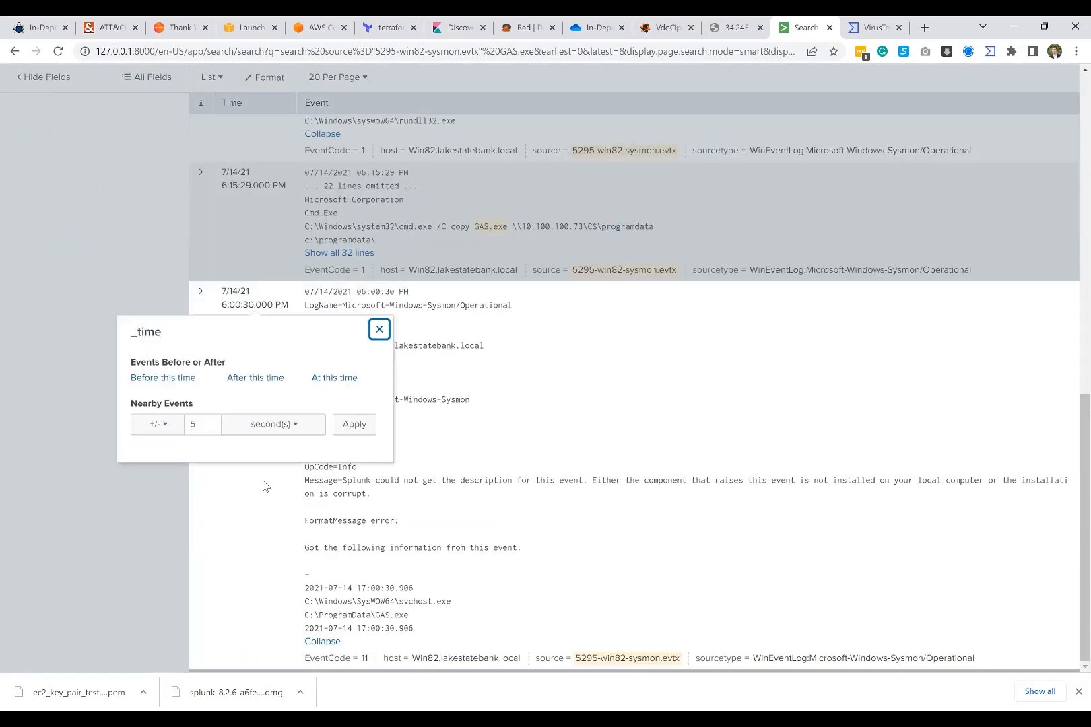
Step: Dismiss the time options of the 6:00:30 PM event and return to the GAS.exe search query
click(256, 496)
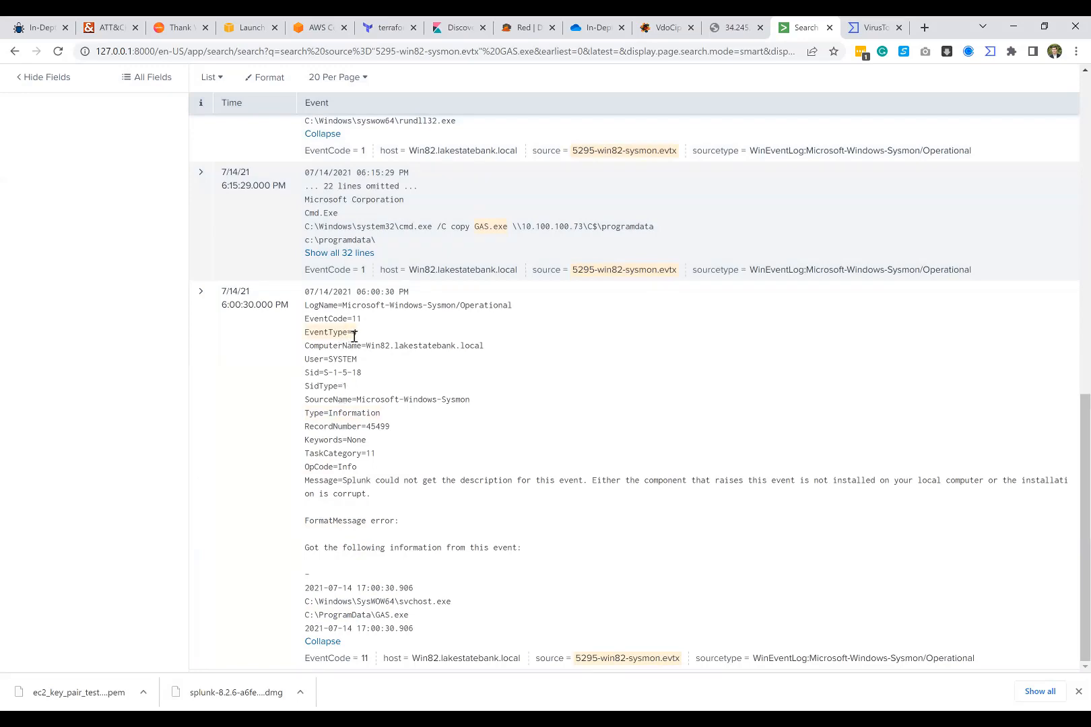
scroll(353, 336, up, 1)
scroll(353, 336, up, 10)
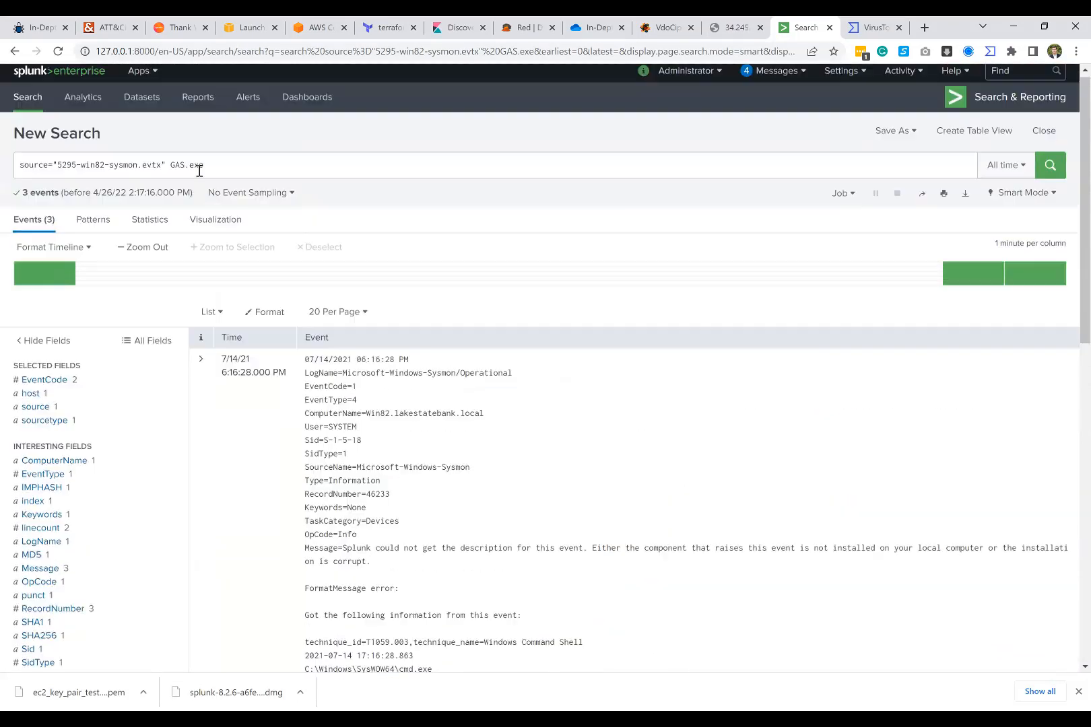
click(214, 170)
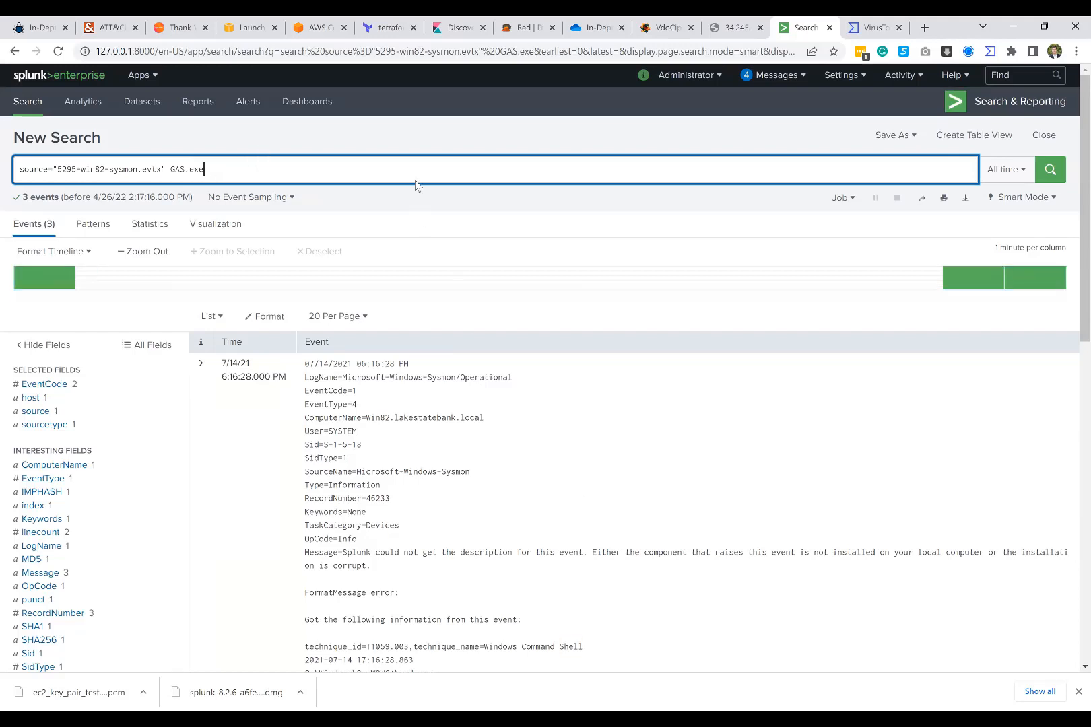
click(413, 149)
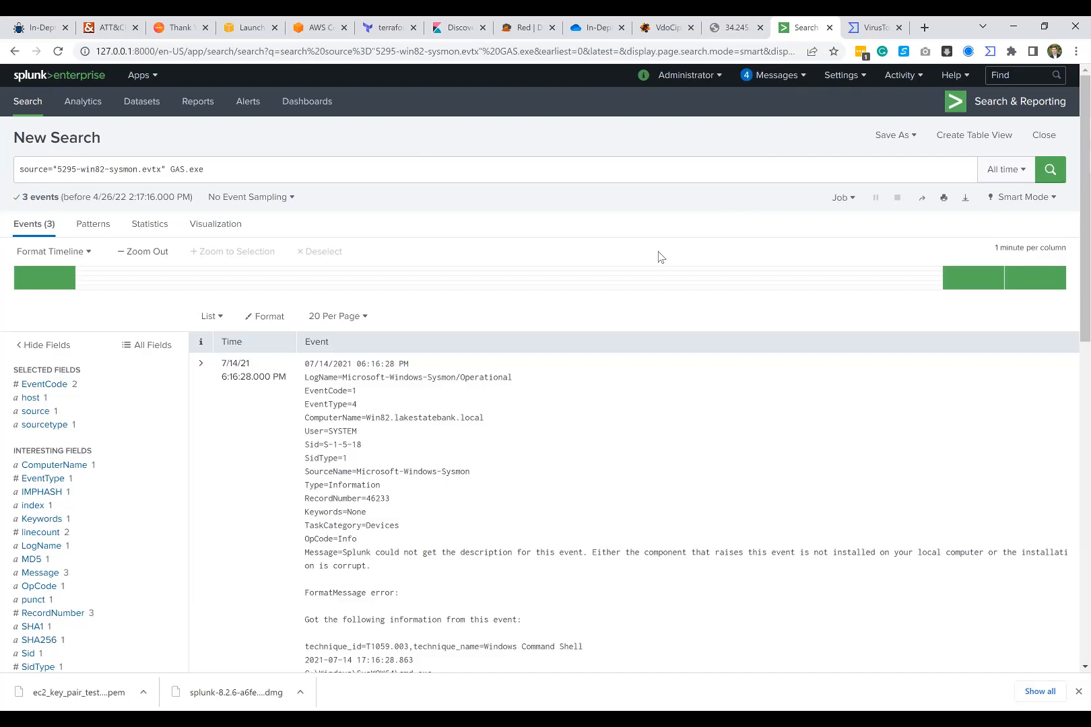
Step: Examine the full 6:16:28 PM event and highlight GAS.exe in its cmd.exe command line
scroll(377, 394, down, 3)
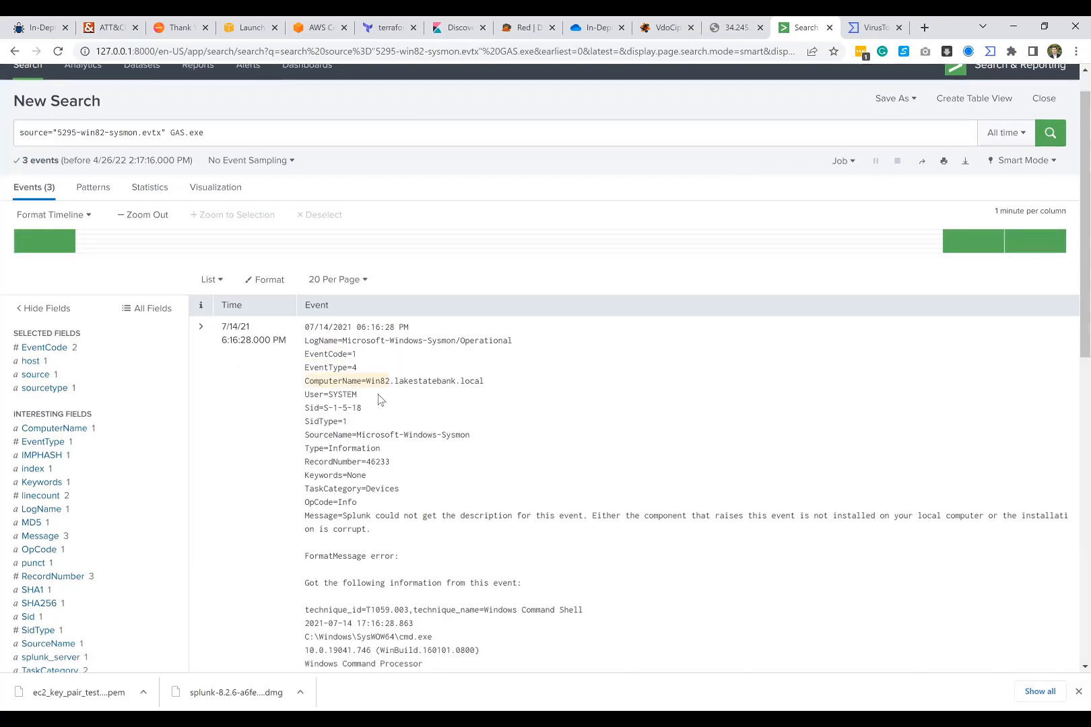
scroll(376, 382, down, 4)
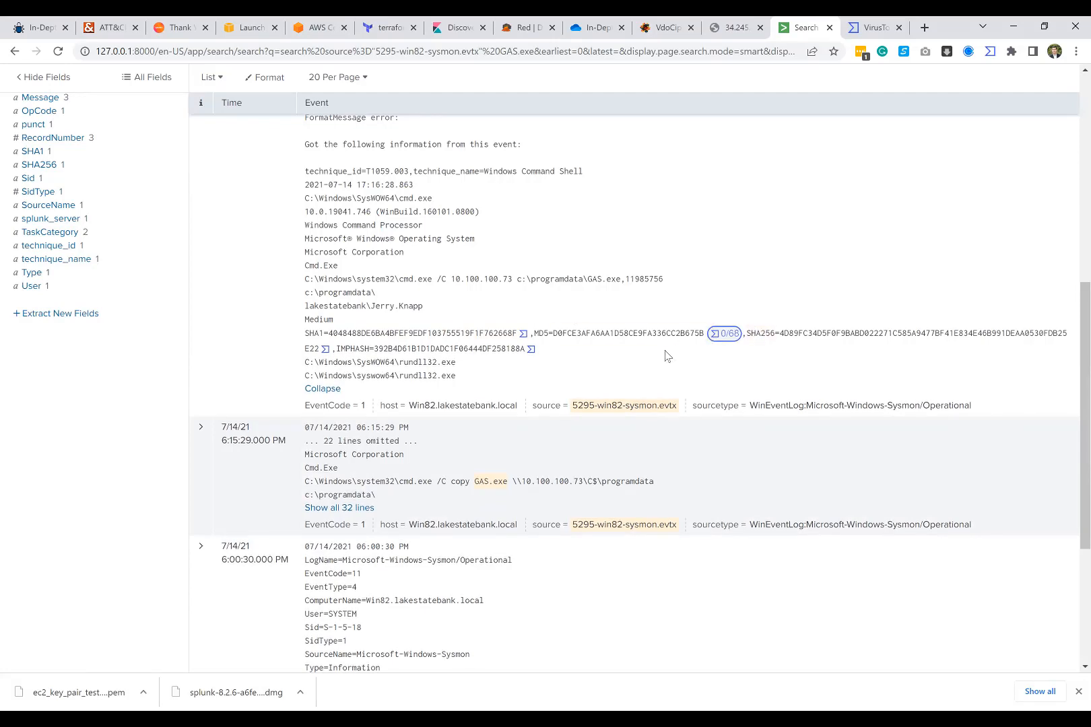
scroll(539, 251, up, 2)
scroll(290, 356, up, 4)
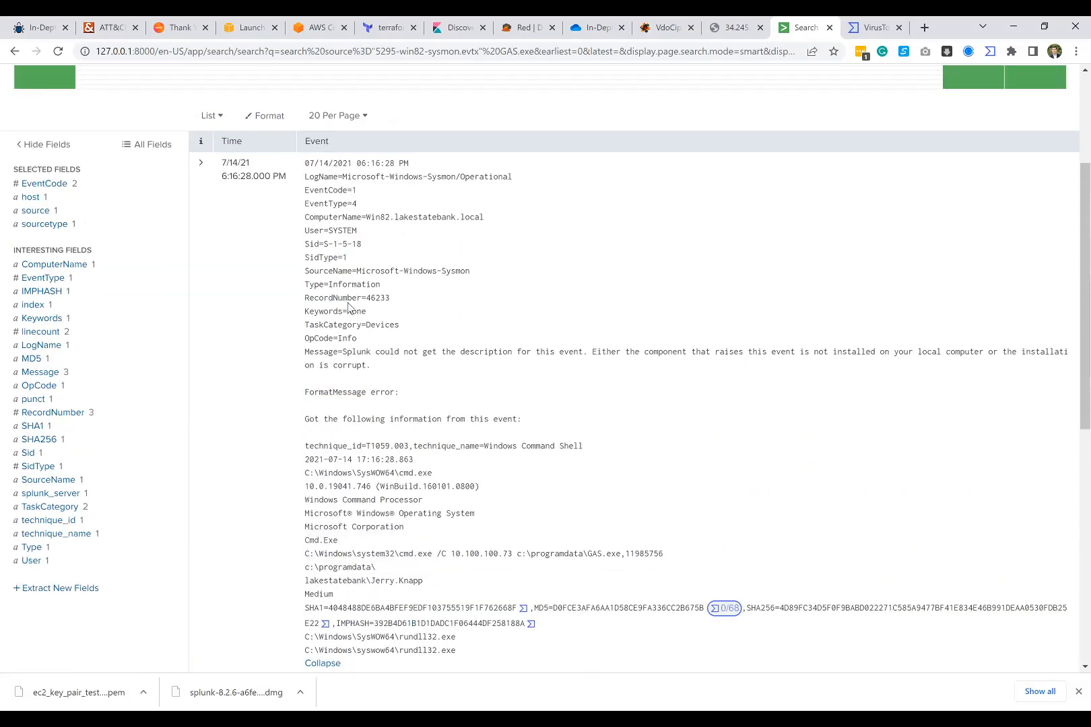
scroll(282, 348, down, 3)
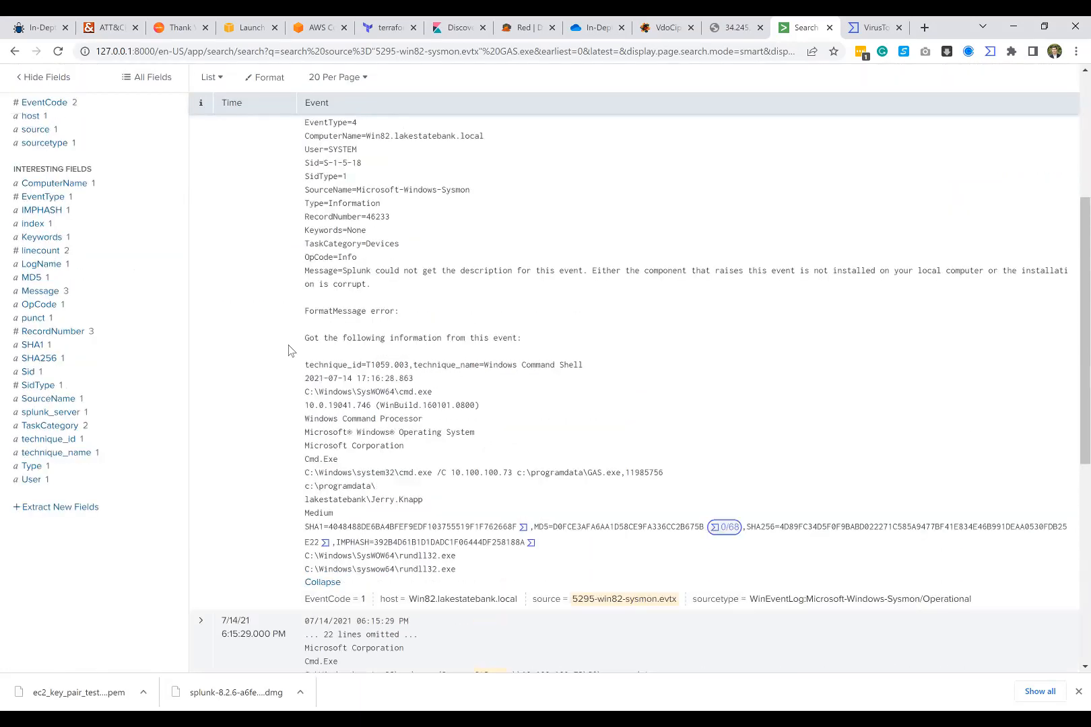
scroll(298, 244, up, 3)
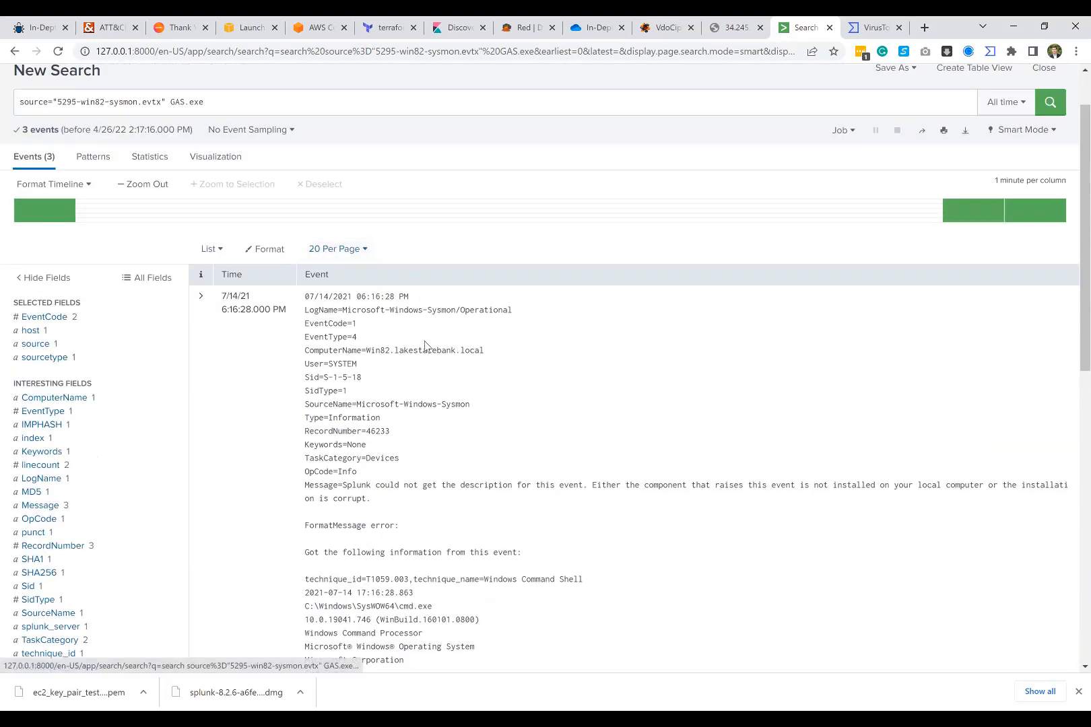
scroll(375, 381, down, 2)
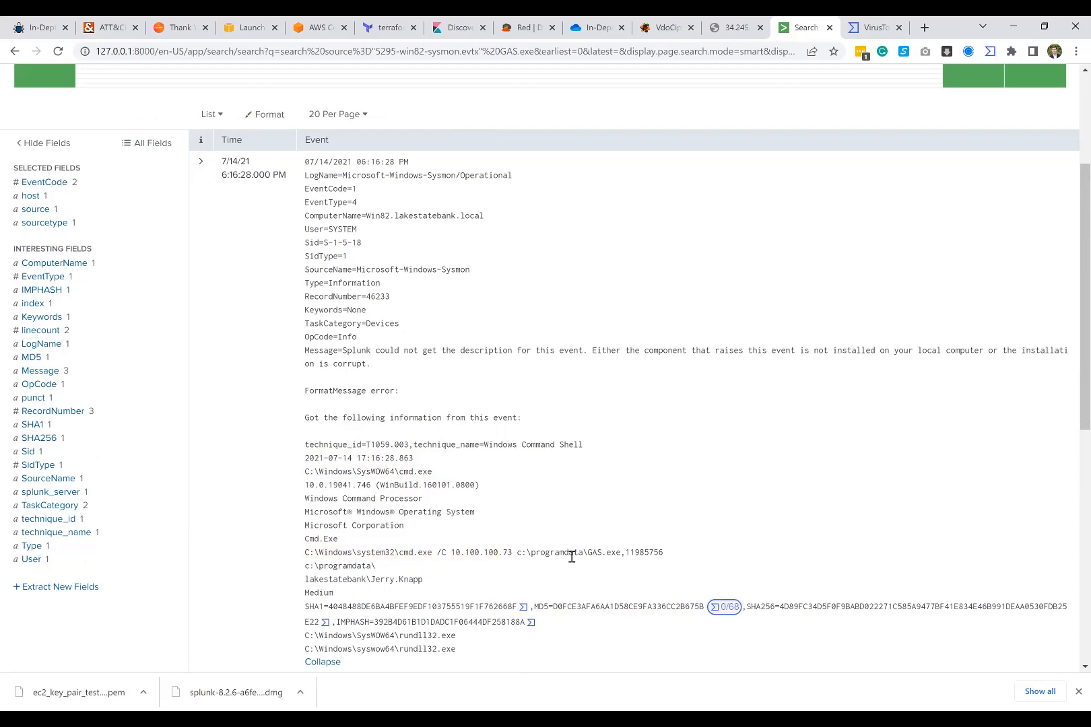
drag(617, 555, 588, 555)
click(589, 538)
Step: Highlight the destination IP address in the 6:15:29 PM event's GAS.exe copy command
scroll(546, 519, down, 4)
scroll(484, 421, down, 4)
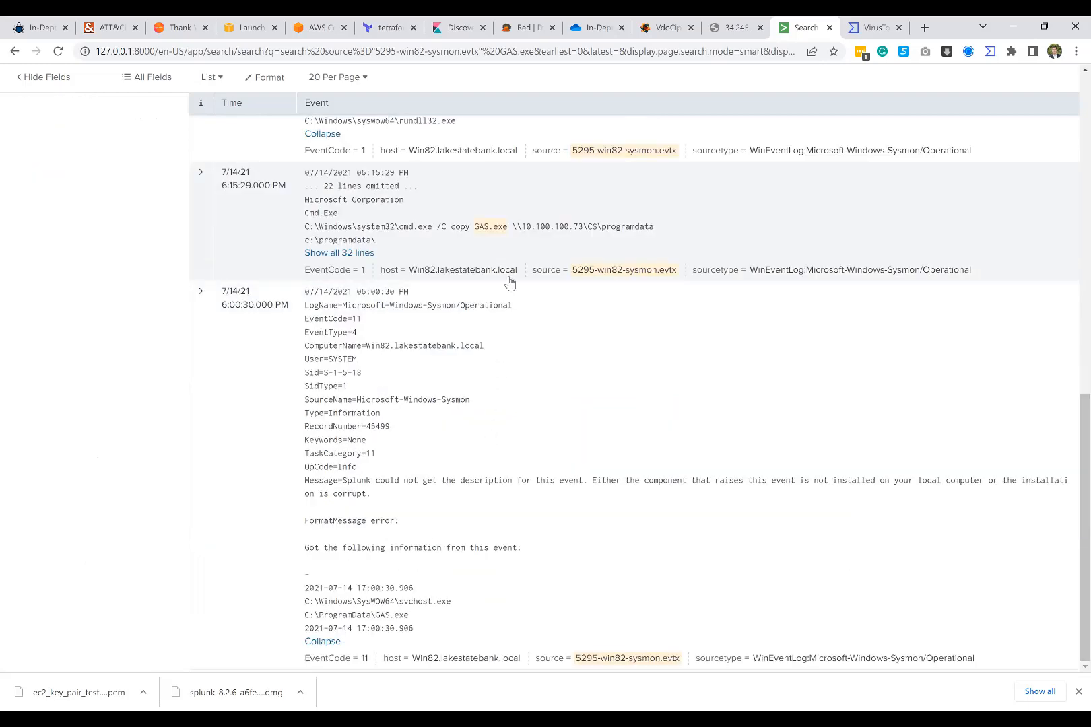
drag(521, 227, 583, 229)
click(474, 217)
Step: Replace GAS.exe with cor.dll in the search query for source 5295-win82-sysmon.evtx and run the search
scroll(383, 394, up, 4)
scroll(384, 391, up, 7)
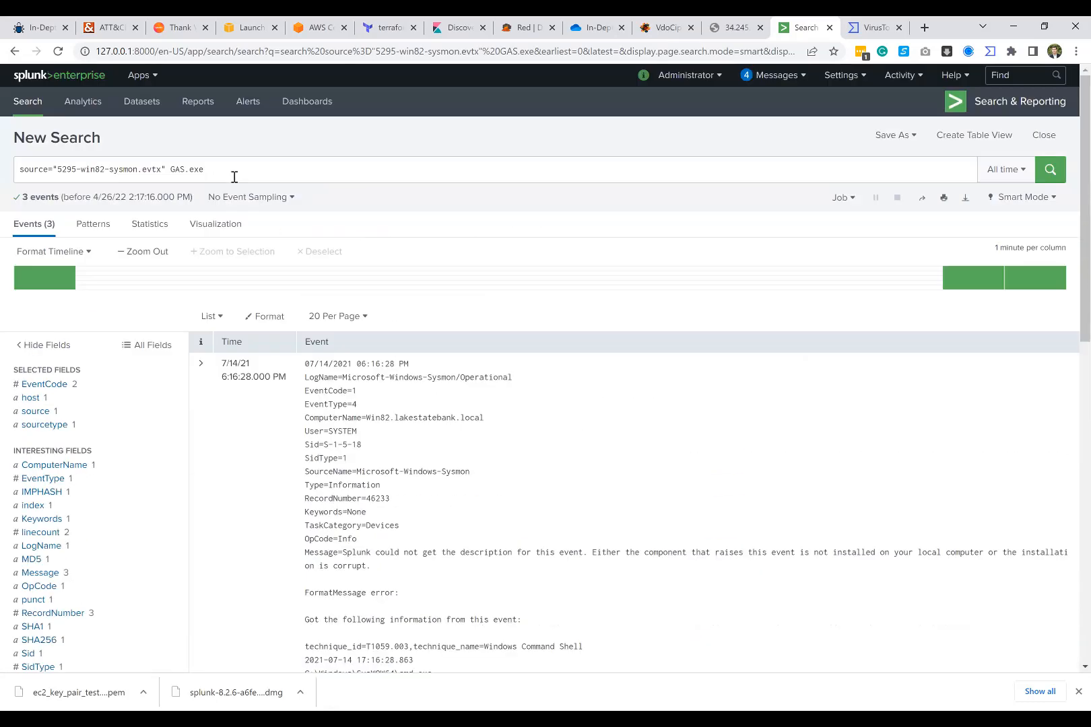
drag(204, 170, 171, 173)
click(171, 172)
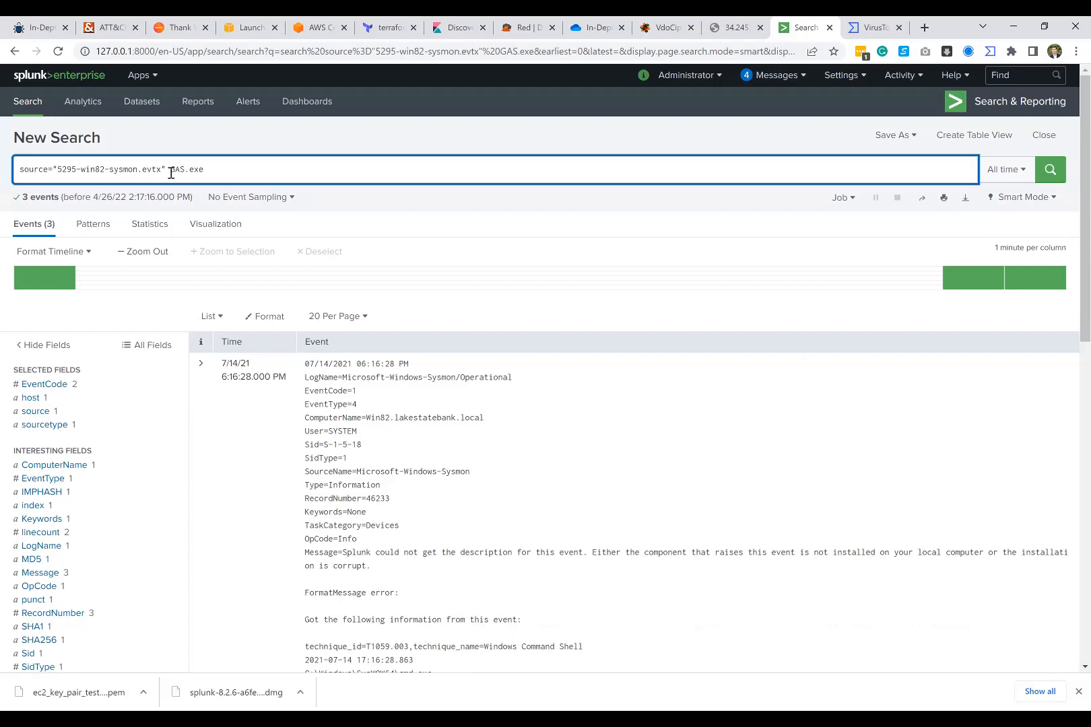
key(shift+End)
text(cr)
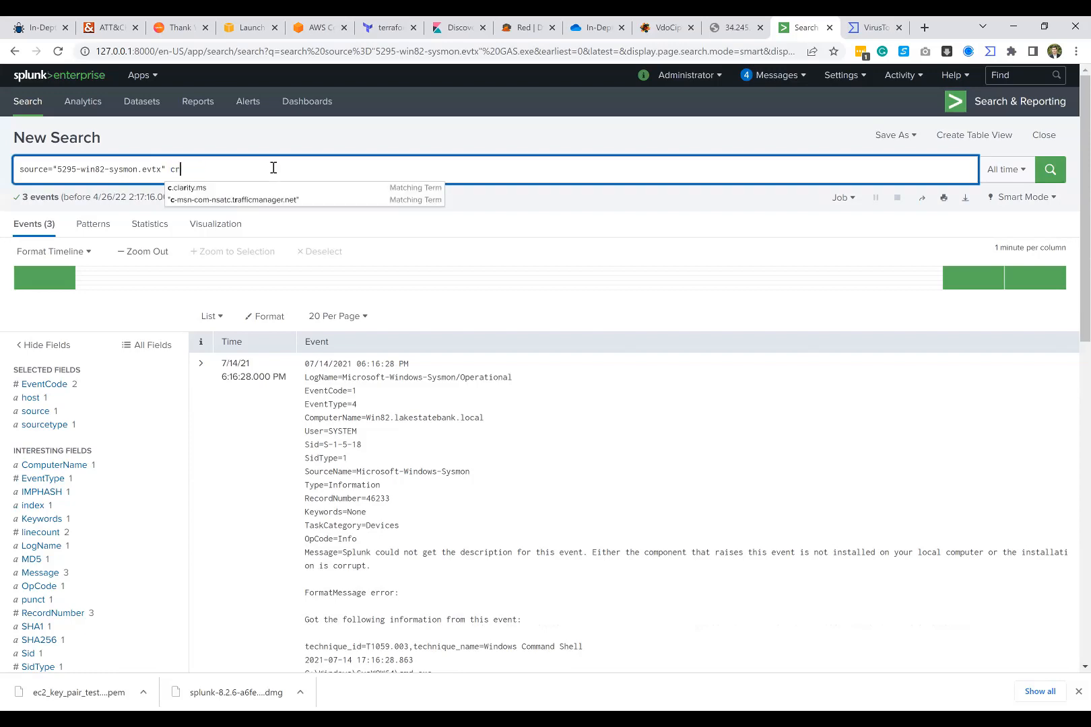
key(BackSpace)
text(or.dll)
key(Return)
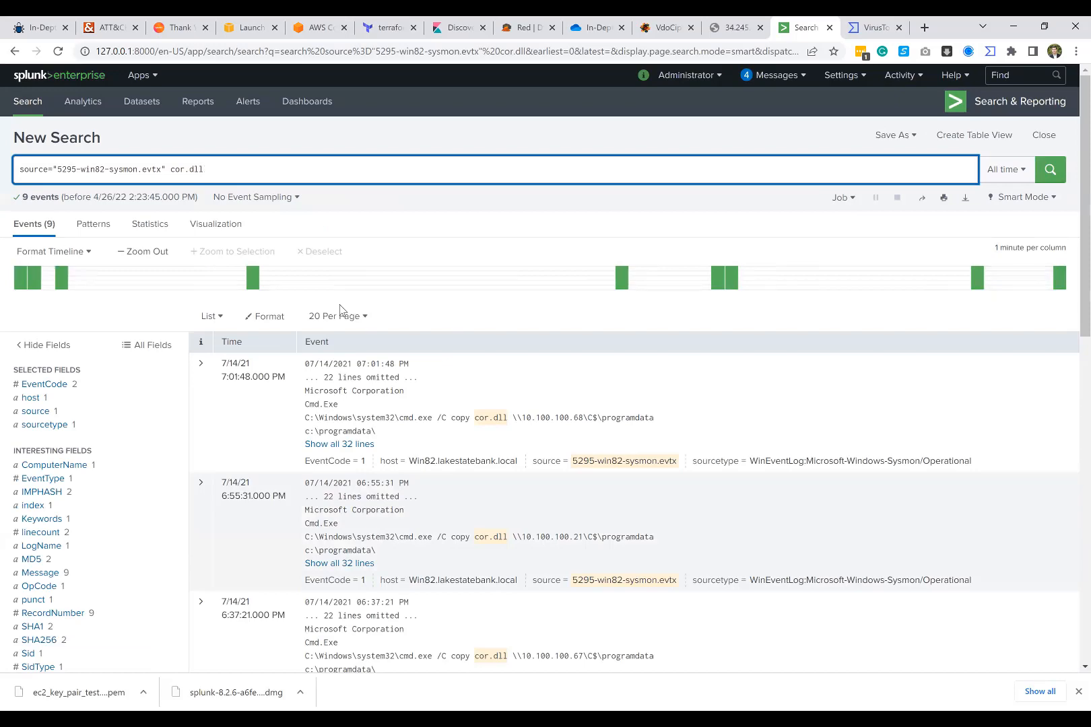
Step: Review the cor.dll copy events and highlight the destination IP address in the 5:46:33 PM event's command
scroll(403, 284, down, 2)
scroll(402, 284, down, 4)
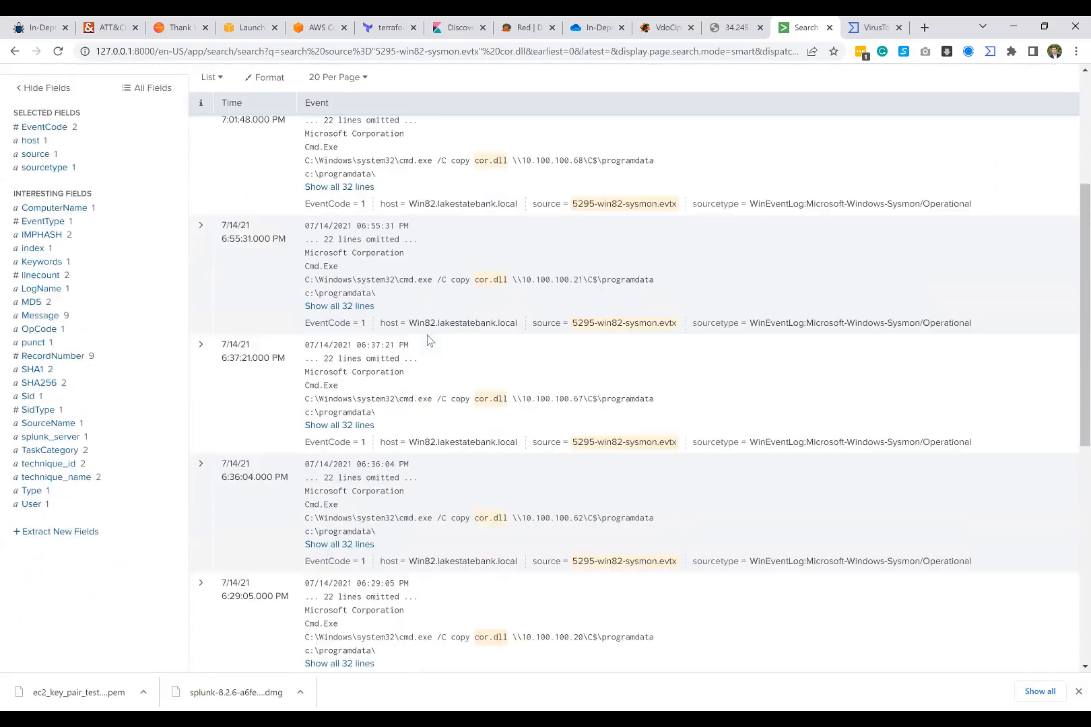
scroll(482, 276, down, 5)
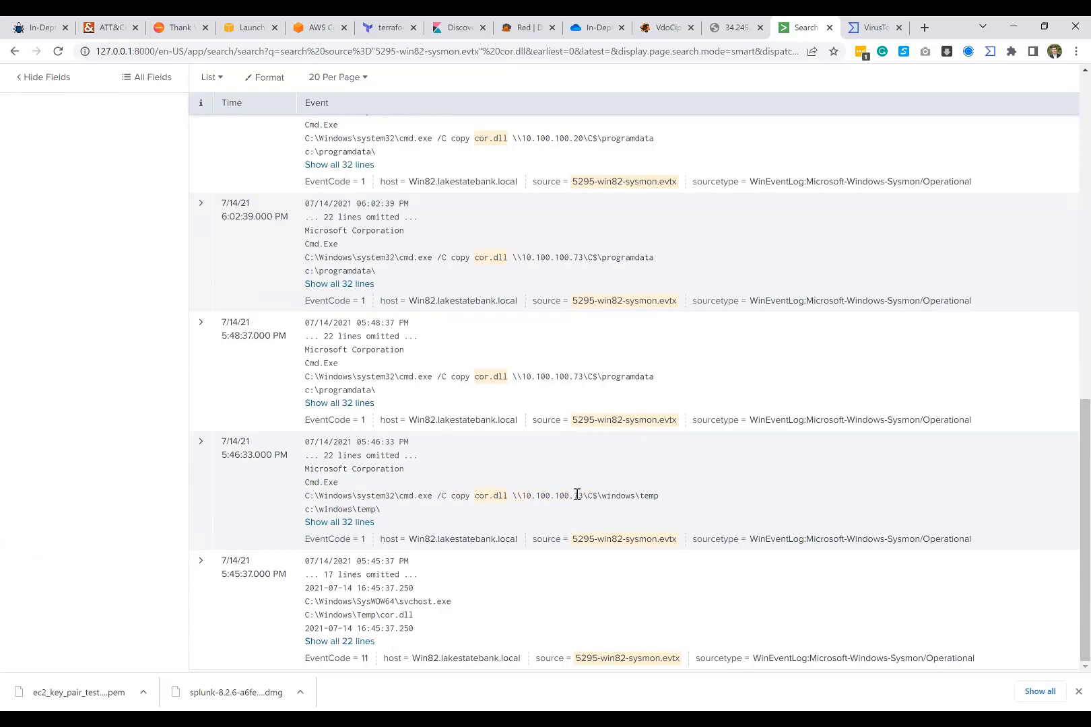
drag(583, 496, 522, 496)
click(480, 356)
scroll(480, 356, up, 10)
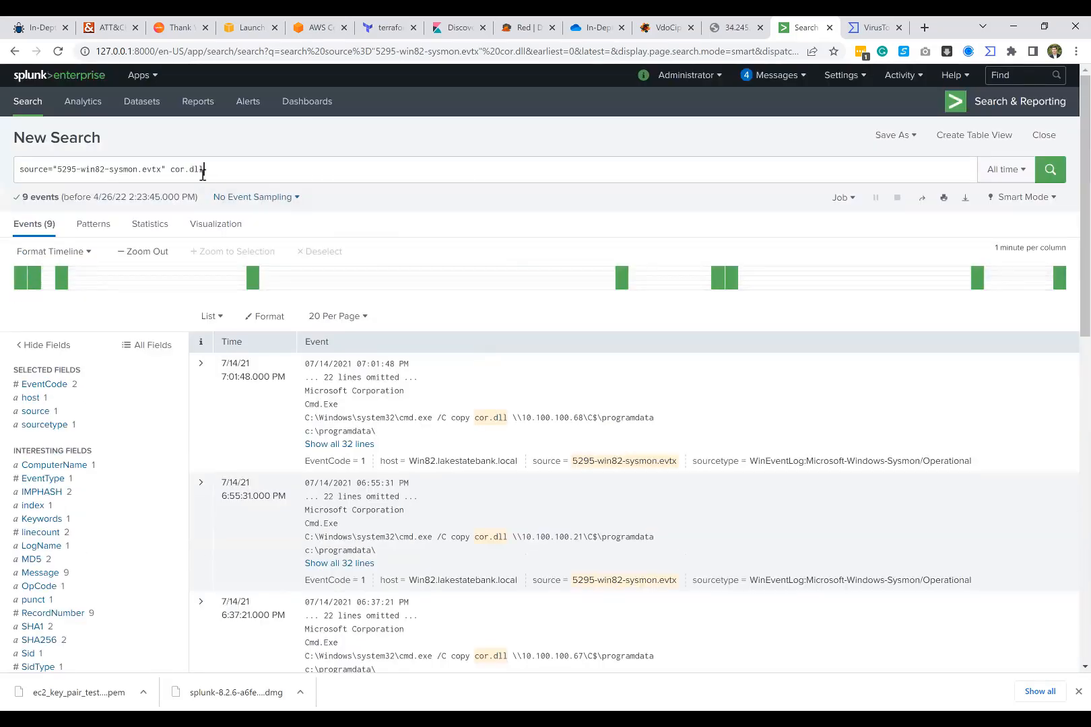
click(261, 166)
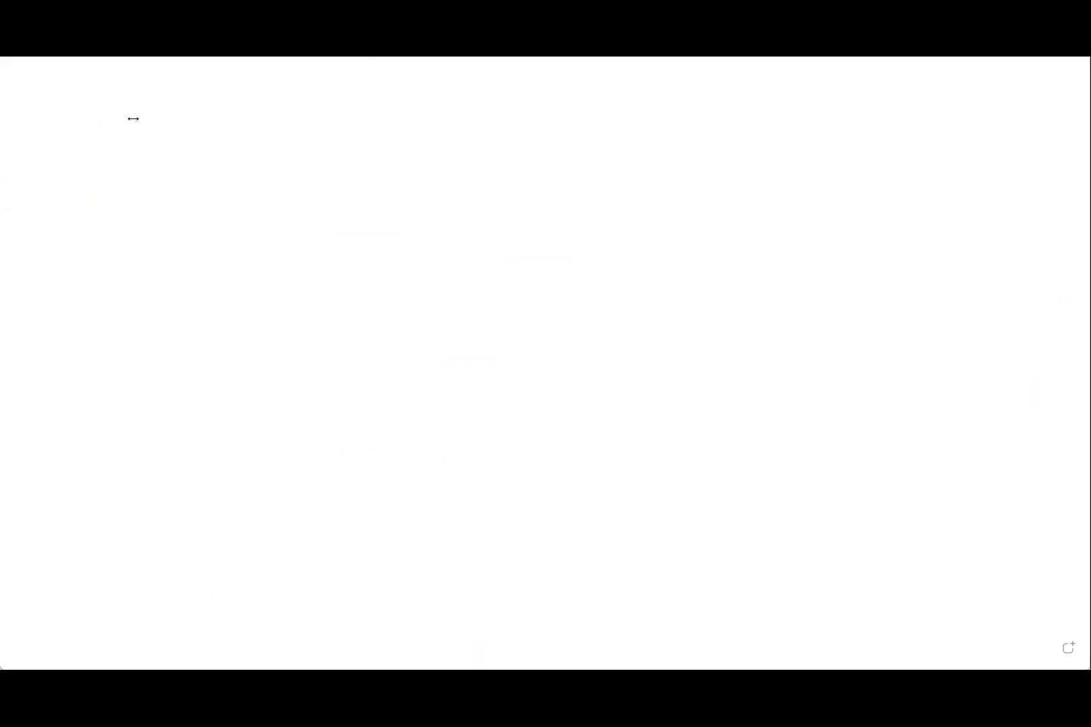
Step: Switch to a blank whiteboard and add the text label "Winword.exe malicious doc" near its upper edge
text(Window)
key(BackSpace)
key(BackSpace)
key(BackSpace)
text(word.exe )
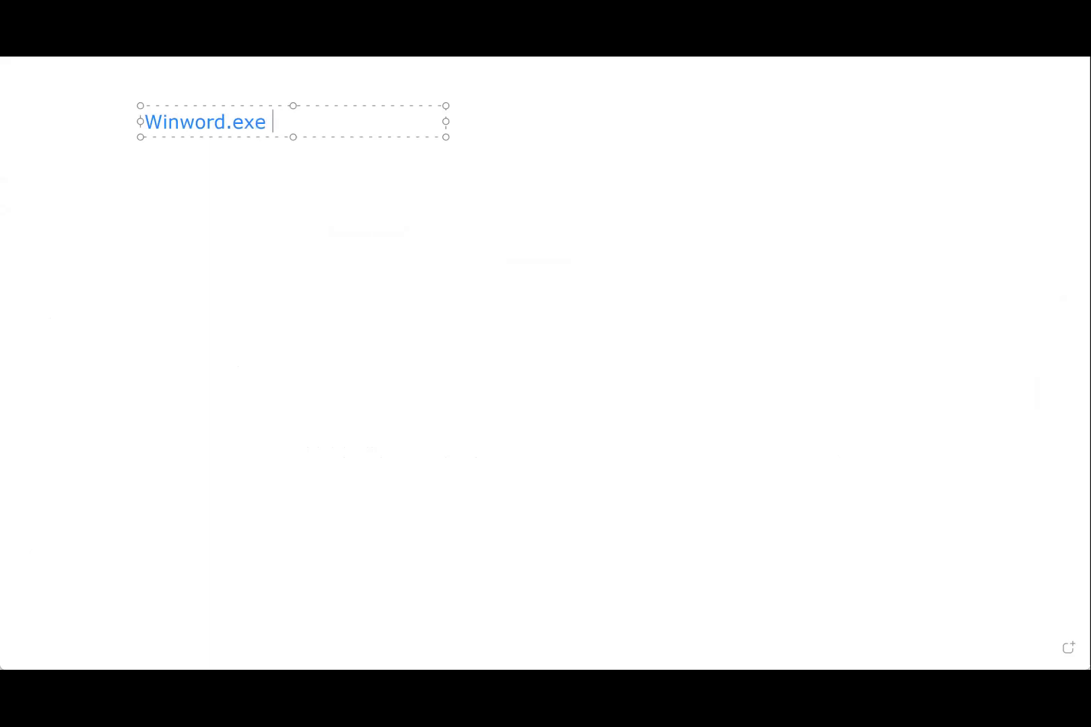
text(malicious doc)
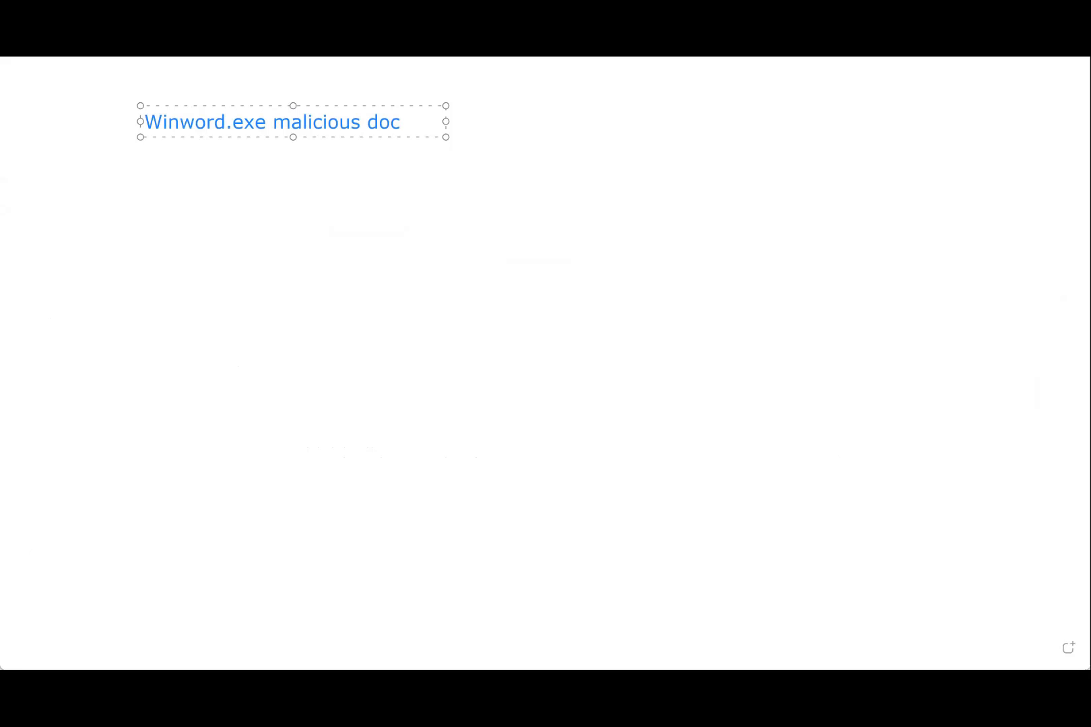
Step: Draw a bent arrow down from the Winword.exe label and add the text "rundll32.exe ier.dll, <ggdfgdfs>" beside its head
mouse_move(273, 144)
mouse_down()
mouse_move(348, 222)
mouse_move(321, 247)
mouse_up()
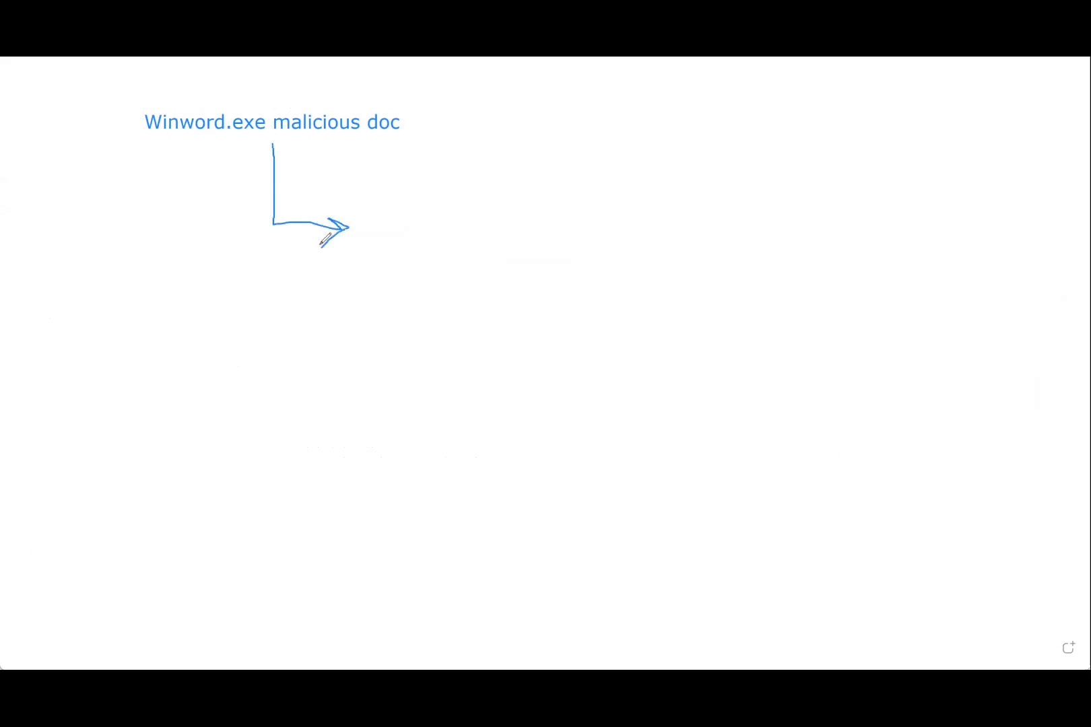
click(380, 213)
text(rund)
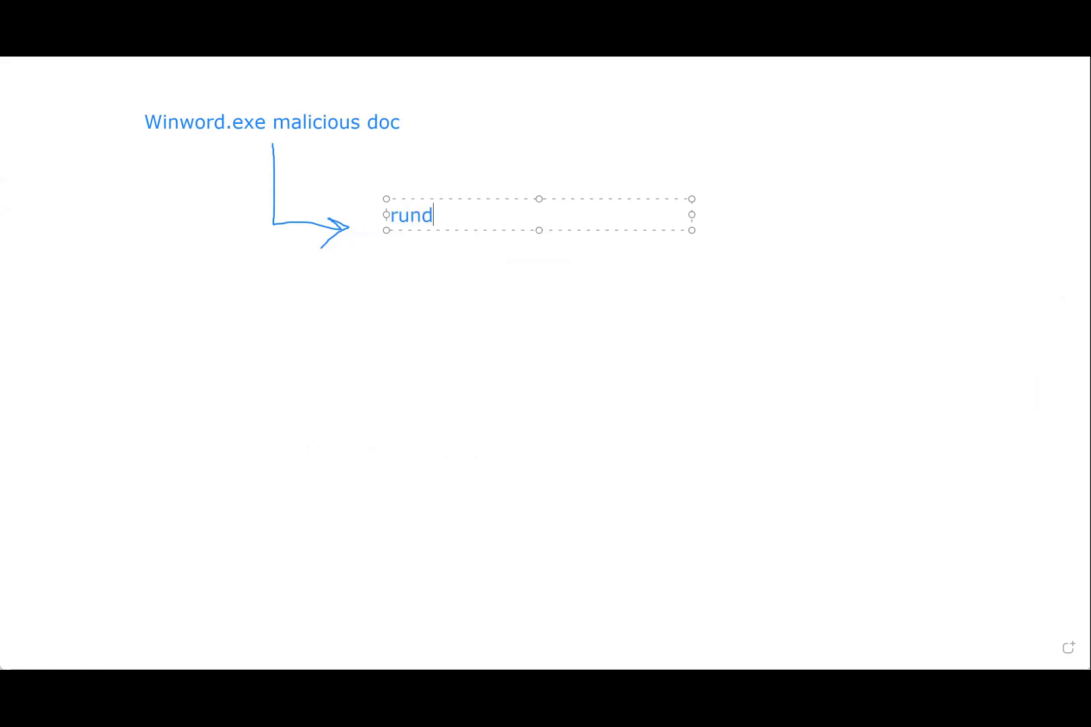
text(ll32.exe )
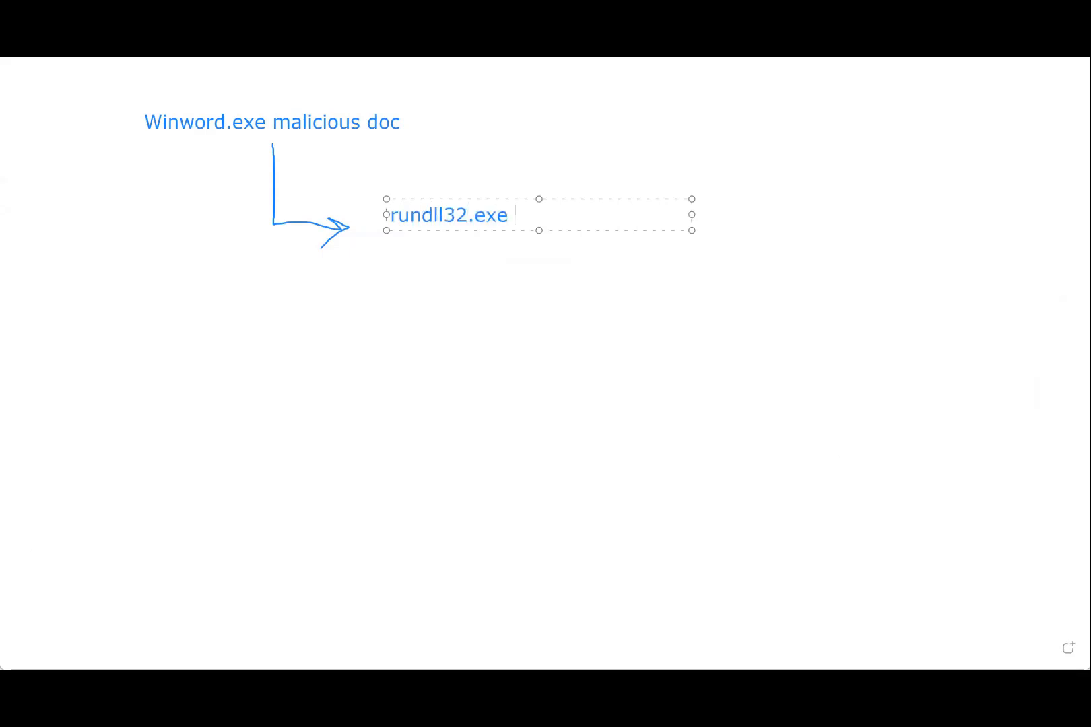
text(ier.dll)
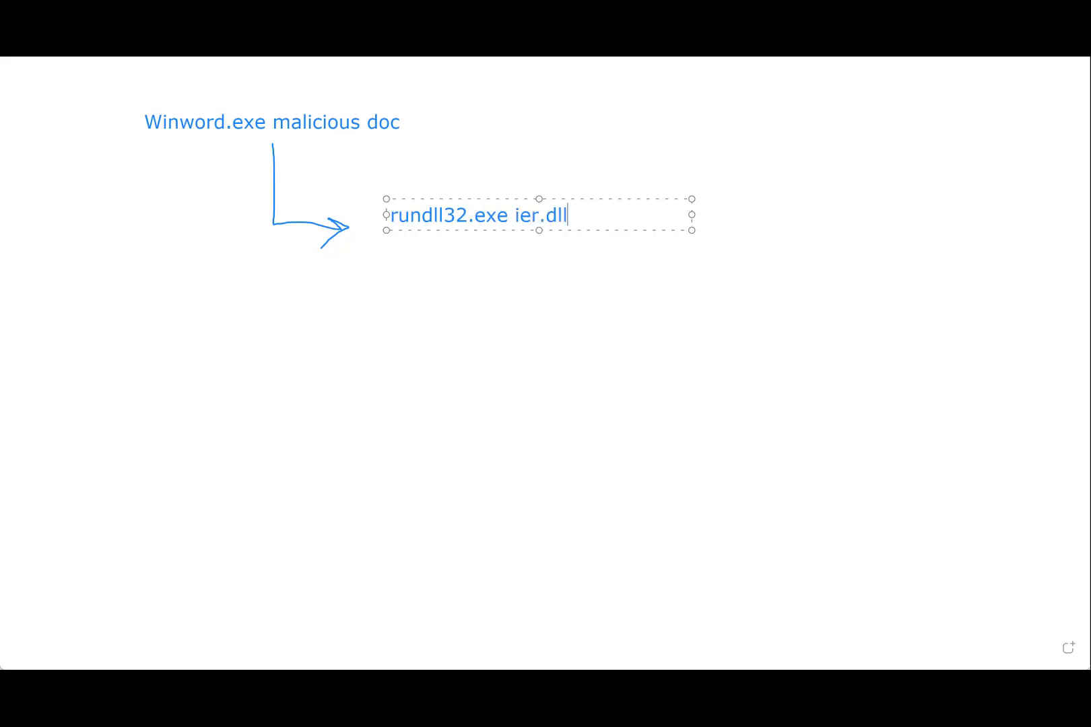
text(, <ggdfgdfs)
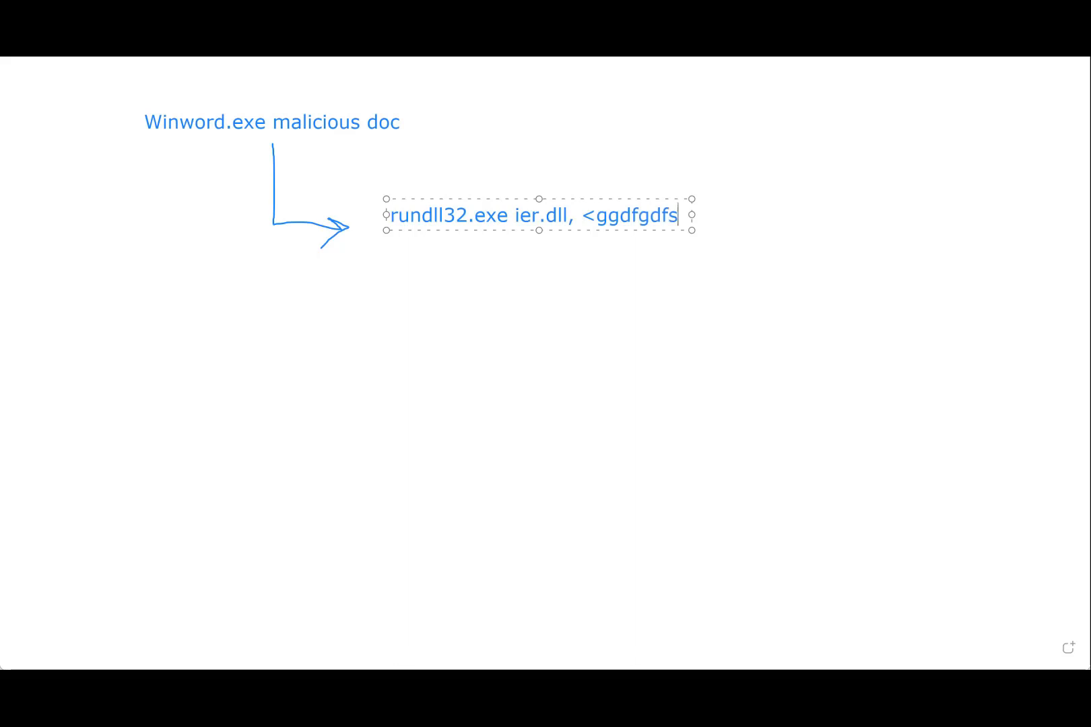
text(>)
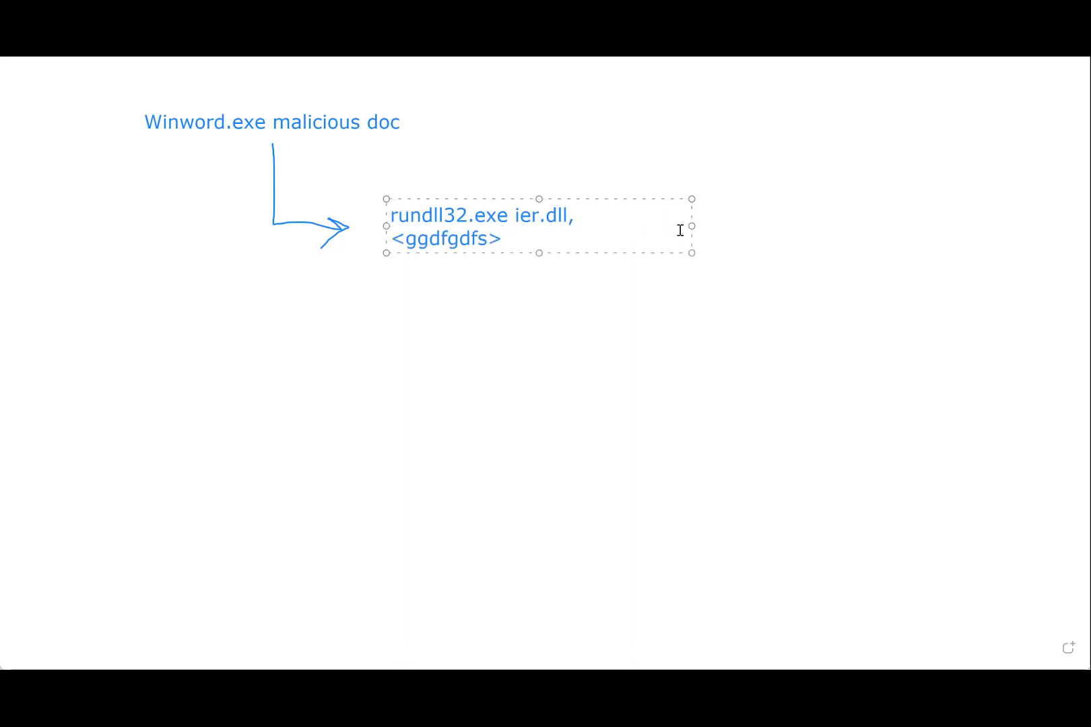
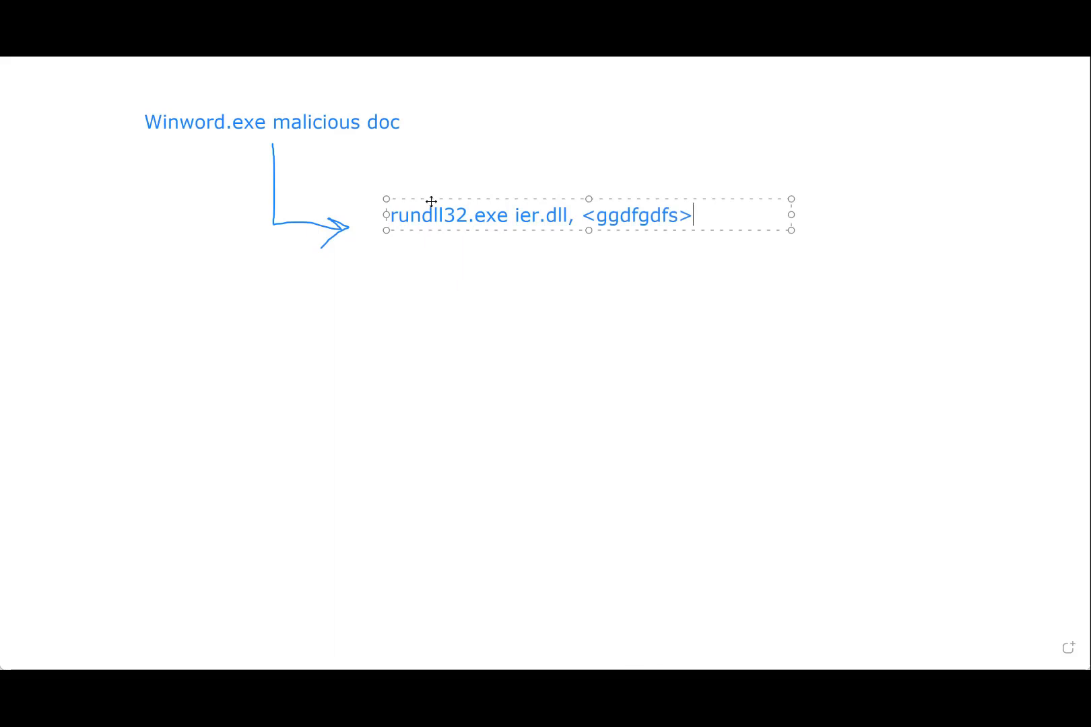
Step: Highlight the ier.dll file name within the rundll32.exe text label beside the arrowhead
drag(502, 227, 548, 228)
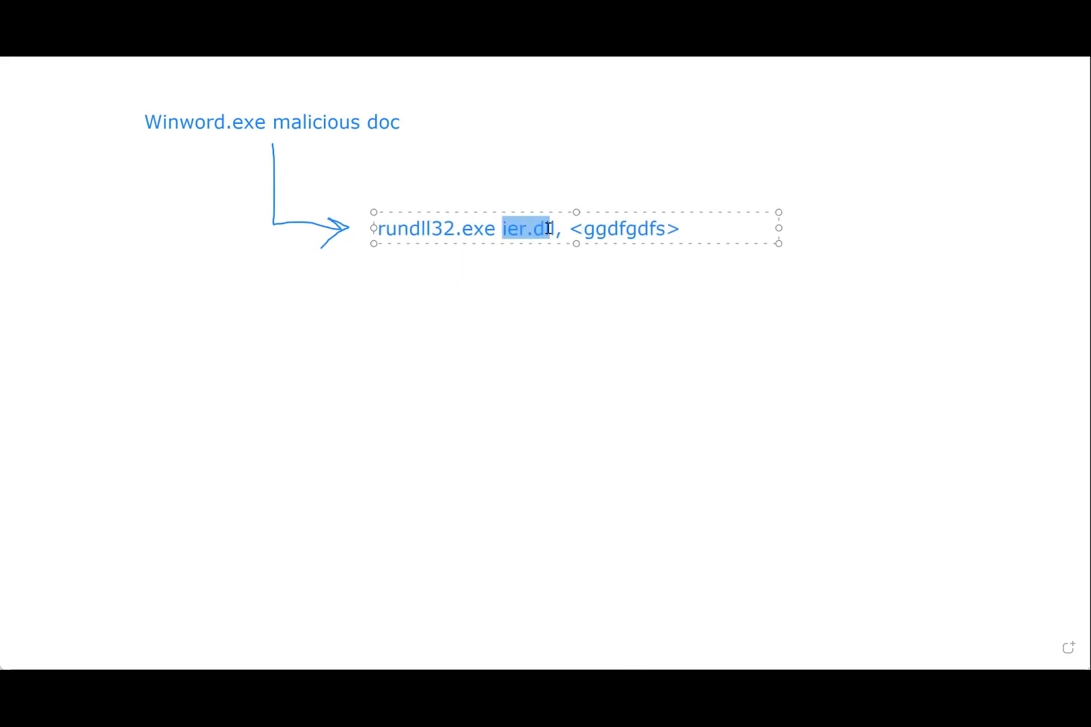
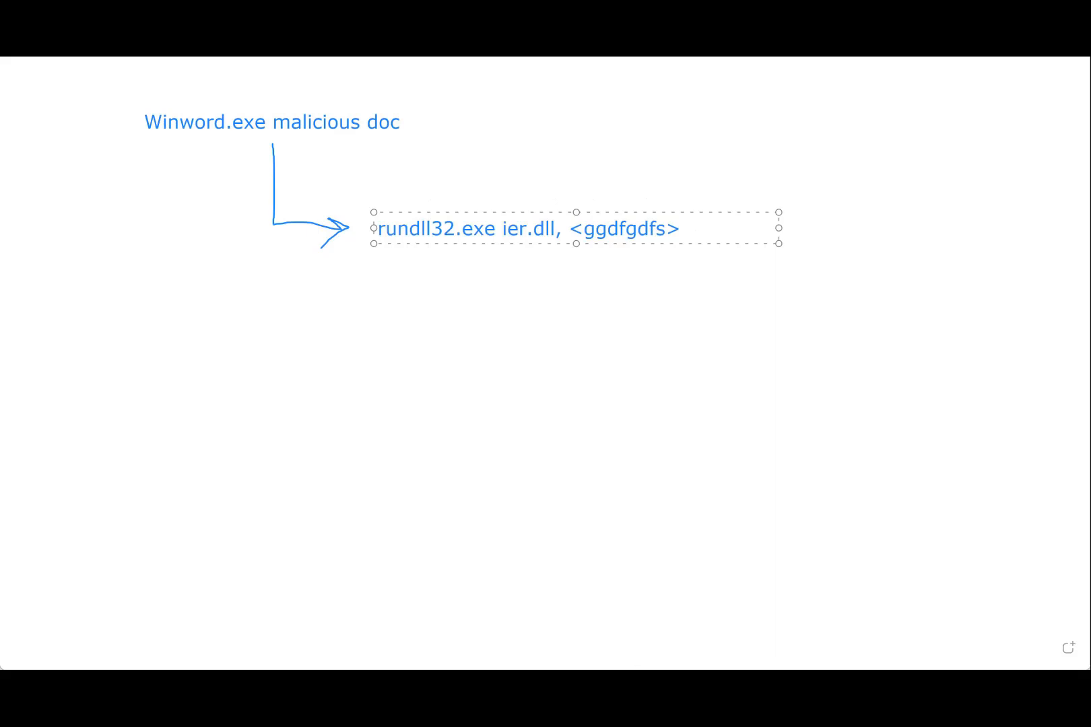
Step: Draw a vertical trunk line down from the rundll32.exe ier.dll label with four arrows branching off to its right
click(431, 245)
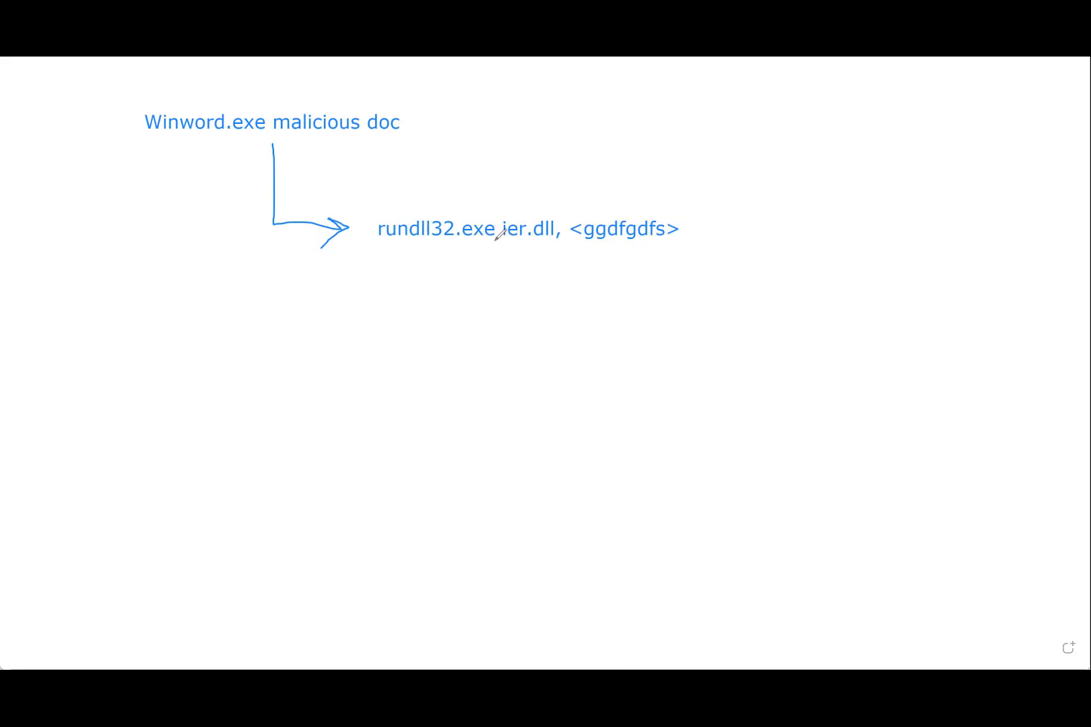
mouse_move(496, 245)
mouse_down()
mouse_move(495, 295)
mouse_move(560, 307)
mouse_up()
mouse_move(490, 303)
mouse_down()
mouse_move(486, 378)
mouse_move(571, 380)
mouse_up()
mouse_move(552, 366)
mouse_down()
mouse_move(571, 375)
mouse_move(554, 394)
mouse_up()
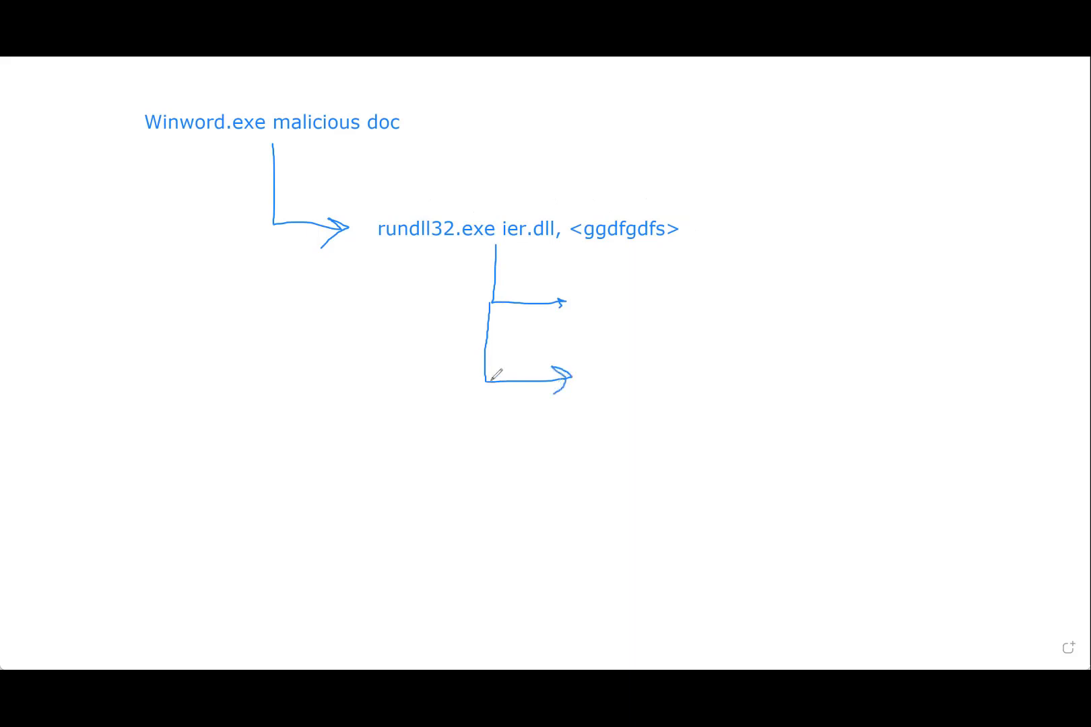
mouse_move(485, 372)
mouse_down()
mouse_move(491, 450)
mouse_move(563, 468)
mouse_move(489, 536)
mouse_move(563, 547)
mouse_move(540, 552)
mouse_up()
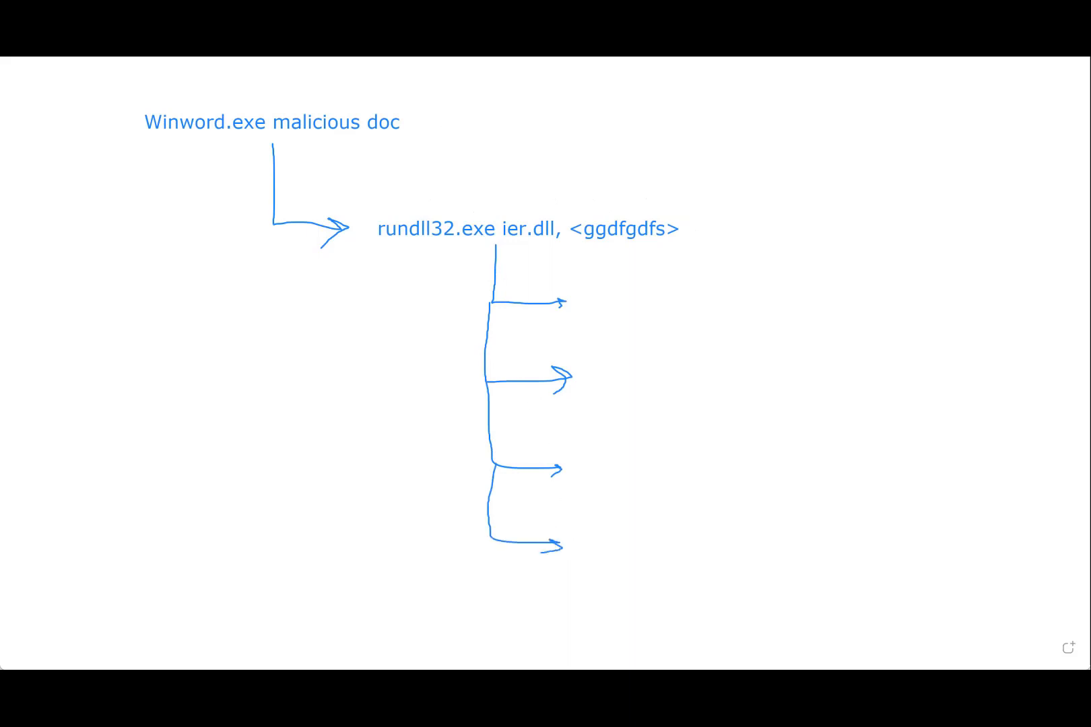